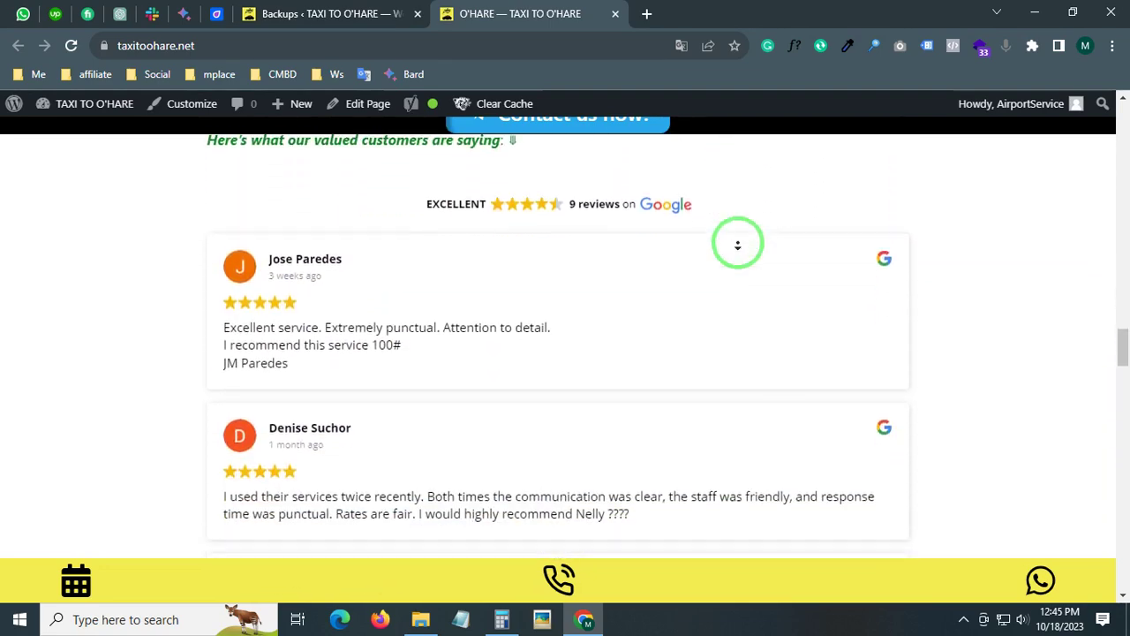
- Look over the taxitoohare.net homepage from the customer reviews through the vehicles and FAQ to the footer
scroll(737, 245, down, 7)
scroll(738, 245, up, 3)
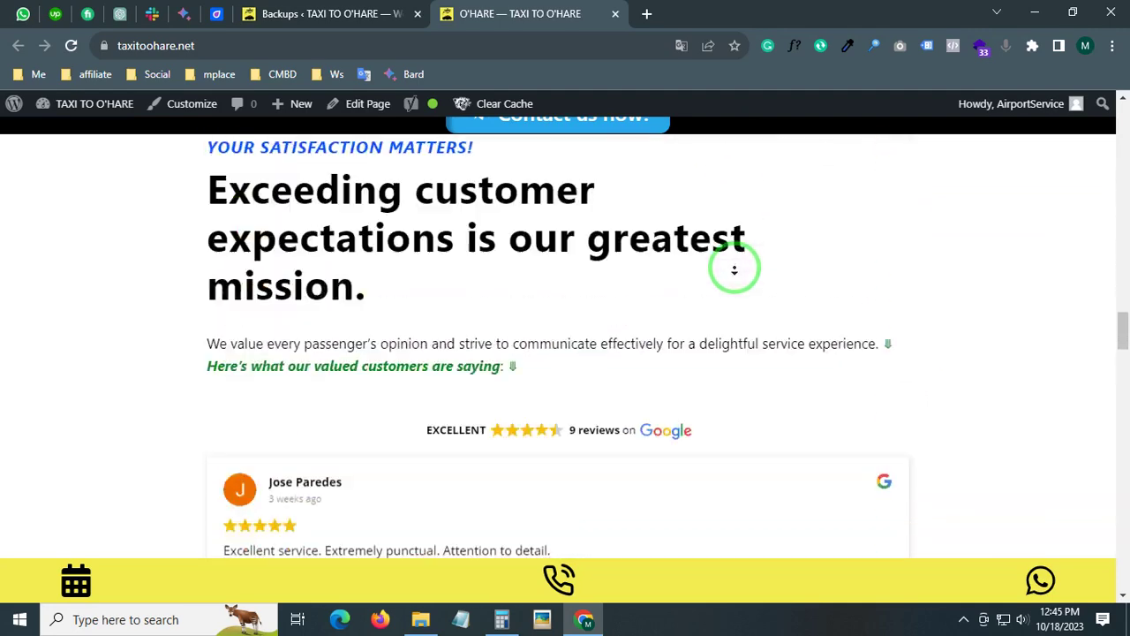
scroll(734, 269, down, 15)
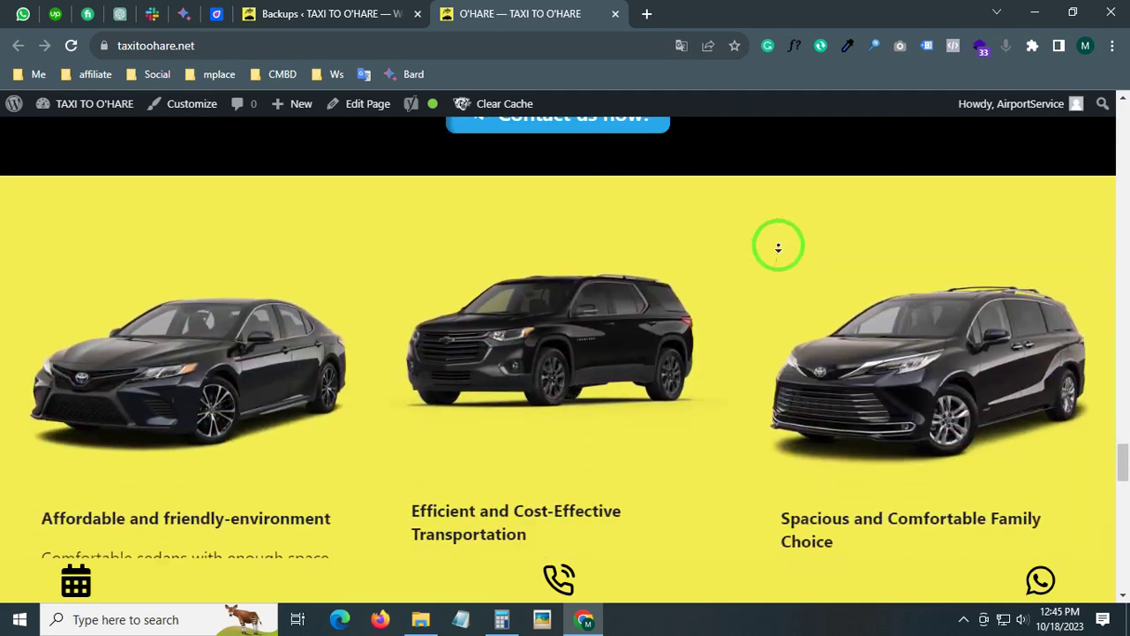
scroll(777, 246, down, 12)
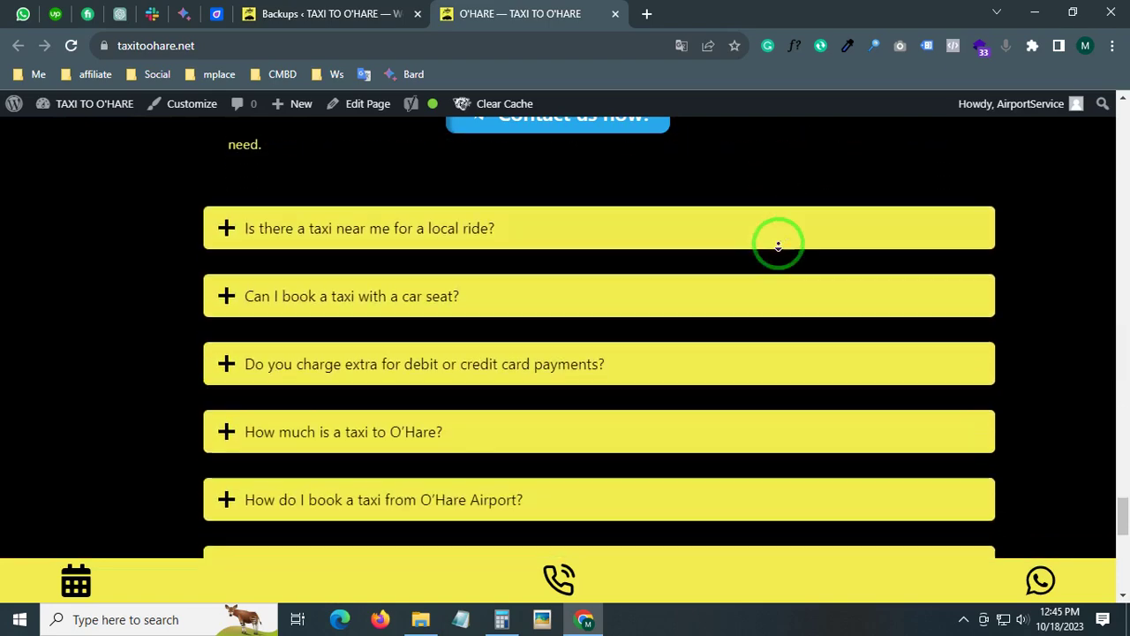
scroll(778, 246, down, 7)
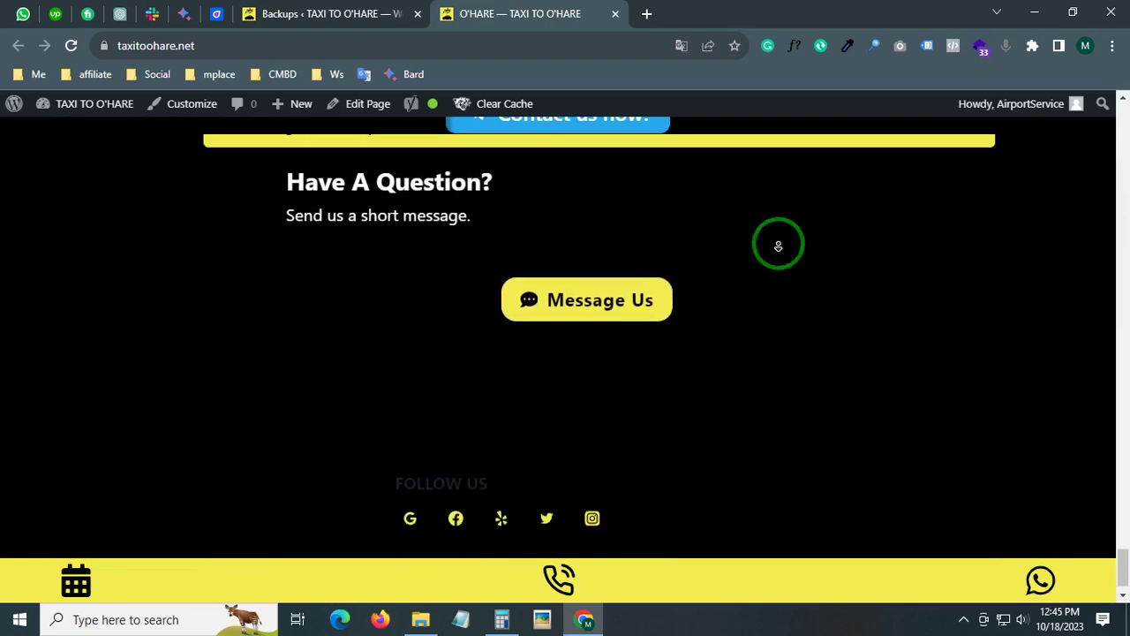
- Open the Chauffeur Booking System in the WordPress admin and look through its list of bookings
click(303, 14)
scroll(50, 403, down, 3)
mouse_move(39, 446)
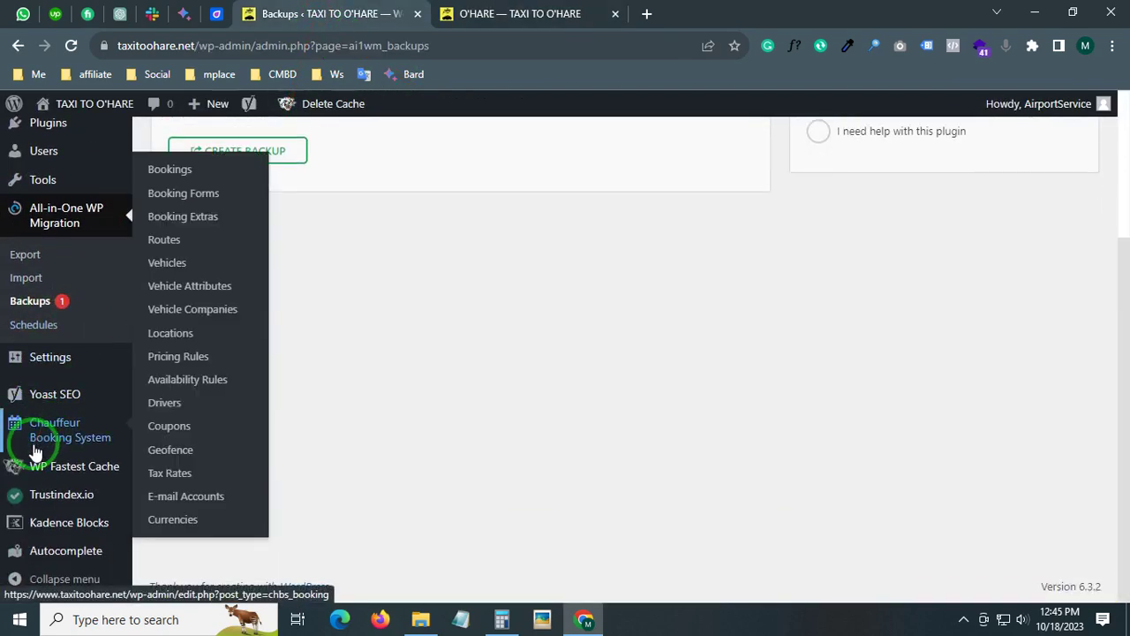
click(32, 443)
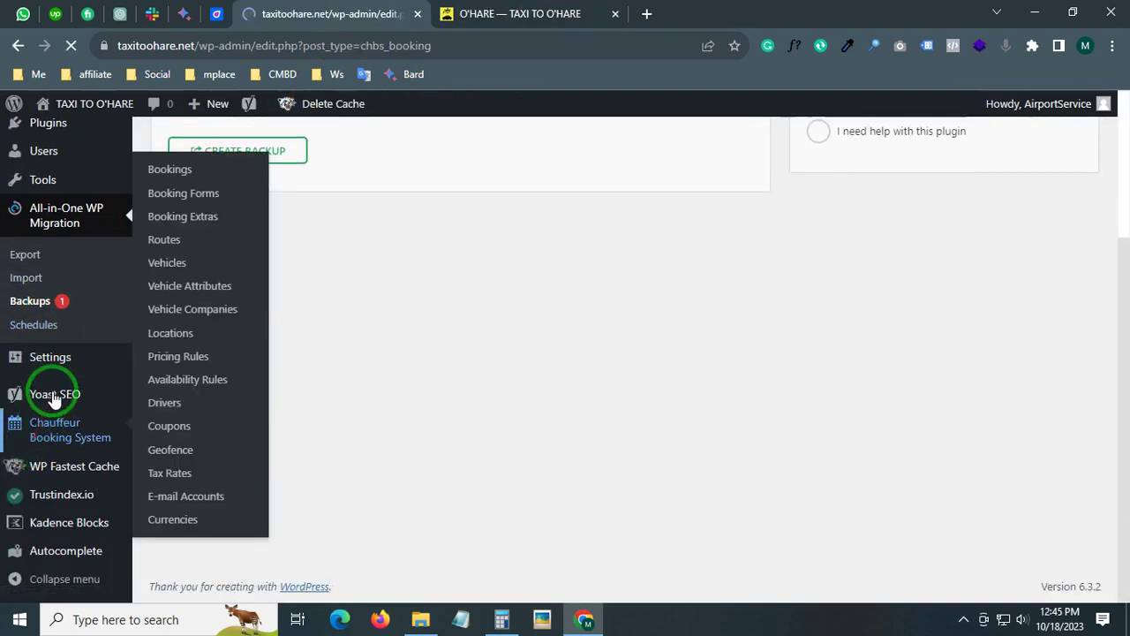
scroll(79, 423, down, 2)
scroll(521, 450, down, 4)
scroll(515, 454, up, 2)
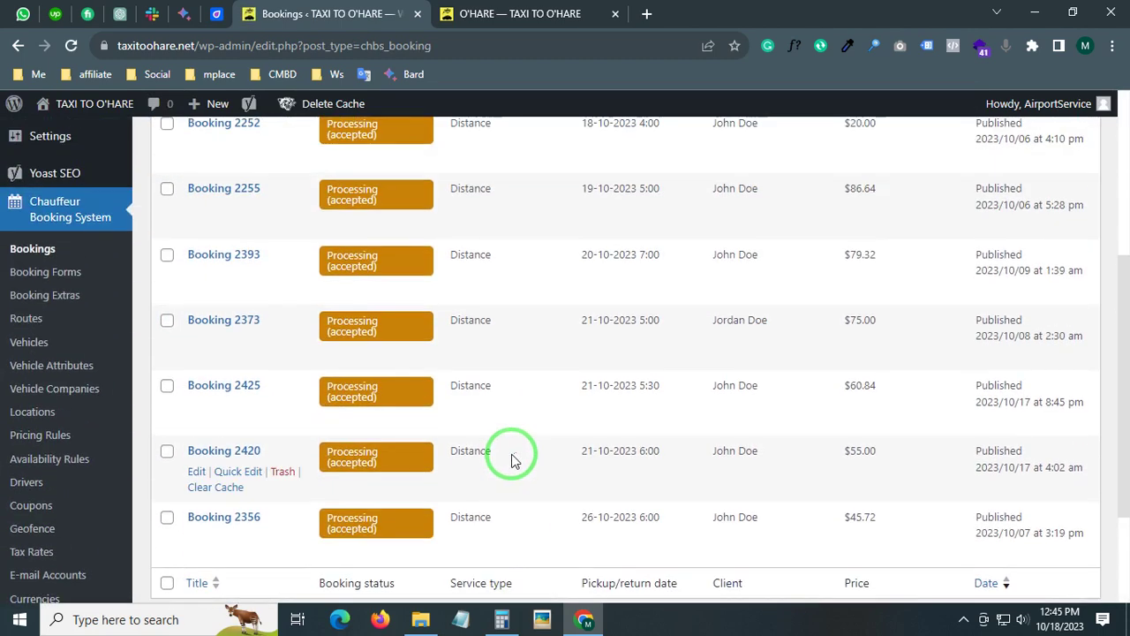
- Open the RESERVATIONS booking form for editing and review its main general settings through to the ride time options
click(25, 277)
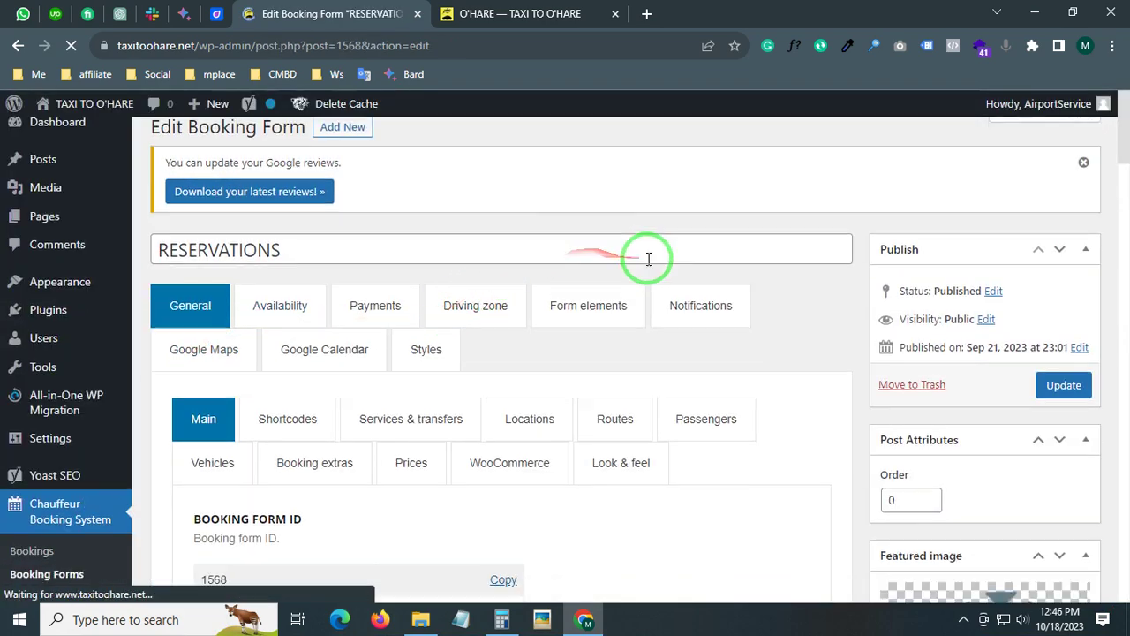
scroll(648, 258, down, 2)
scroll(648, 265, down, 3)
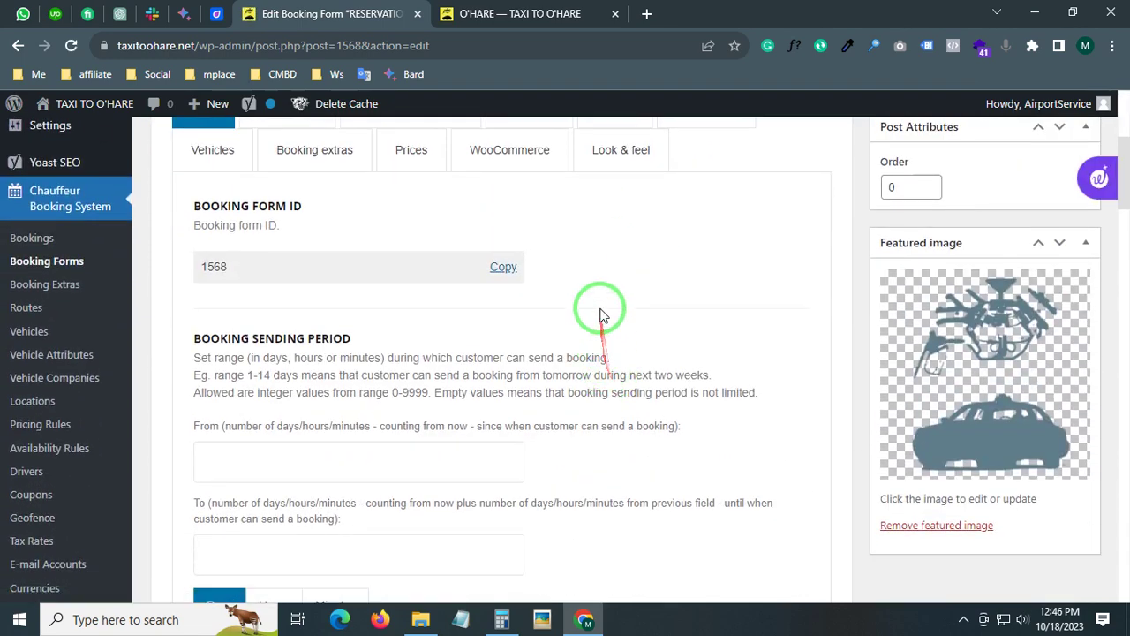
scroll(597, 309, down, 1)
scroll(599, 313, down, 5)
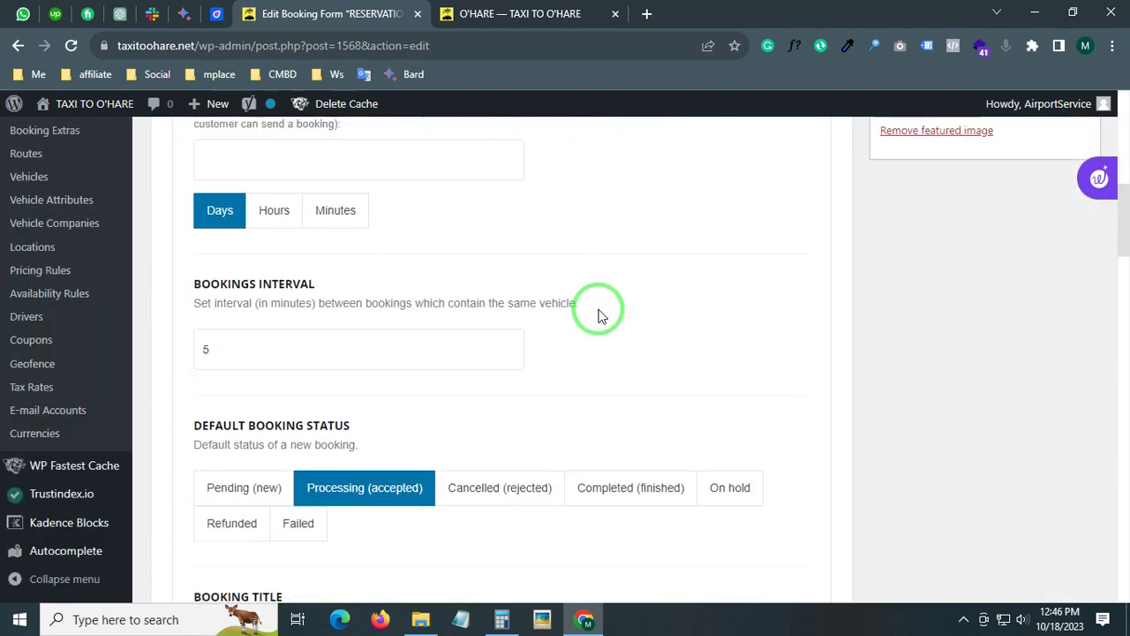
scroll(599, 315, down, 7)
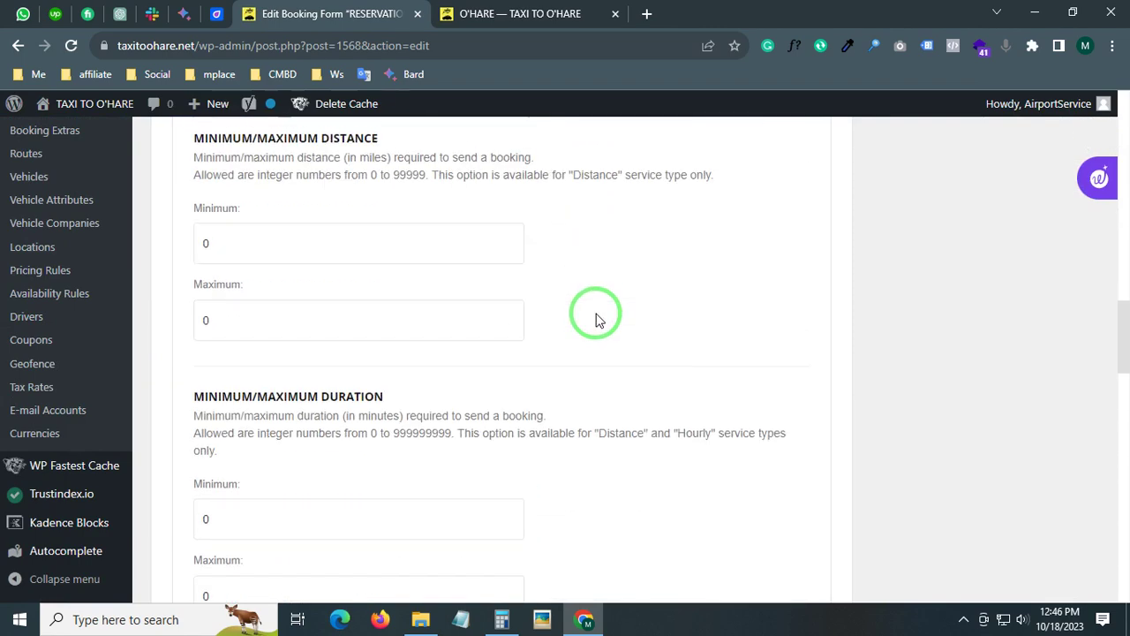
scroll(595, 319, down, 9)
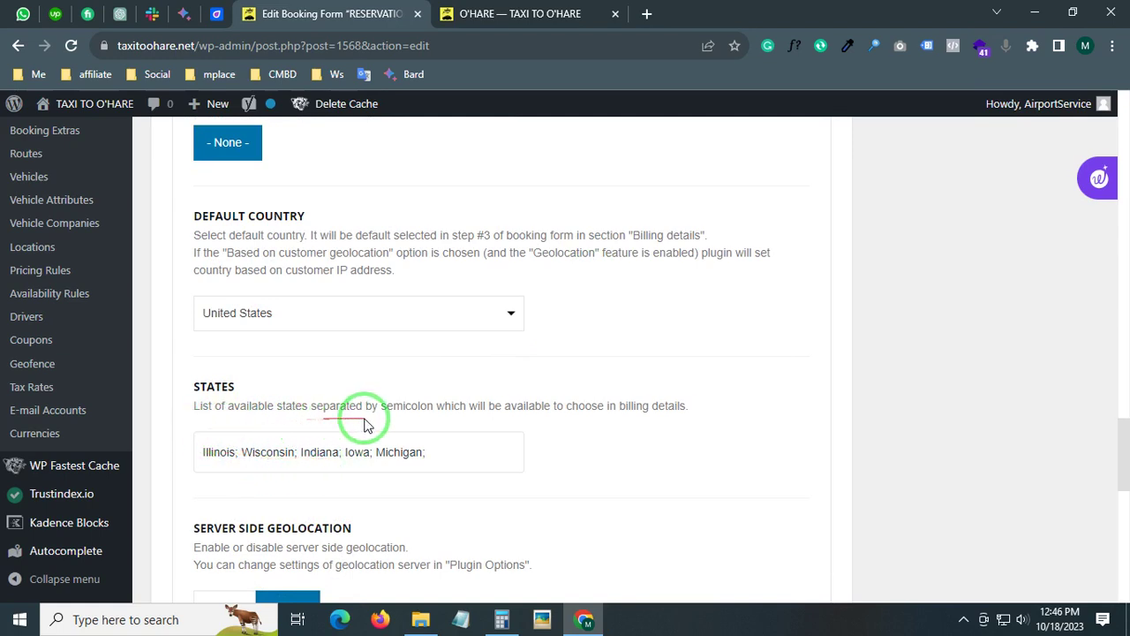
scroll(569, 433, down, 3)
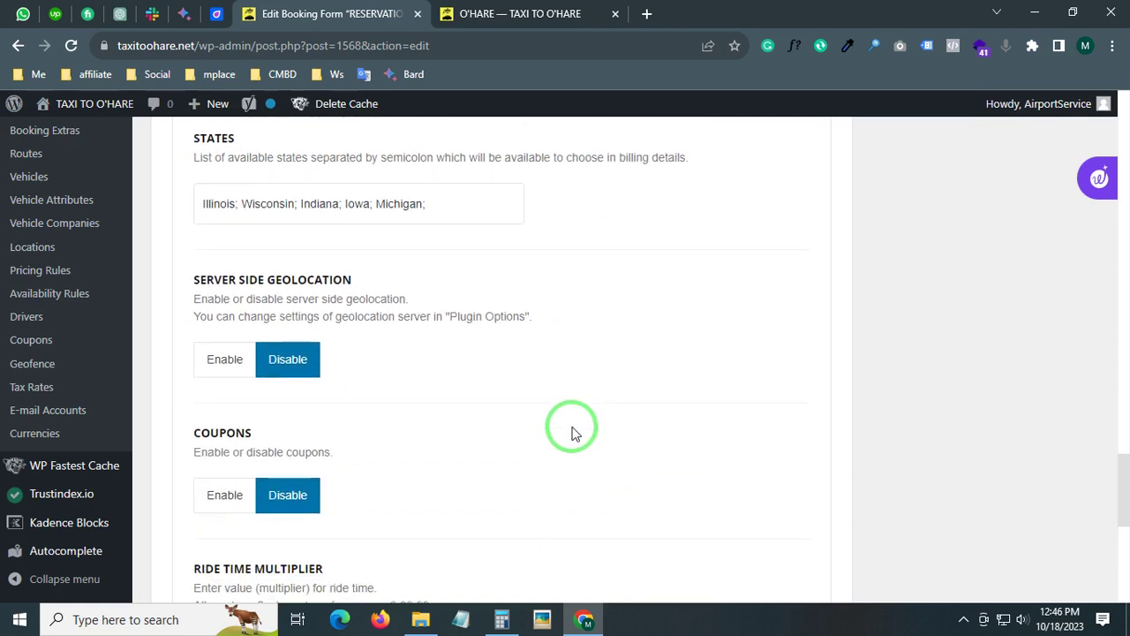
scroll(333, 336, down, 2)
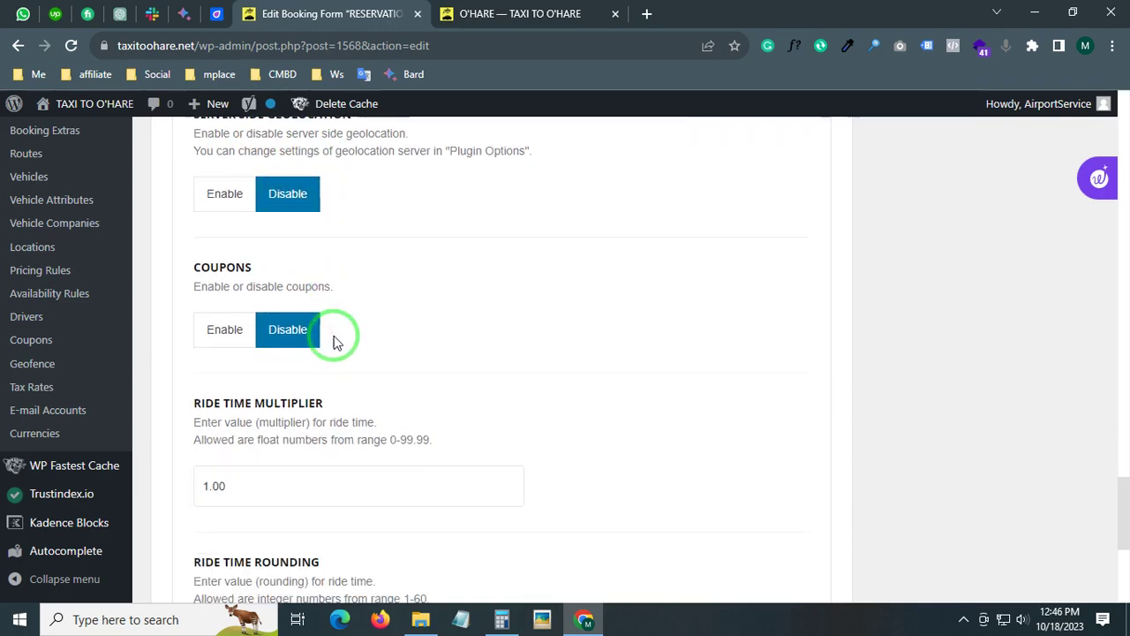
scroll(334, 342, down, 1)
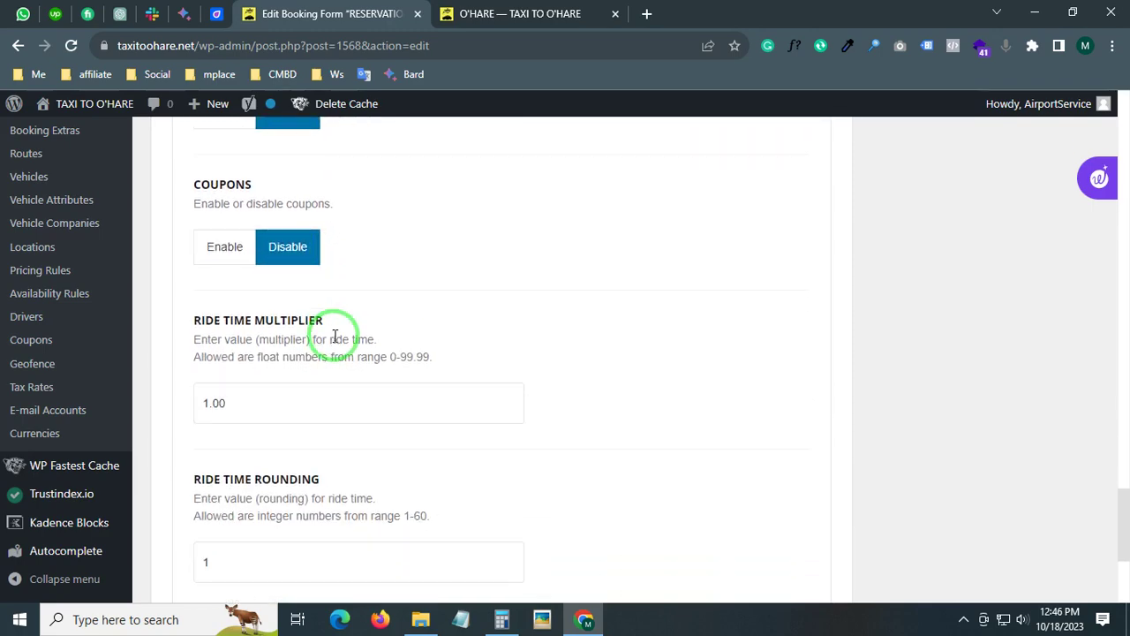
scroll(335, 336, down, 3)
- Re-examine the form's default country and driver, distance and duration limits, page ID, booking title, default status and bookings interval
scroll(333, 343, up, 8)
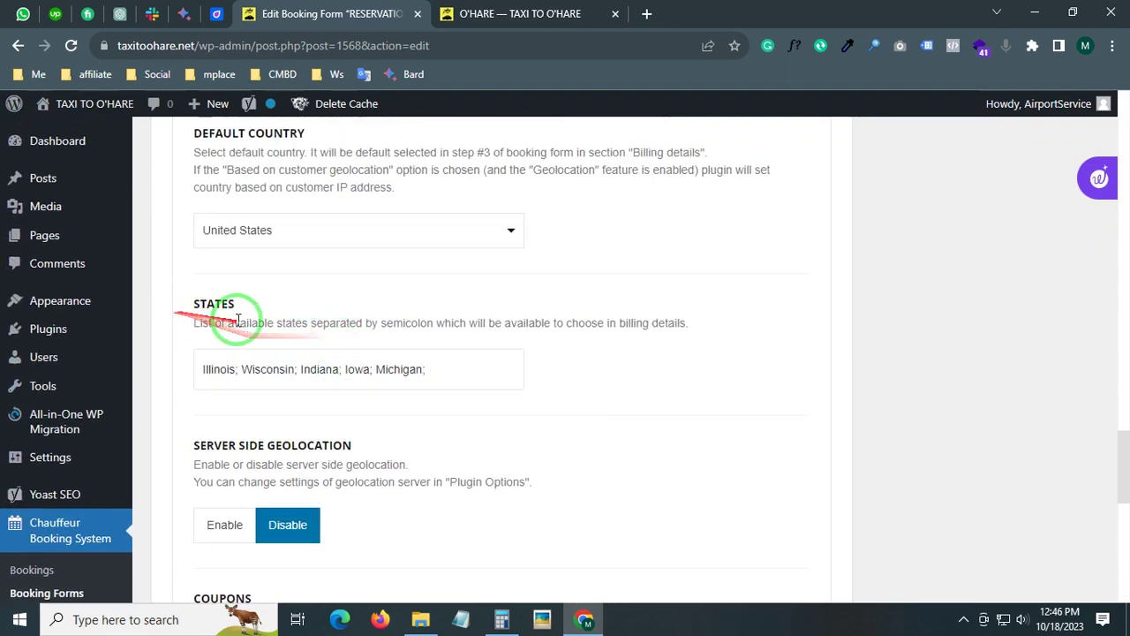
scroll(253, 325, up, 4)
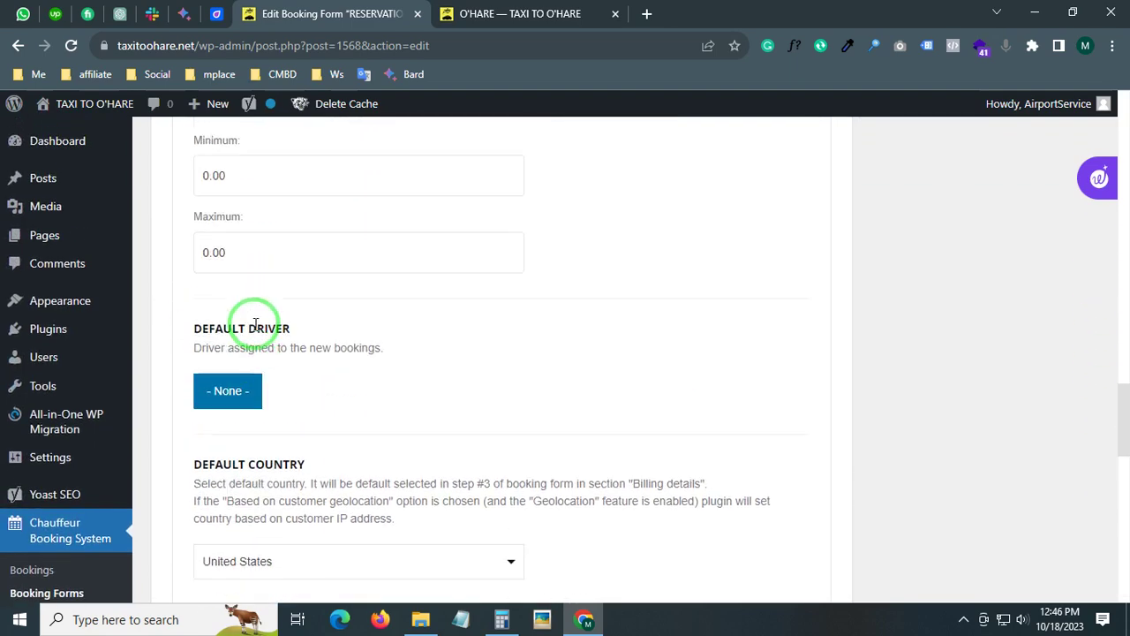
scroll(254, 329, up, 5)
scroll(253, 331, up, 3)
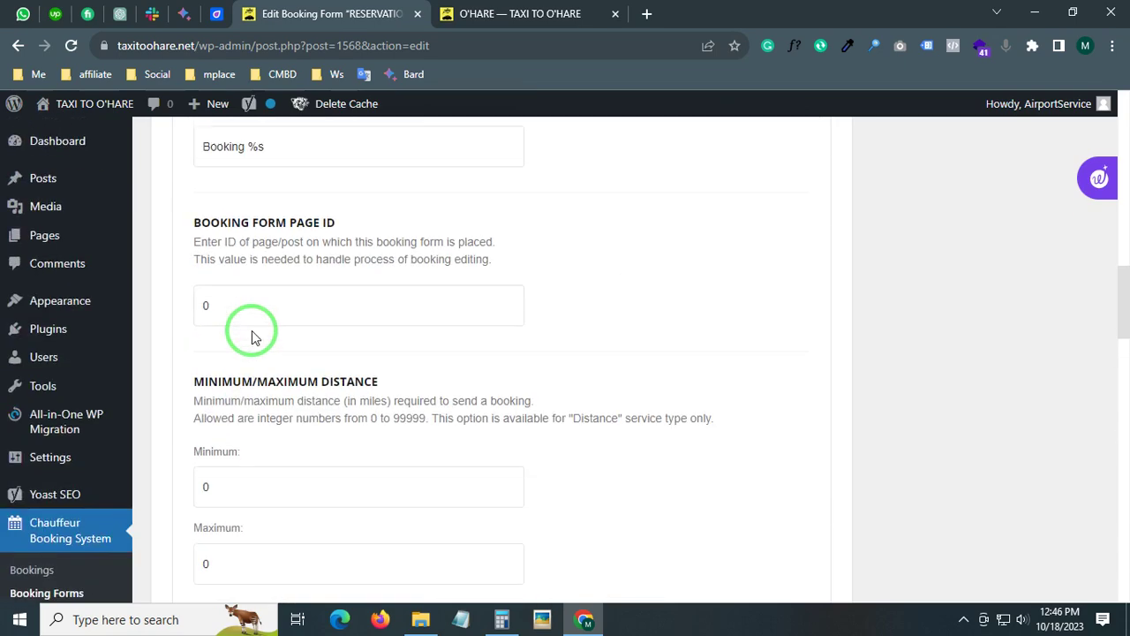
scroll(250, 336, down, 4)
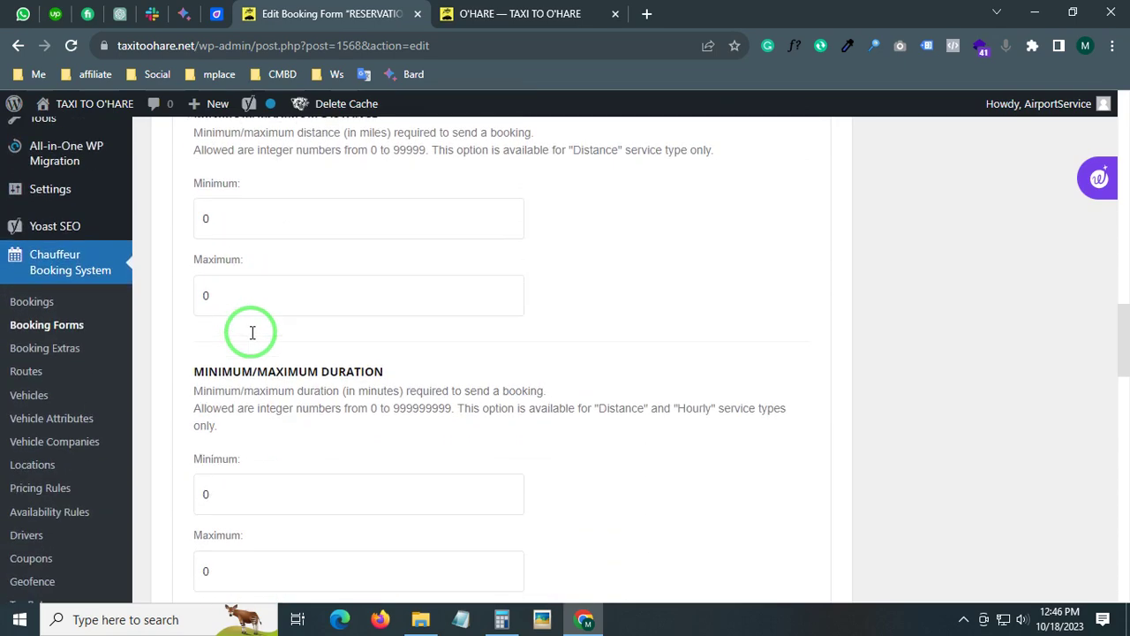
scroll(252, 333, up, 2)
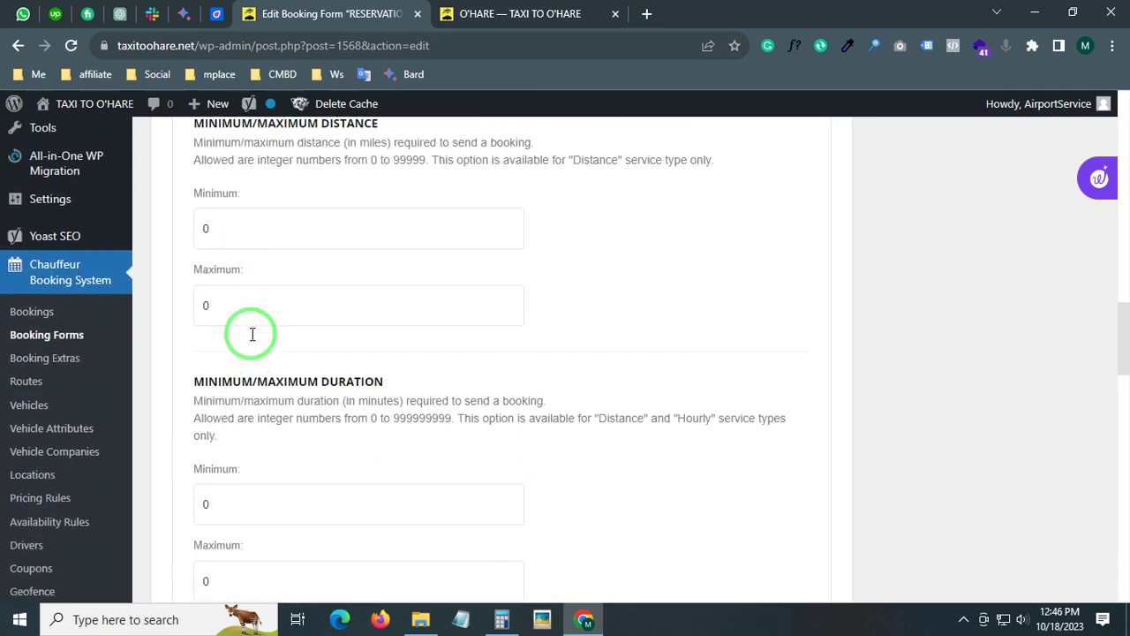
scroll(251, 335, up, 3)
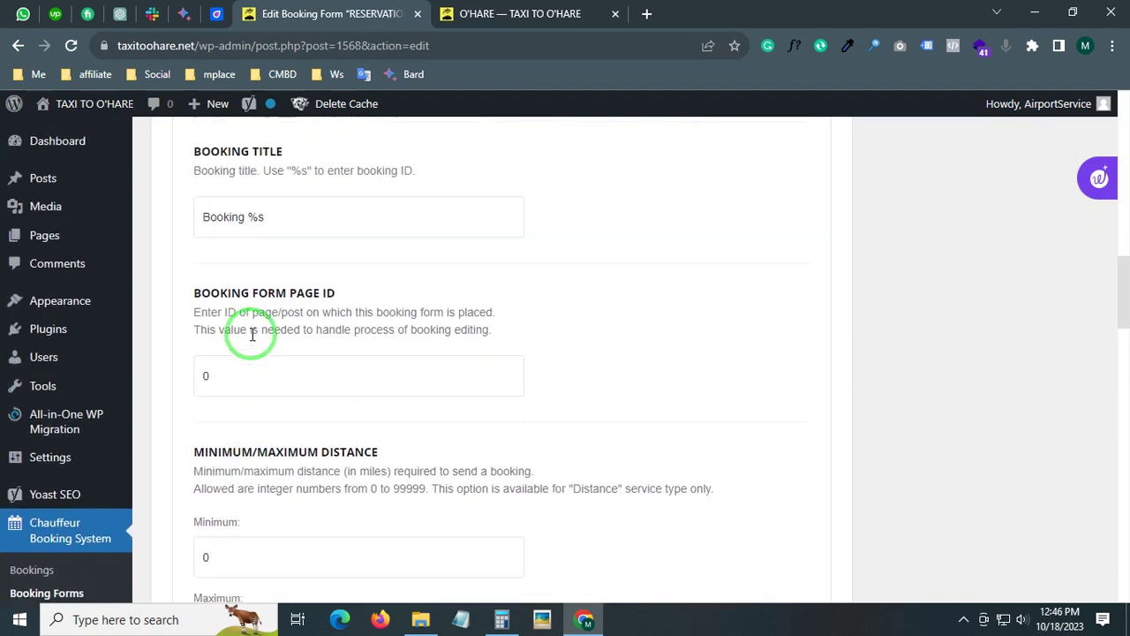
scroll(248, 335, down, 1)
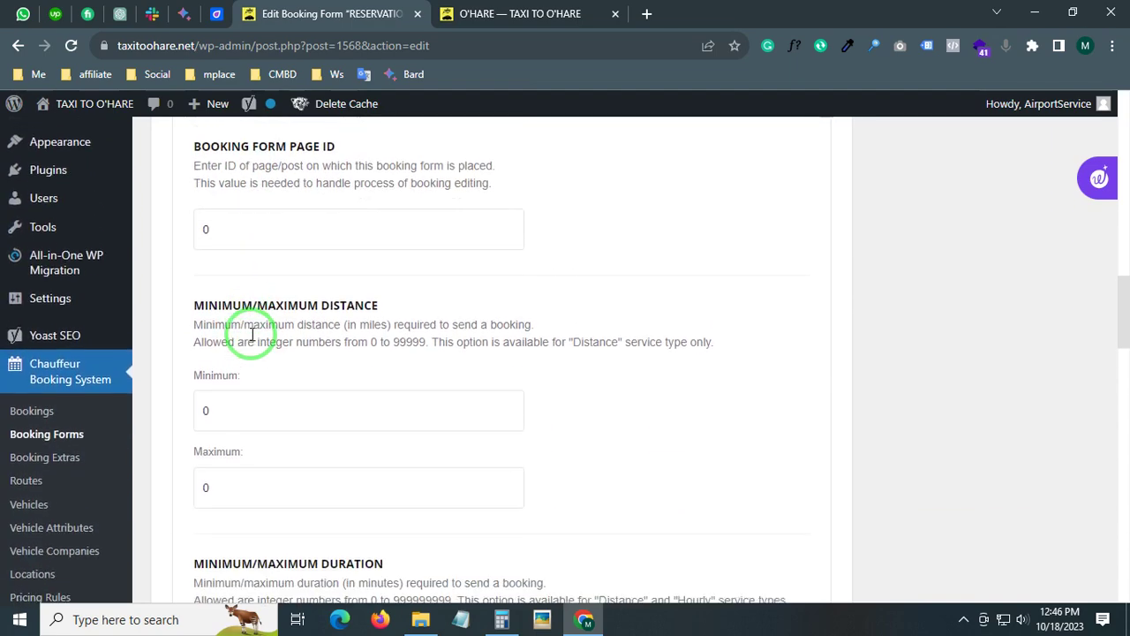
scroll(252, 331, up, 4)
scroll(251, 334, up, 10)
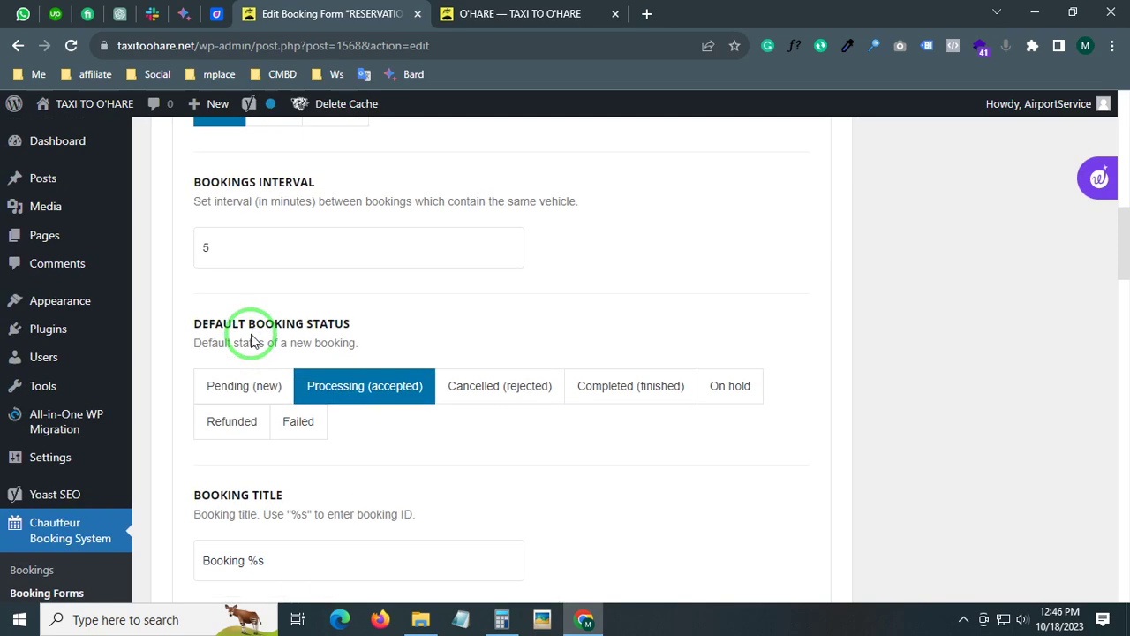
scroll(251, 336, up, 3)
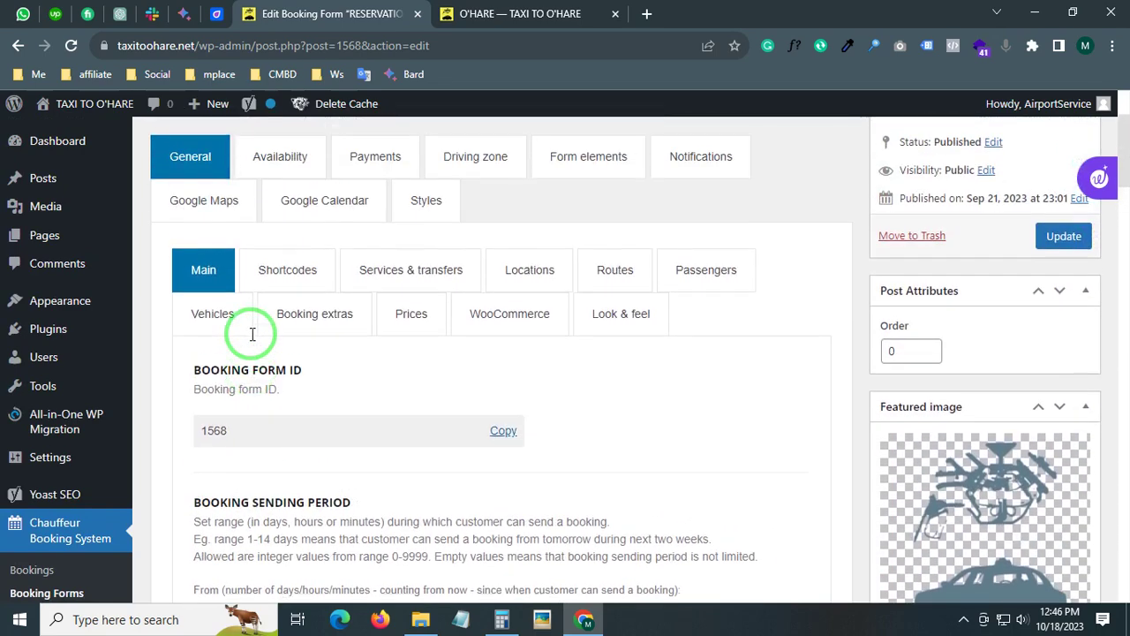
- Review the booking form's availability settings, including the weekday business hours and excluded dates
click(288, 247)
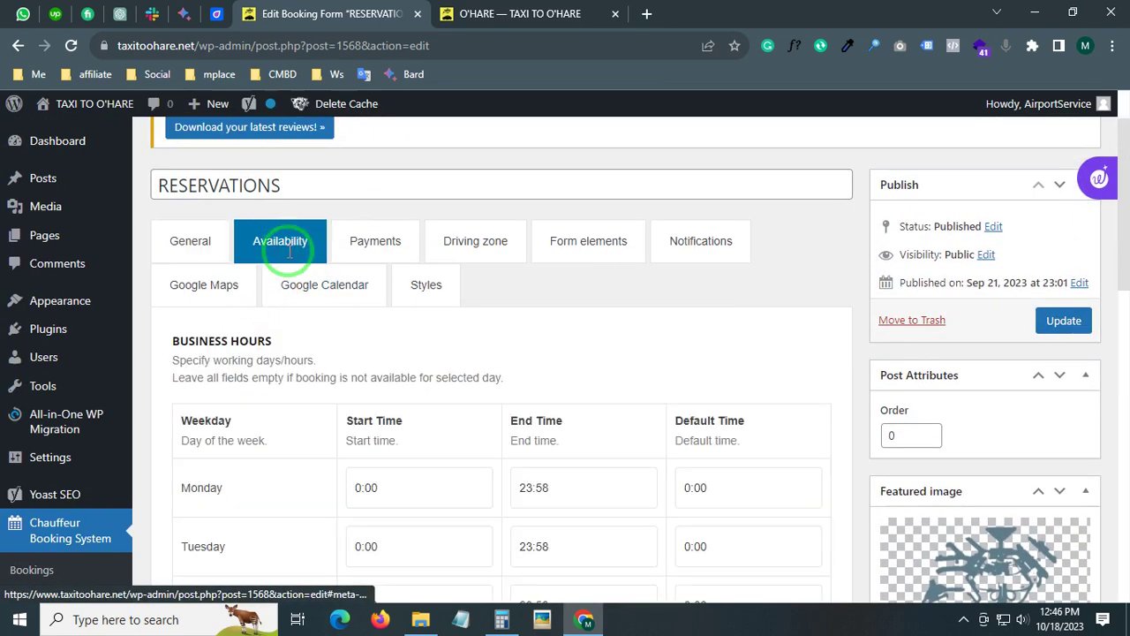
scroll(366, 298, down, 3)
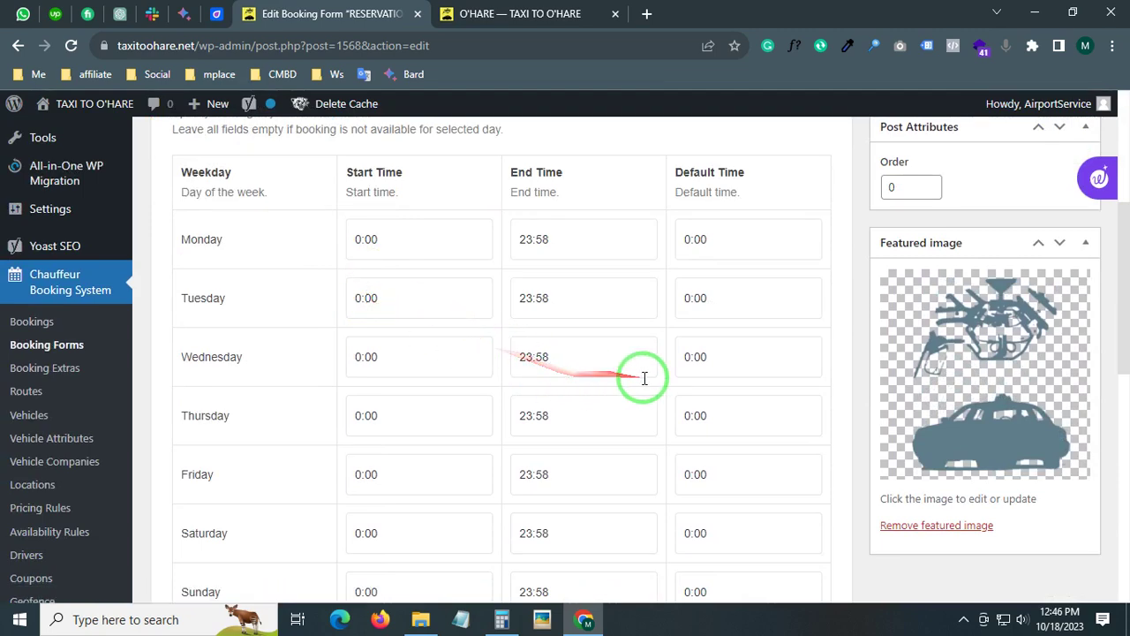
scroll(765, 447, down, 2)
scroll(765, 448, up, 2)
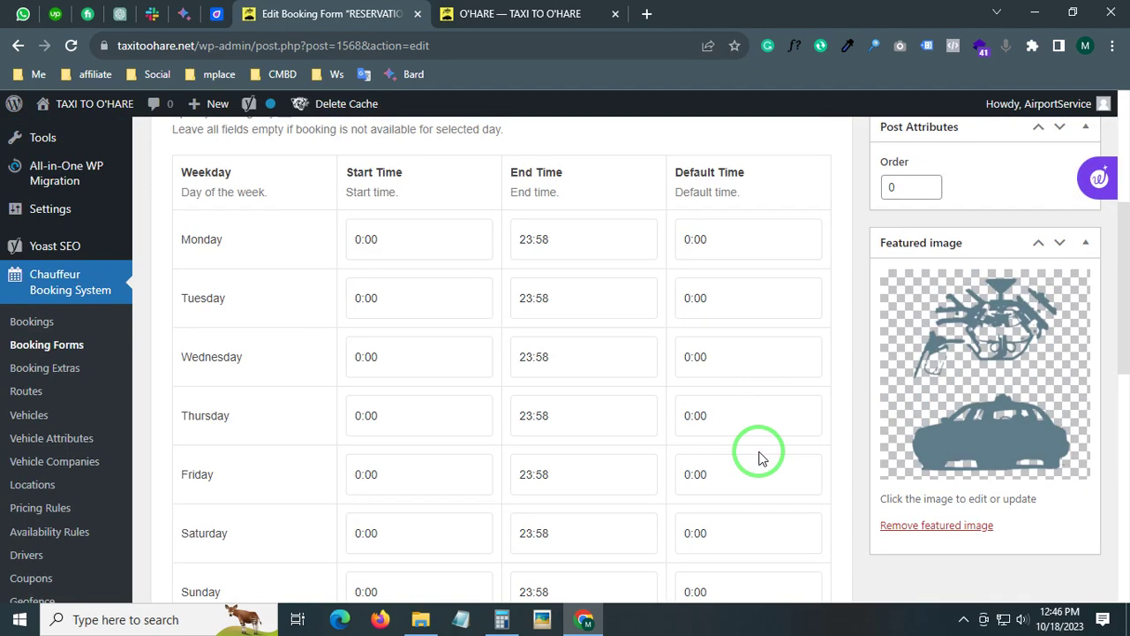
scroll(755, 457, down, 4)
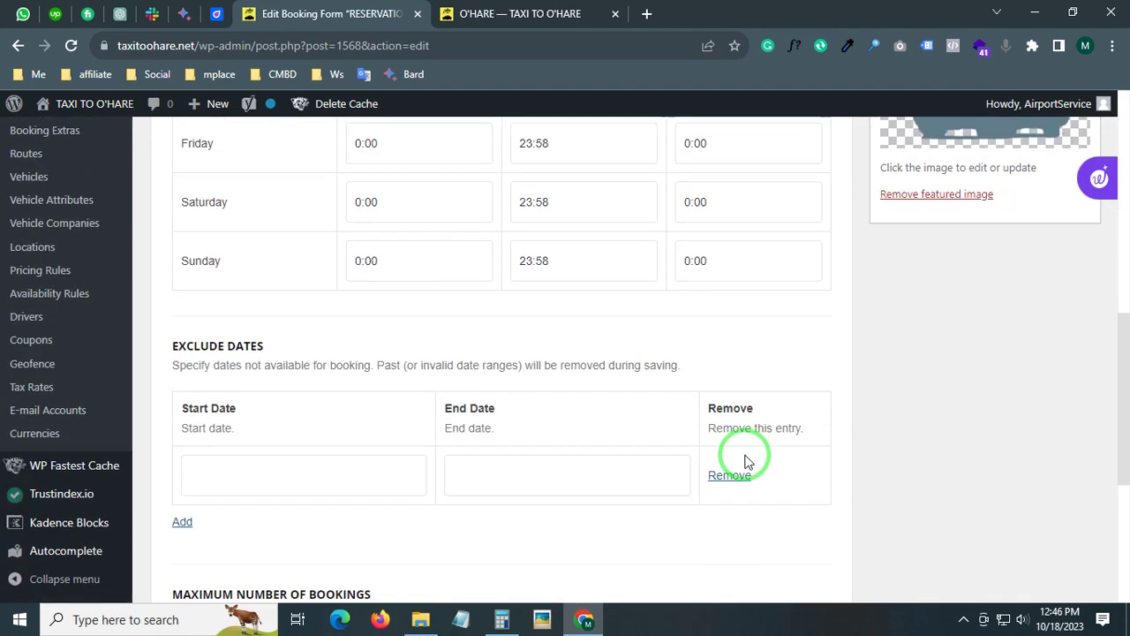
- Review the booking form's payment settings, covering the payment methods, default payment, payment selection and payment processing
scroll(746, 461, up, 10)
click(393, 327)
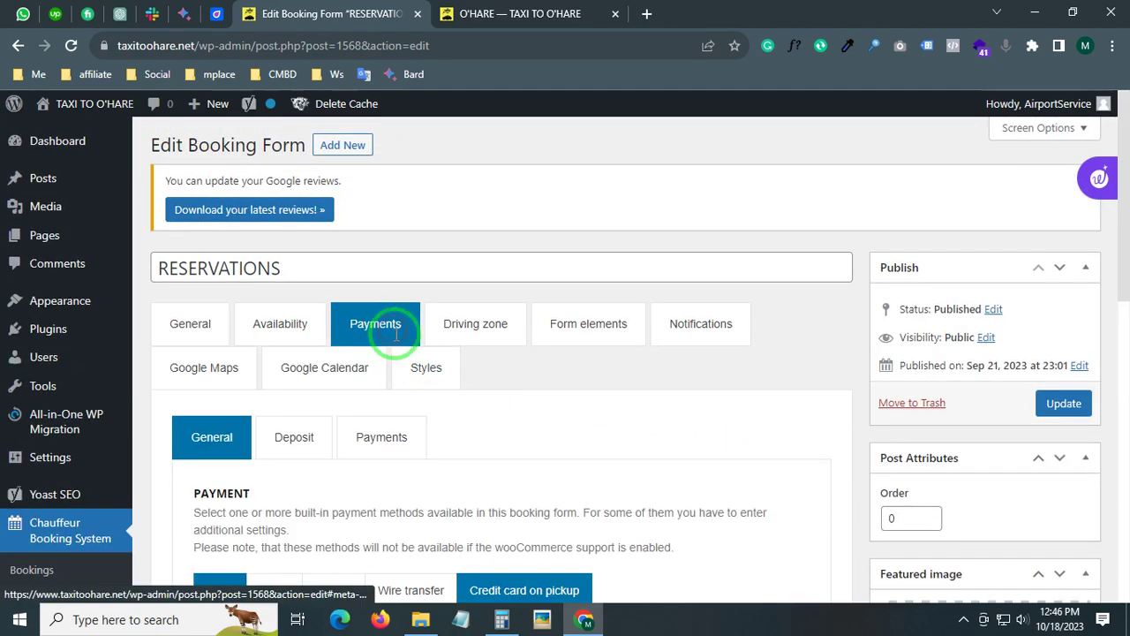
scroll(424, 353, down, 2)
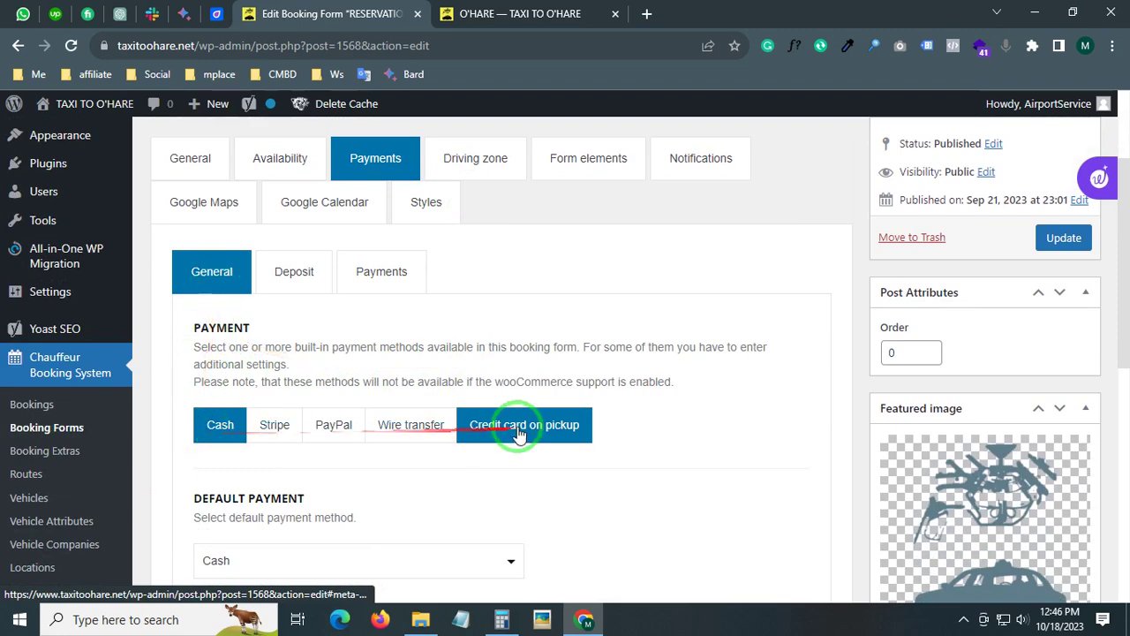
scroll(578, 442, down, 3)
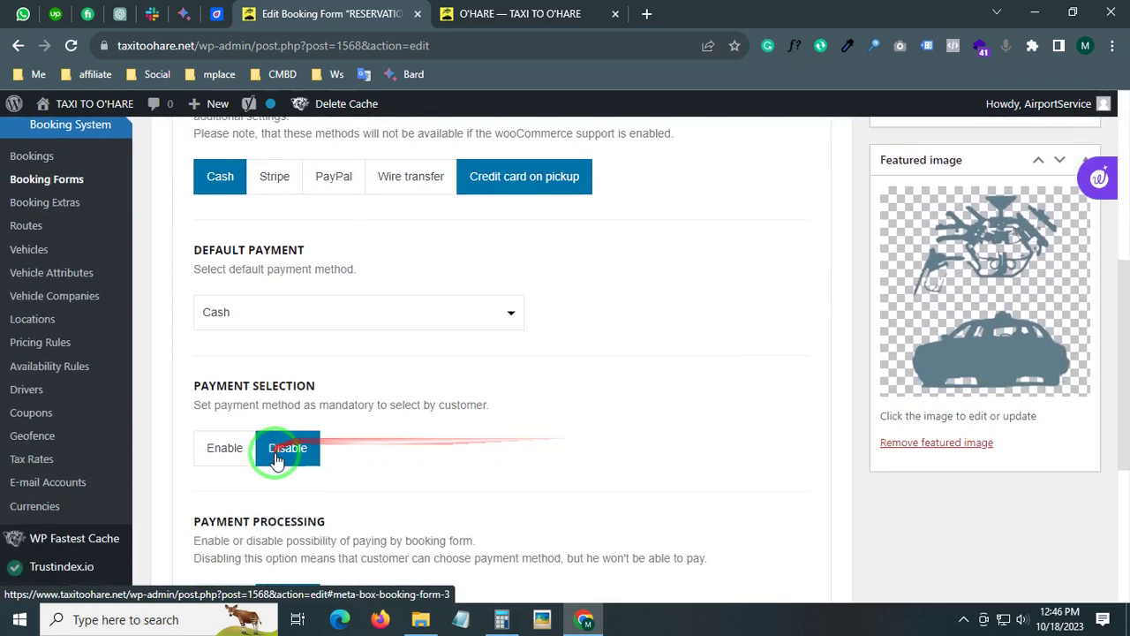
scroll(316, 426, down, 4)
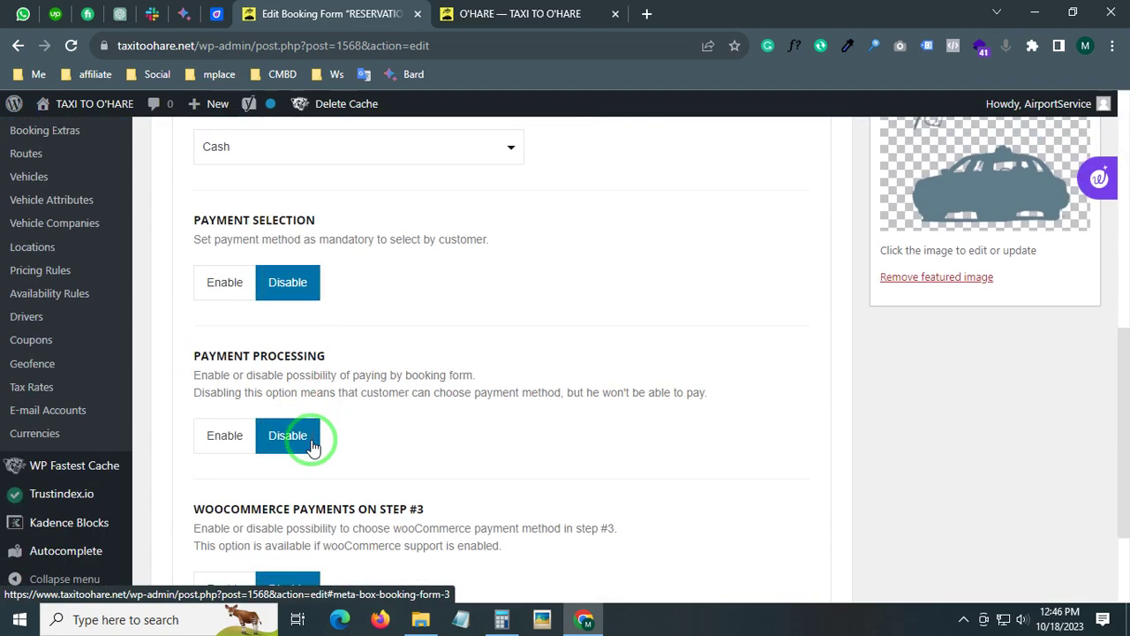
- Review the driving zone restrictions by country and area for pickup, waypoint and drop-off locations
scroll(348, 446, up, 10)
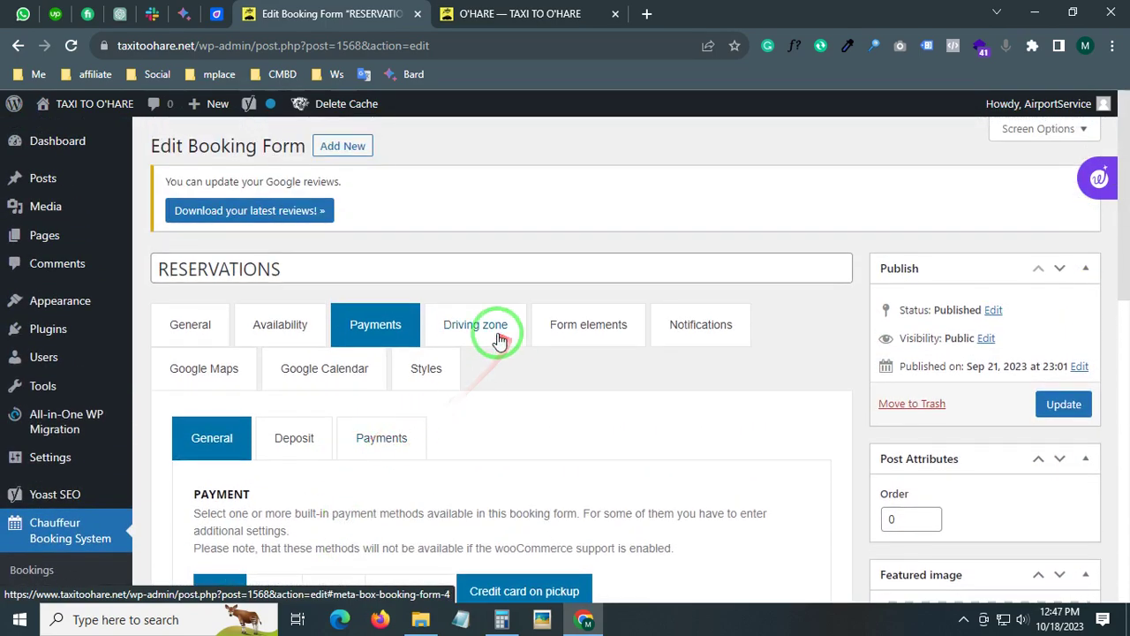
click(499, 337)
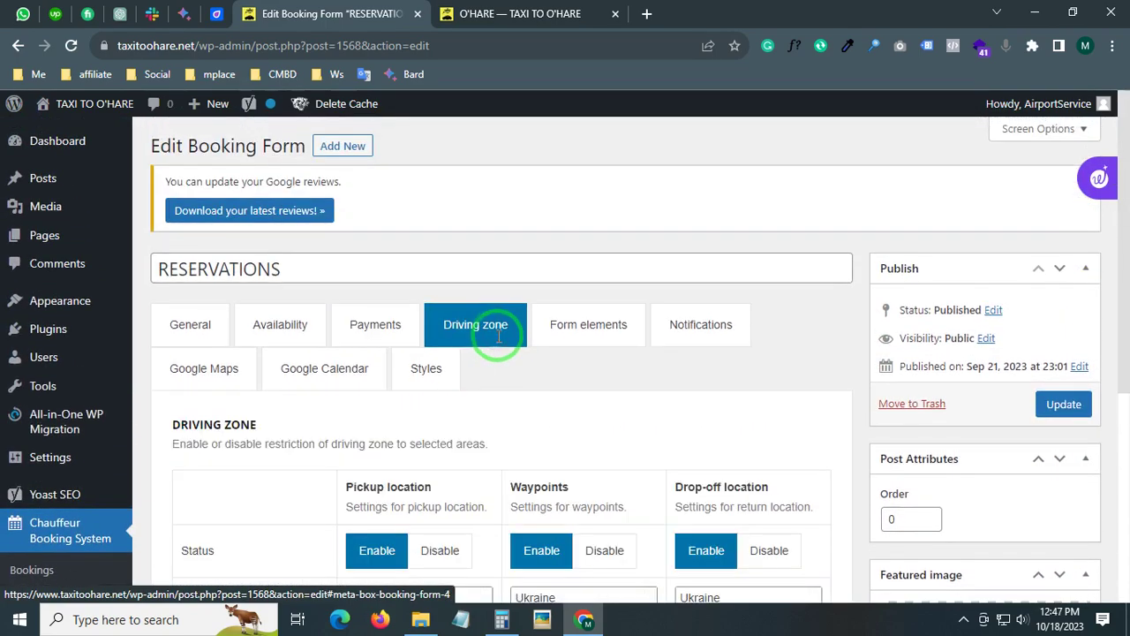
scroll(493, 341, down, 3)
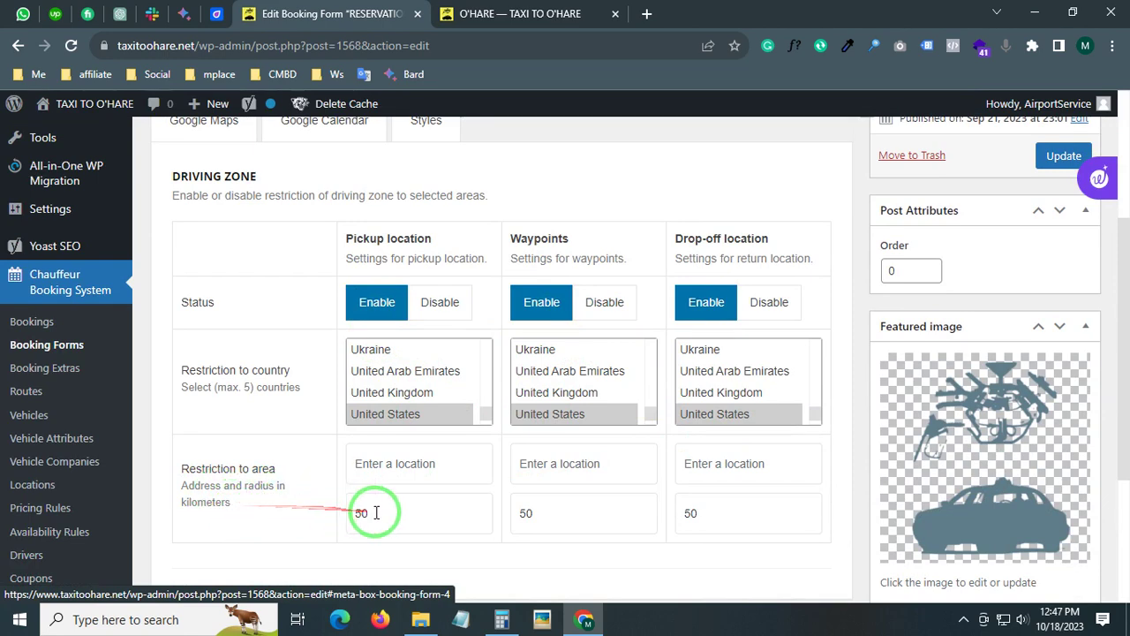
- Review the booking form's form element settings, covering the user-defined panels, fields and customer agreements
scroll(697, 513, down, 2)
scroll(689, 514, up, 4)
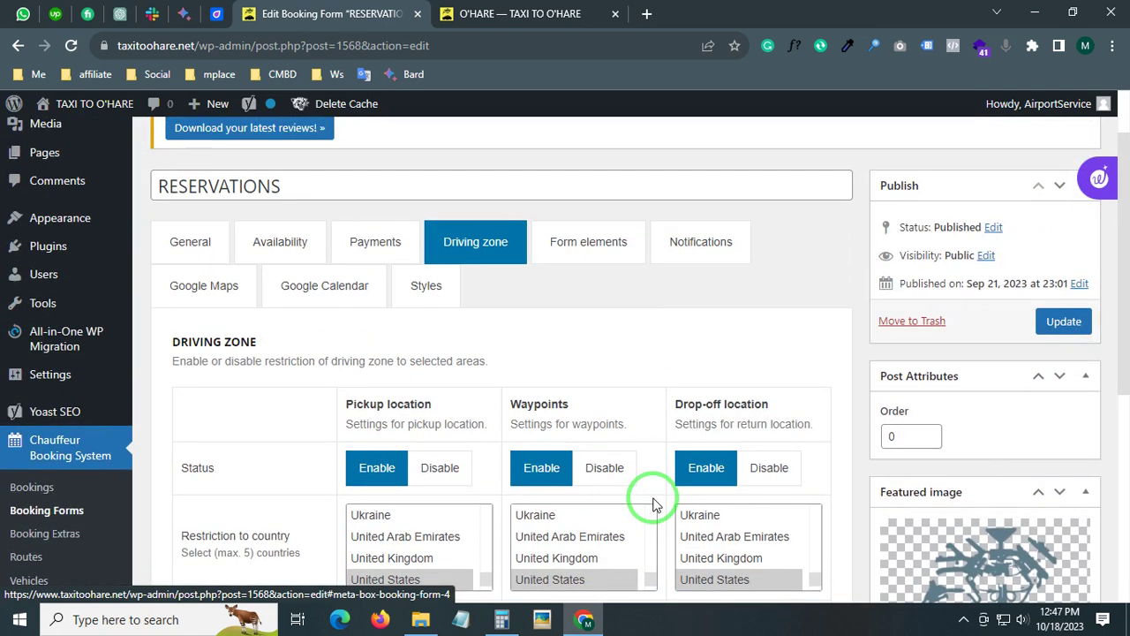
click(567, 239)
scroll(554, 307, down, 2)
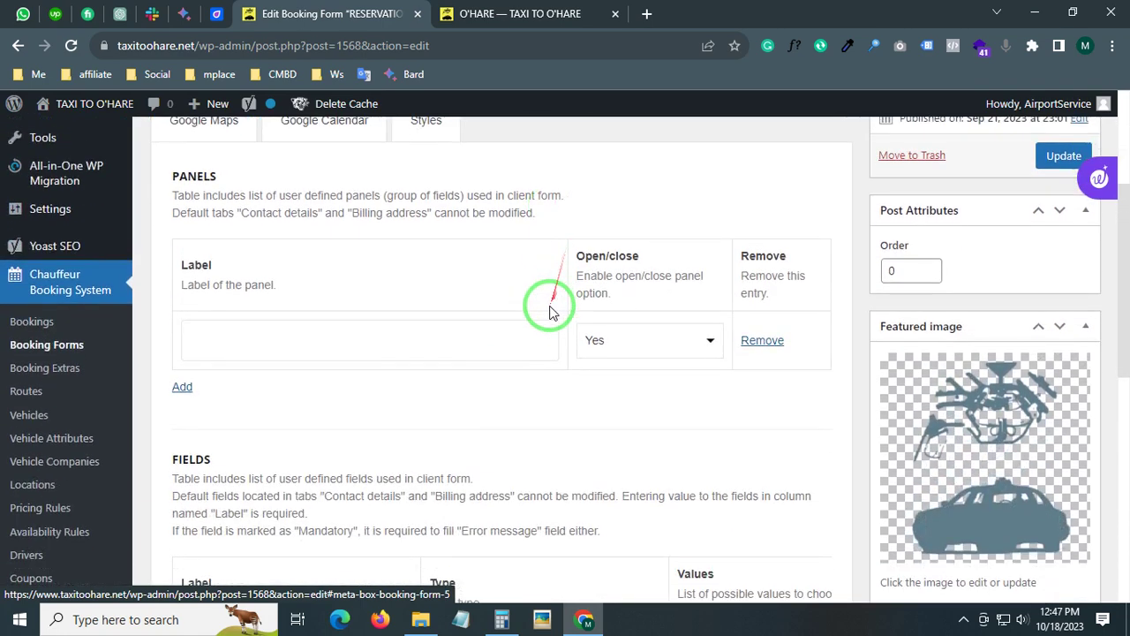
scroll(553, 306, down, 4)
scroll(543, 402, down, 2)
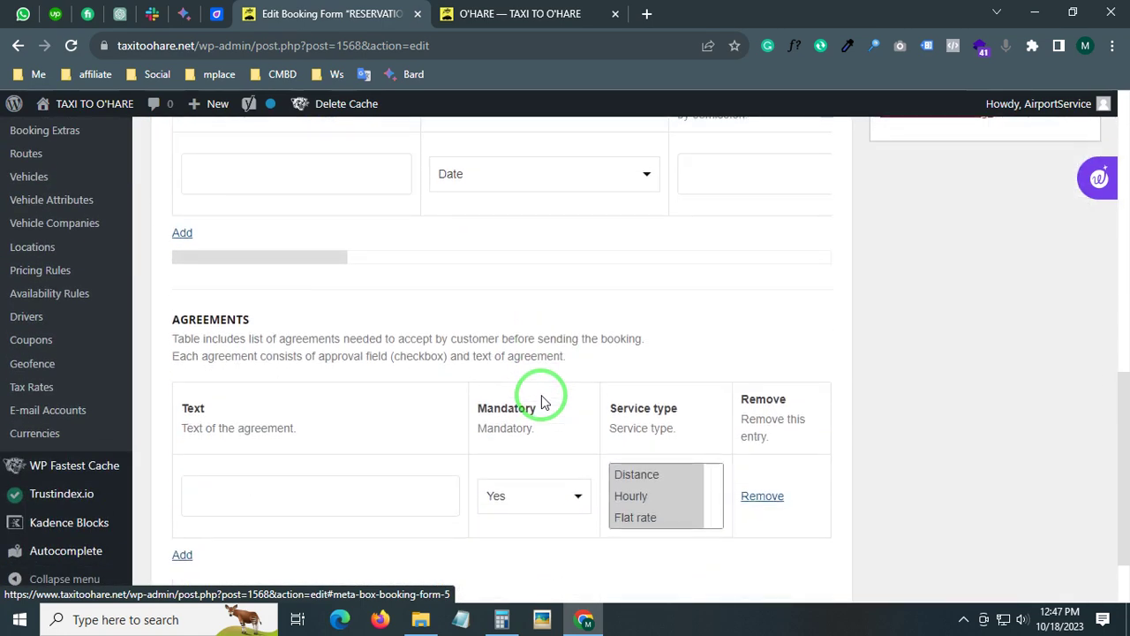
scroll(543, 402, up, 8)
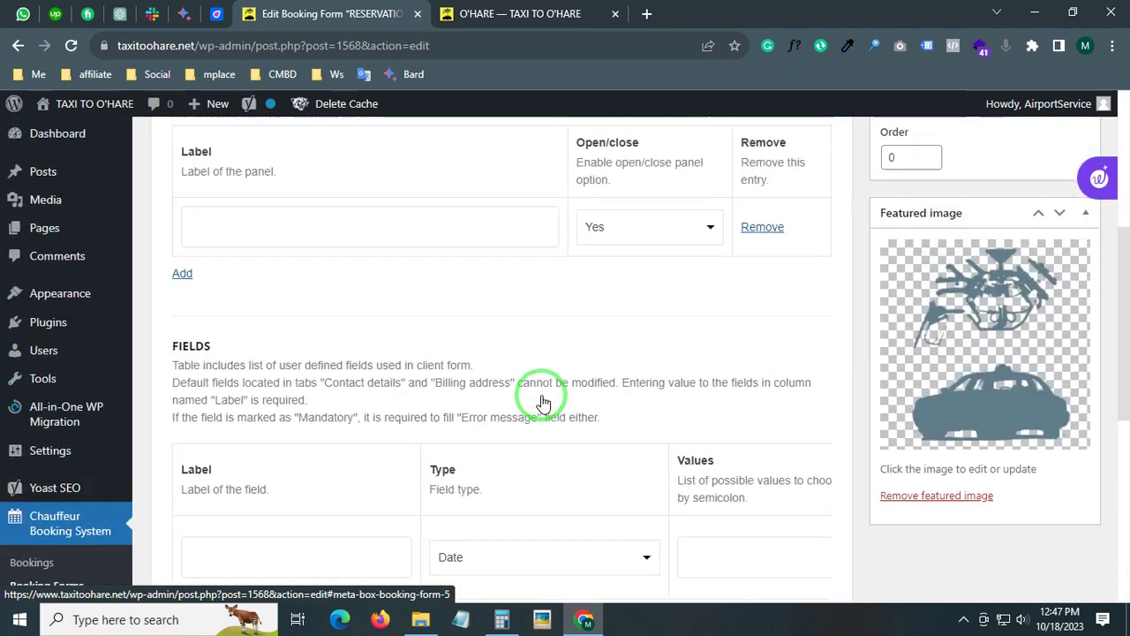
- Check the booking form's e-mail notification settings for the available sender accounts and the recipients' addresses
click(707, 296)
scroll(578, 389, down, 2)
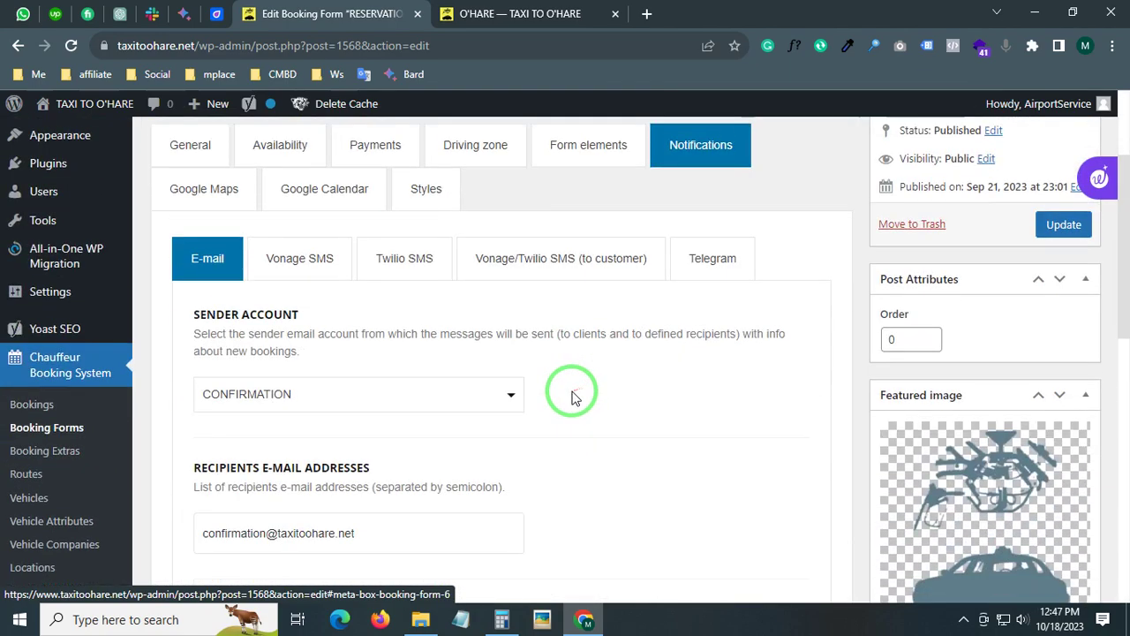
click(250, 394)
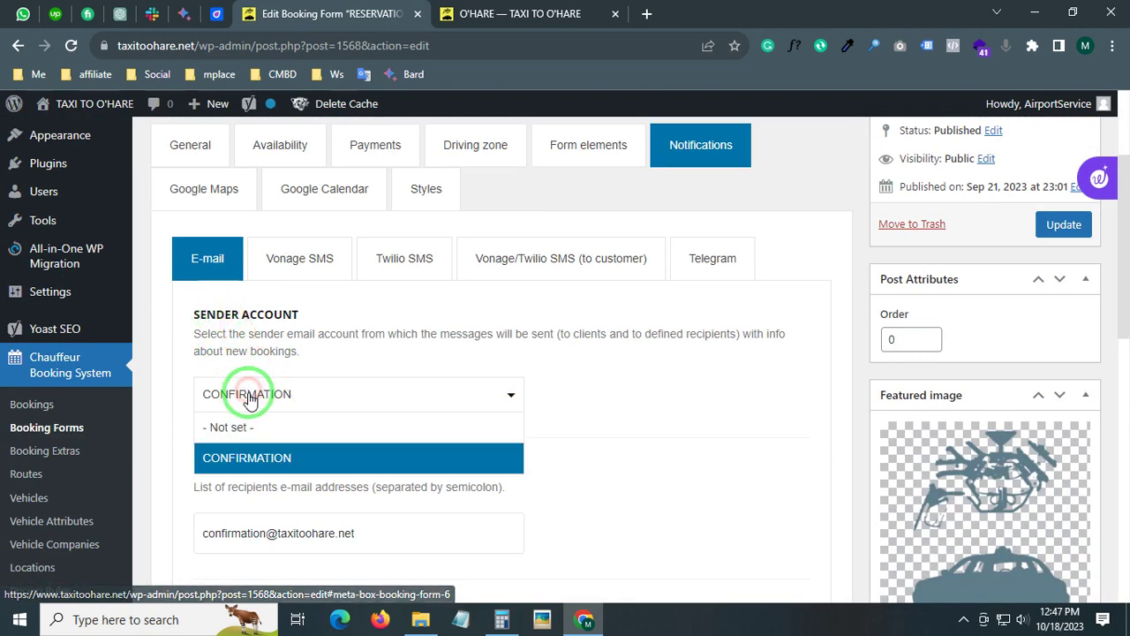
click(248, 398)
scroll(282, 472, down, 2)
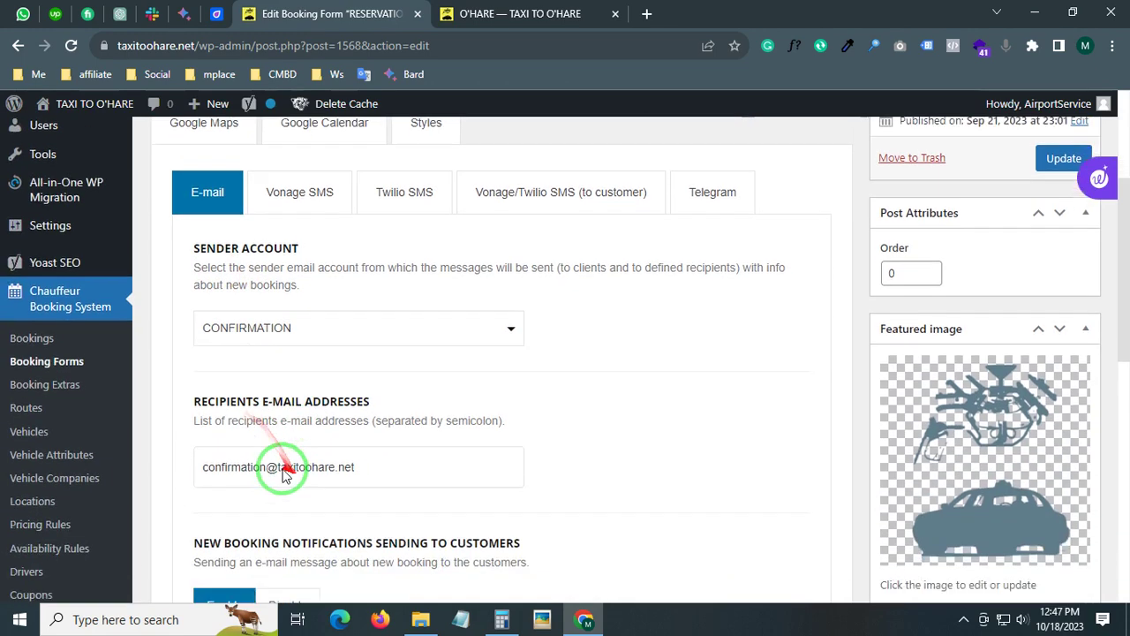
- Review the new booking notification options for customers and defined addresses, including the ones limited to successful payments
scroll(274, 406, down, 2)
scroll(239, 340, down, 2)
click(288, 344)
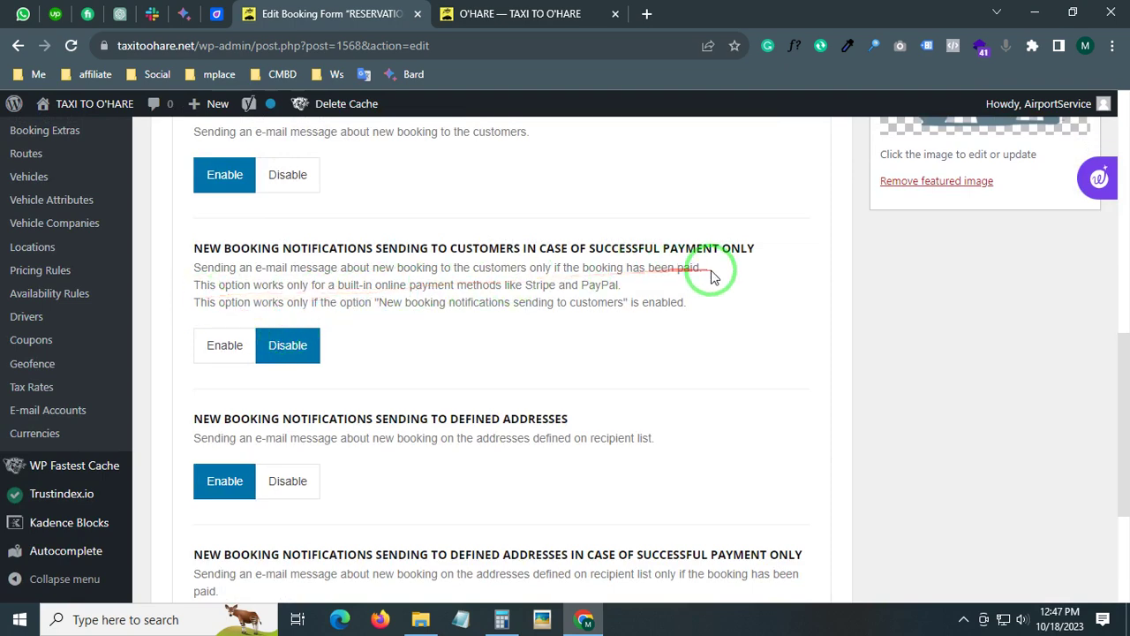
scroll(386, 455, down, 1)
scroll(386, 454, down, 3)
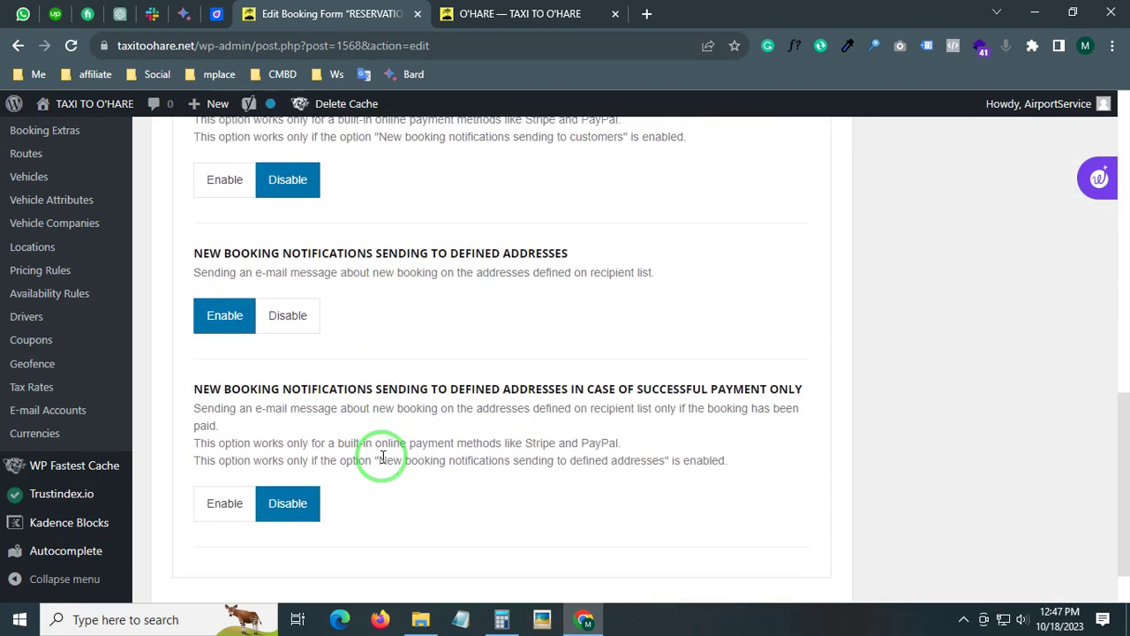
scroll(381, 464, up, 10)
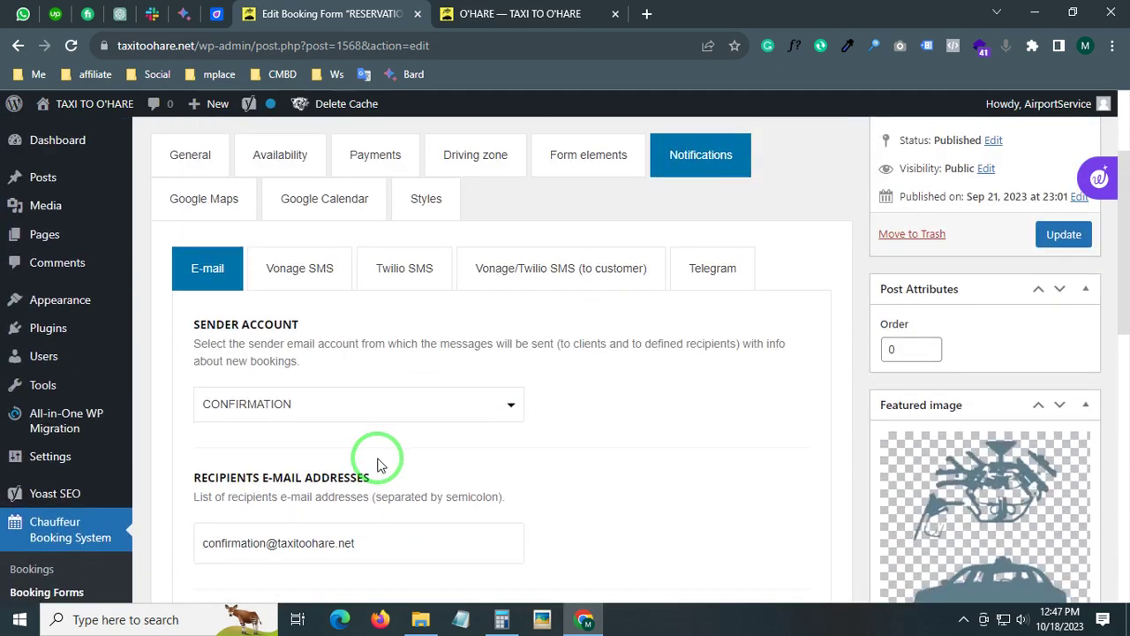
- Open the CONFIRMATION e-mail account for editing and review its account ID, sender name and sender address
scroll(377, 465, down, 5)
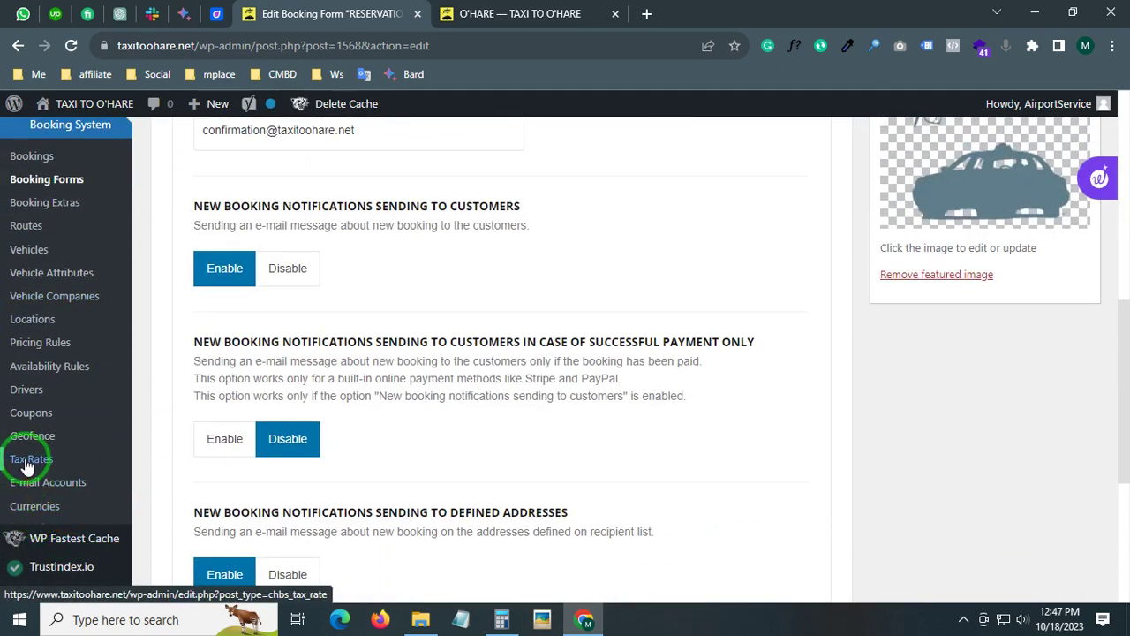
click(31, 482)
scroll(256, 473, up, 3)
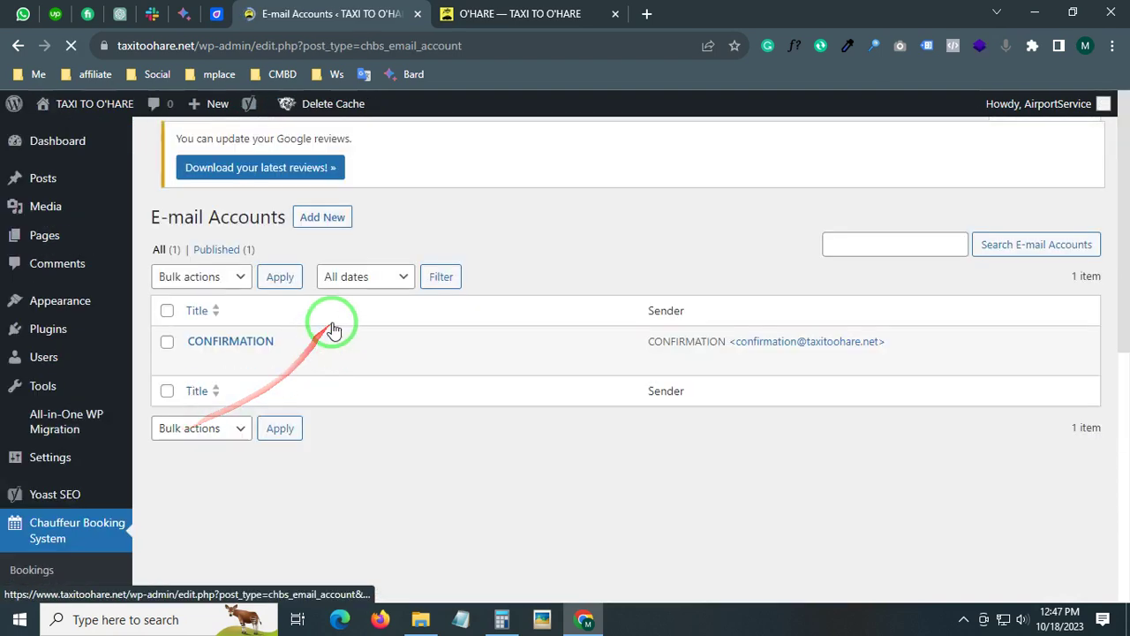
mouse_move(181, 359)
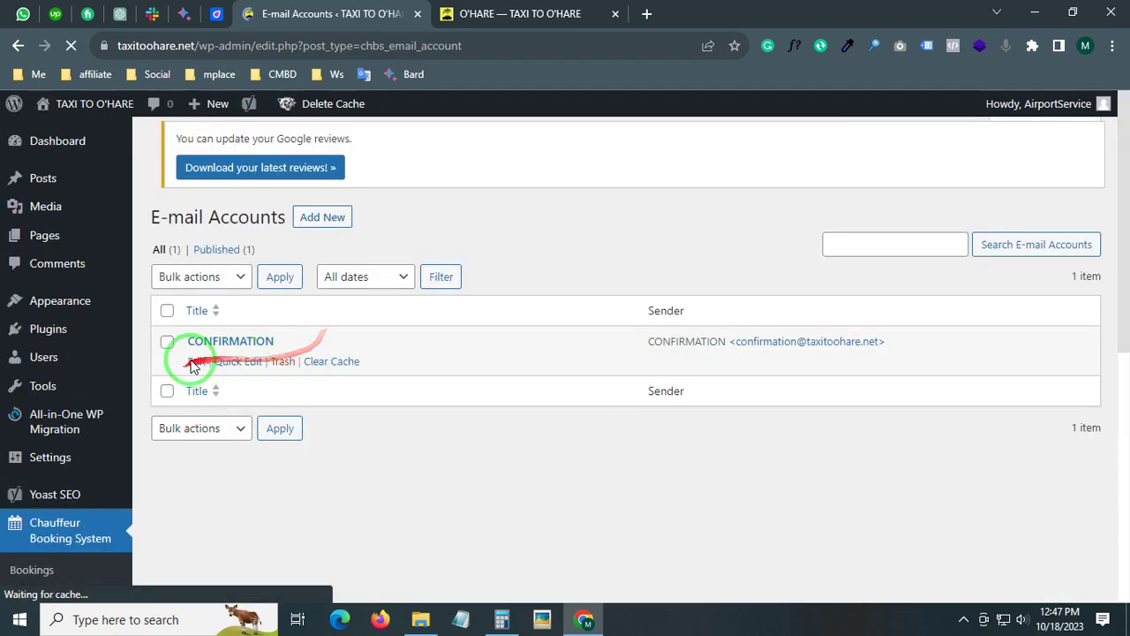
click(194, 378)
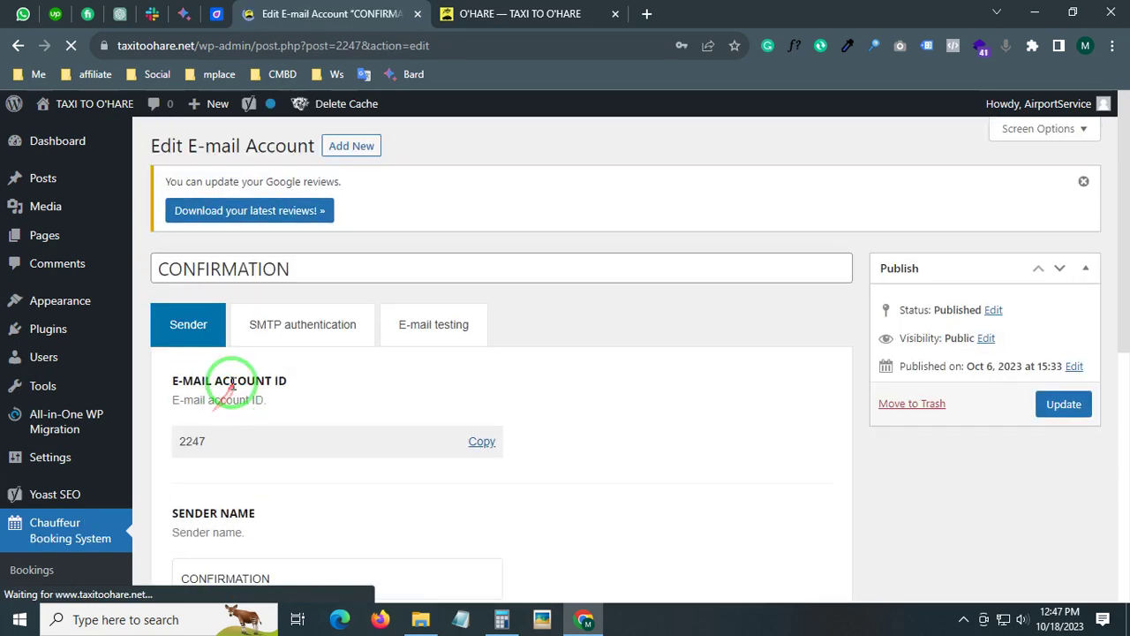
scroll(232, 381, down, 3)
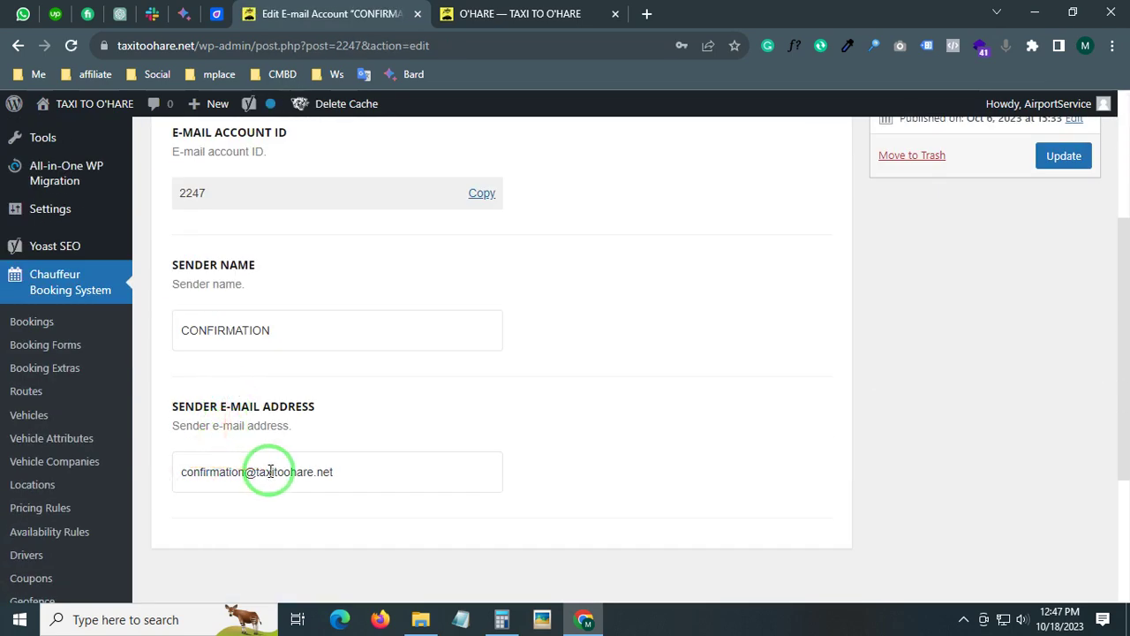
- Review the e-mail account's SMTP authentication settings, covering the login, host, port number, secure connection type and debug option
scroll(270, 470, up, 5)
click(316, 251)
scroll(235, 395, down, 3)
scroll(262, 414, down, 2)
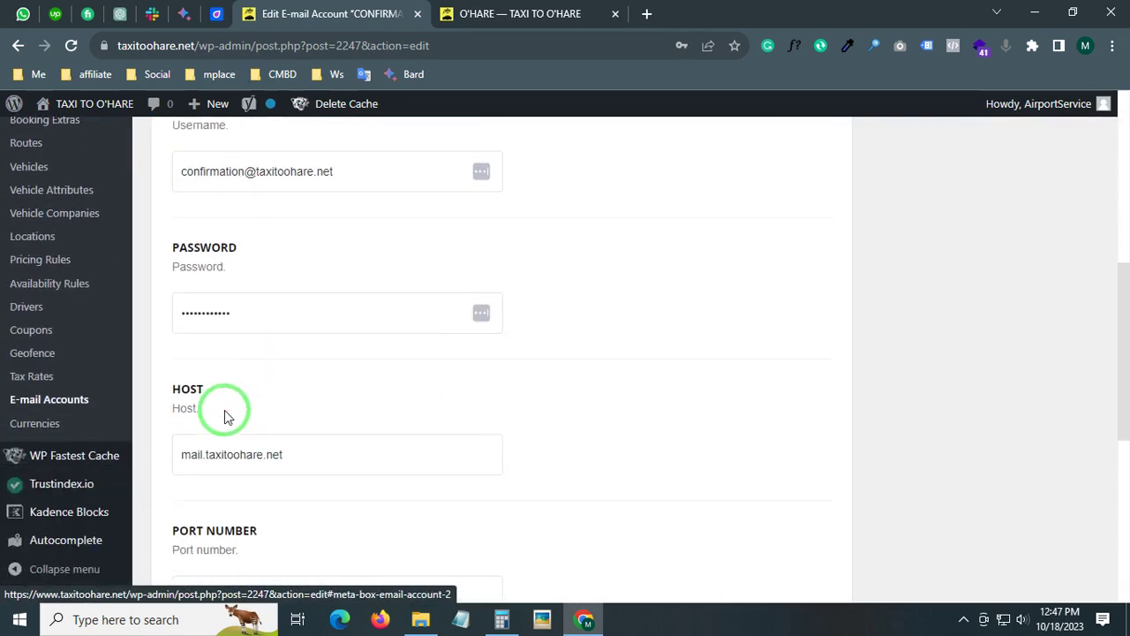
scroll(224, 415, down, 3)
scroll(223, 410, down, 3)
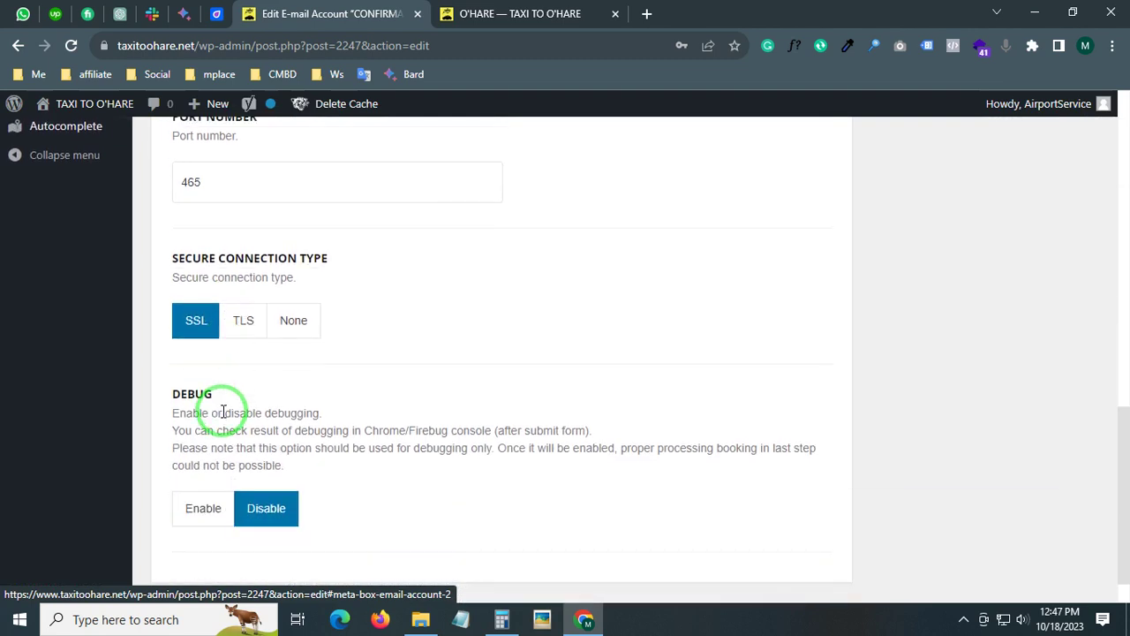
scroll(327, 499, up, 6)
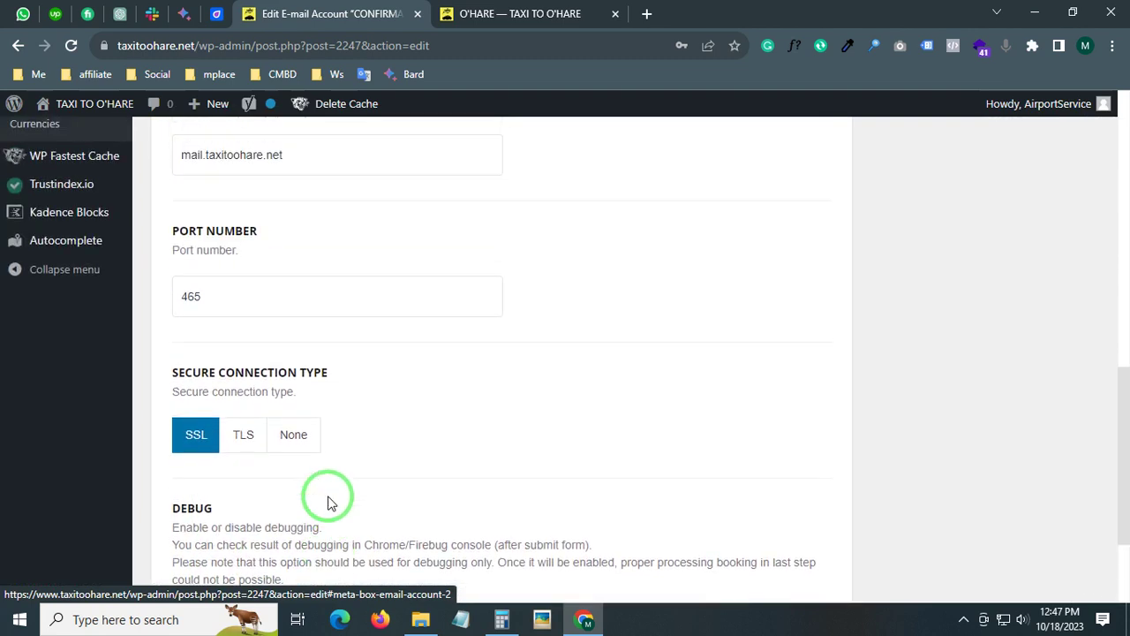
scroll(326, 500, up, 5)
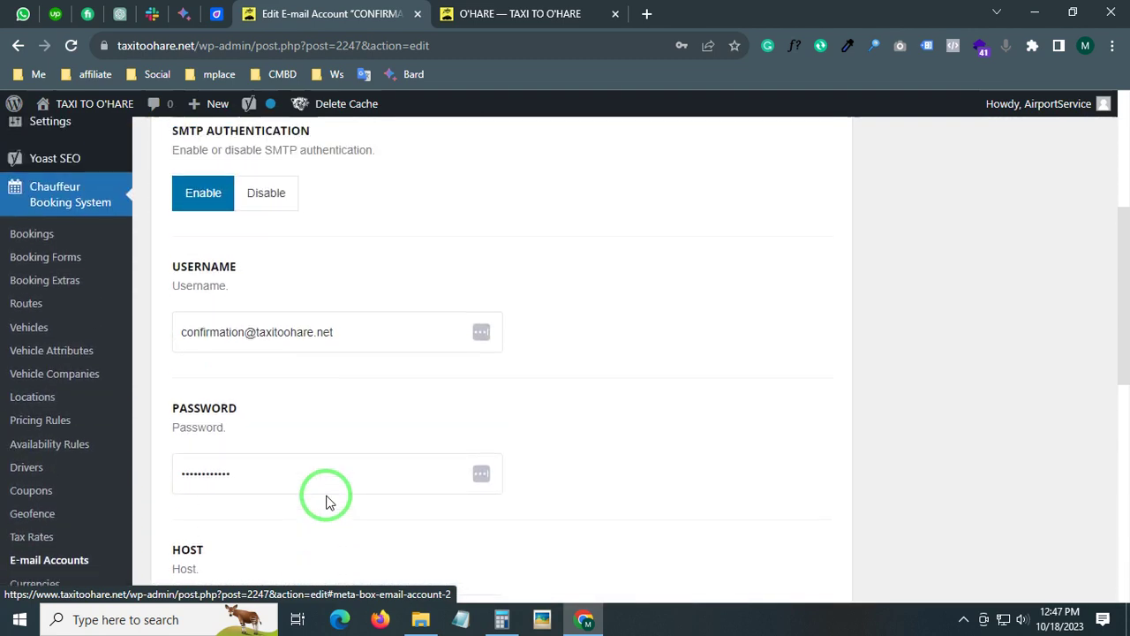
- Look over the e-mail account's testing options, with the receiver address and server response fields
click(437, 274)
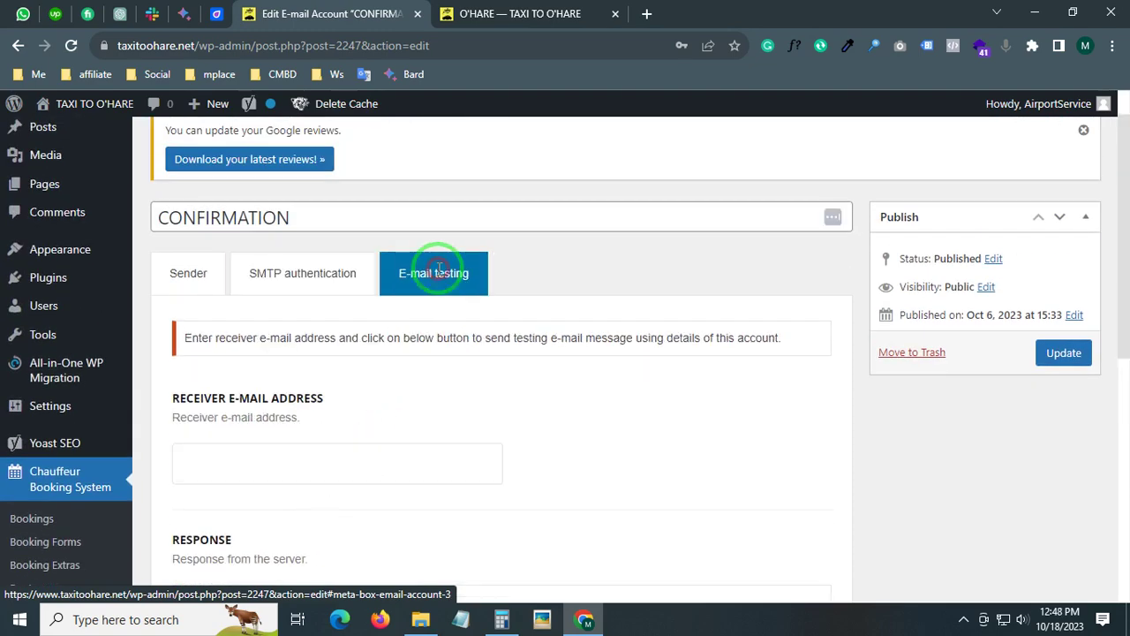
scroll(258, 422, down, 4)
scroll(253, 434, up, 5)
scroll(69, 449, down, 2)
- Reopen the RESERVATIONS booking form and review its Google Maps default location, route type, avoid and traffic layer settings
click(60, 429)
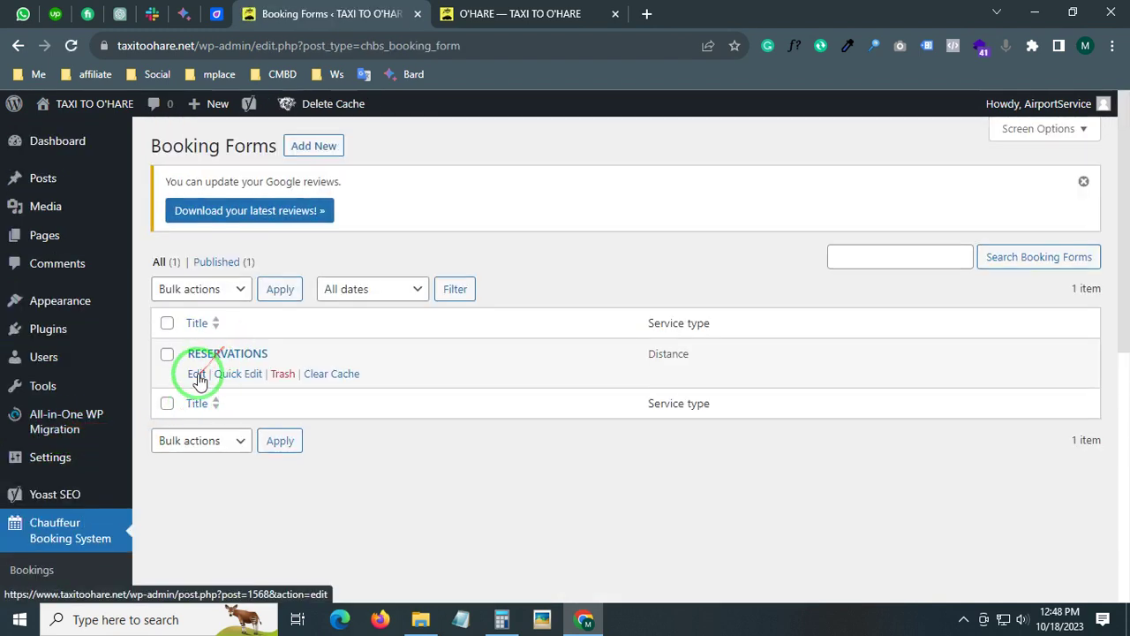
click(197, 375)
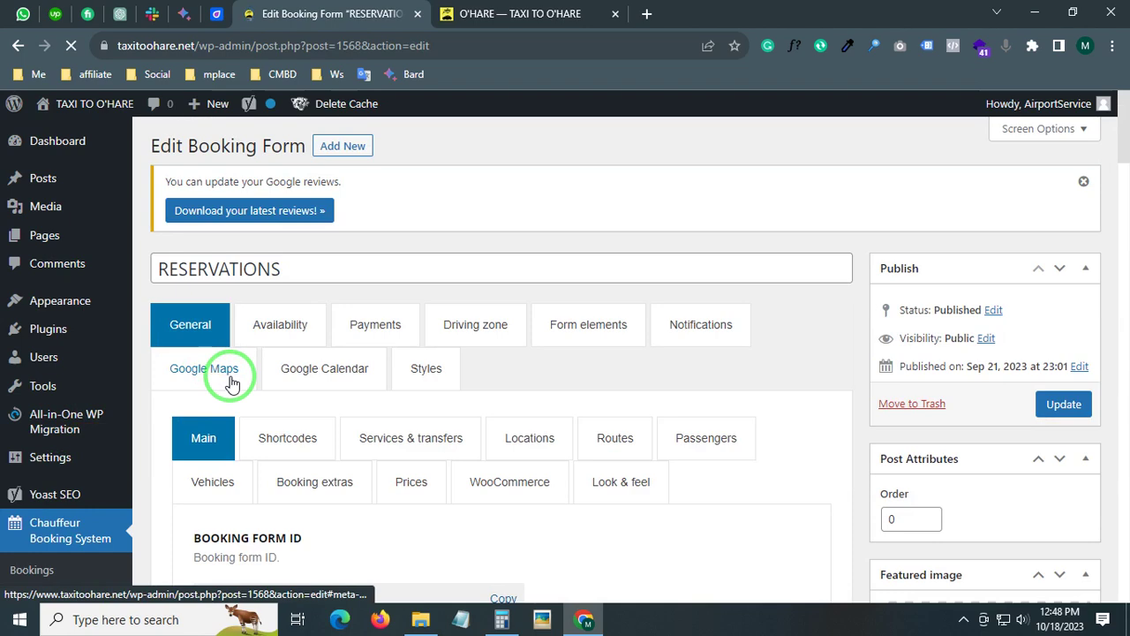
click(221, 375)
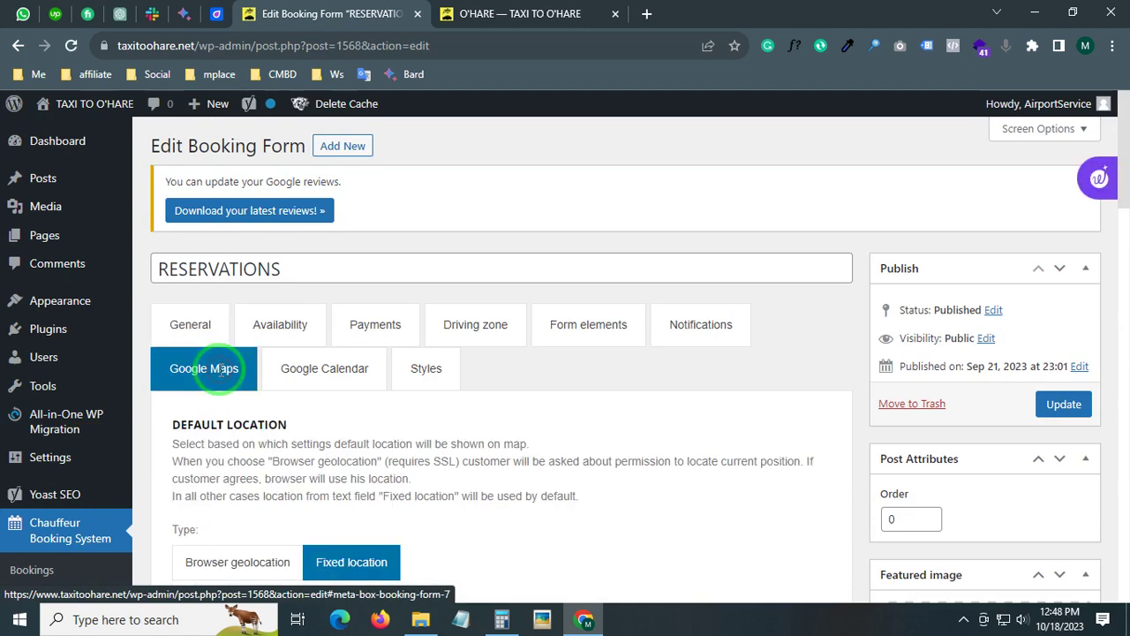
scroll(341, 379, down, 3)
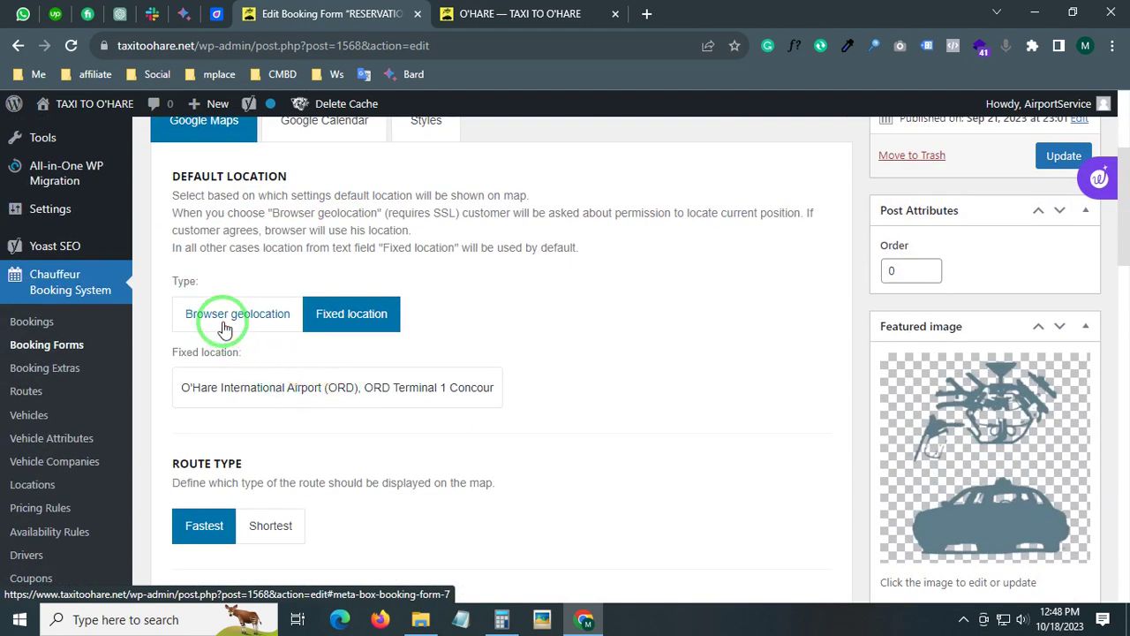
click(472, 381)
scroll(469, 391, down, 2)
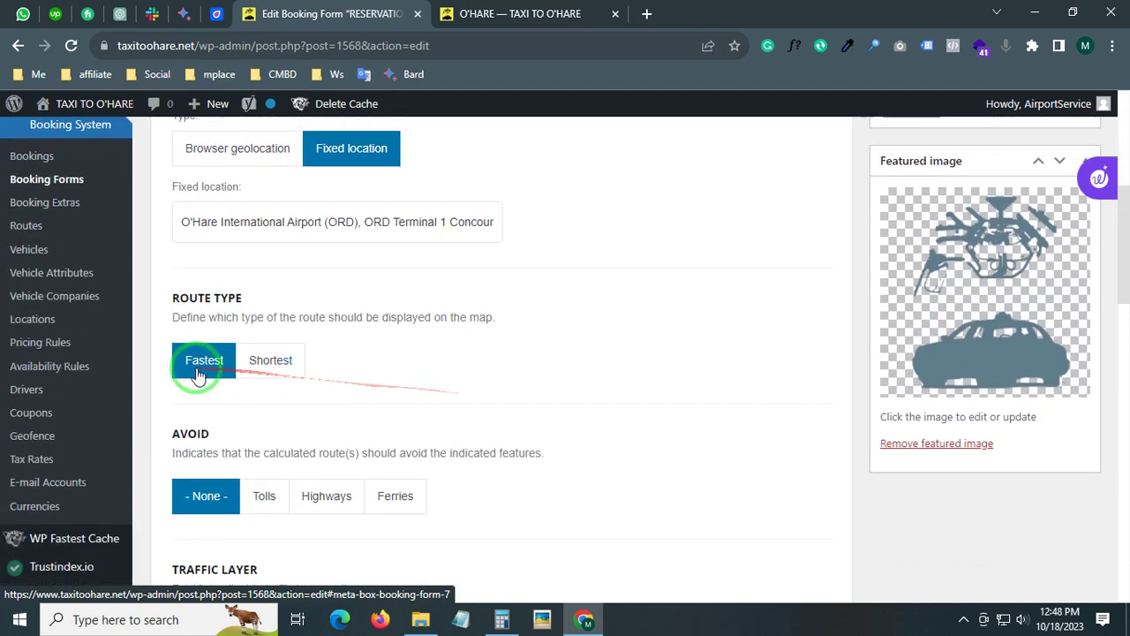
scroll(192, 510, down, 4)
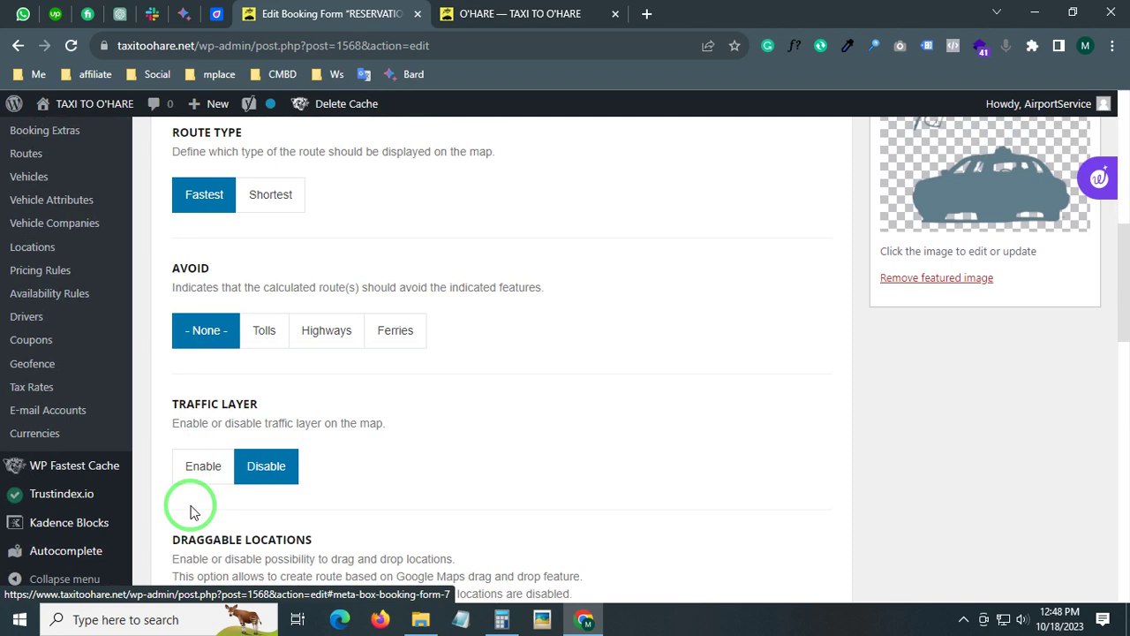
- Review the remaining Google Maps settings, covering draggable locations and map, scrollwheel, map type control and zoom
scroll(192, 511, down, 2)
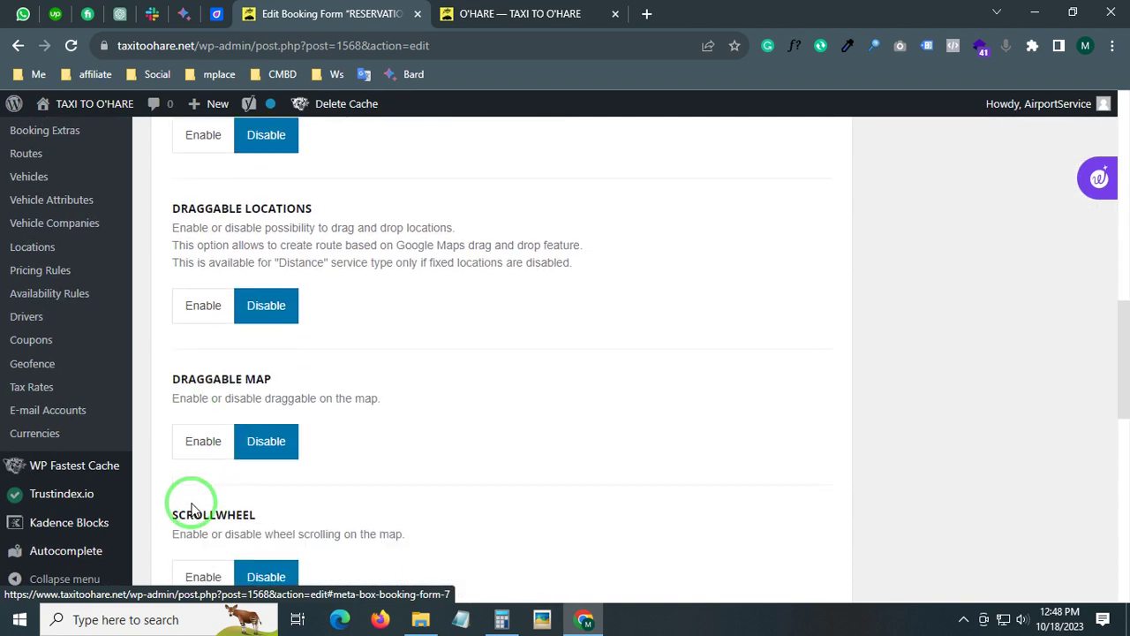
scroll(192, 510, down, 1)
scroll(193, 511, down, 2)
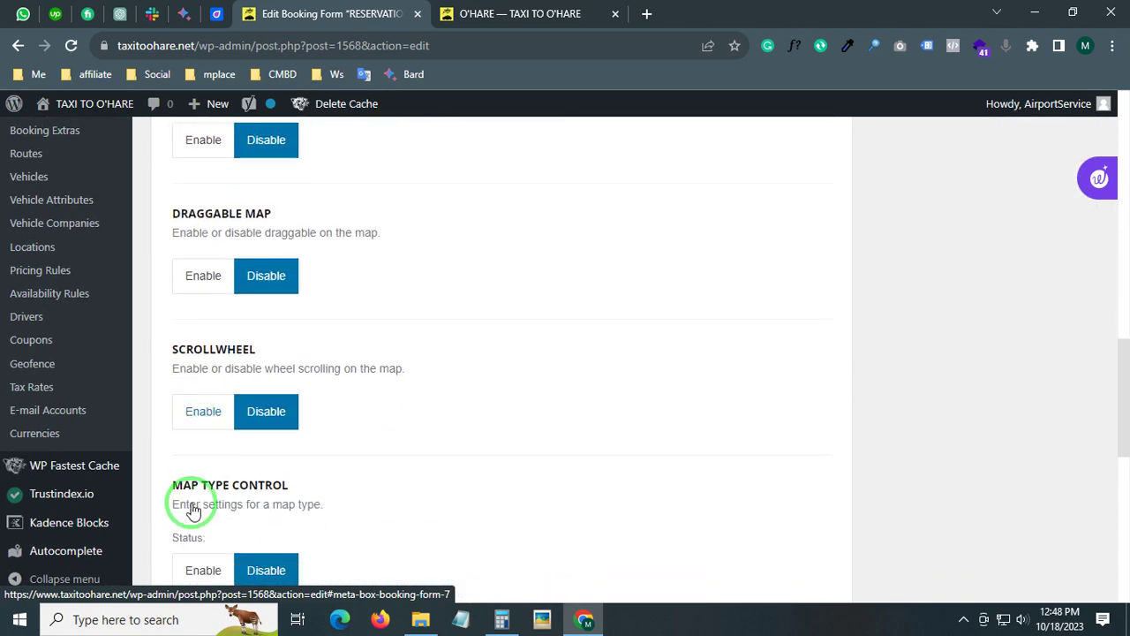
scroll(193, 511, down, 2)
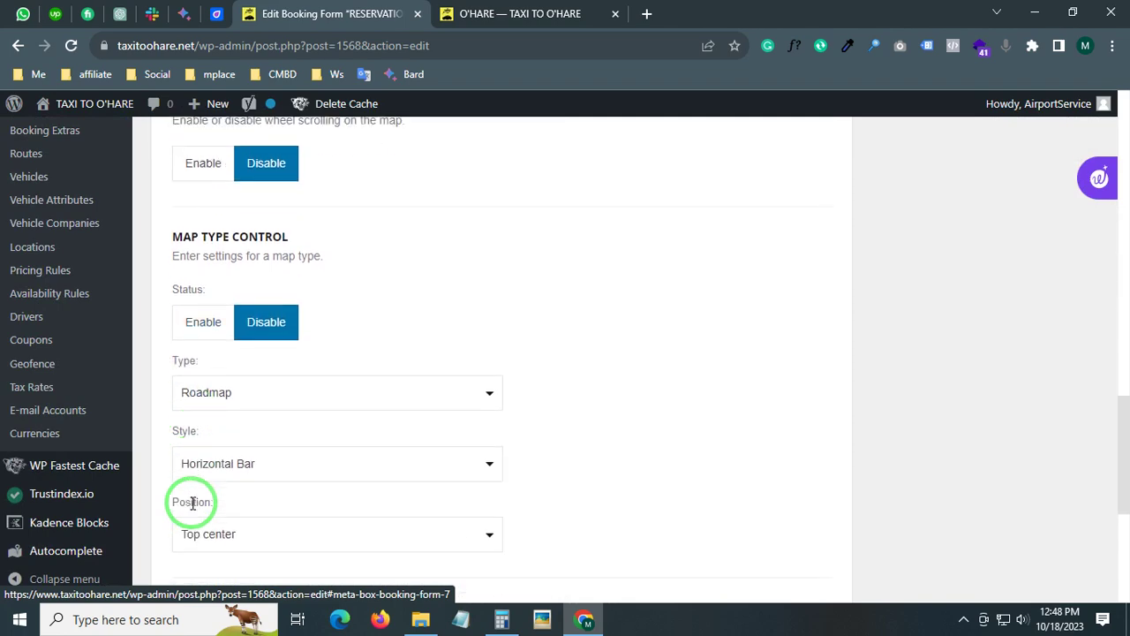
scroll(193, 503, down, 2)
scroll(189, 504, down, 2)
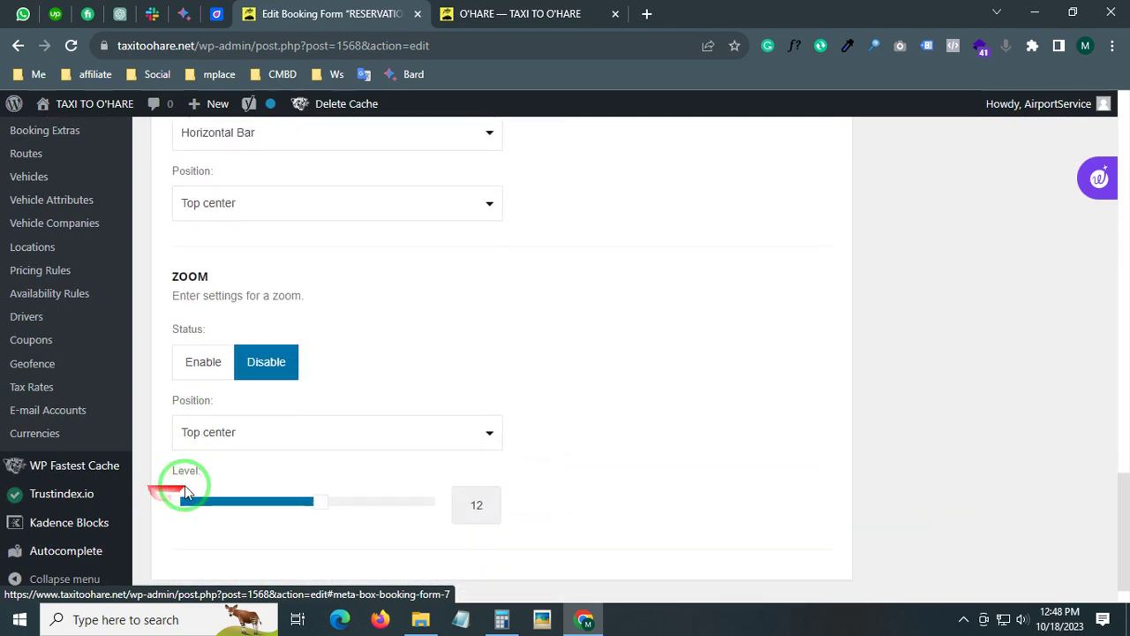
scroll(282, 512, down, 1)
- Switch the map's default location type to Browser geolocation and back to Fixed location
scroll(283, 512, up, 15)
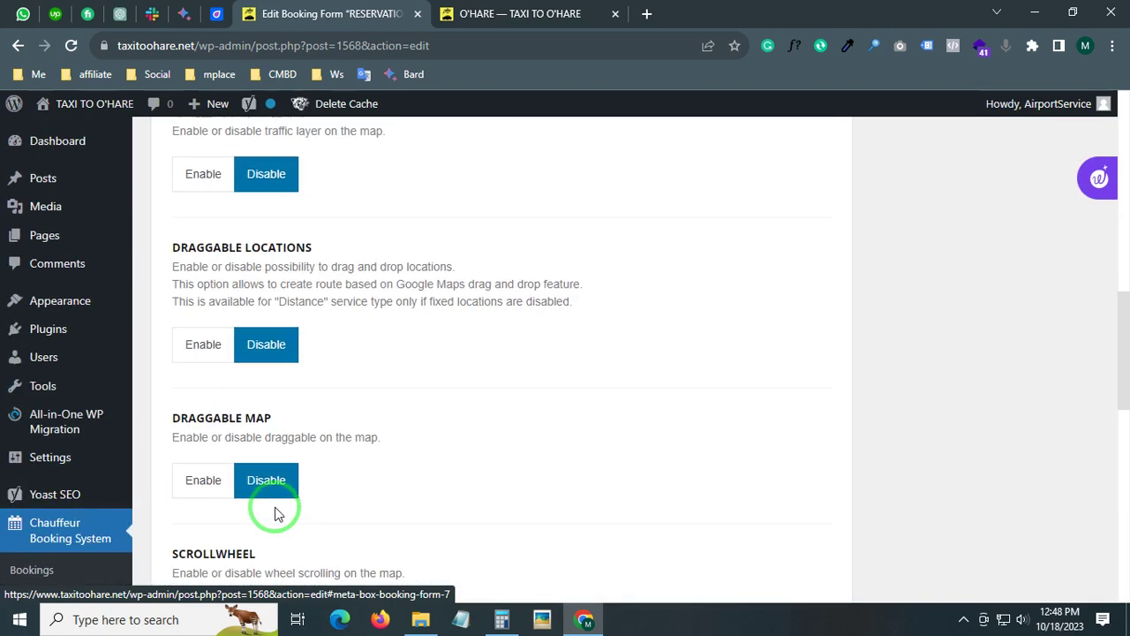
scroll(272, 512, up, 3)
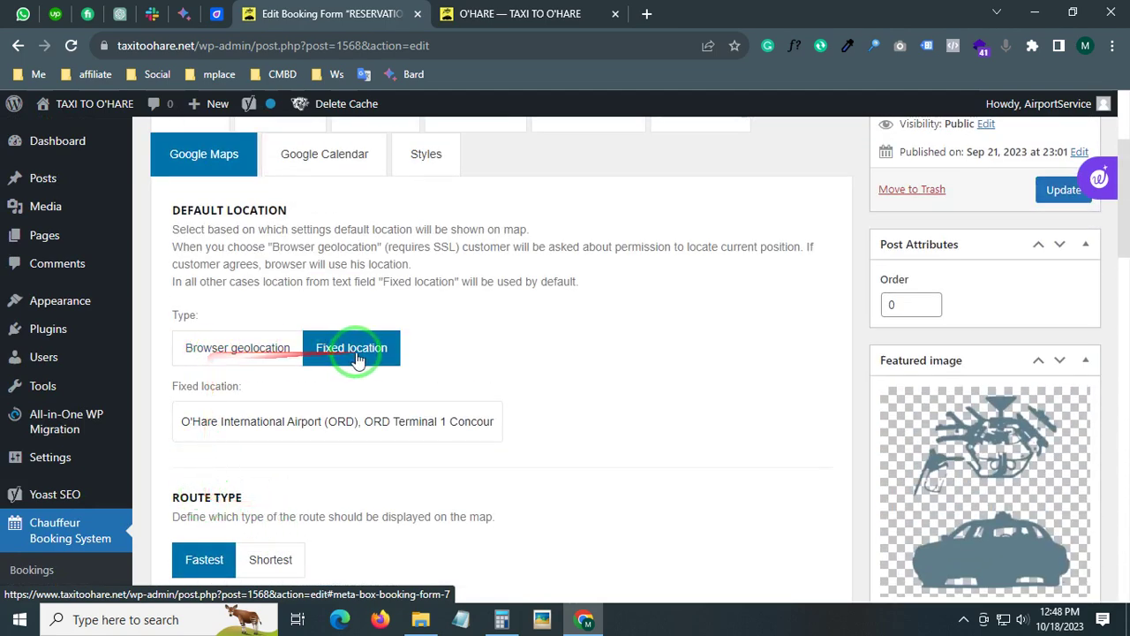
click(267, 347)
click(336, 347)
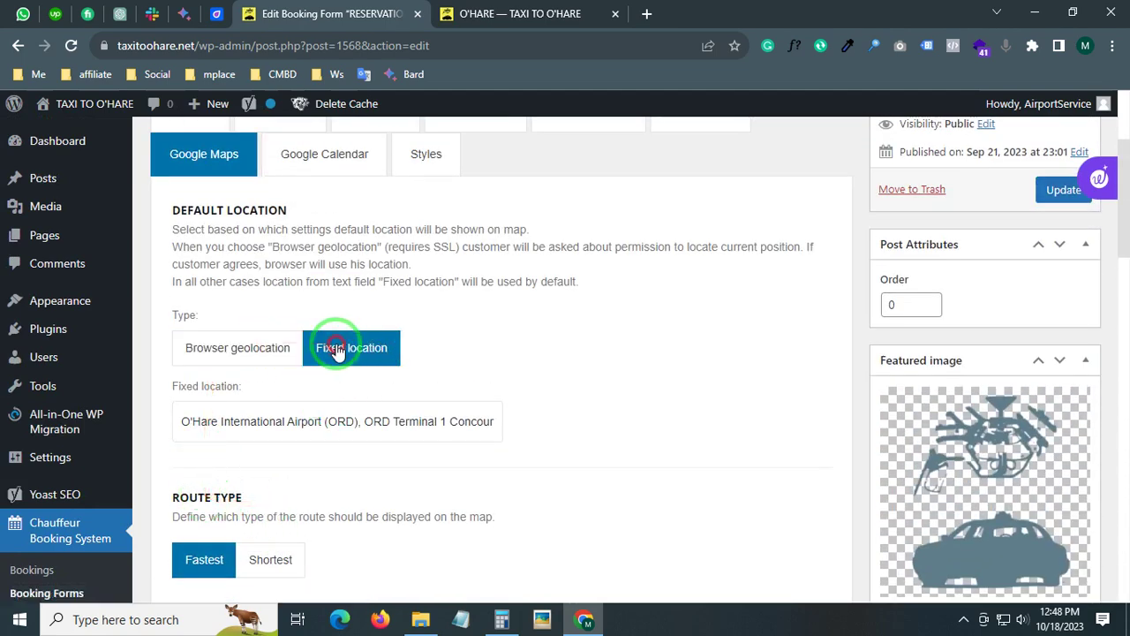
- Review the booking form's Google Calendar settings, covering integration, calendar ID, JSON settings, token regeneration and adding event
scroll(337, 350, up, 2)
click(326, 331)
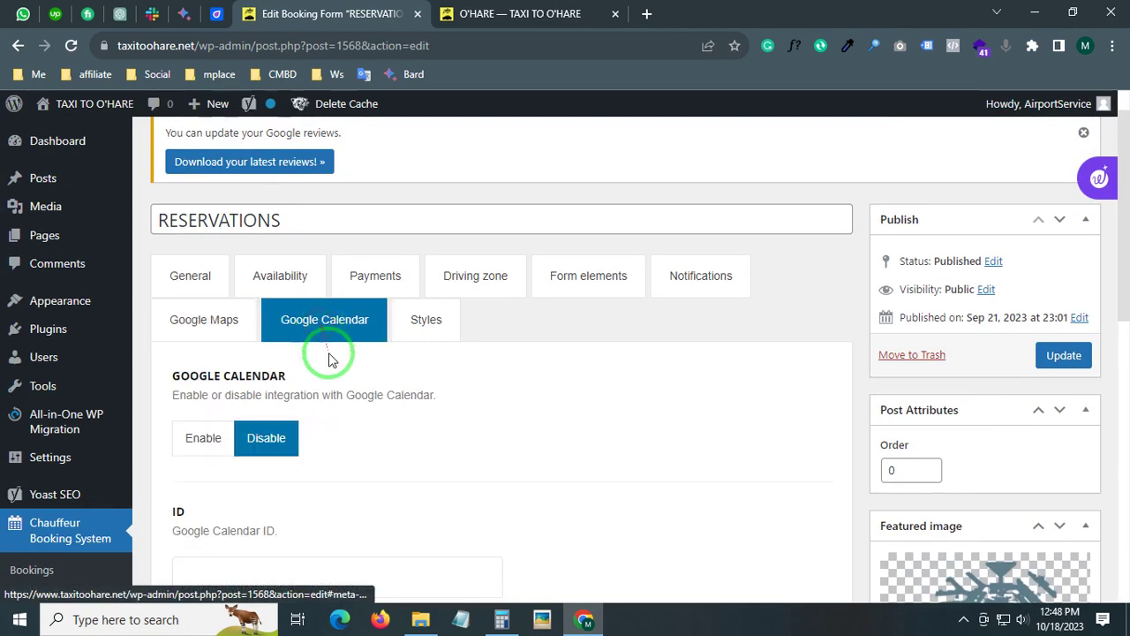
click(282, 444)
scroll(279, 450, down, 1)
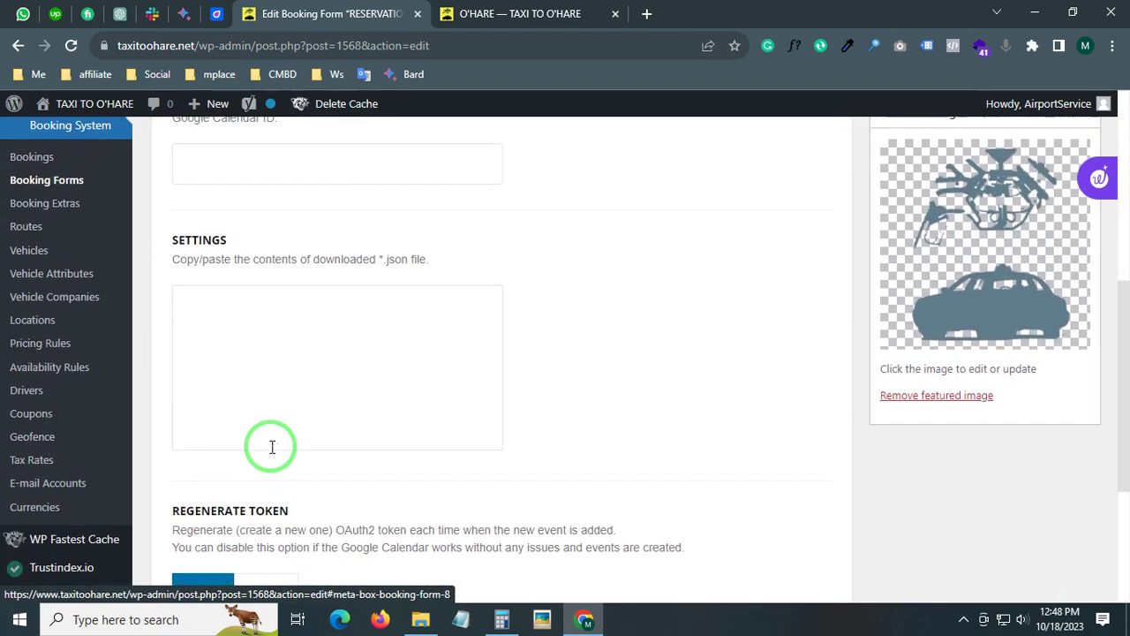
scroll(270, 447, up, 5)
scroll(273, 453, down, 7)
scroll(272, 450, down, 2)
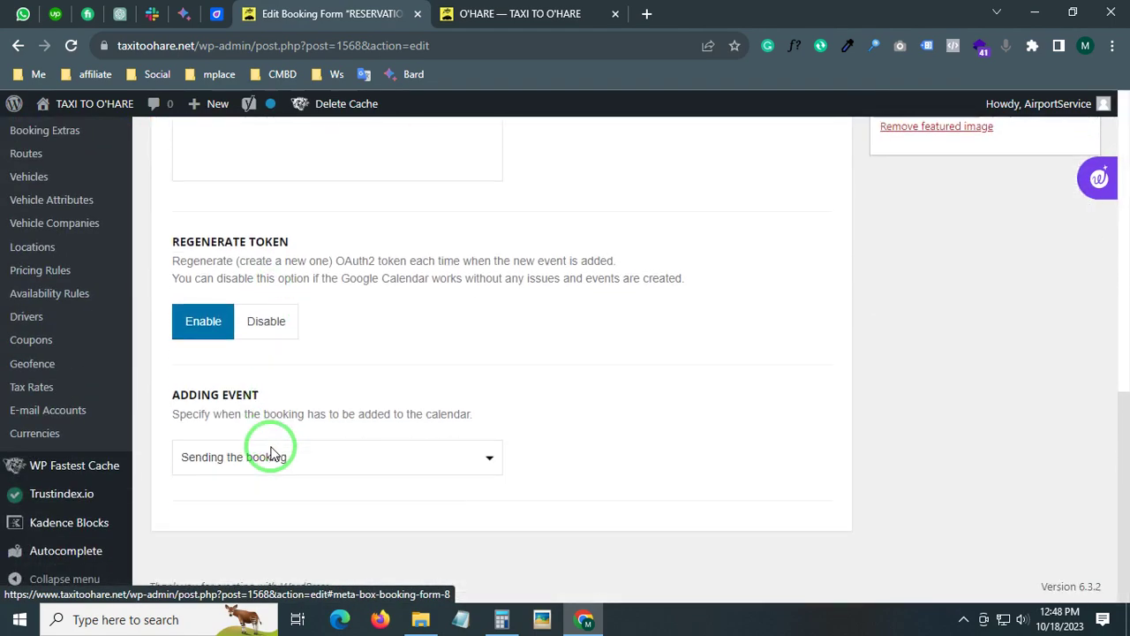
- Look over the booking form's style settings with the default and custom colors for each element group
scroll(273, 447, up, 8)
click(411, 374)
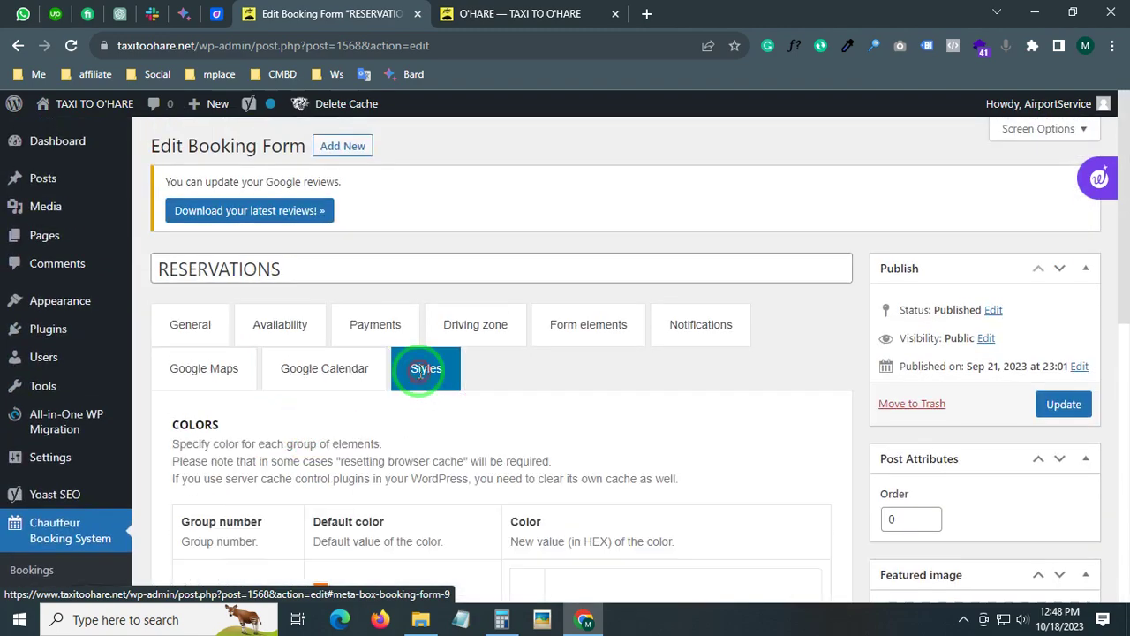
scroll(404, 383, down, 6)
- Review the general shortcodes of the booking form, including the four widget style variants
scroll(350, 402, up, 8)
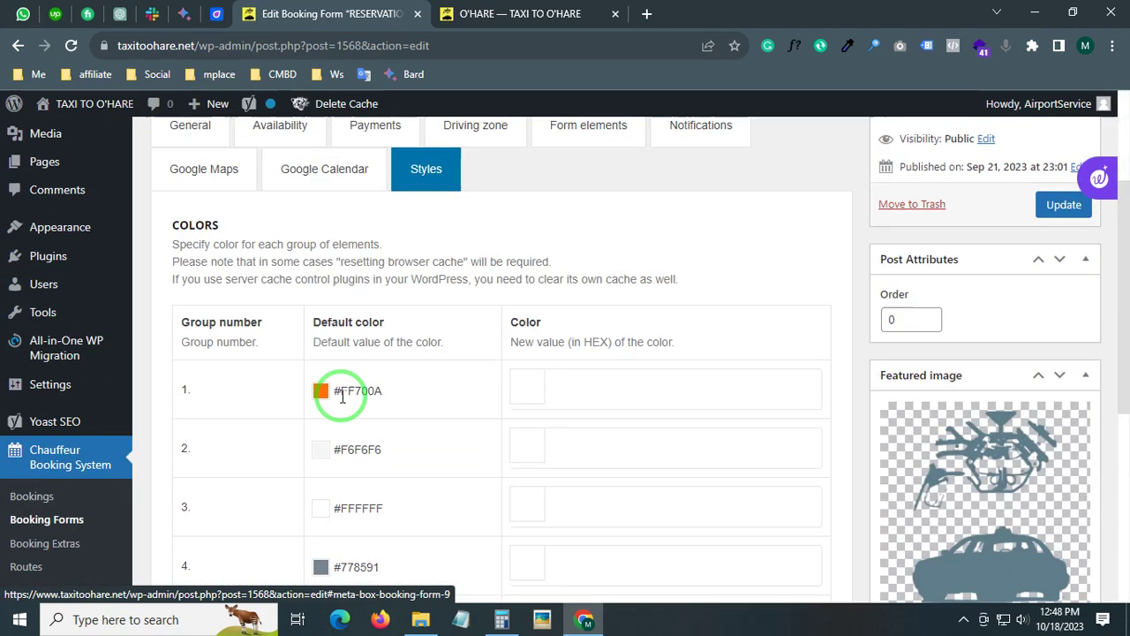
click(192, 334)
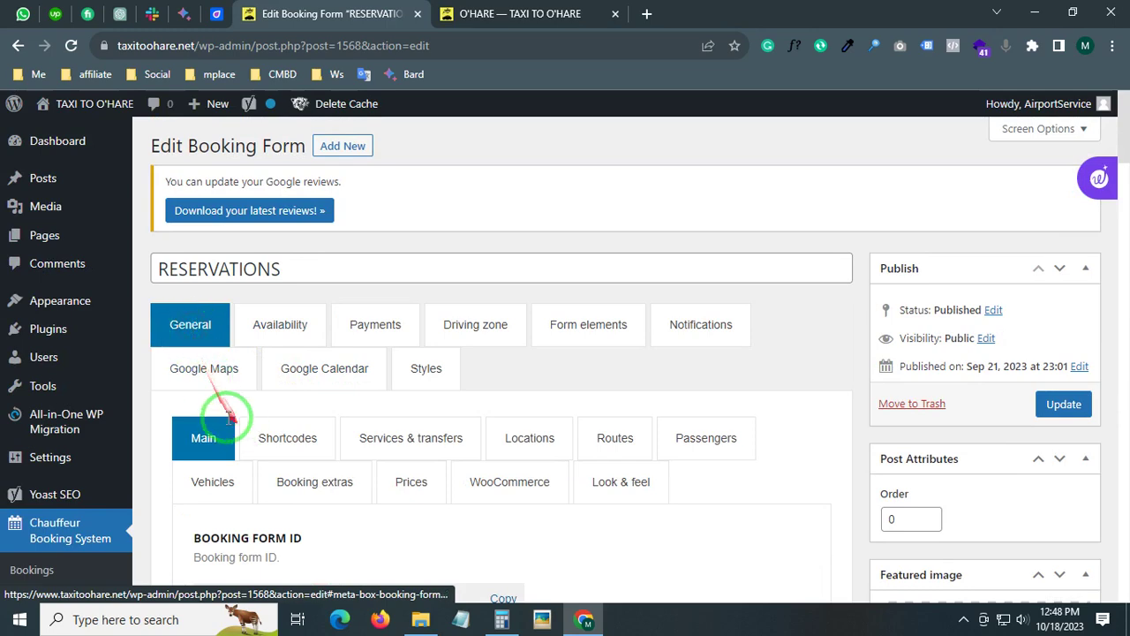
click(300, 444)
scroll(339, 439, down, 4)
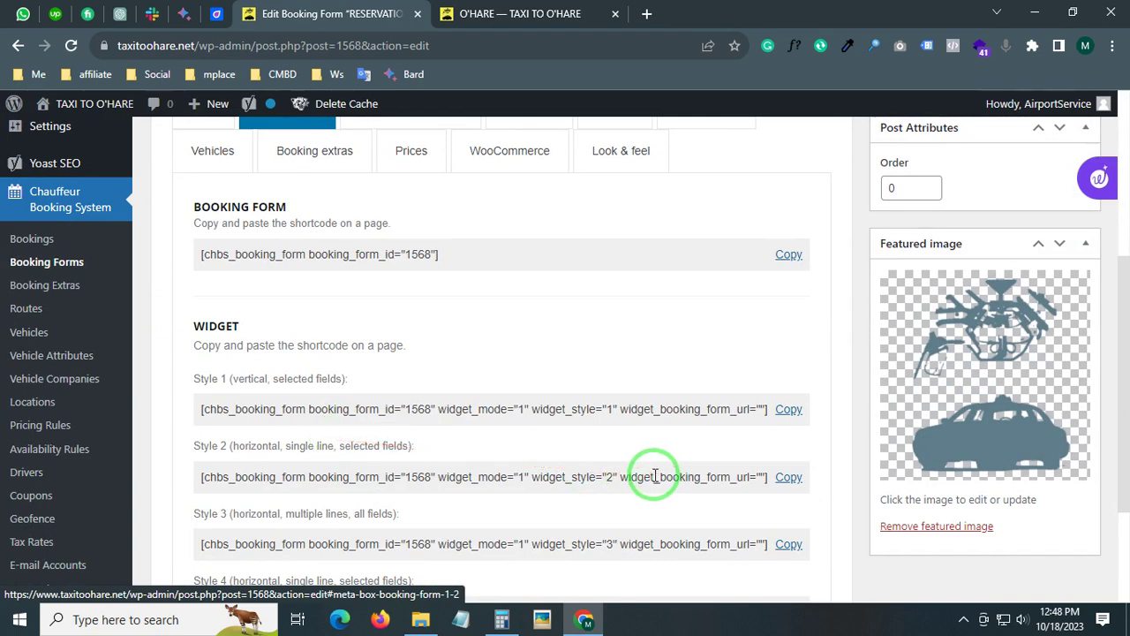
scroll(375, 389, down, 2)
drag(239, 284, 402, 296)
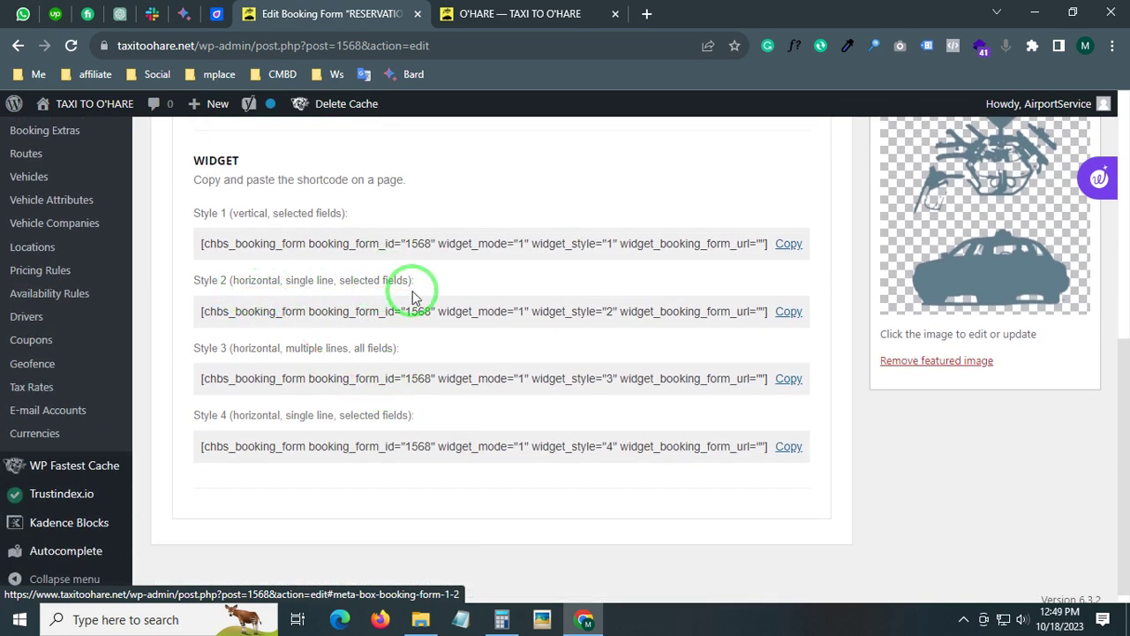
scroll(412, 296, up, 2)
scroll(412, 297, up, 2)
scroll(409, 305, down, 3)
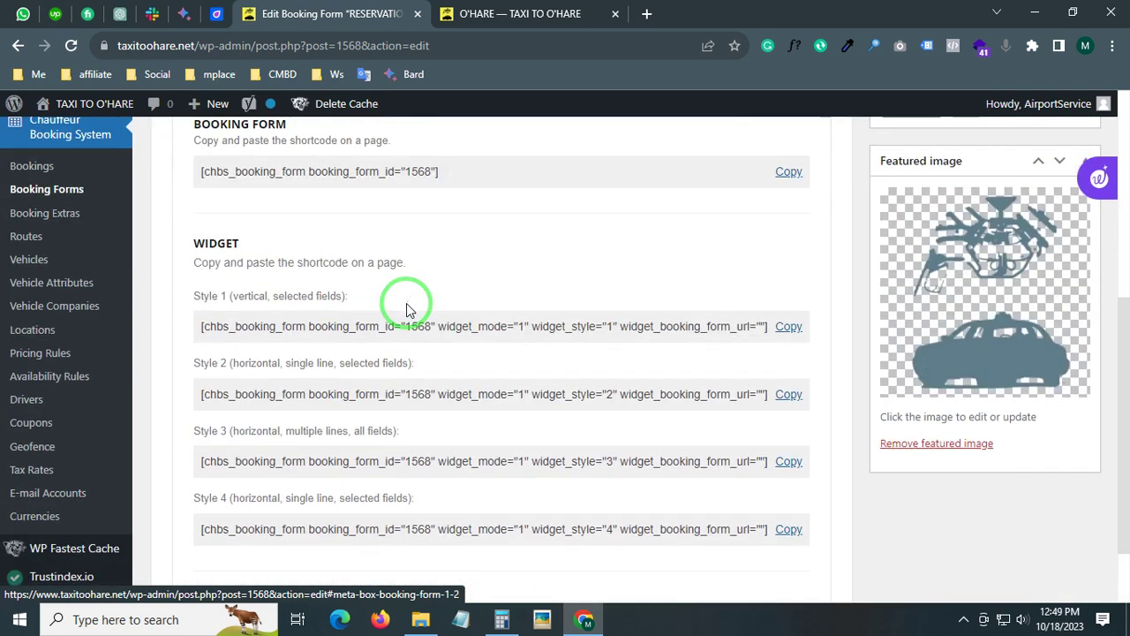
scroll(408, 309, down, 1)
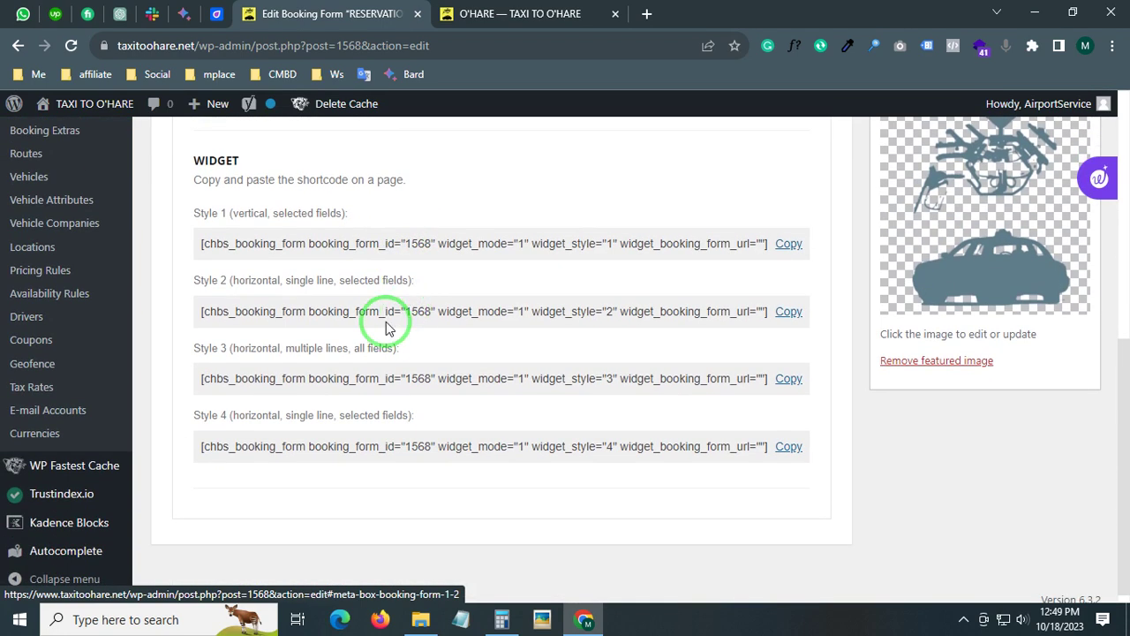
scroll(458, 380, down, 1)
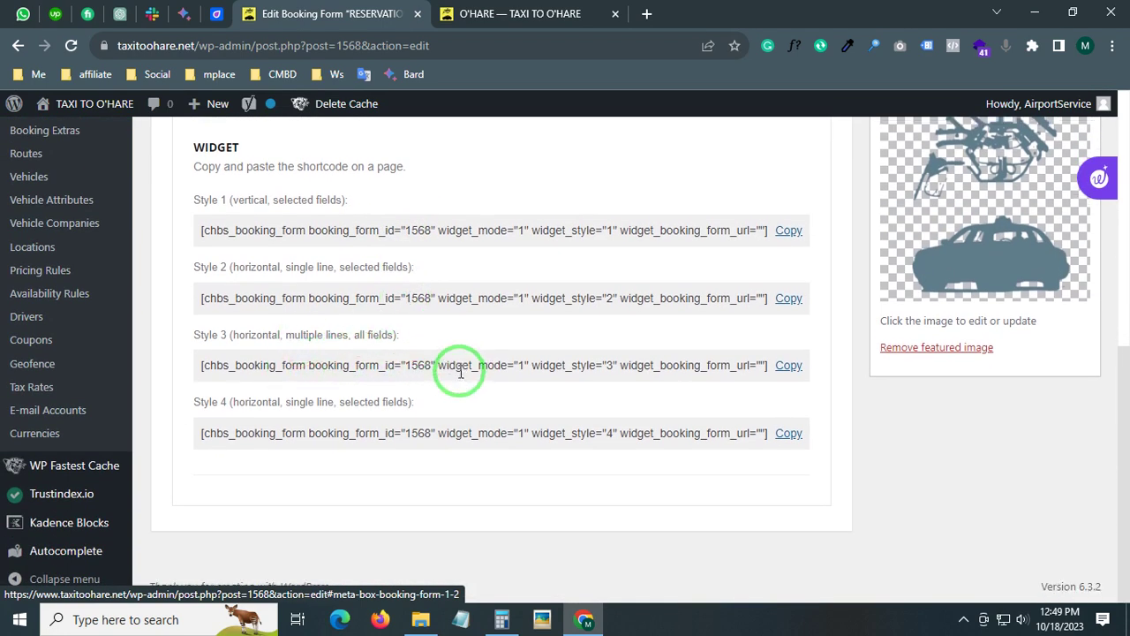
- Review the services and transfers settings, covering offered and default service types, transfer types and the transfer type label
scroll(460, 378, up, 5)
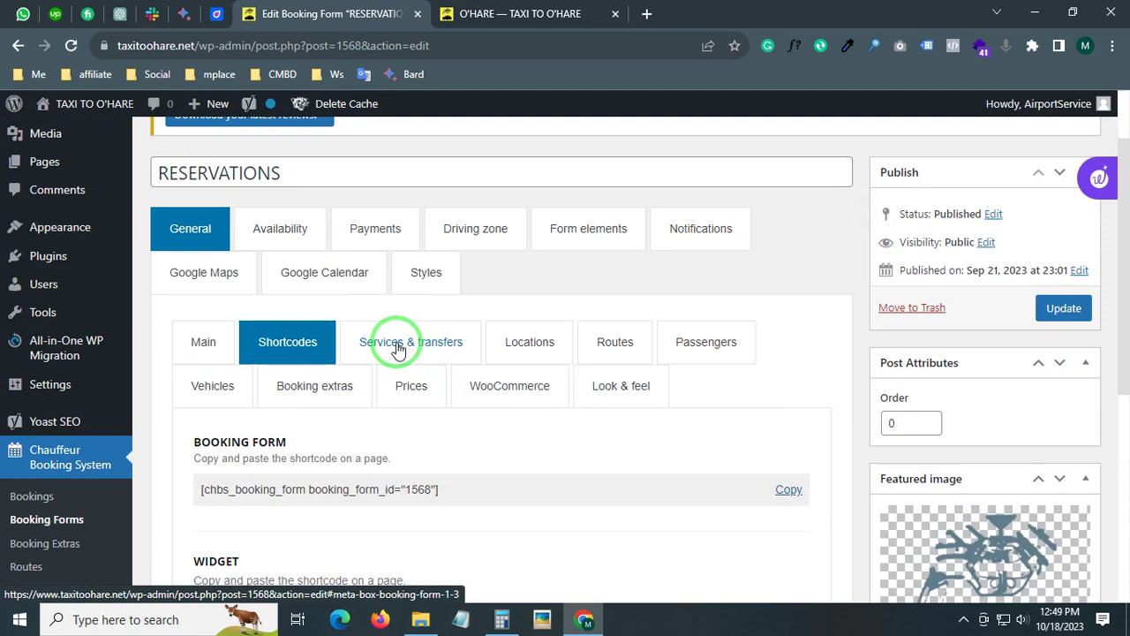
click(398, 349)
scroll(353, 362, down, 2)
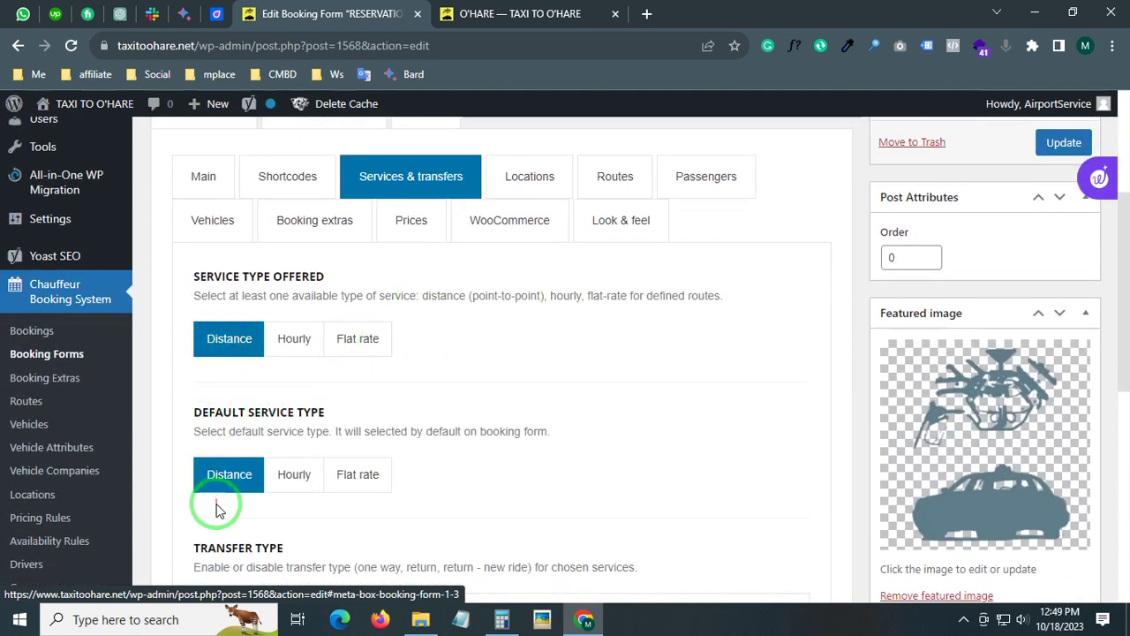
scroll(221, 499, down, 3)
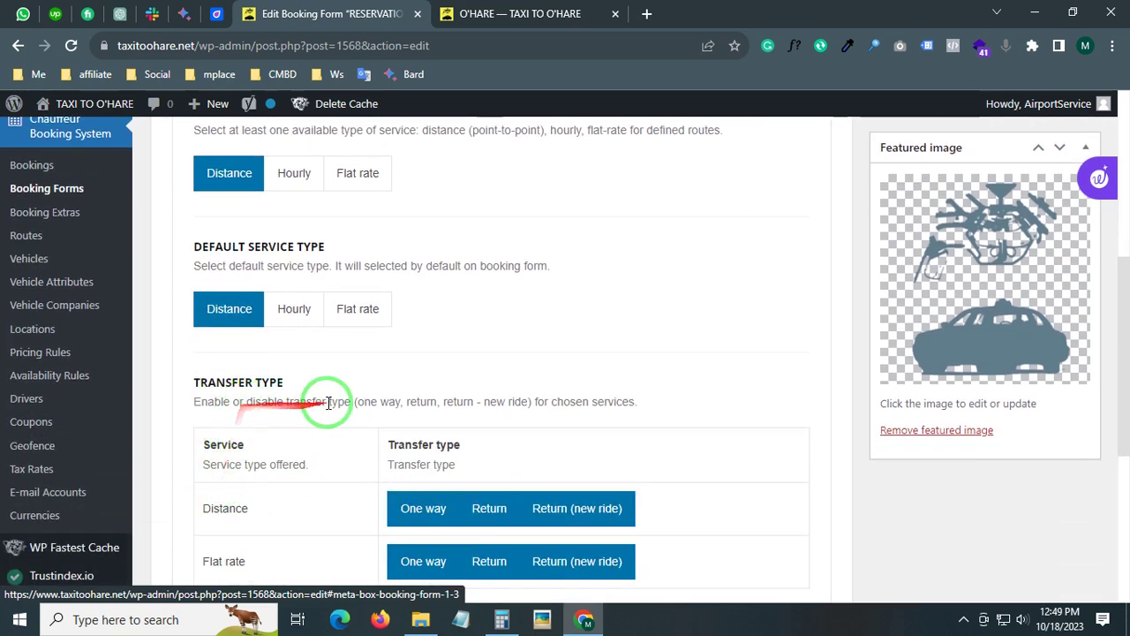
scroll(328, 402, down, 1)
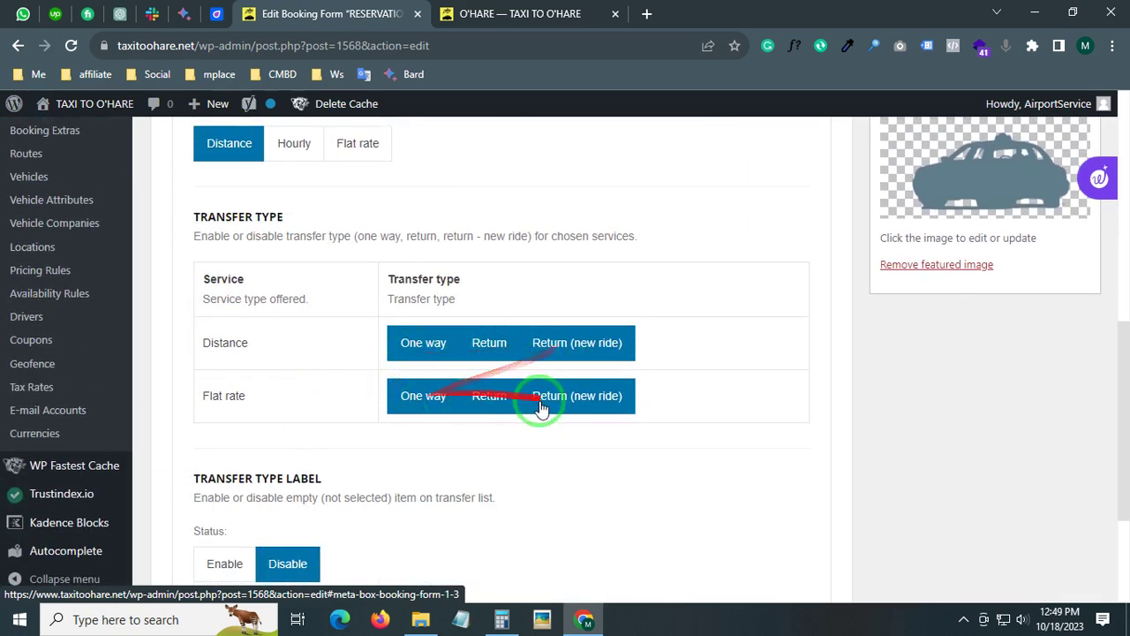
scroll(605, 408, down, 2)
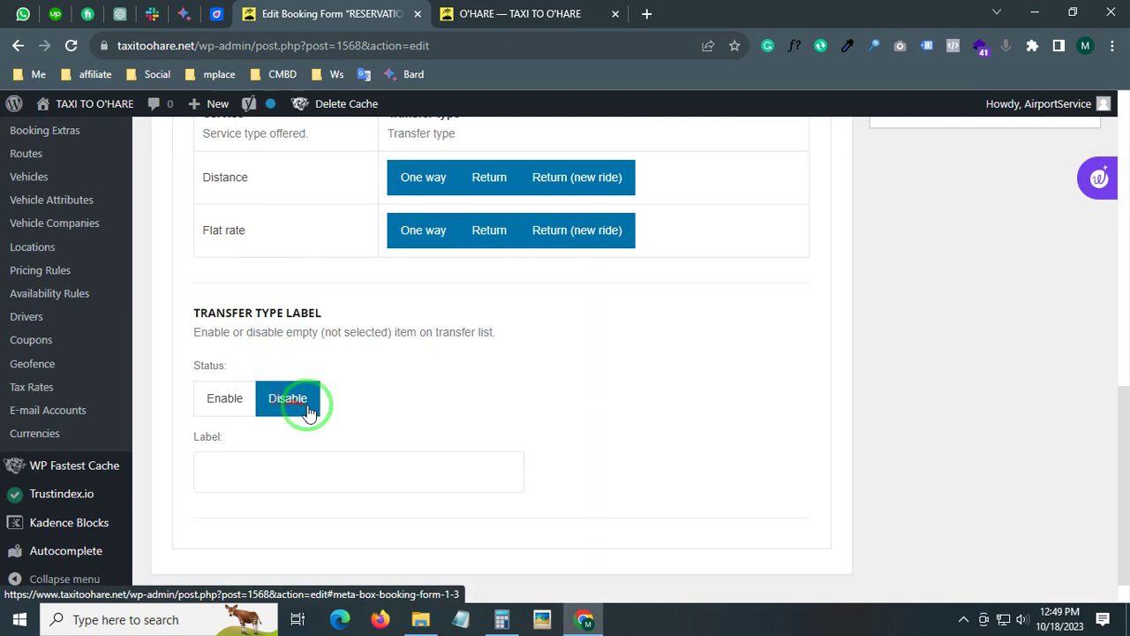
- Review the locations settings, covering base location, fixed locations, their label and autocomplete, and waypoints
scroll(393, 426, up, 5)
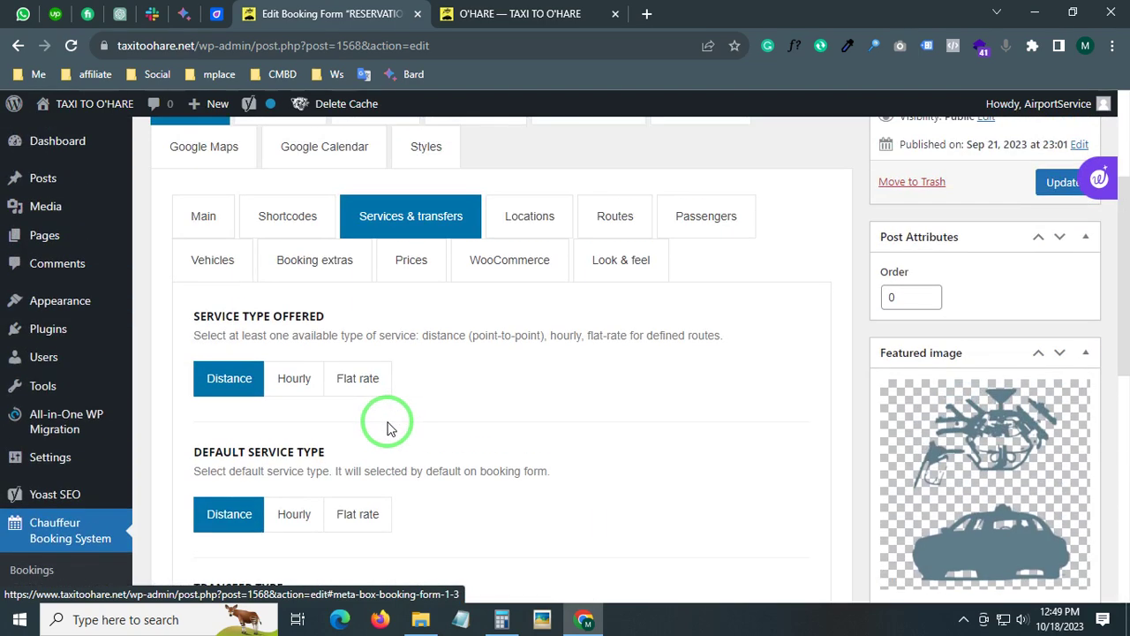
click(530, 215)
scroll(441, 256, down, 2)
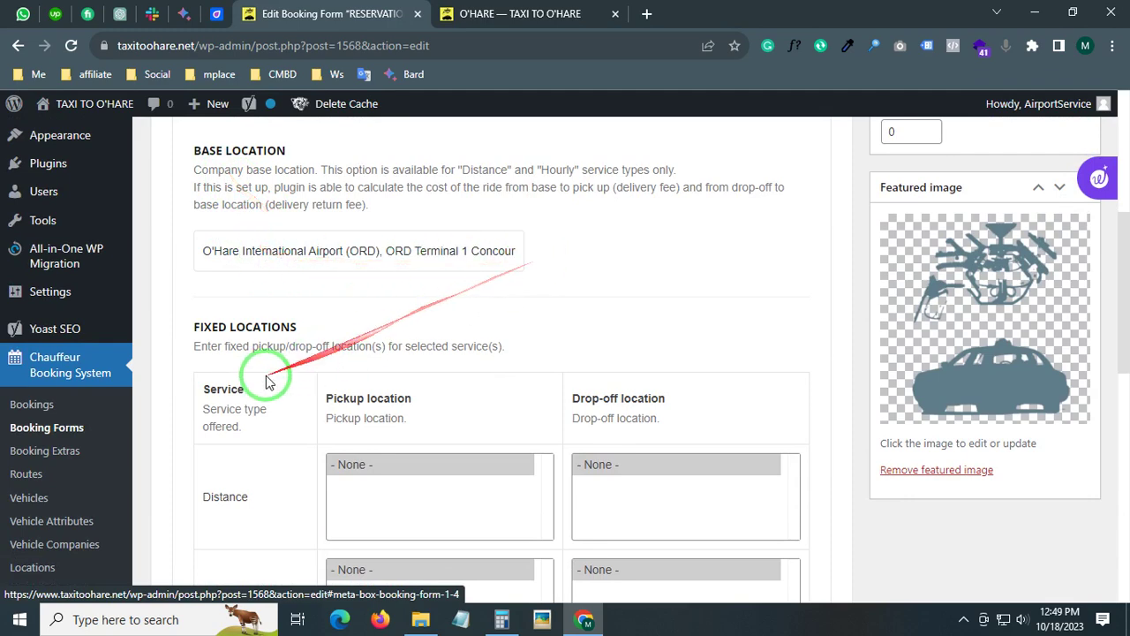
scroll(353, 397, down, 2)
scroll(497, 449, down, 5)
scroll(486, 455, down, 3)
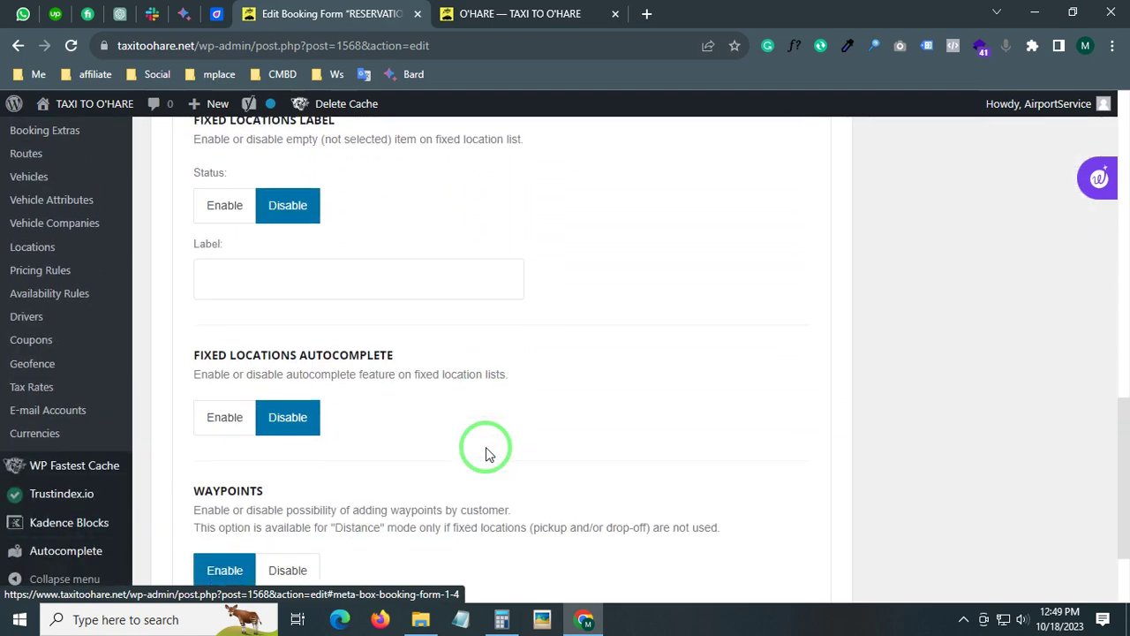
- Look over the routes settings with the bookable routes and the routes label status
scroll(481, 457, up, 8)
scroll(477, 451, up, 3)
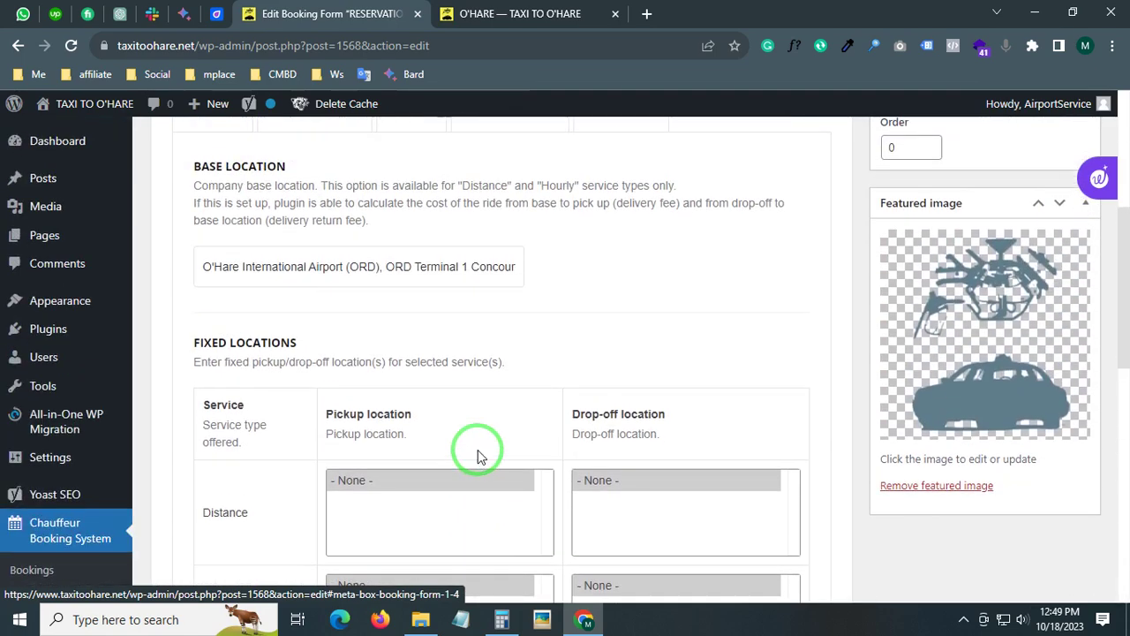
click(605, 237)
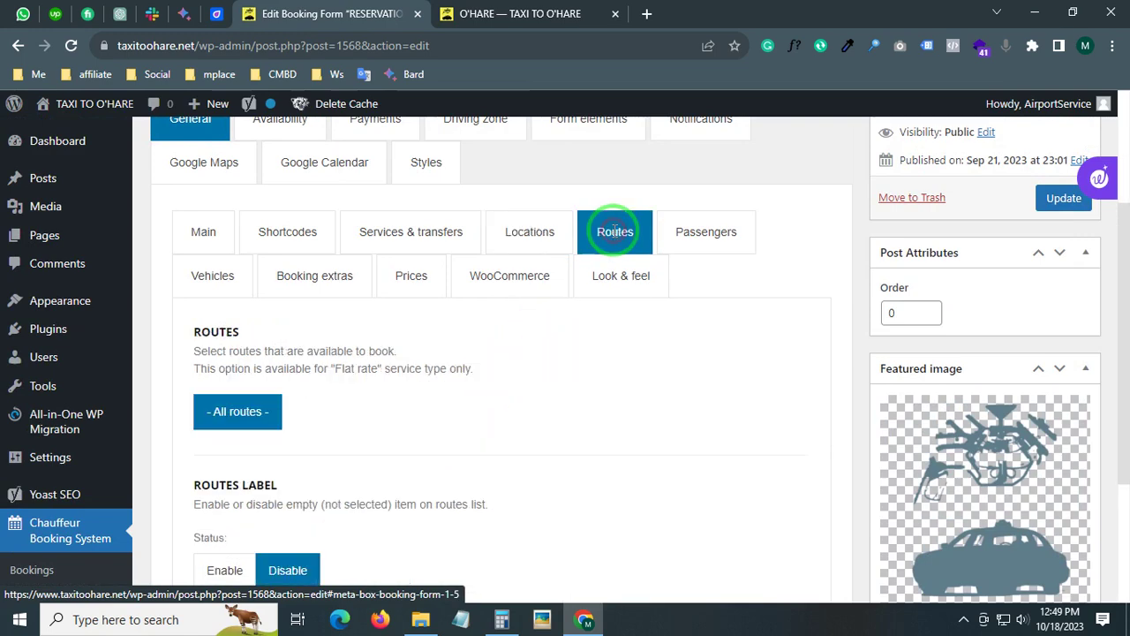
scroll(215, 398, down, 2)
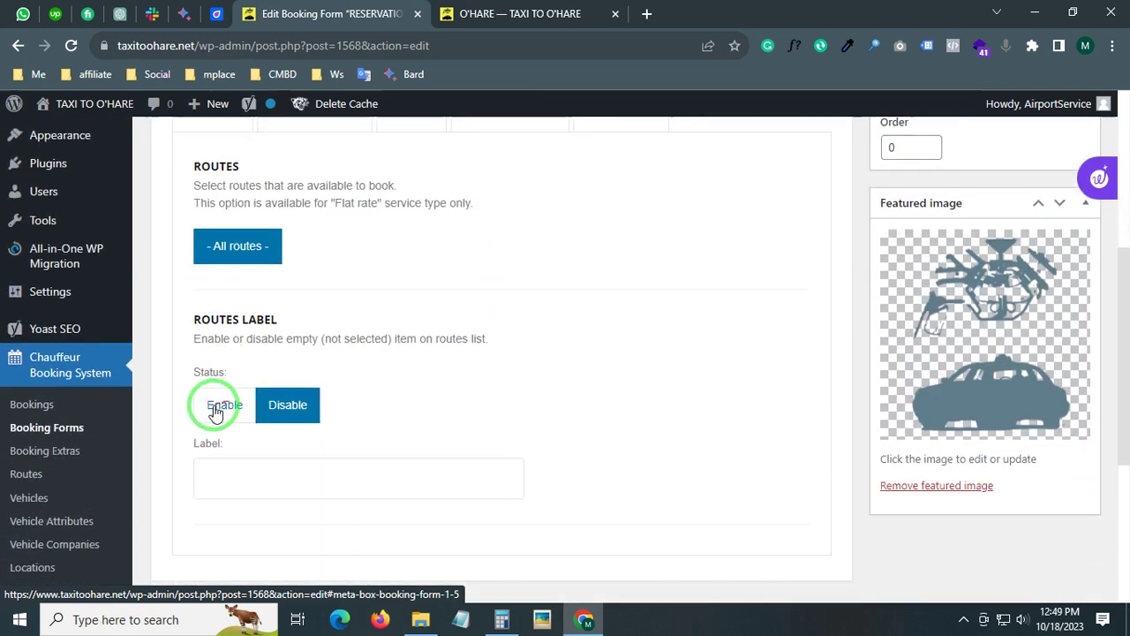
scroll(282, 419, down, 1)
- Review the passengers settings, covering adults and children per service, default numbers, price per passenger, person label and drop-down list
scroll(298, 429, up, 5)
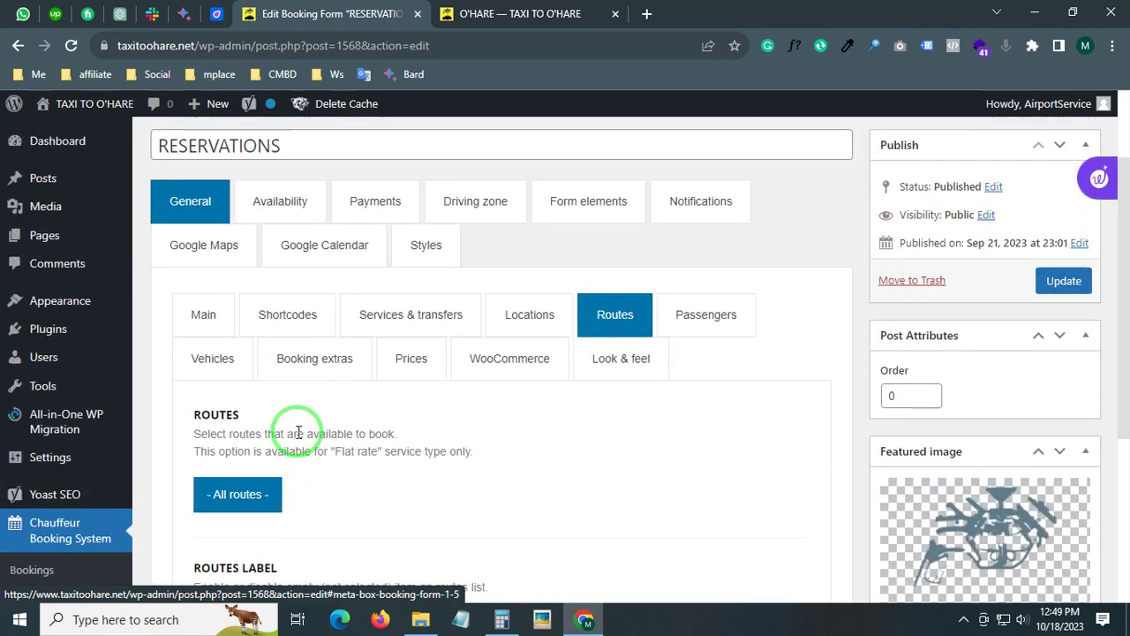
click(666, 314)
scroll(373, 429, down, 2)
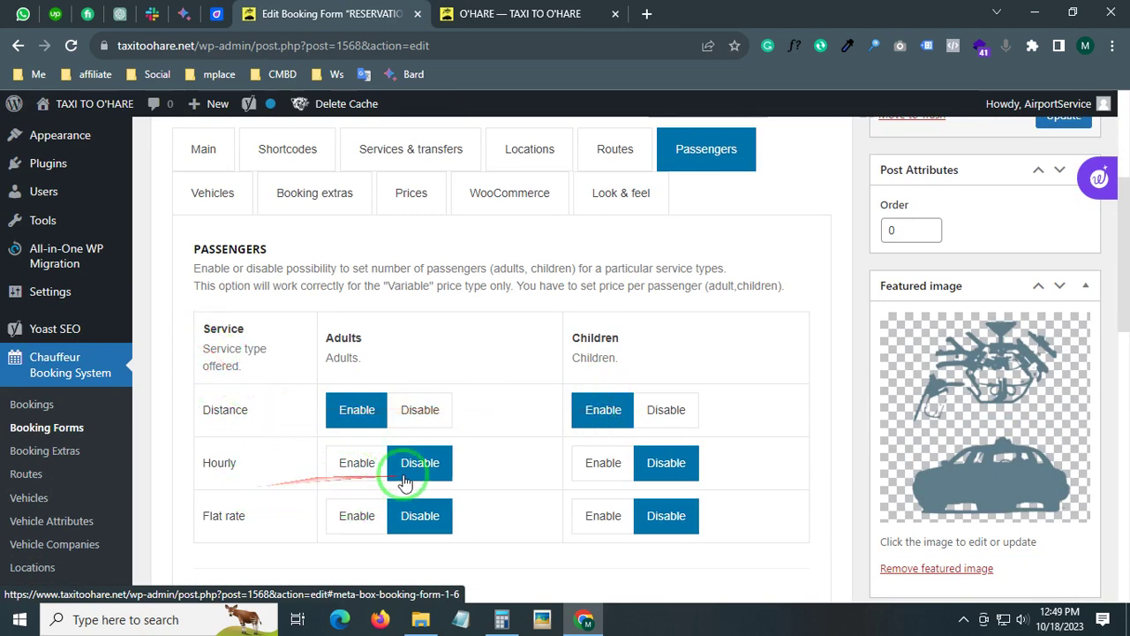
scroll(567, 522, down, 1)
scroll(567, 522, down, 5)
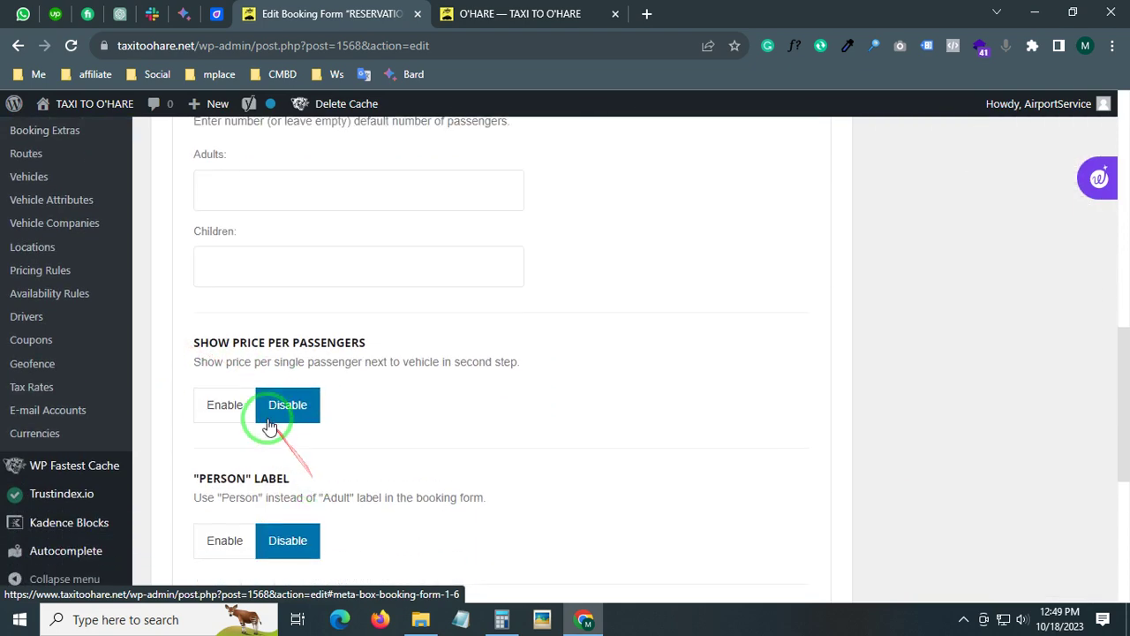
scroll(309, 425, down, 2)
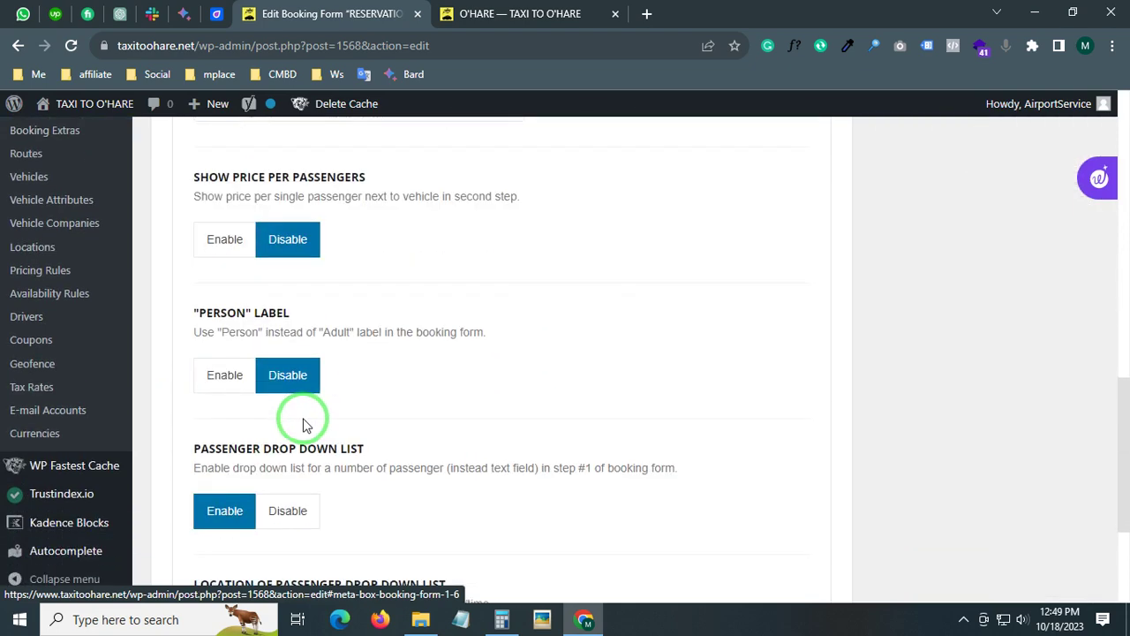
scroll(305, 389, down, 2)
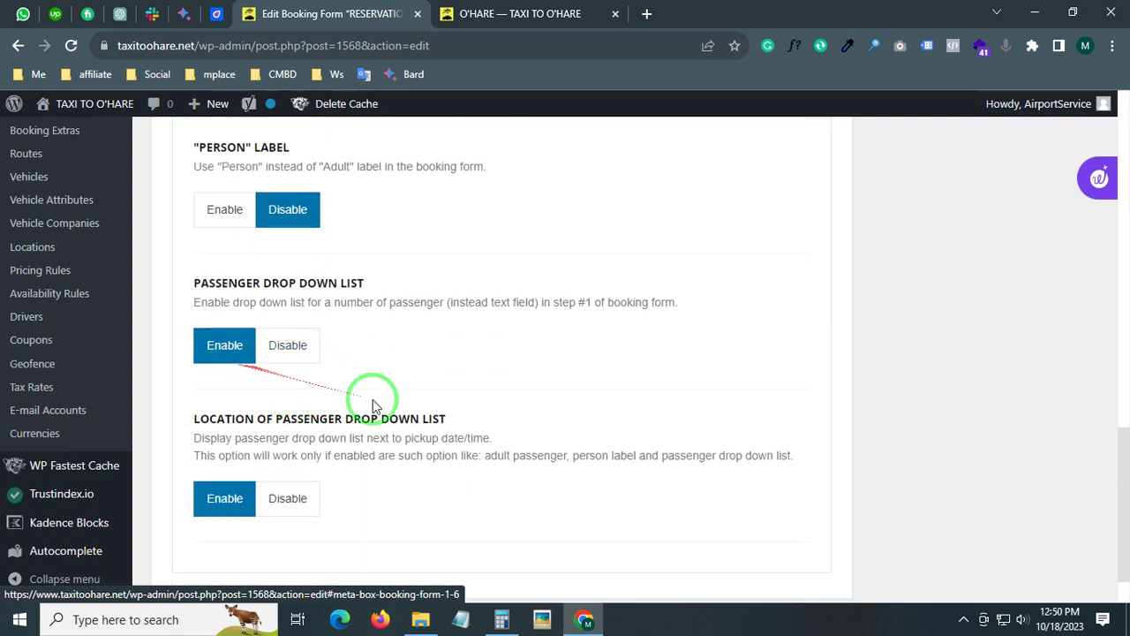
scroll(322, 402, down, 1)
- Switch to the live taxi website and inspect the adults and children drop-down lists in its reservation form
click(492, 16)
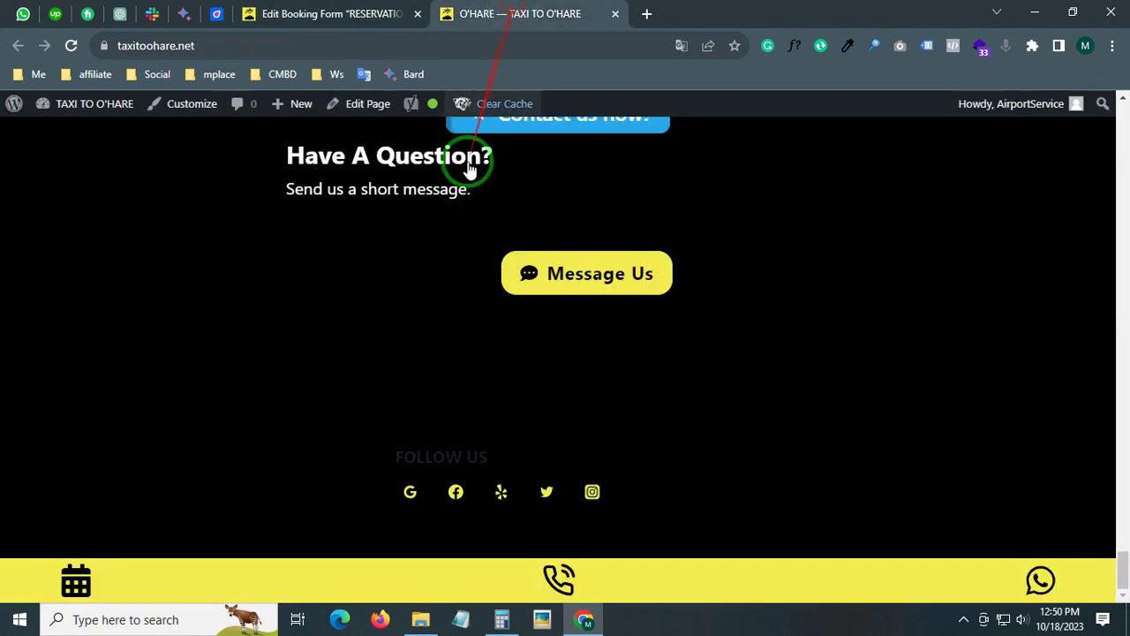
scroll(461, 333, up, 10)
drag(1118, 467, 1121, 261)
scroll(350, 445, down, 1)
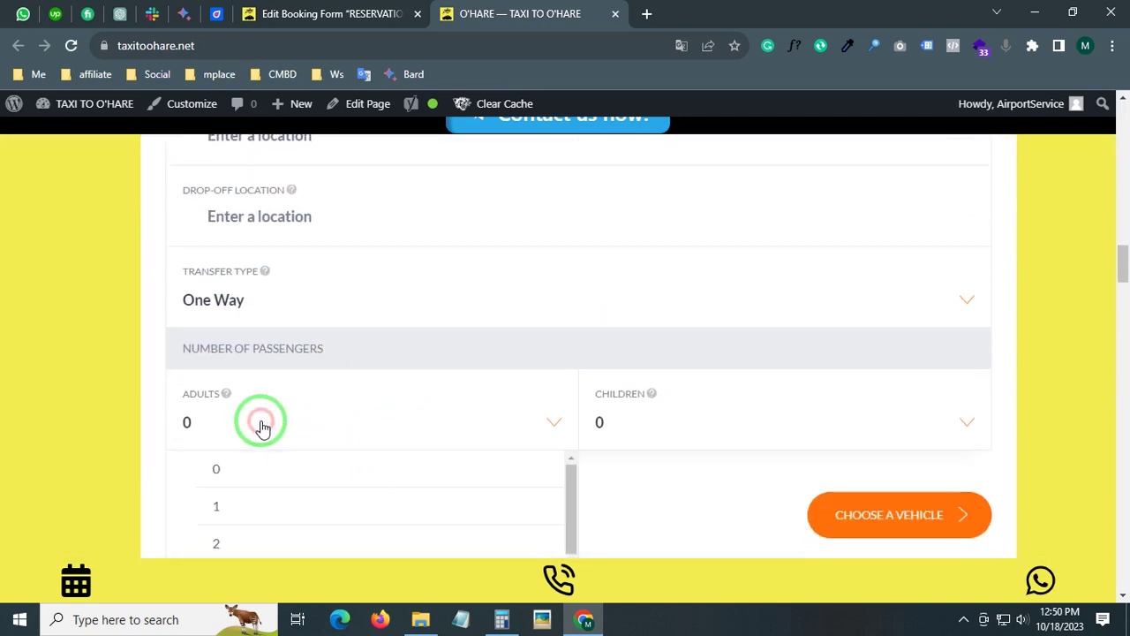
click(680, 428)
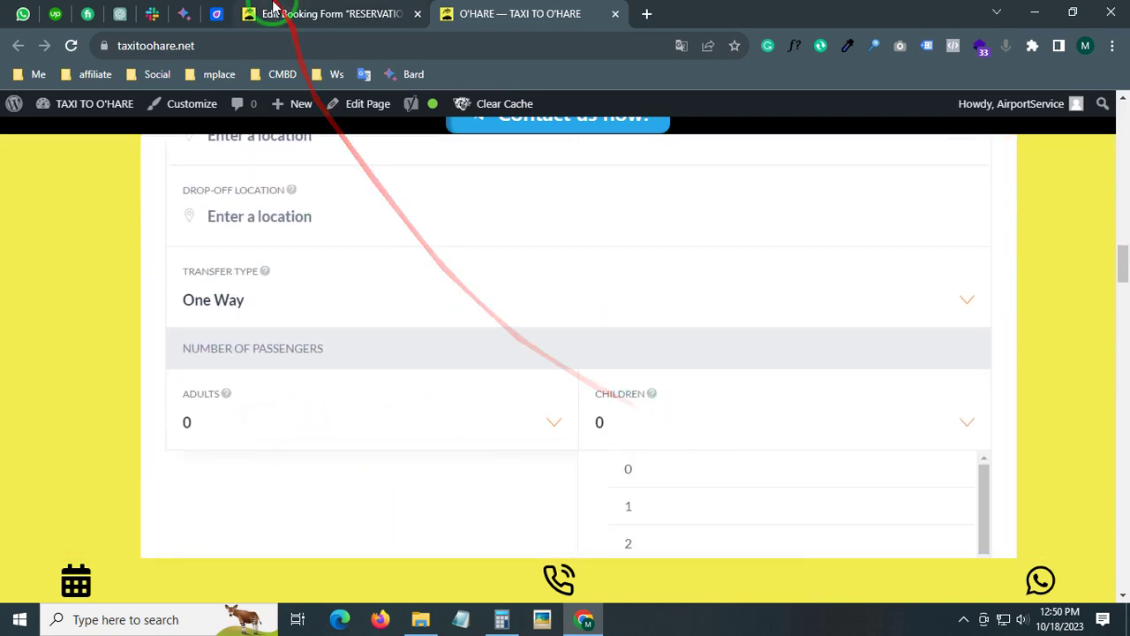
- Return to the RESERVATIONS form editor and inspect the default vehicle choices in the general vehicle settings
click(270, 14)
scroll(352, 256, up, 3)
scroll(349, 278, up, 5)
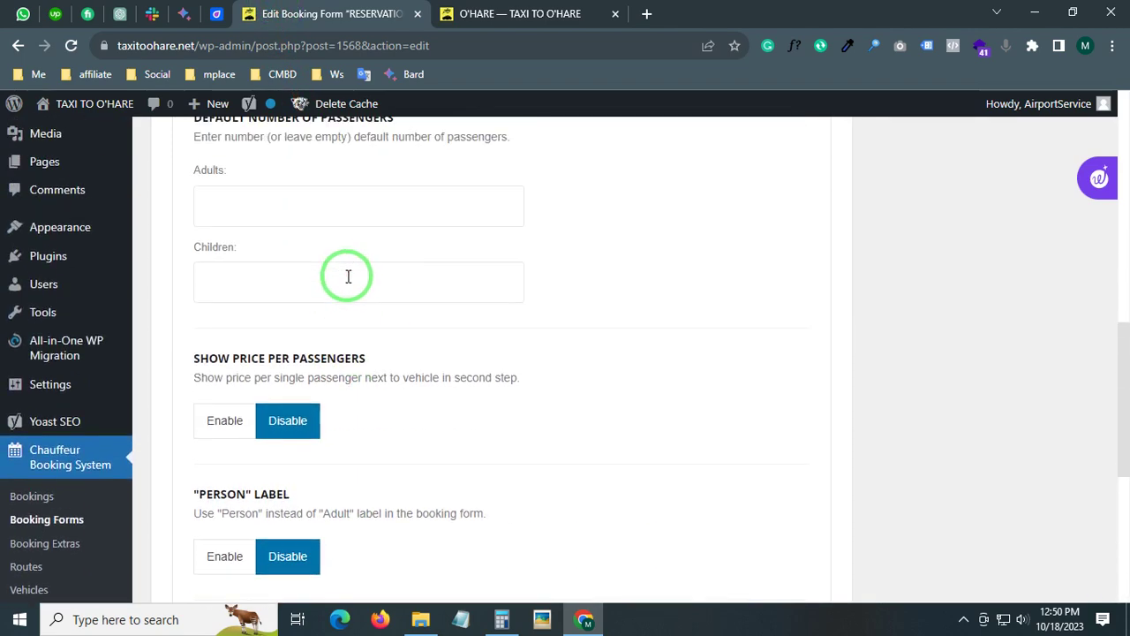
scroll(342, 291, up, 5)
click(213, 457)
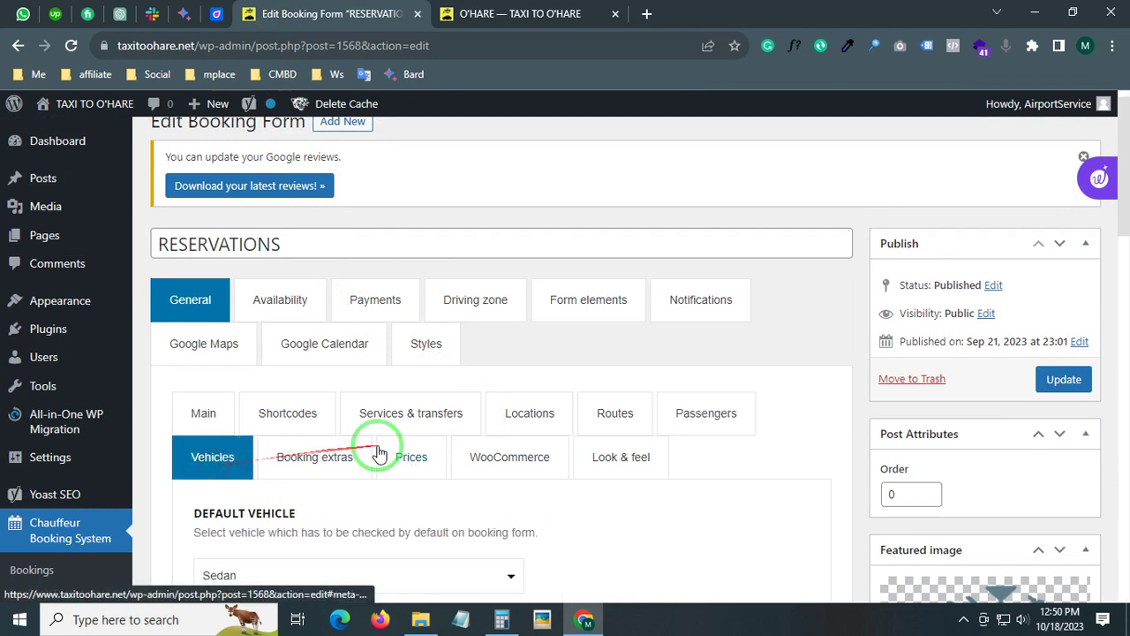
scroll(292, 395, down, 3)
click(276, 344)
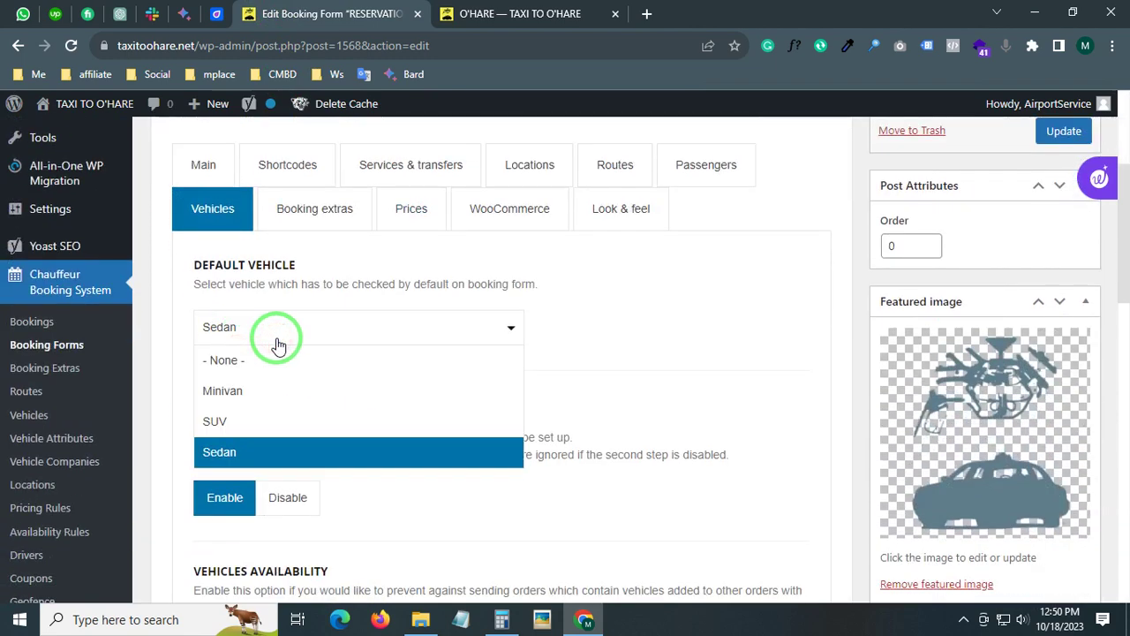
click(276, 337)
- Review the remaining vehicles settings: vehicle selecting, availability, categories, filter, sorting, pagination and limit number of vehicles
scroll(443, 386, down, 2)
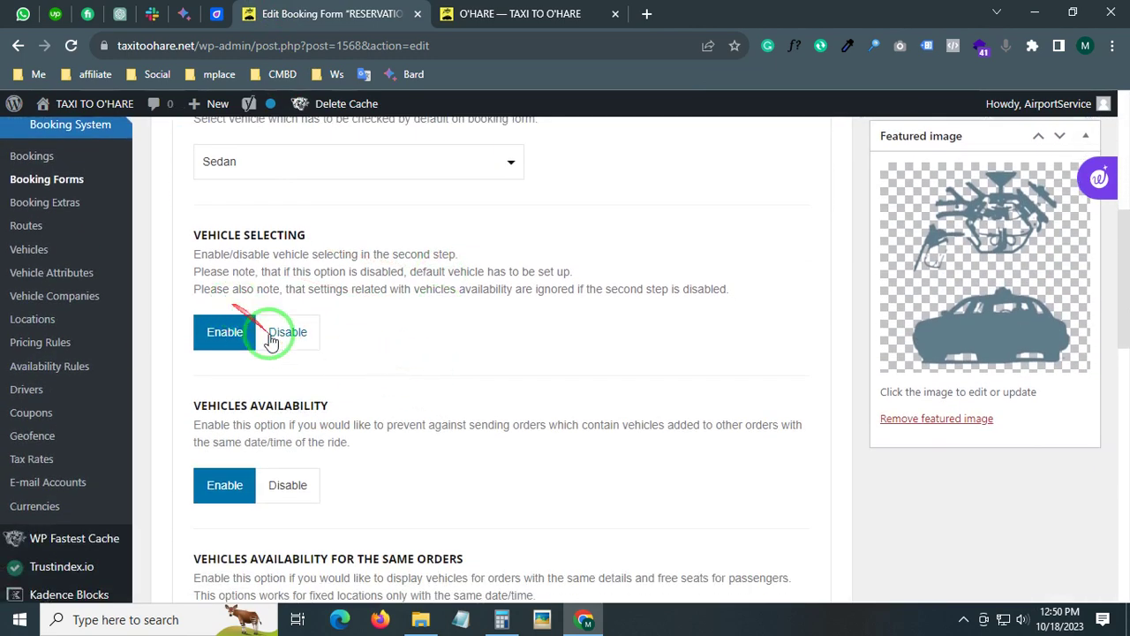
scroll(256, 389, down, 1)
scroll(228, 411, down, 2)
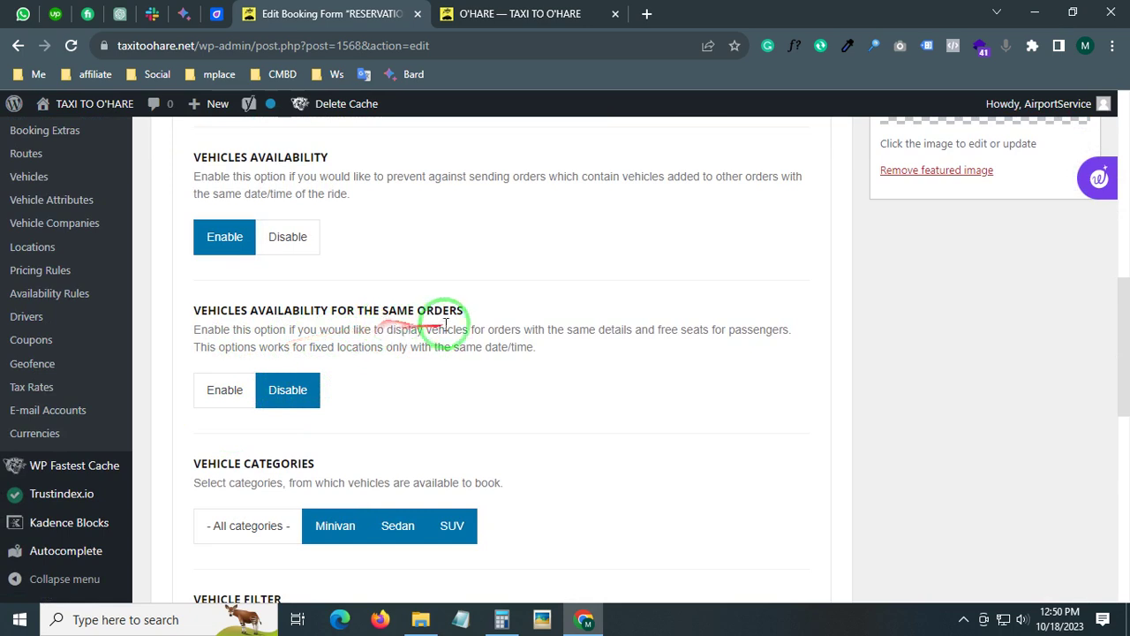
scroll(304, 408, down, 1)
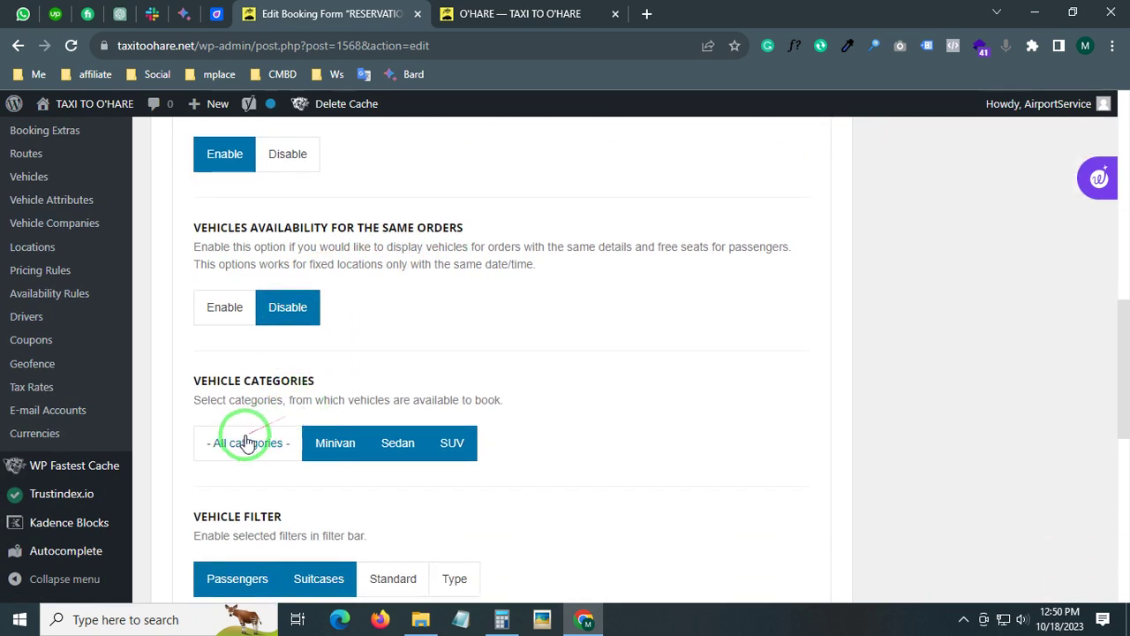
scroll(256, 431, down, 2)
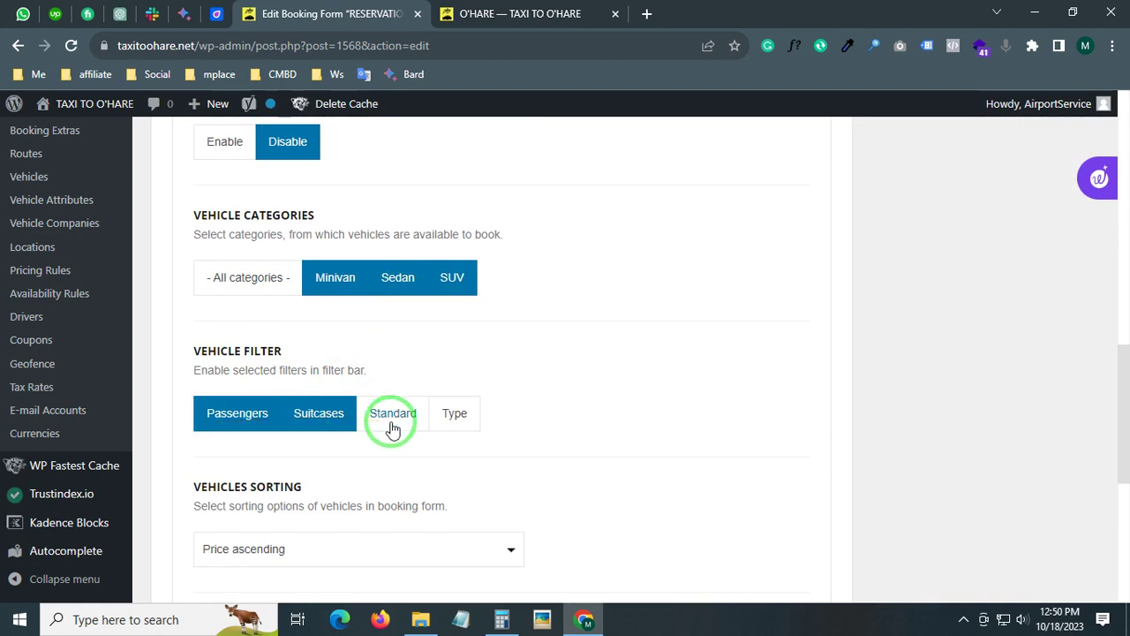
scroll(406, 429, down, 2)
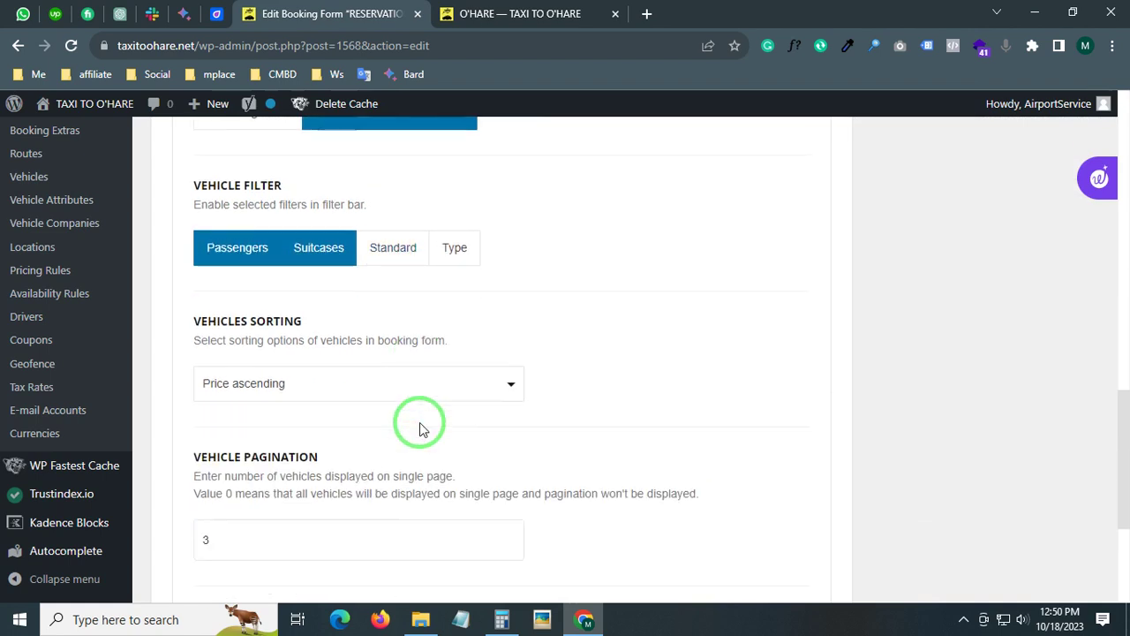
scroll(353, 414, down, 2)
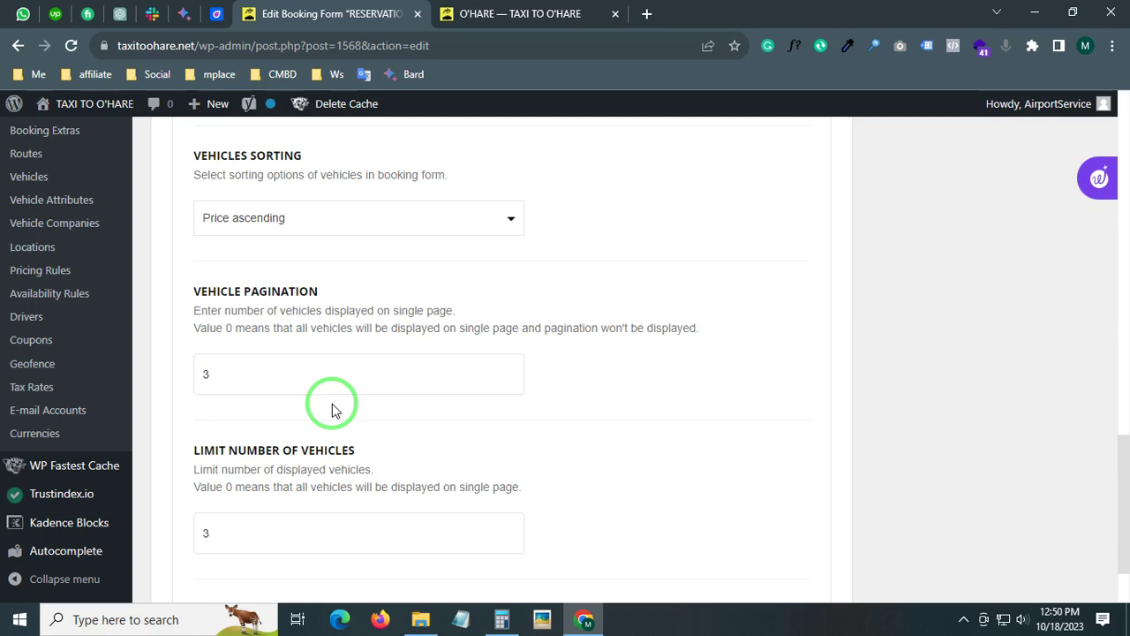
scroll(334, 408, down, 2)
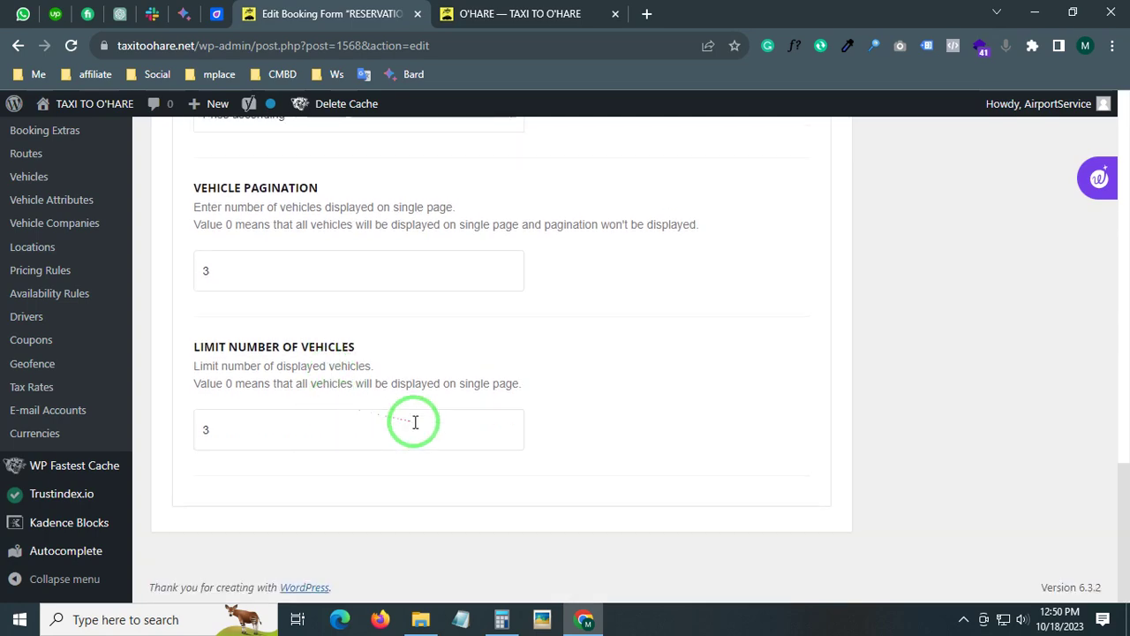
- Look over the booking extras settings, covering the available extras, showing extras categories and the booking extra notes
scroll(412, 424, up, 15)
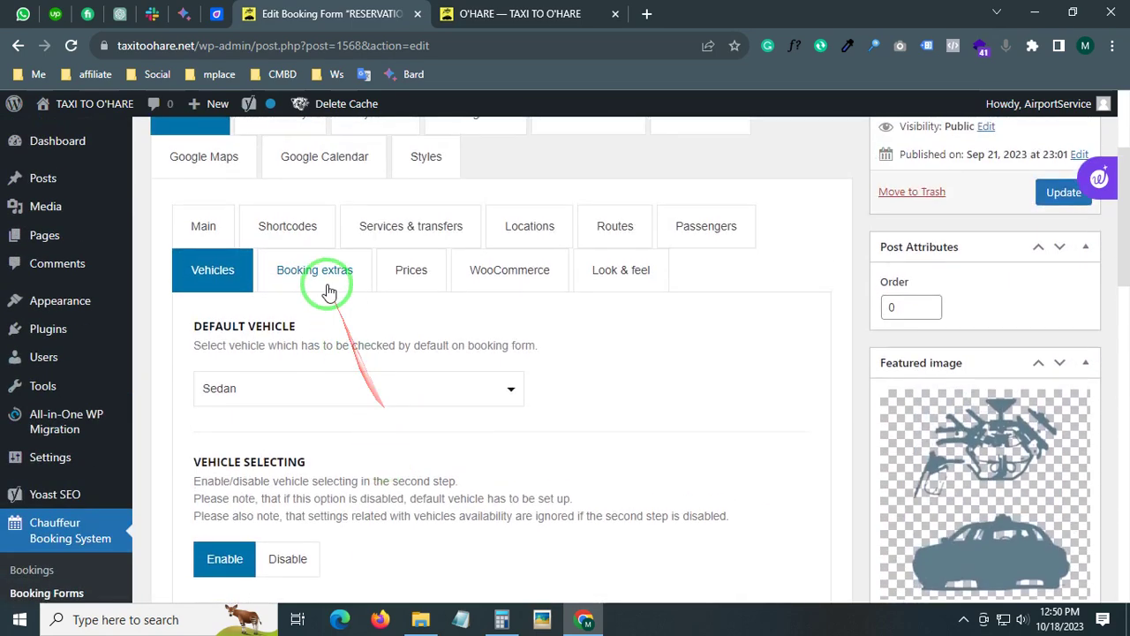
click(351, 281)
scroll(357, 327, down, 1)
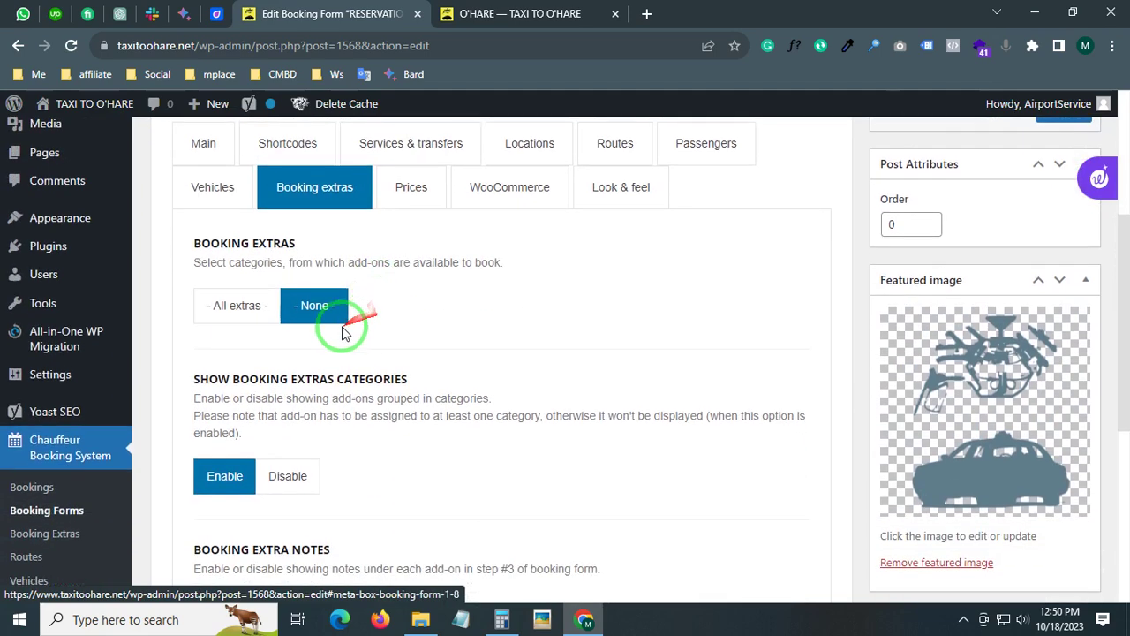
scroll(358, 317, down, 1)
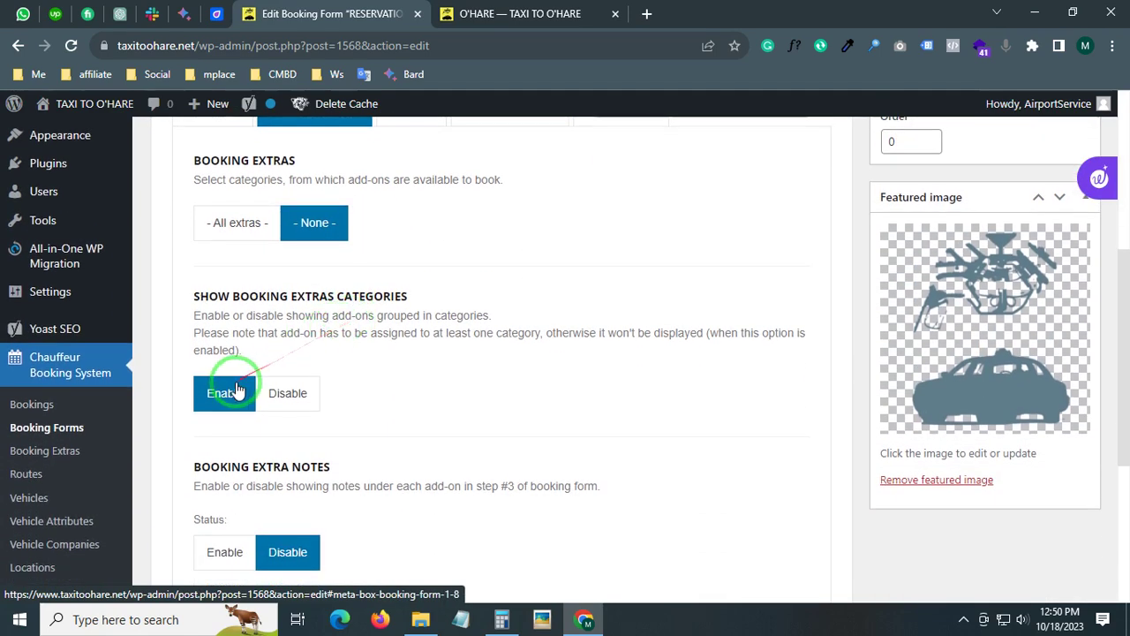
scroll(220, 433, down, 1)
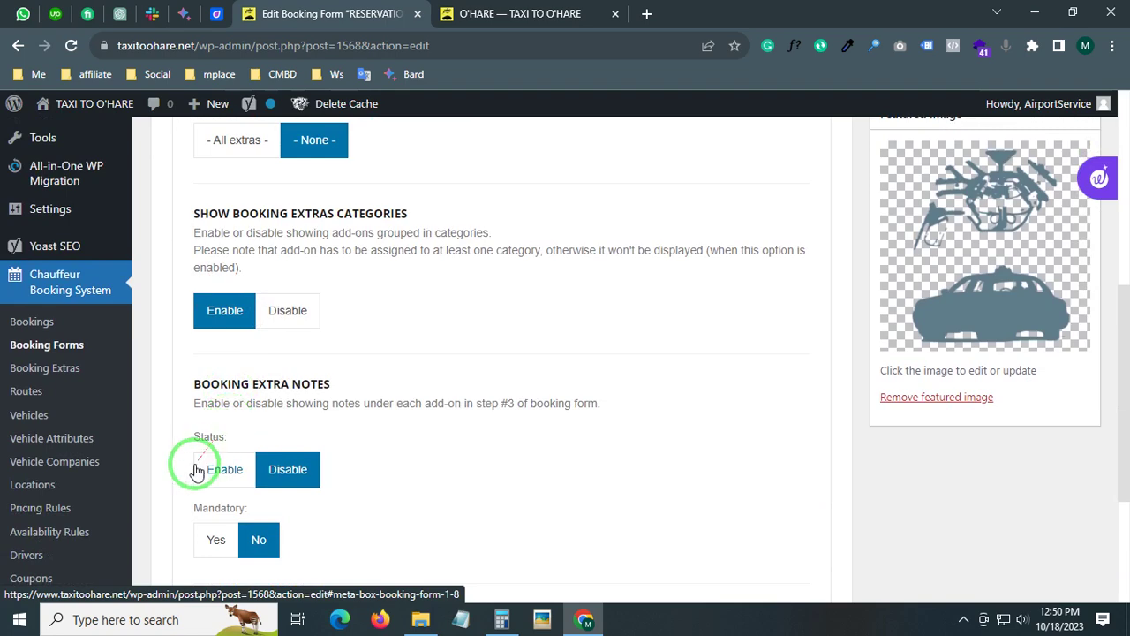
scroll(357, 449, down, 1)
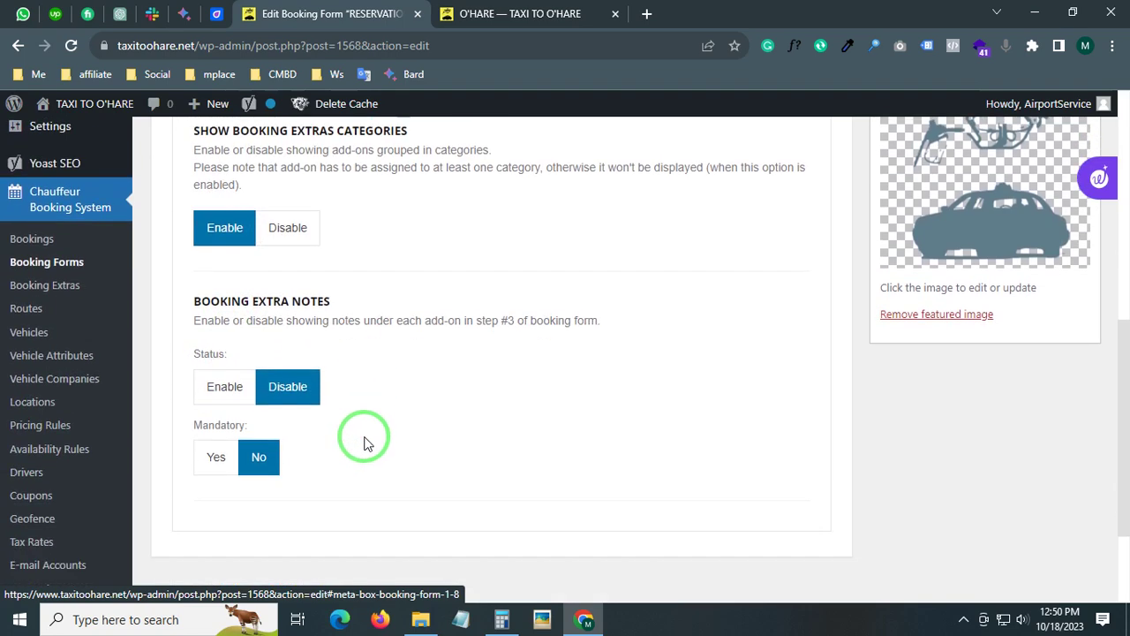
scroll(297, 460, down, 1)
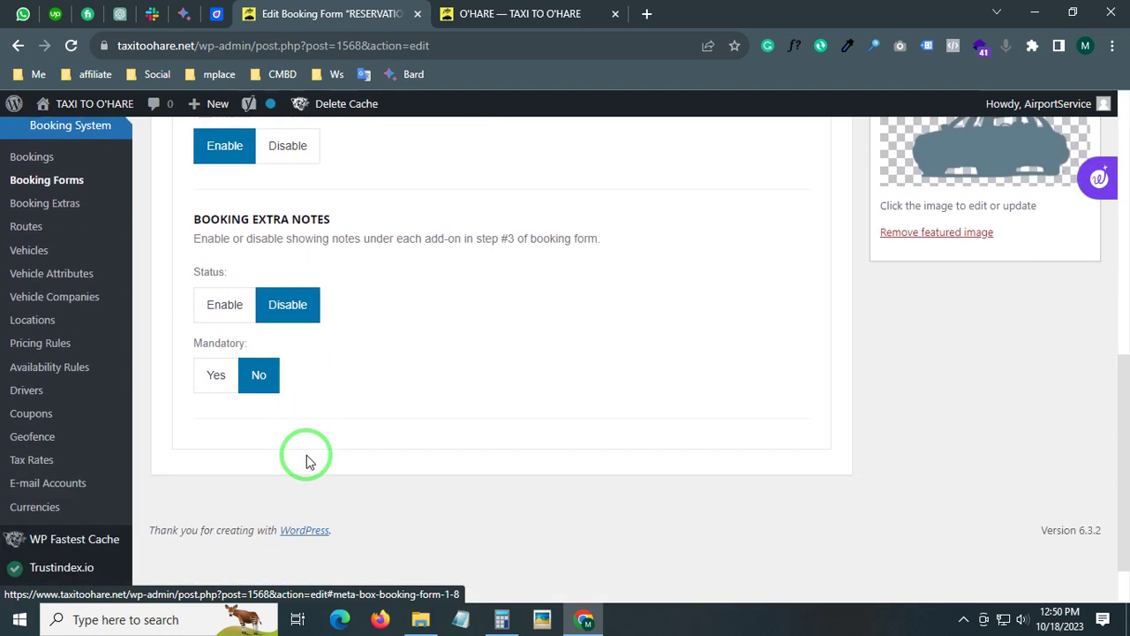
- Review the prices settings for currencies, calculation method per service, hiding fees and prices, order sum splitting and tax display
scroll(305, 456, up, 8)
click(422, 439)
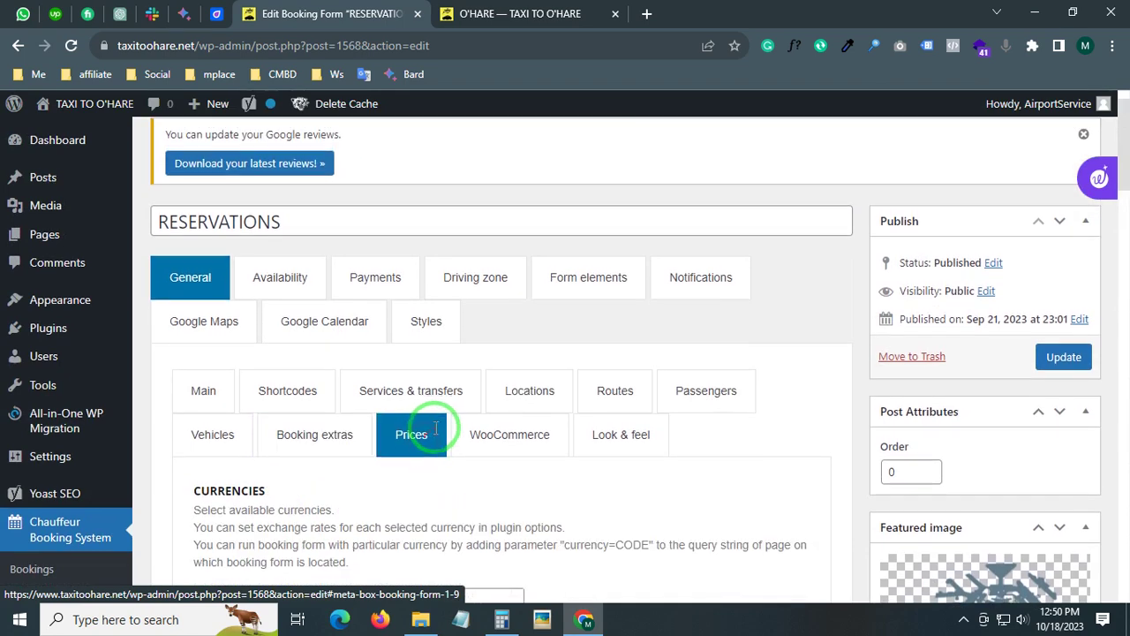
scroll(416, 441, down, 3)
scroll(265, 424, down, 5)
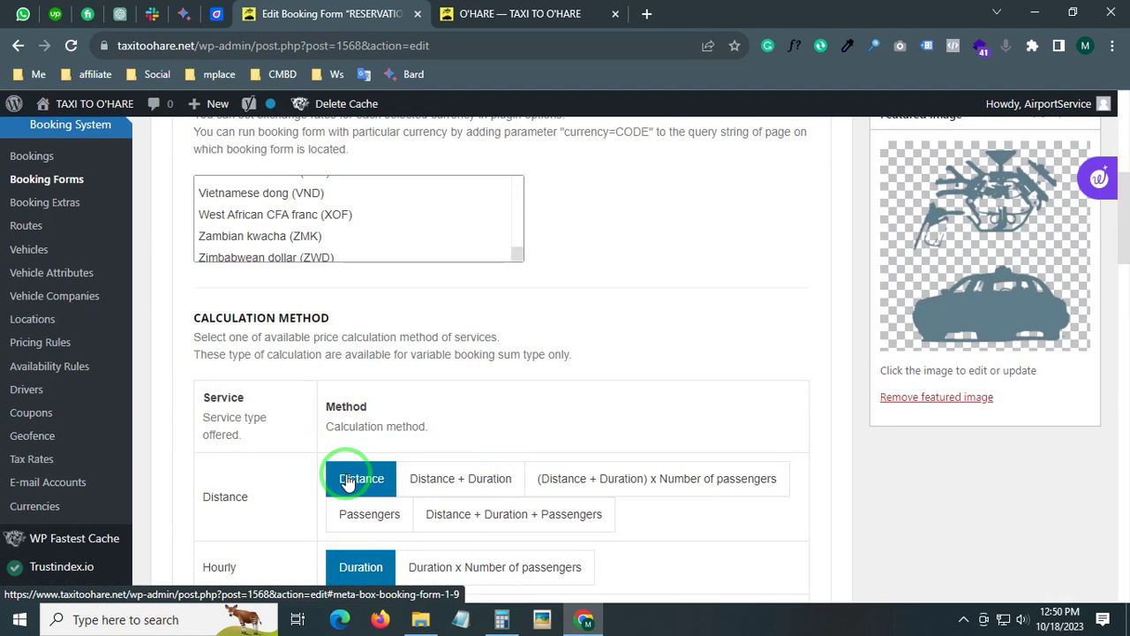
scroll(345, 477, down, 2)
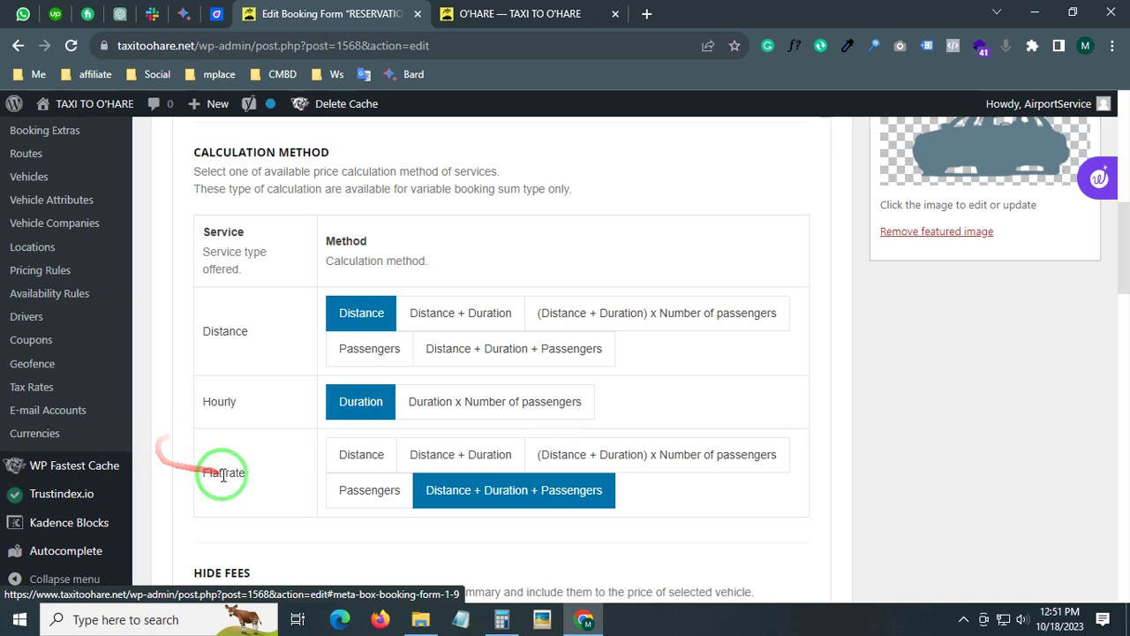
scroll(609, 496, down, 2)
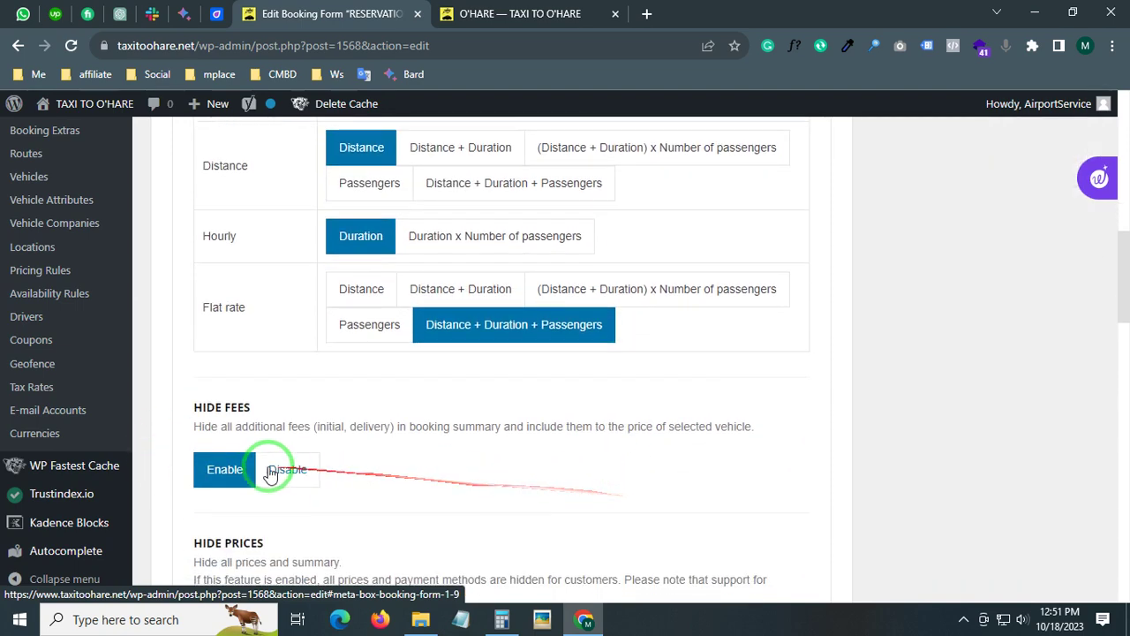
scroll(239, 437, down, 1)
scroll(219, 420, down, 2)
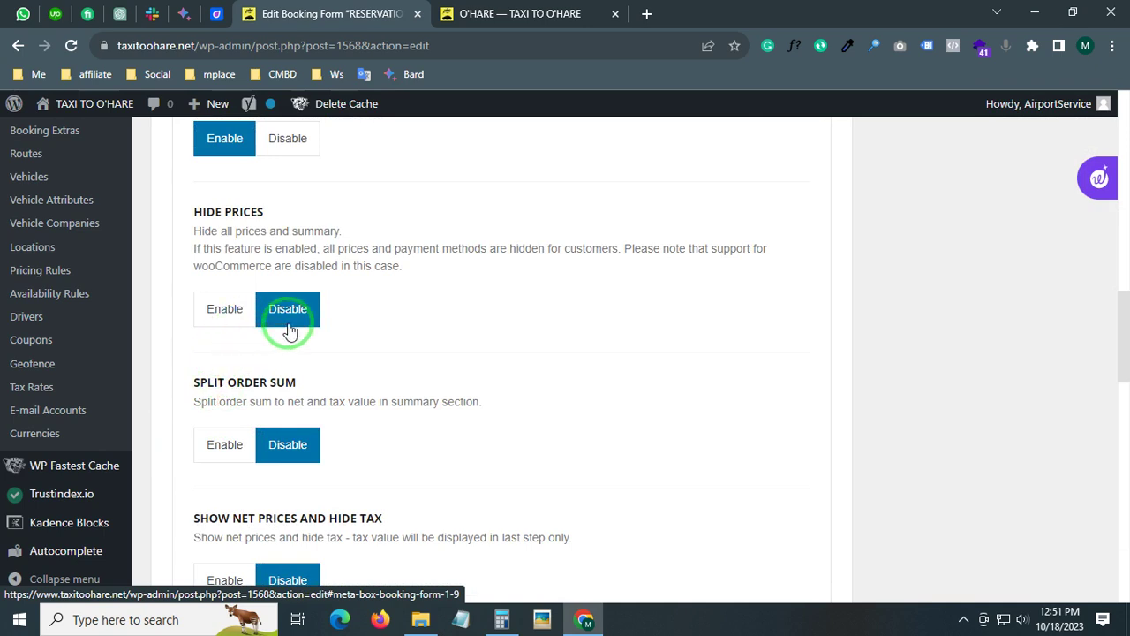
scroll(286, 325, down, 1)
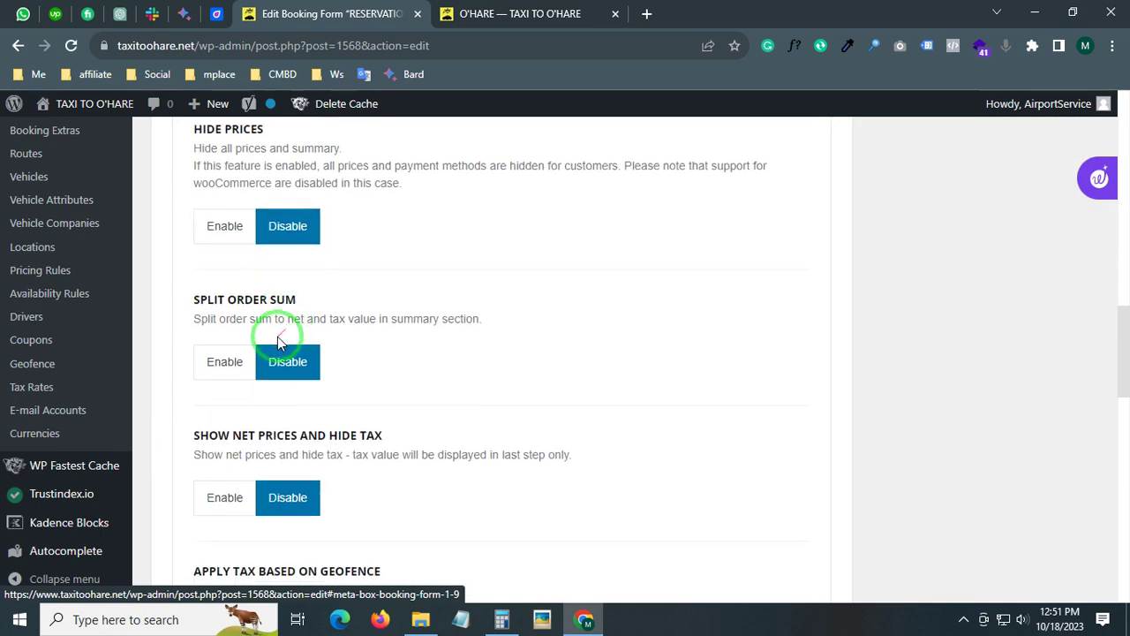
scroll(300, 371, down, 2)
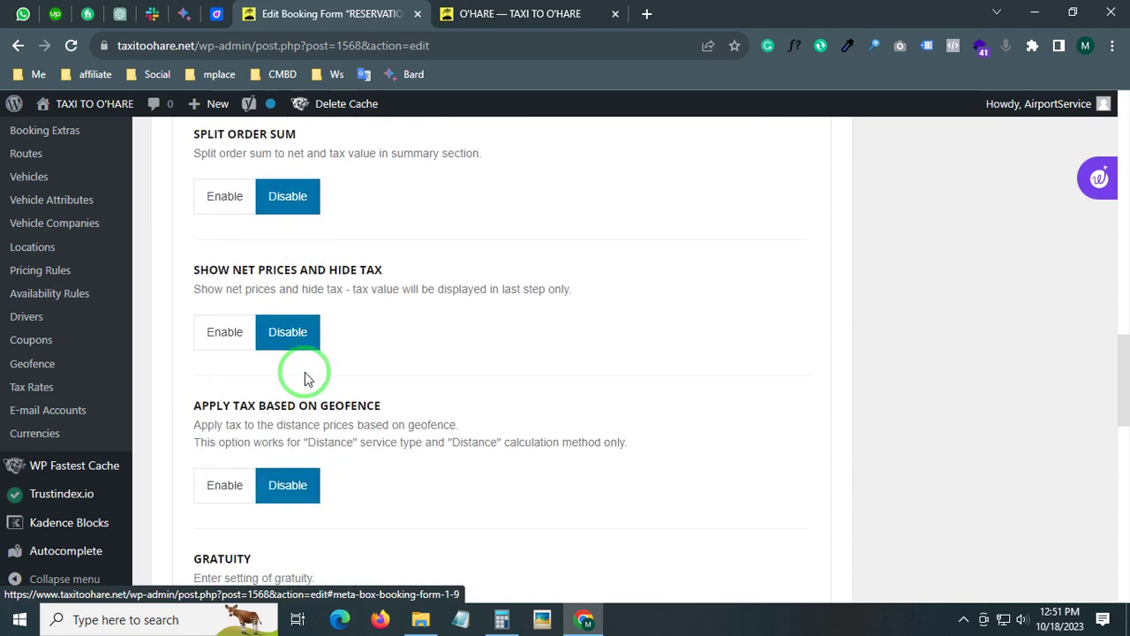
scroll(306, 378, down, 1)
- Examine the gratuity, vehicle price rounding and bid vehicle price options in the prices settings
scroll(304, 375, down, 2)
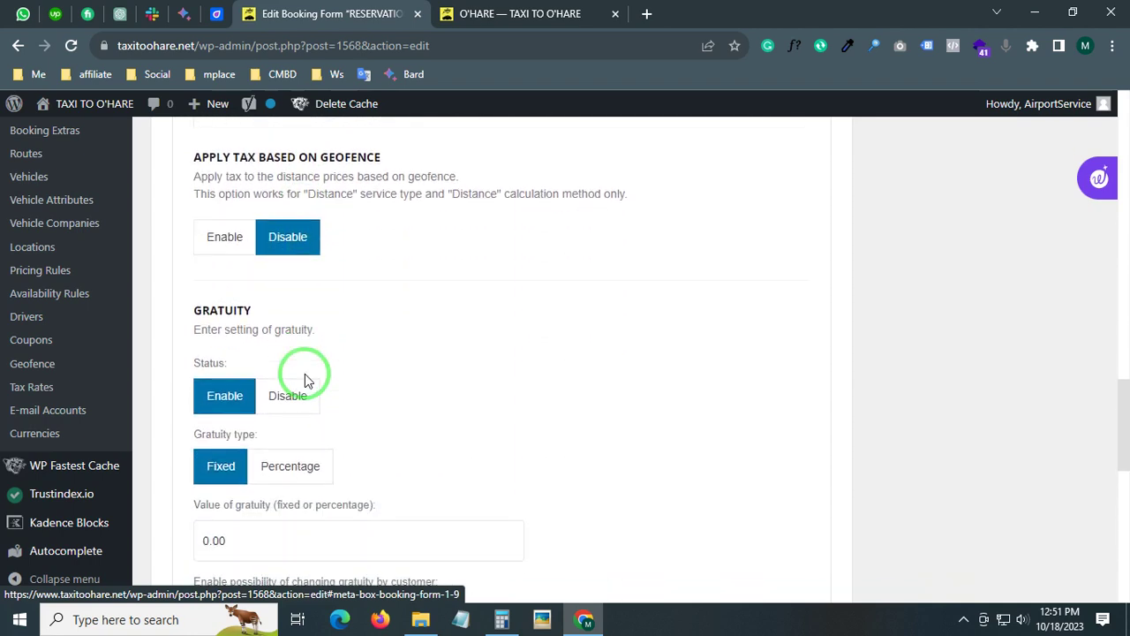
click(233, 412)
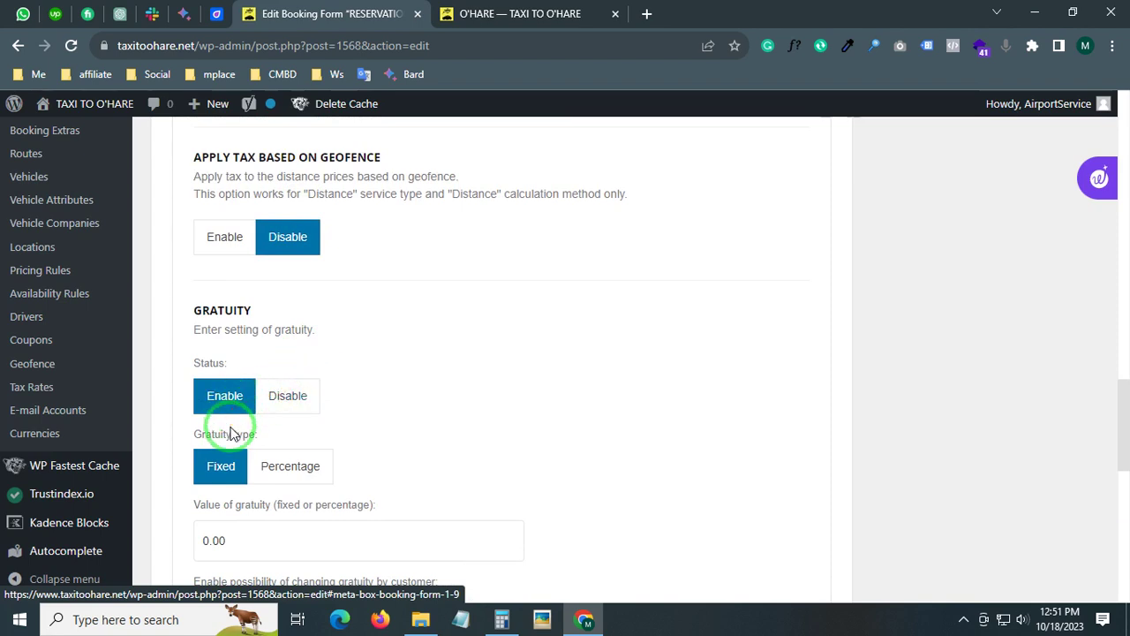
scroll(231, 434, down, 1)
scroll(231, 427, down, 1)
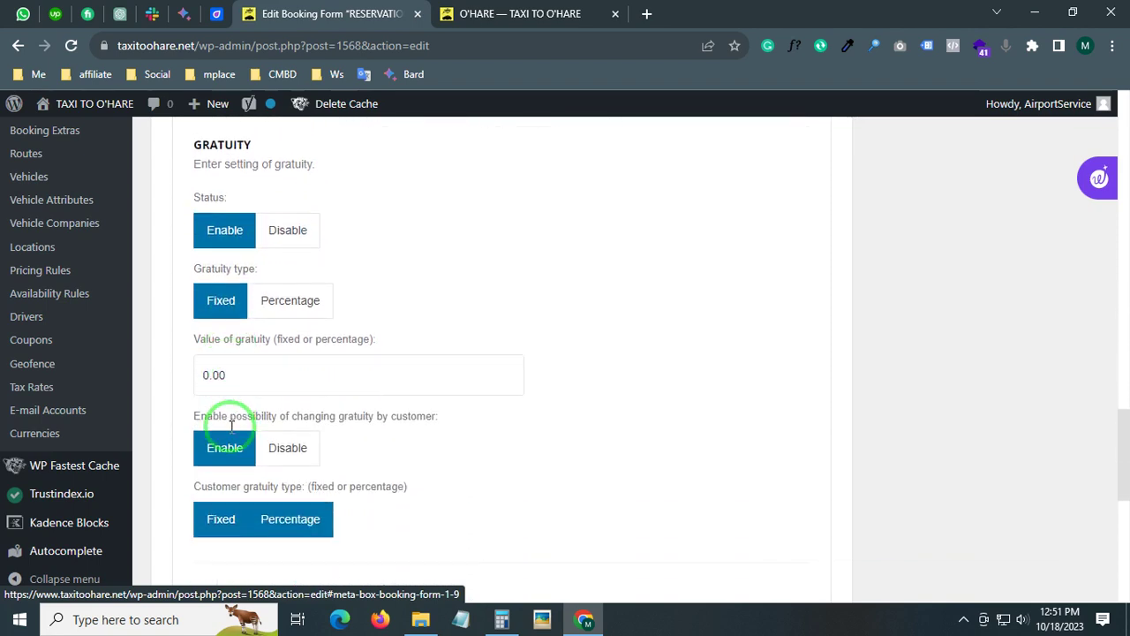
scroll(231, 426, down, 1)
scroll(368, 446, down, 3)
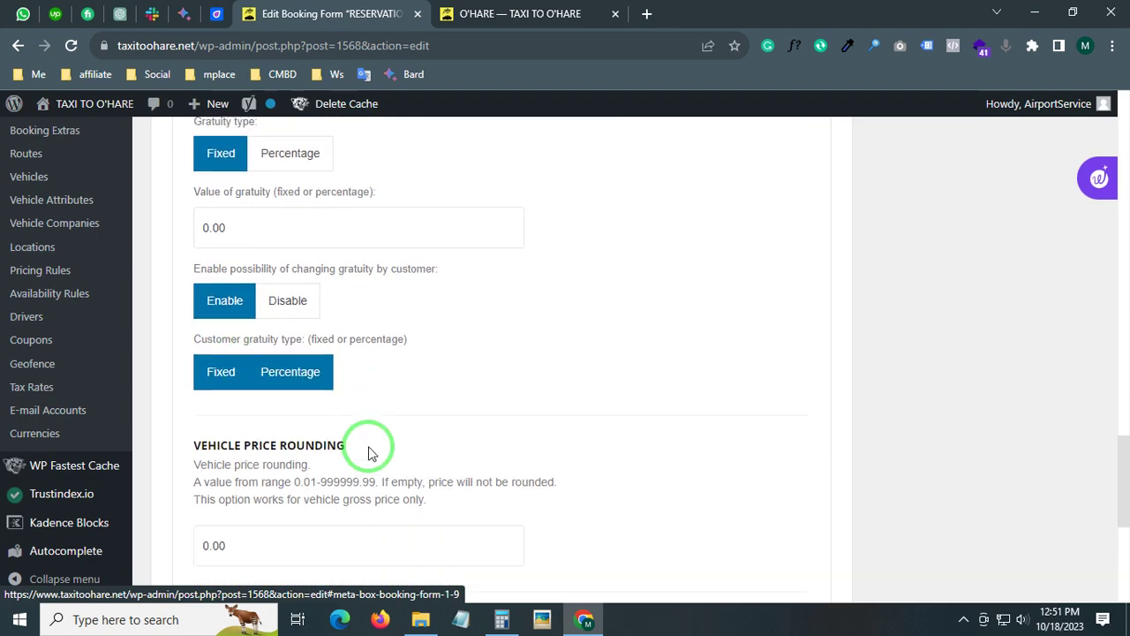
scroll(369, 453, down, 2)
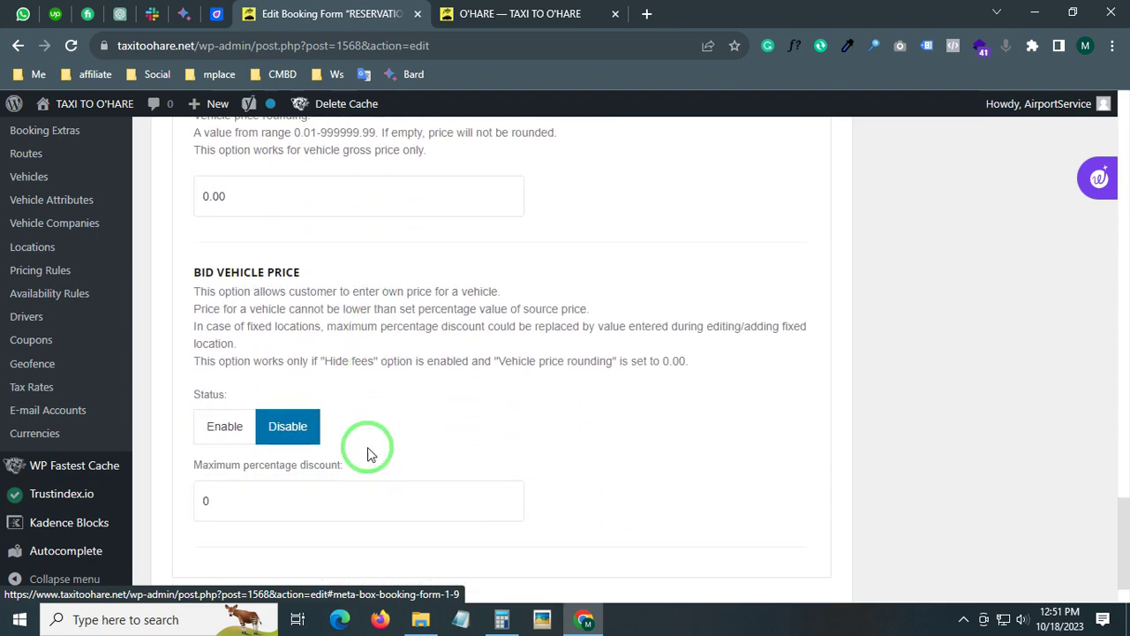
scroll(561, 492, down, 1)
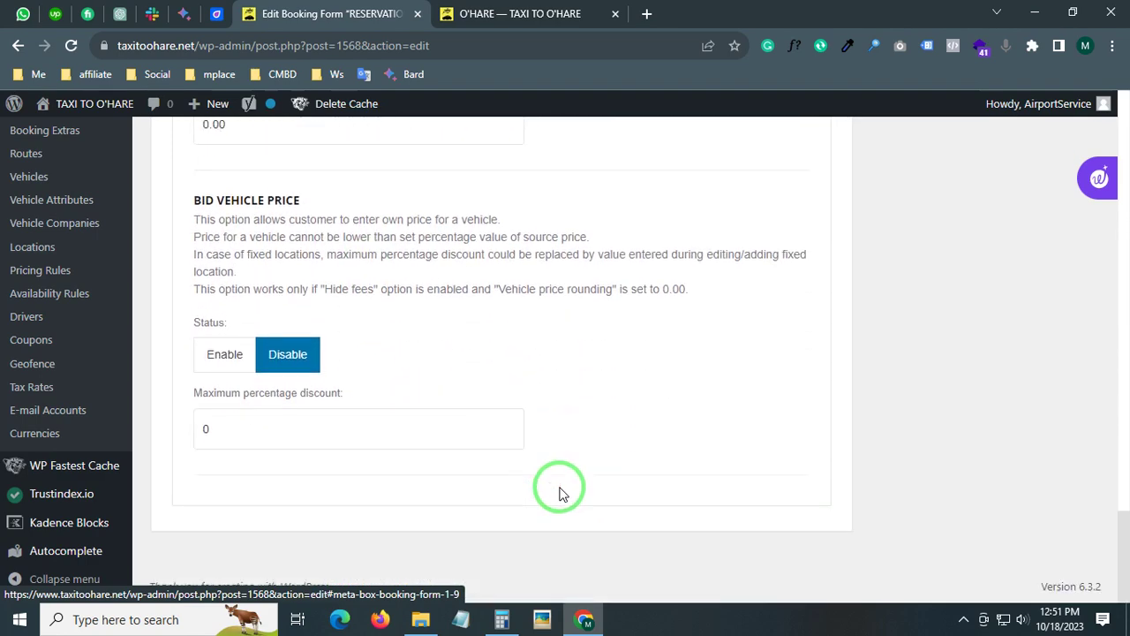
- Look over the WooCommerce settings for WooCommerce support, customer accounts and adding bookings to the cart
scroll(556, 492, up, 10)
scroll(530, 477, up, 9)
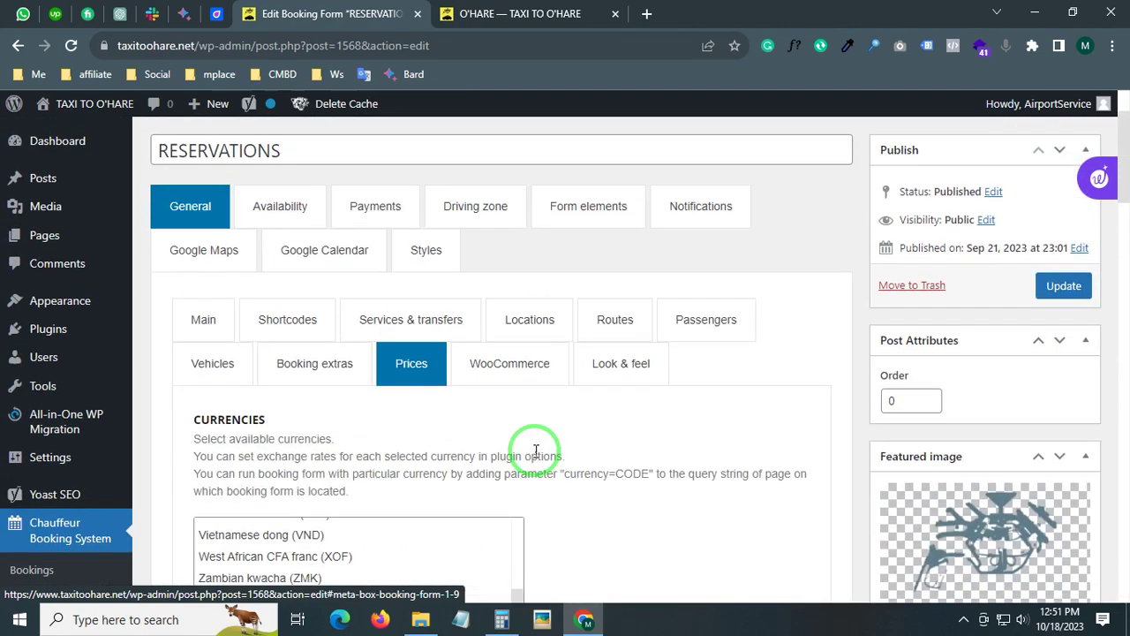
click(496, 366)
scroll(494, 367, down, 2)
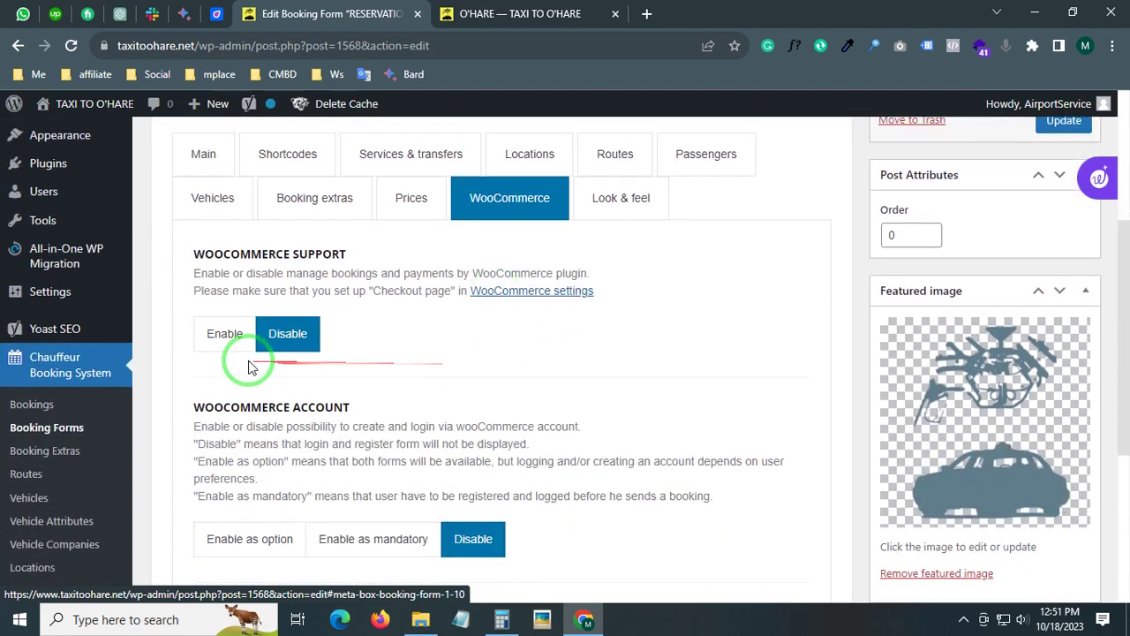
scroll(299, 362, down, 3)
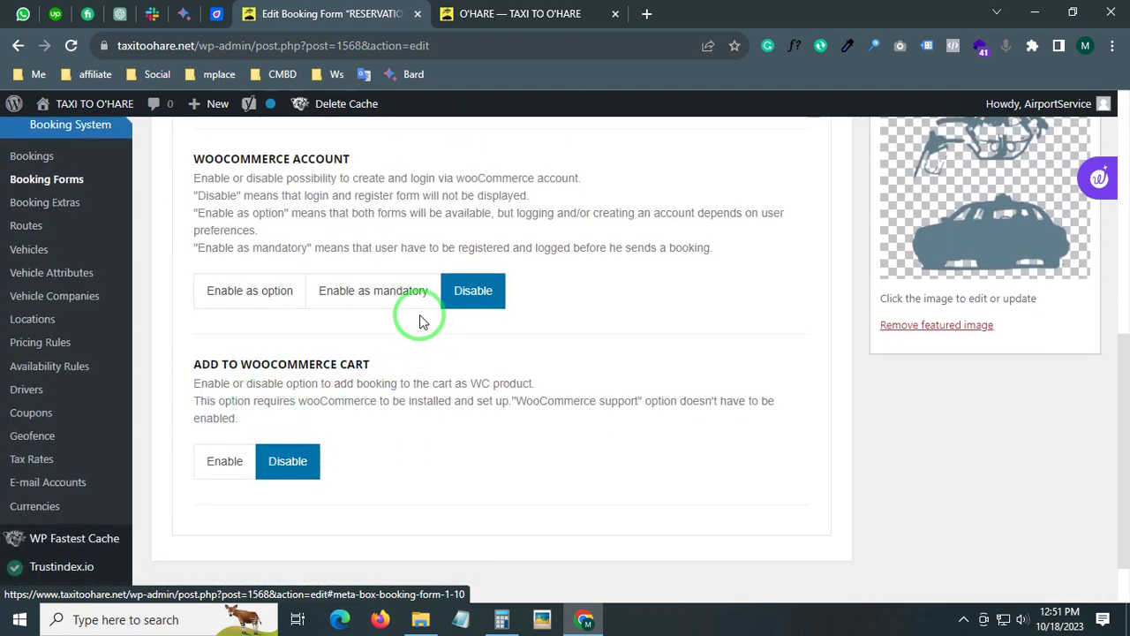
scroll(474, 311, down, 1)
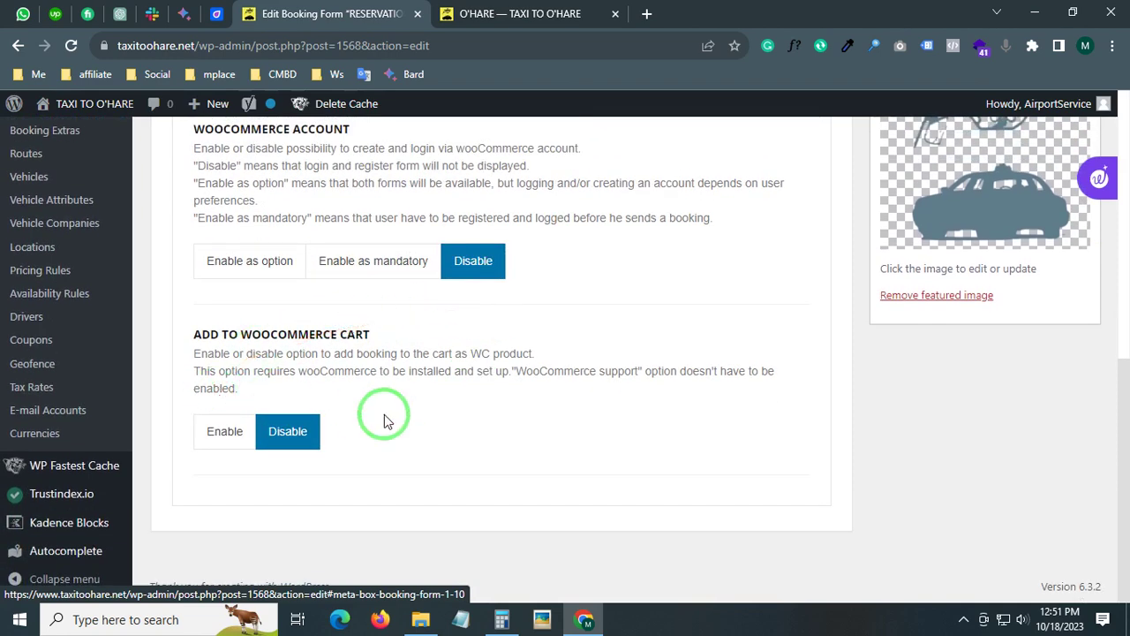
- Review the main look & feel settings: form preloader, total time, sticky summary sidebar and top navigation
scroll(384, 415, up, 6)
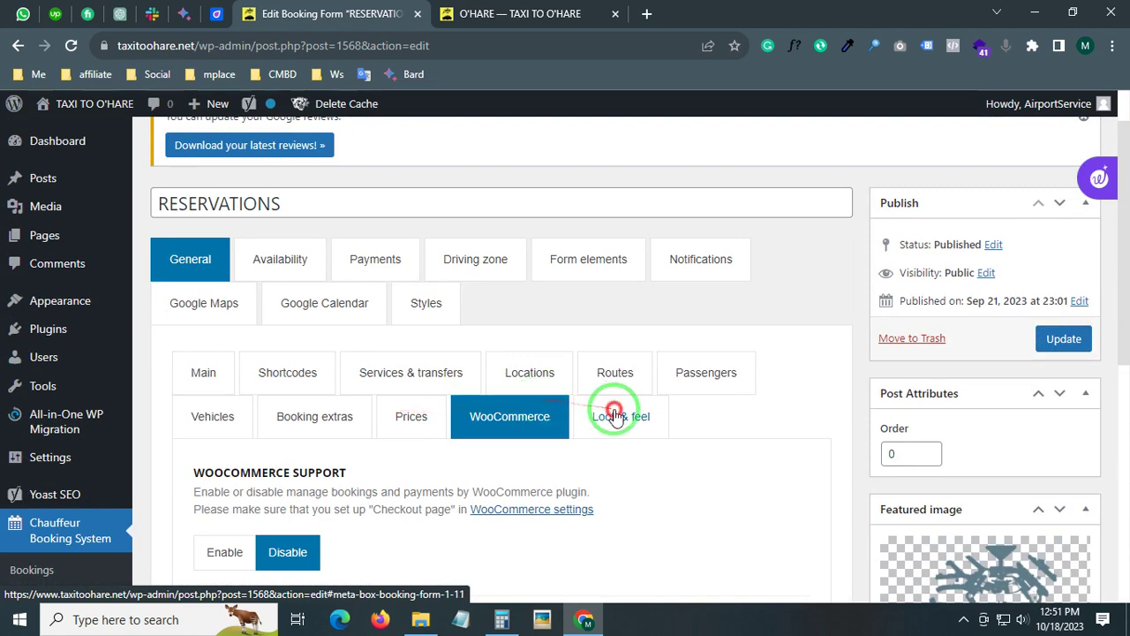
click(616, 415)
scroll(296, 365, down, 2)
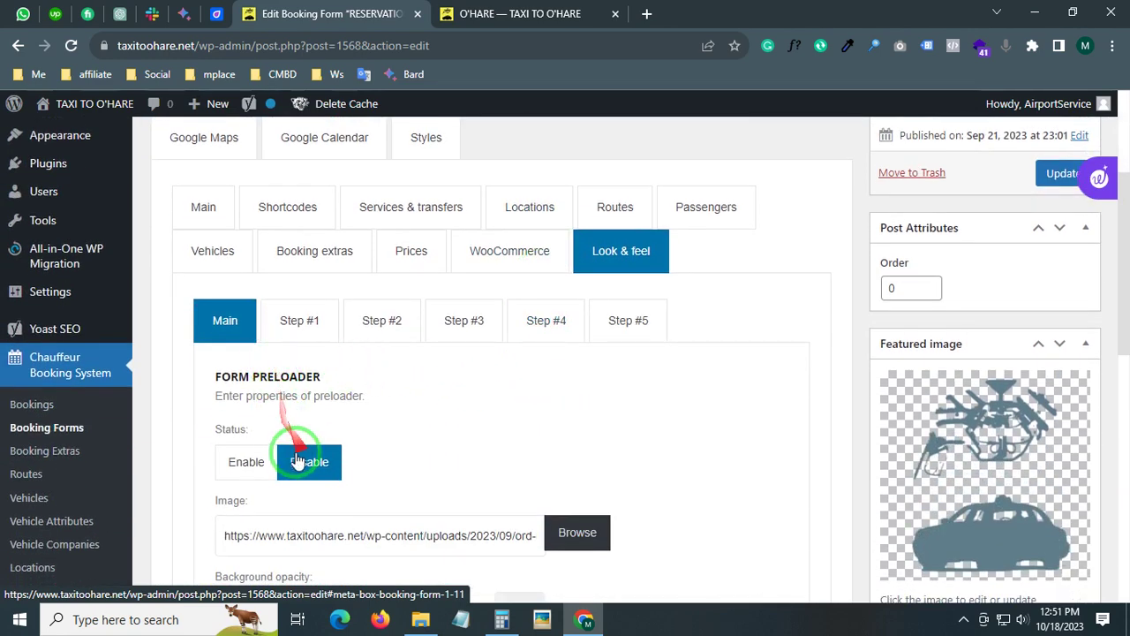
scroll(362, 471, down, 2)
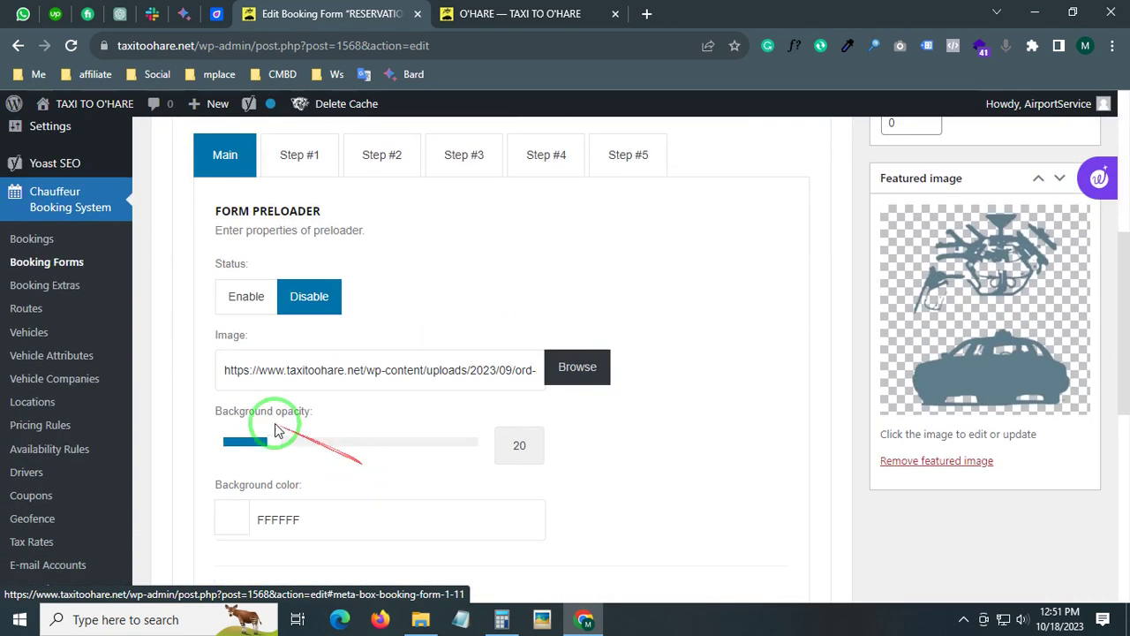
scroll(345, 379, down, 2)
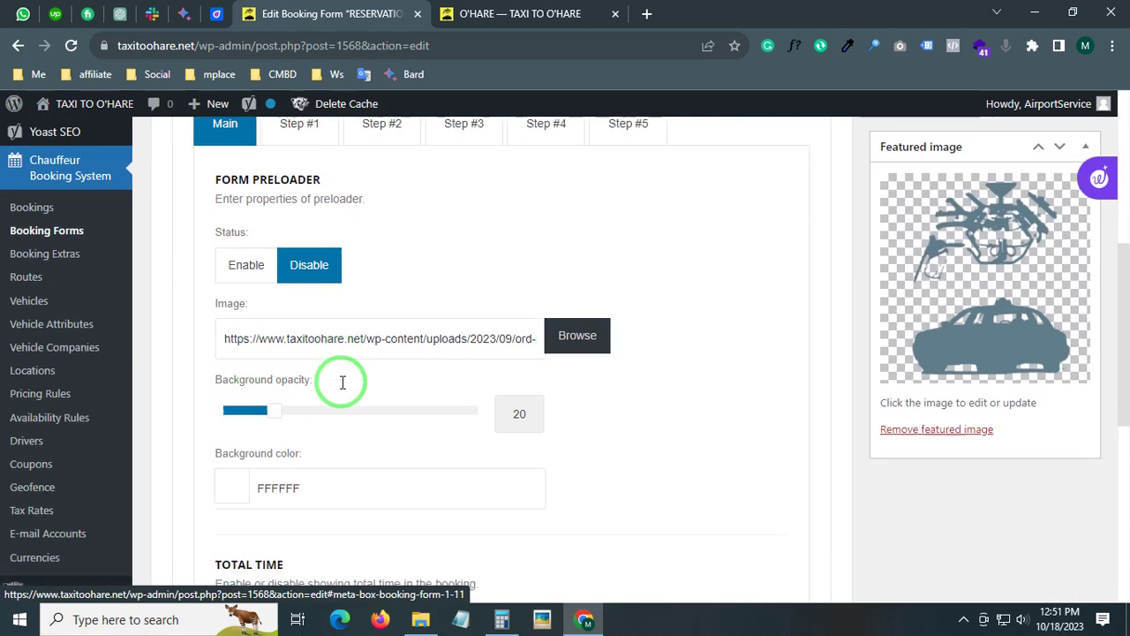
scroll(323, 387, down, 1)
scroll(304, 412, down, 1)
scroll(305, 406, down, 2)
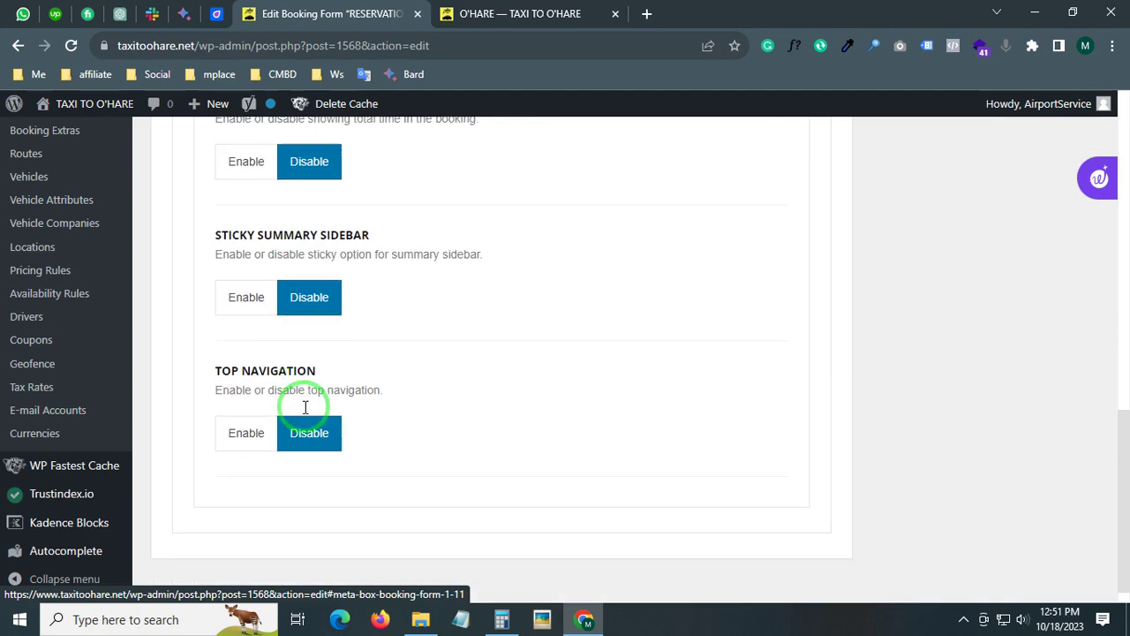
- Review the Step #1 look & feel settings for extra time, rental duration, waypoint duration and the timepicker
scroll(365, 433, up, 1)
scroll(366, 436, up, 5)
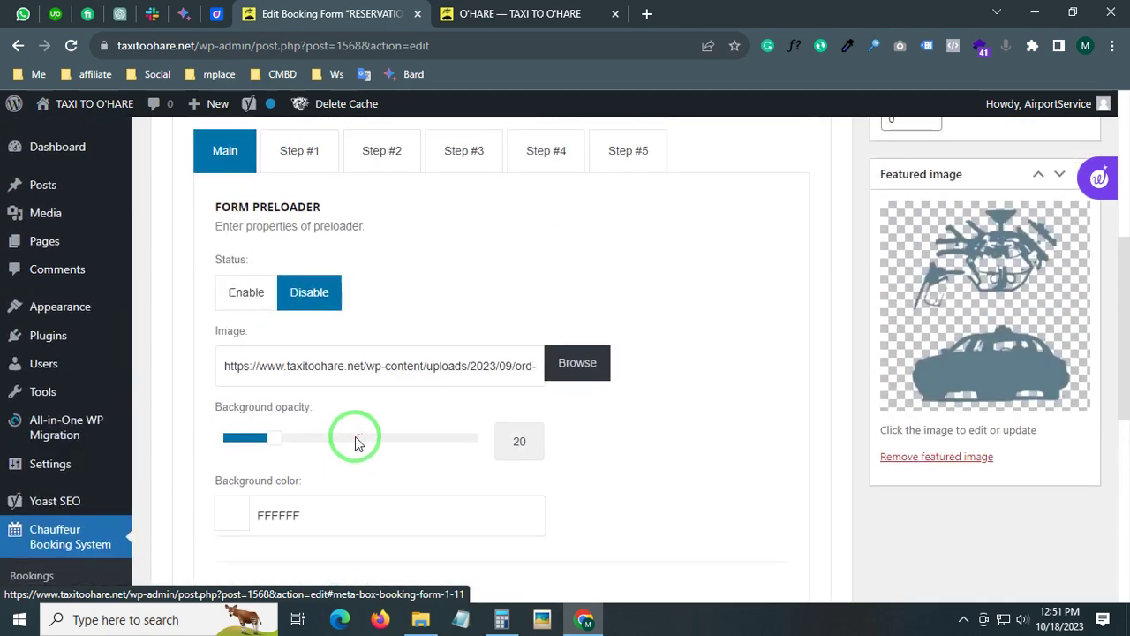
click(299, 157)
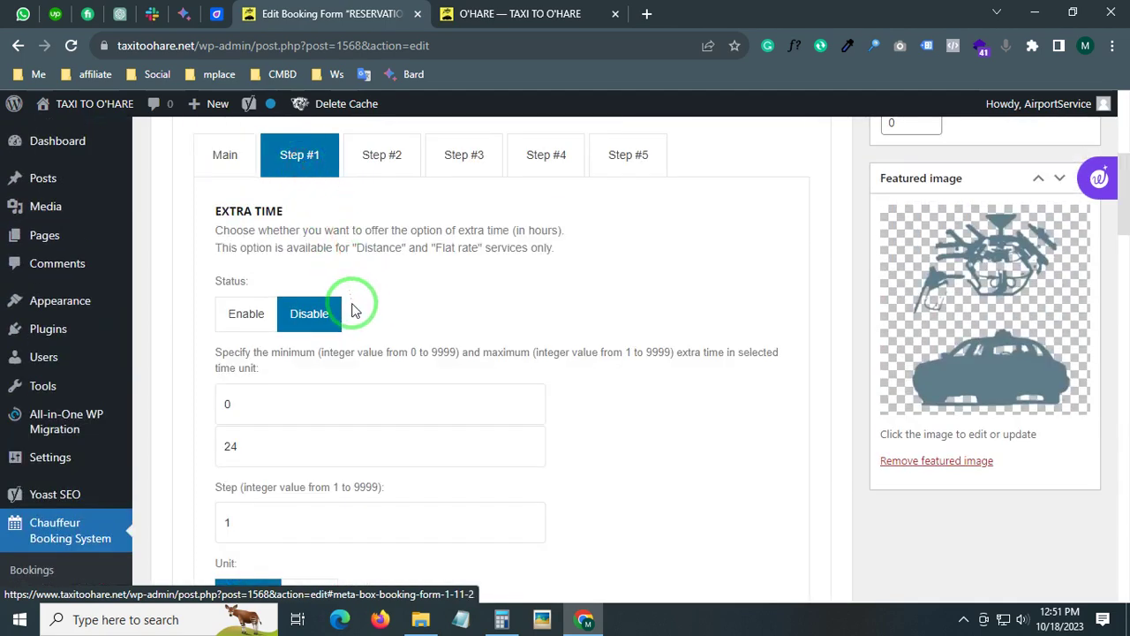
scroll(351, 311, down, 2)
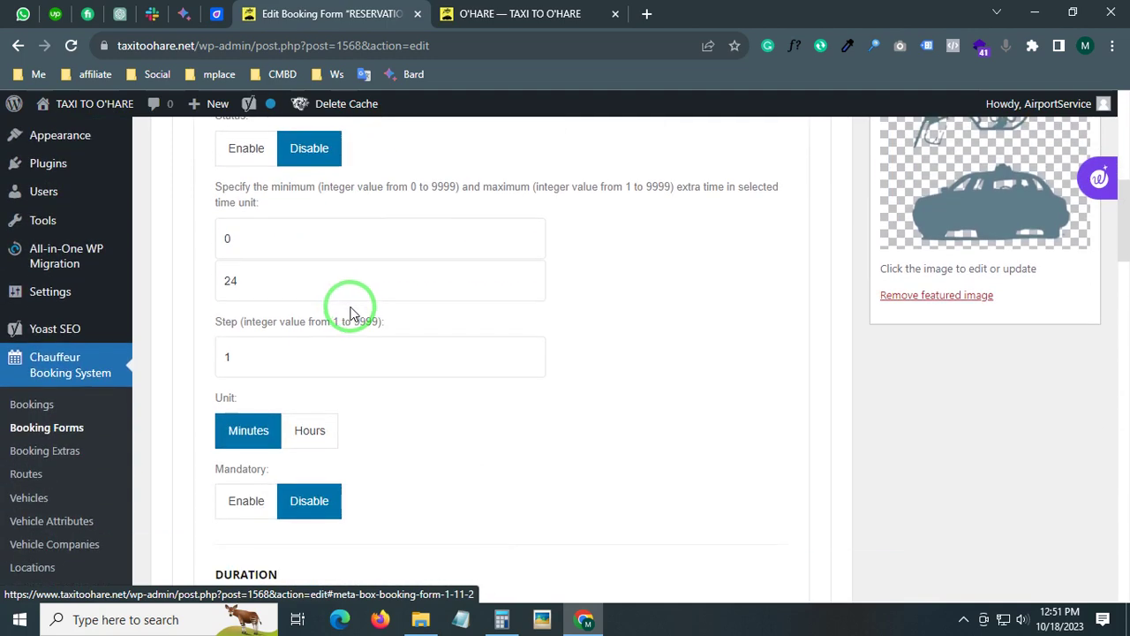
scroll(346, 314, down, 4)
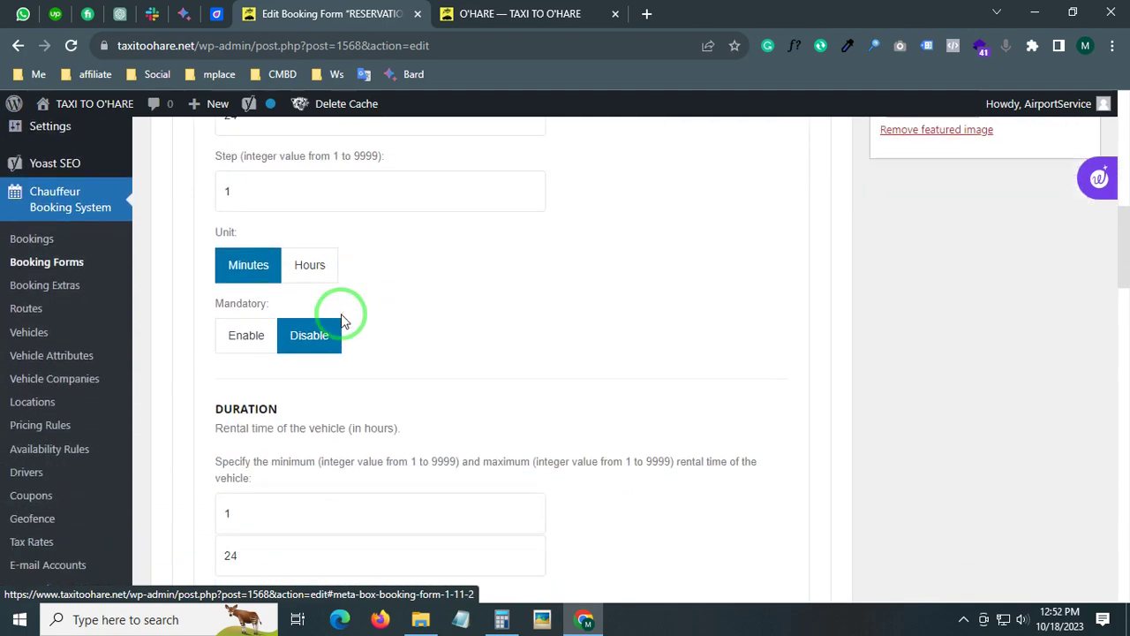
scroll(343, 316, down, 2)
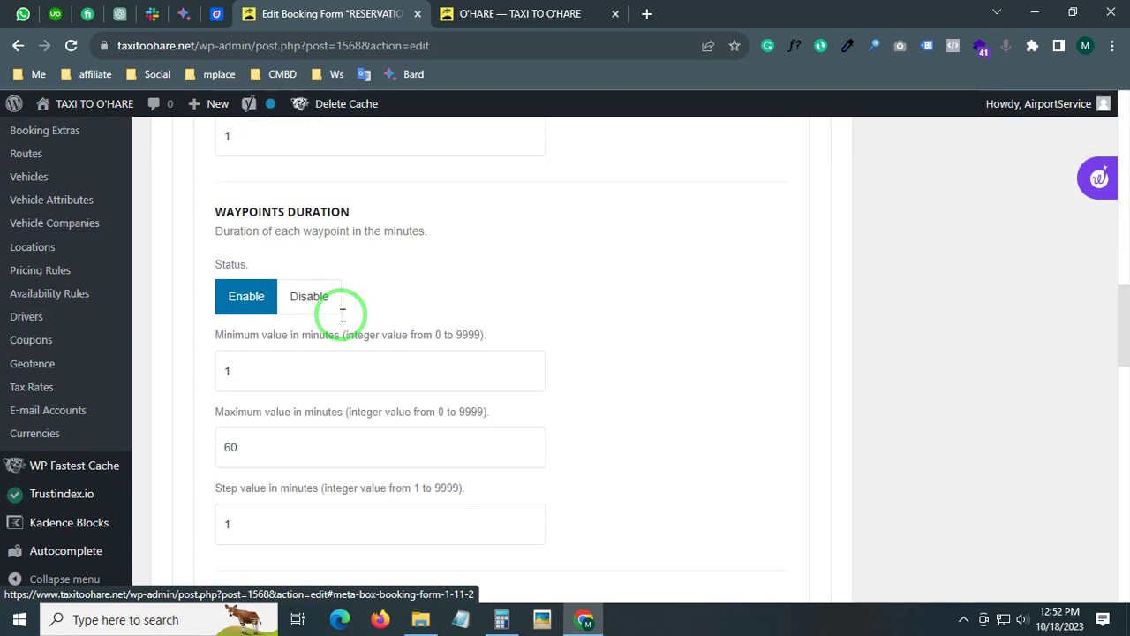
scroll(342, 322, down, 1)
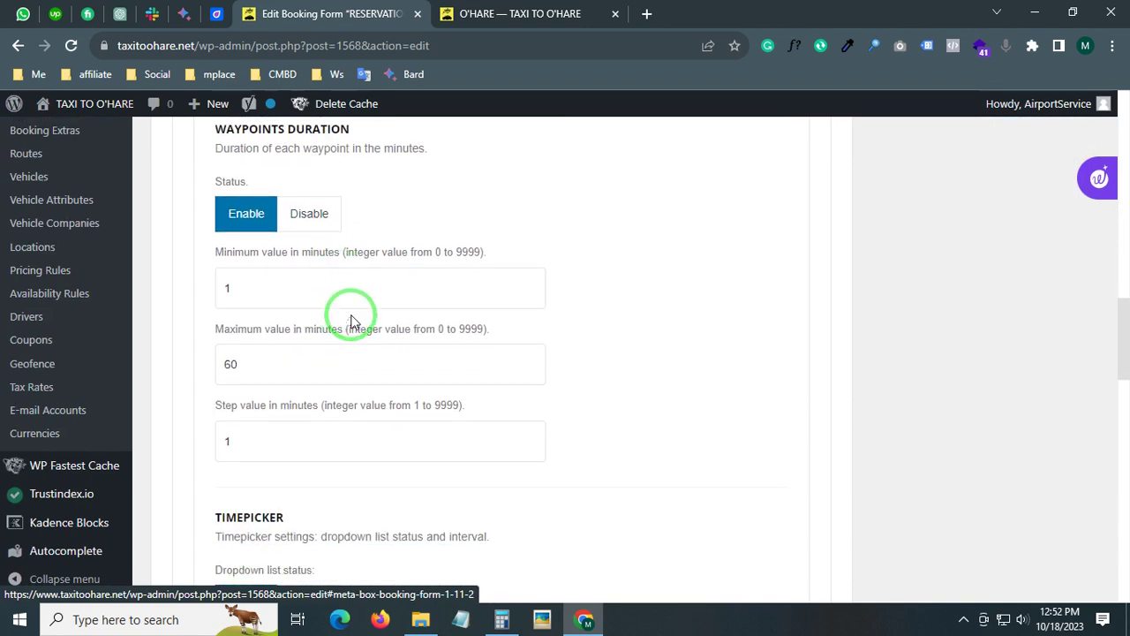
scroll(515, 310, down, 3)
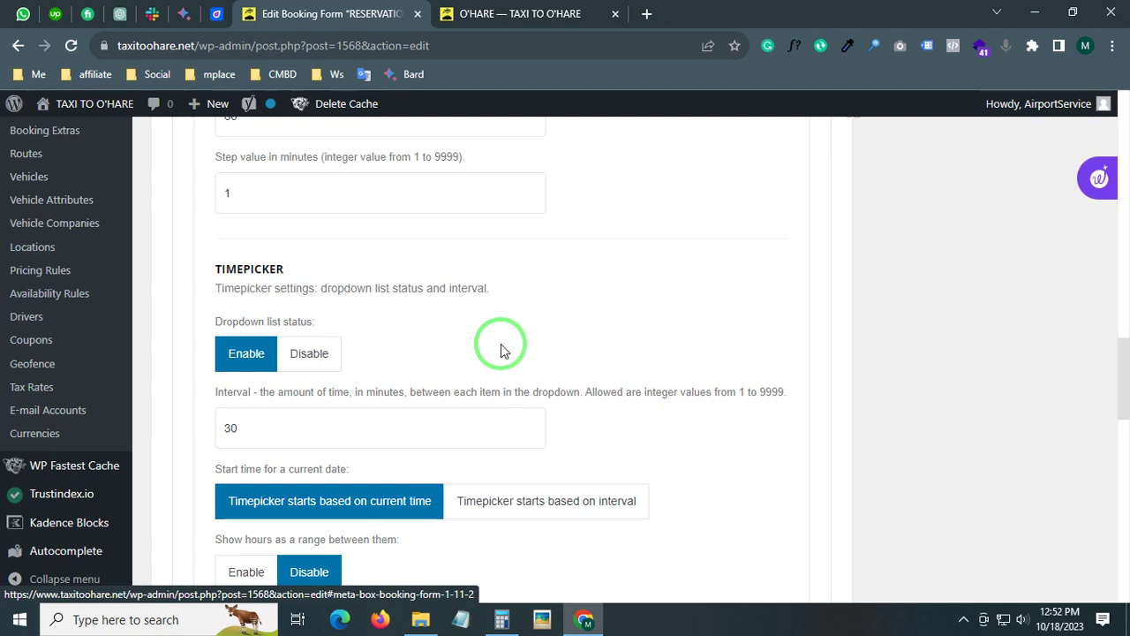
scroll(501, 343, down, 3)
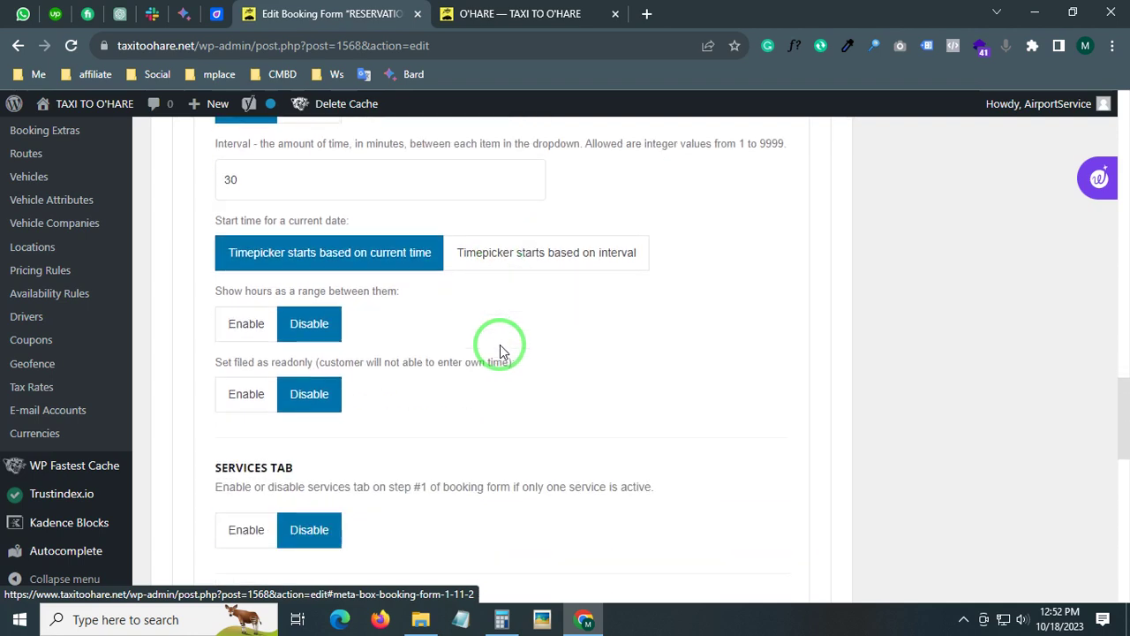
- Examine the remaining Step #1 options, from services tab and field icons to right panel visibility, drop-off location, "Use my location" link and pickup time field
scroll(500, 350, down, 1)
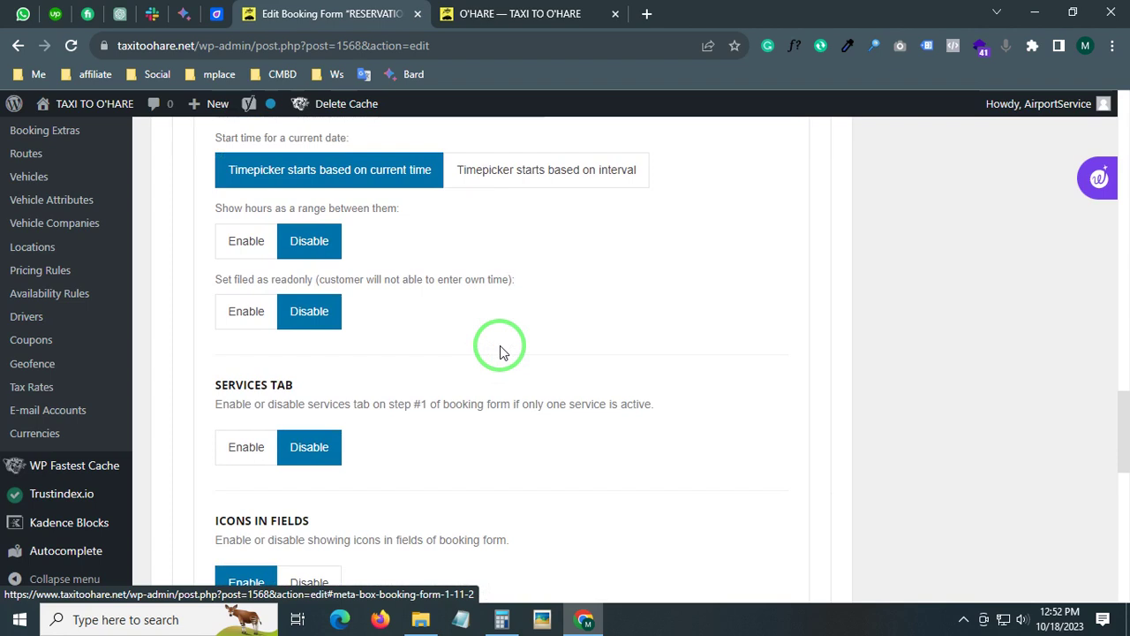
scroll(499, 350, down, 1)
scroll(500, 353, down, 1)
scroll(499, 352, down, 1)
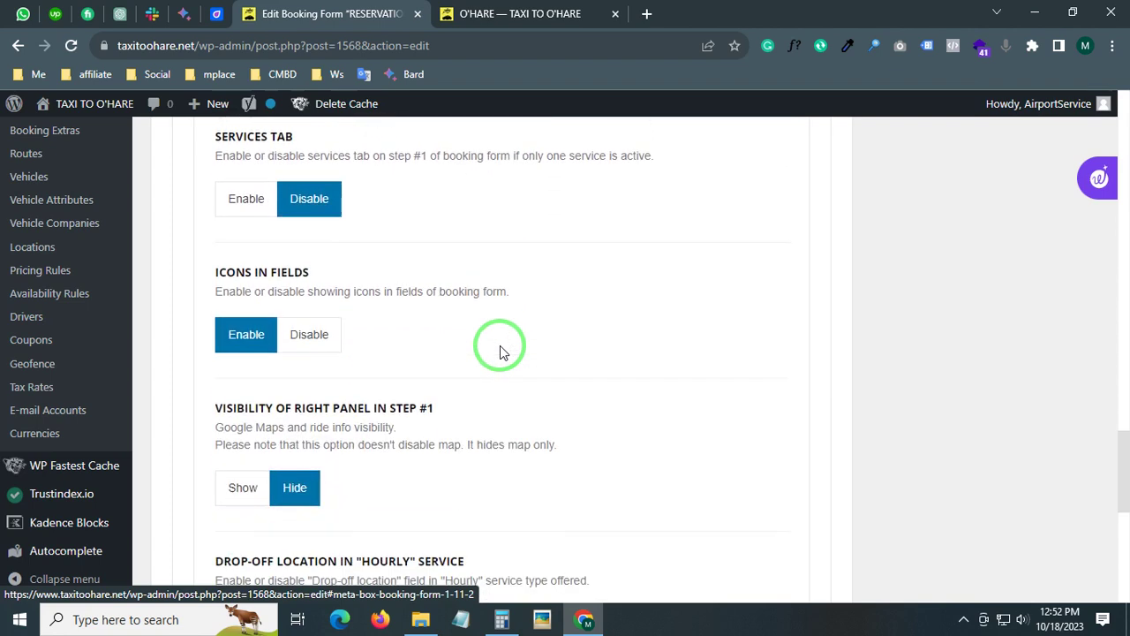
scroll(500, 351, down, 2)
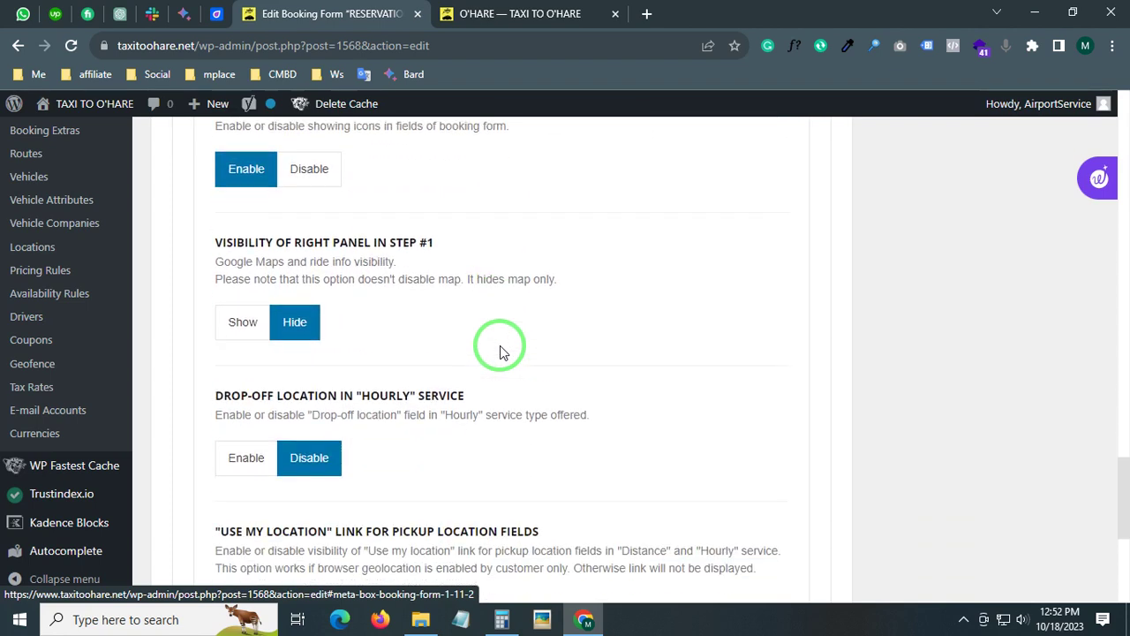
scroll(497, 354, down, 1)
scroll(497, 354, down, 4)
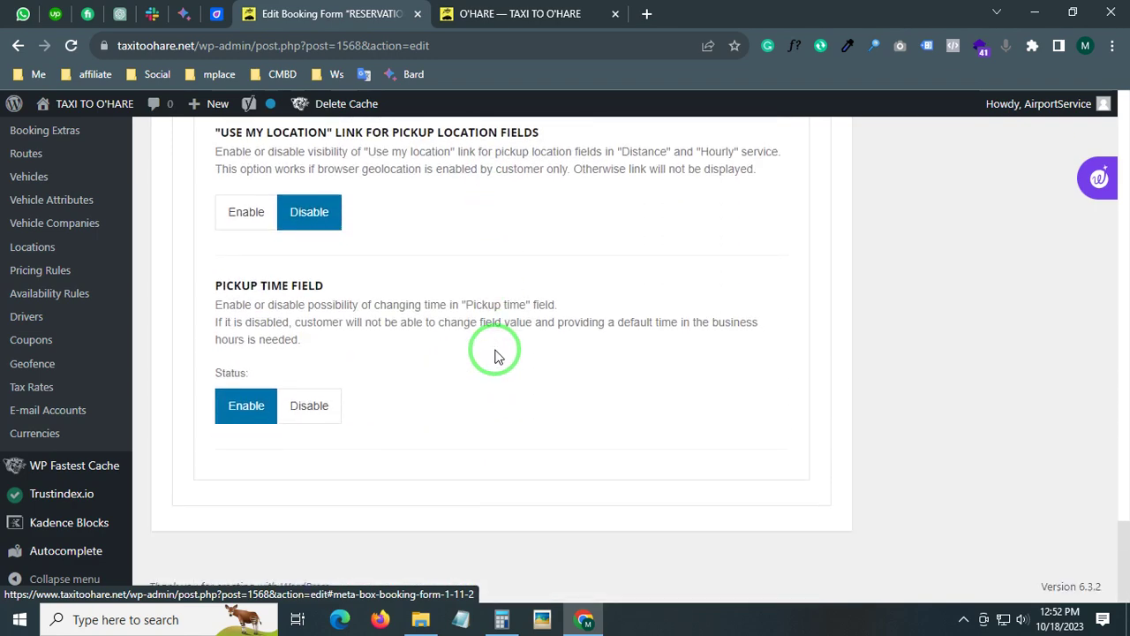
- Review the Step #2 look & feel settings for the vehicle step, vehicle descriptions, scrolling, passenger and suitcase numbers, and booking extras visibility
scroll(495, 355, up, 15)
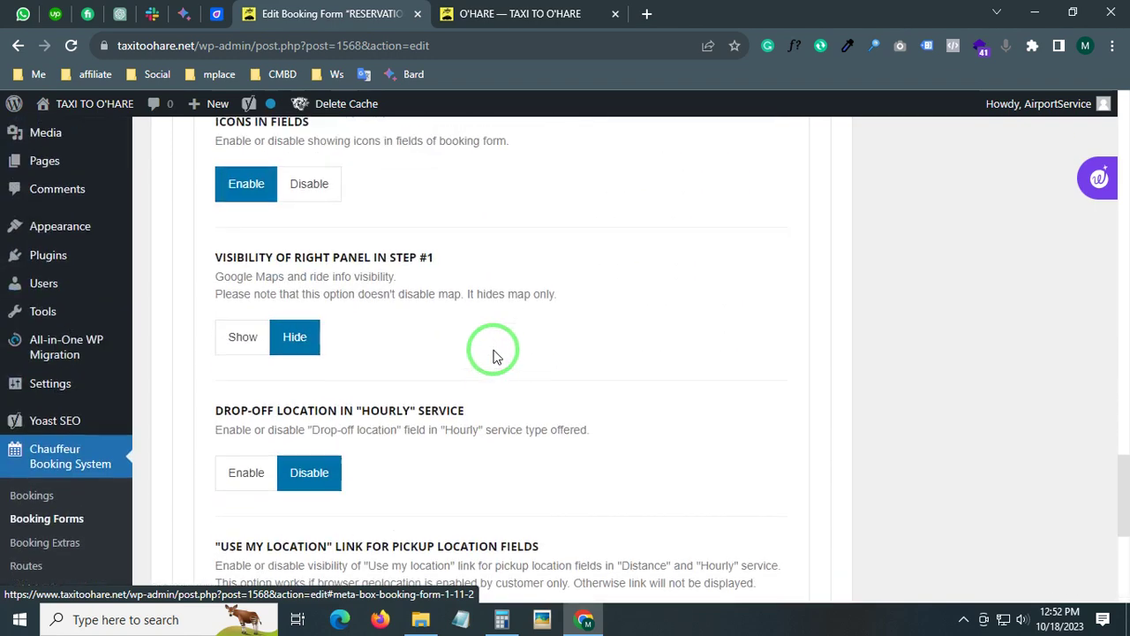
scroll(490, 352, up, 10)
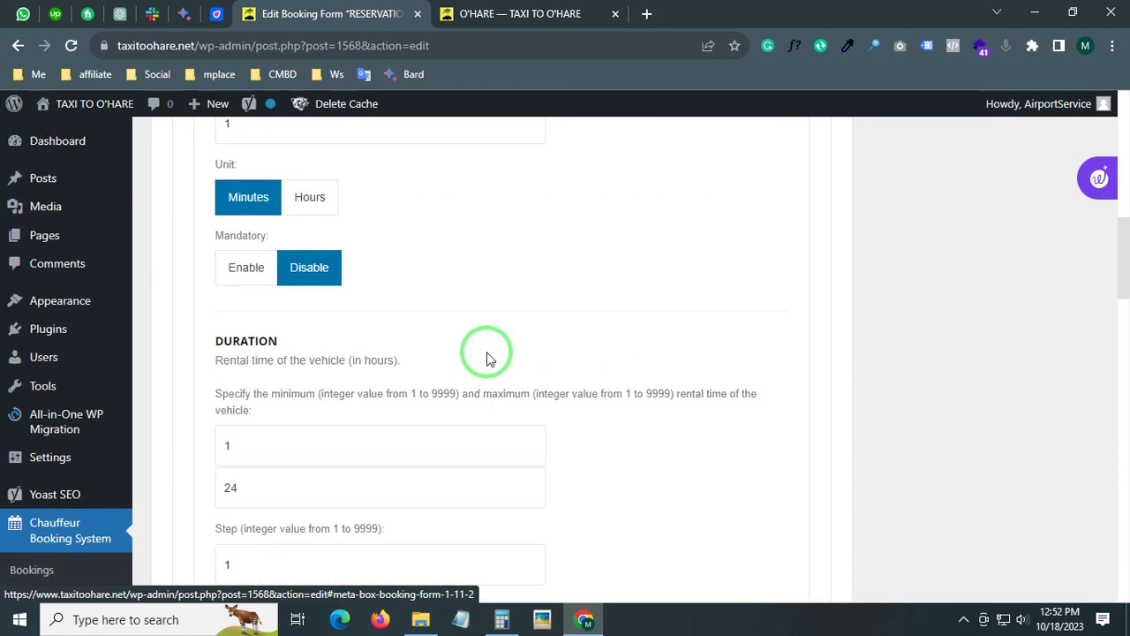
click(406, 270)
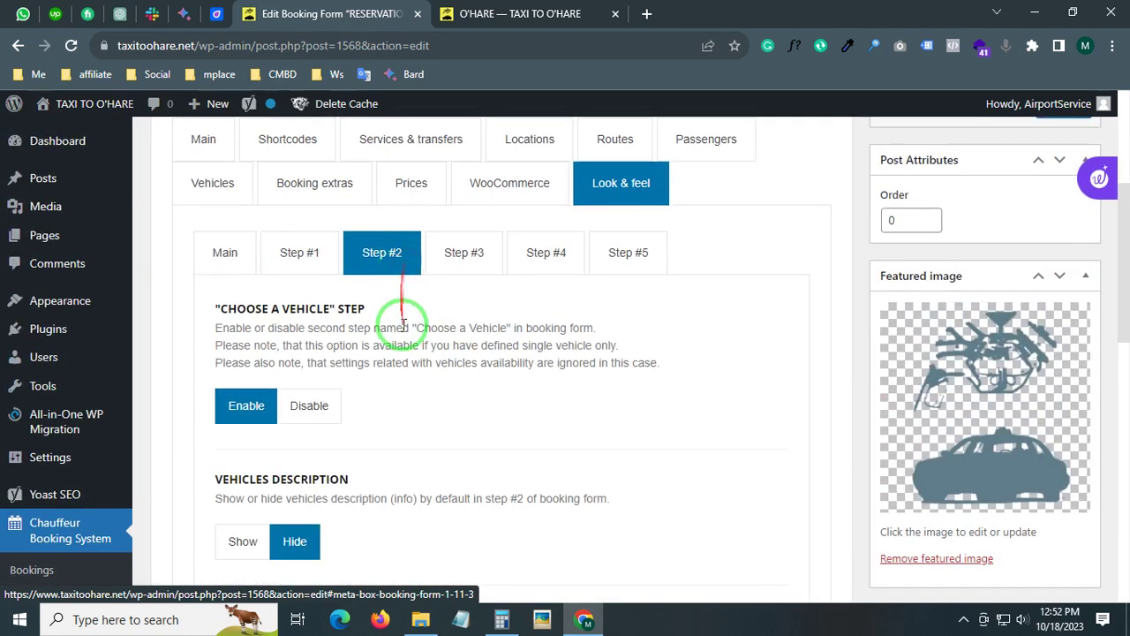
scroll(380, 357, down, 1)
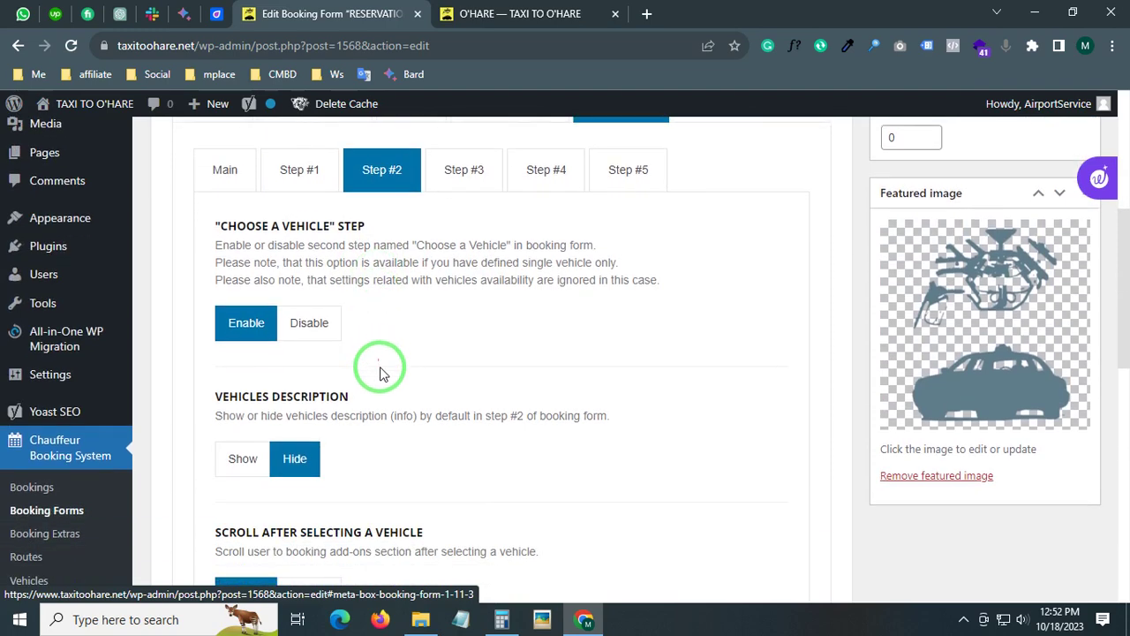
scroll(380, 376, down, 1)
scroll(383, 369, down, 2)
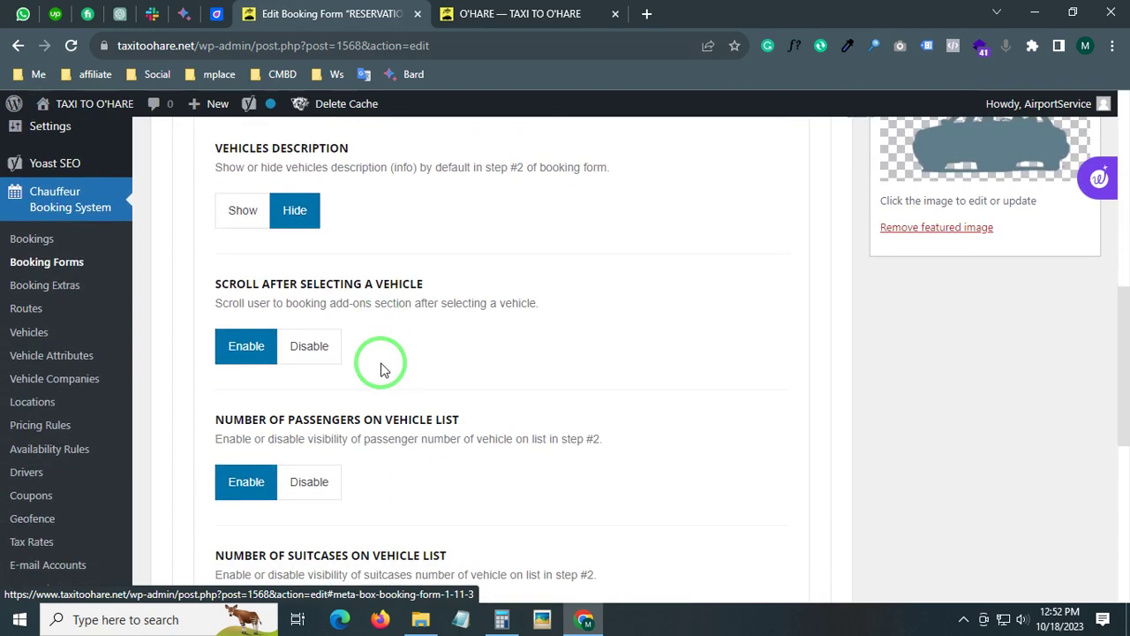
scroll(381, 369, down, 3)
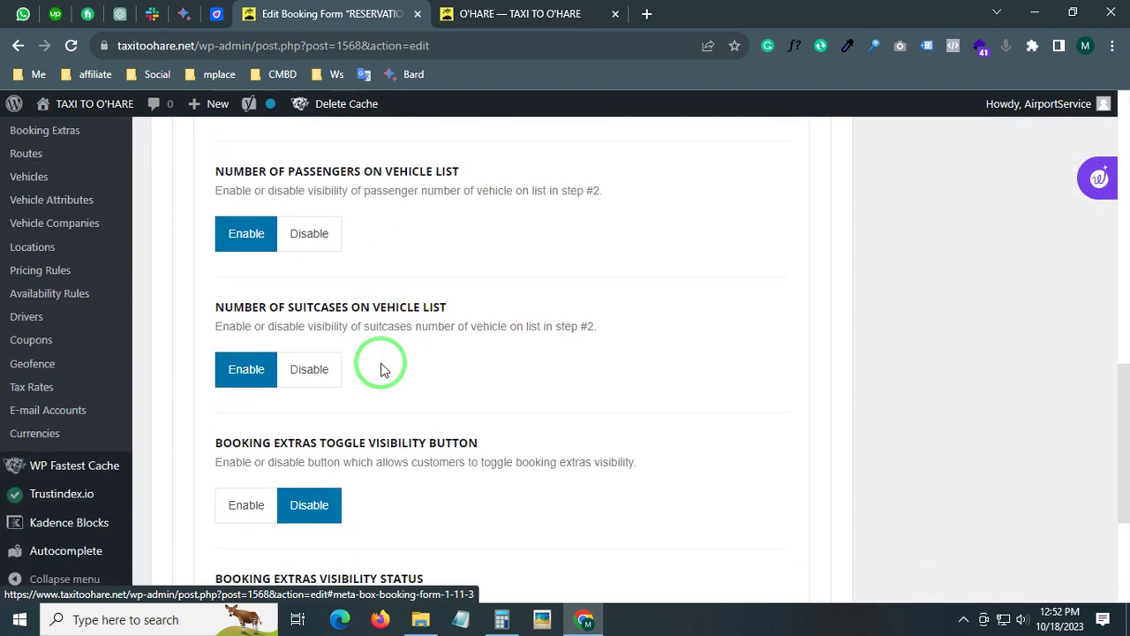
scroll(382, 369, down, 1)
scroll(381, 363, down, 1)
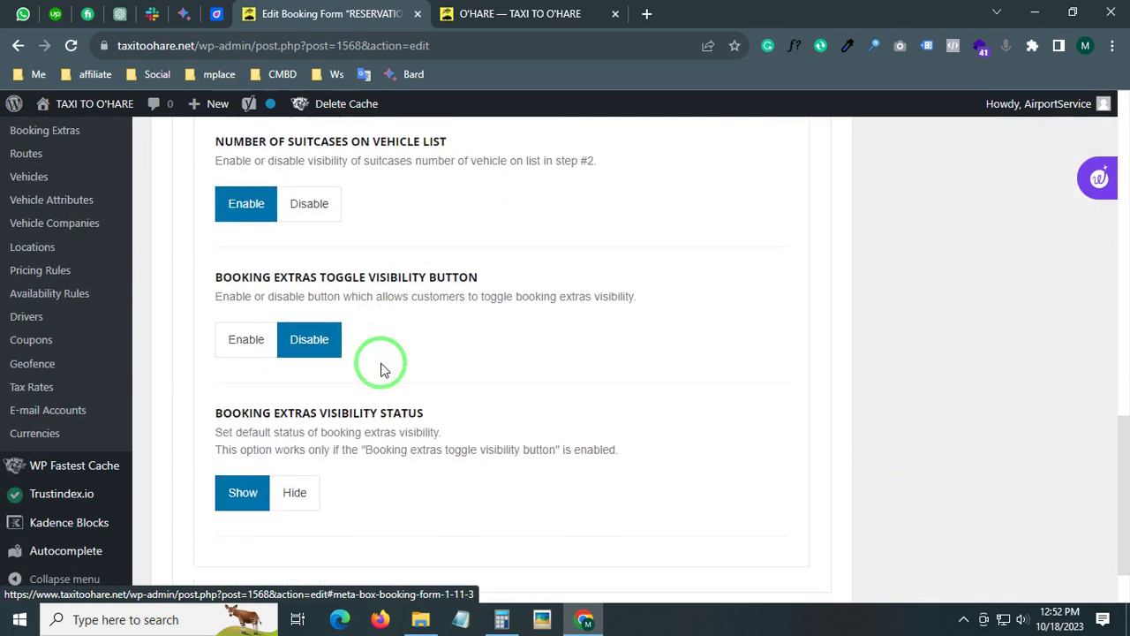
scroll(381, 369, down, 1)
- Look over the Step #3 look & feel settings for the contact details step, billing details and mandatory fields
scroll(381, 364, up, 15)
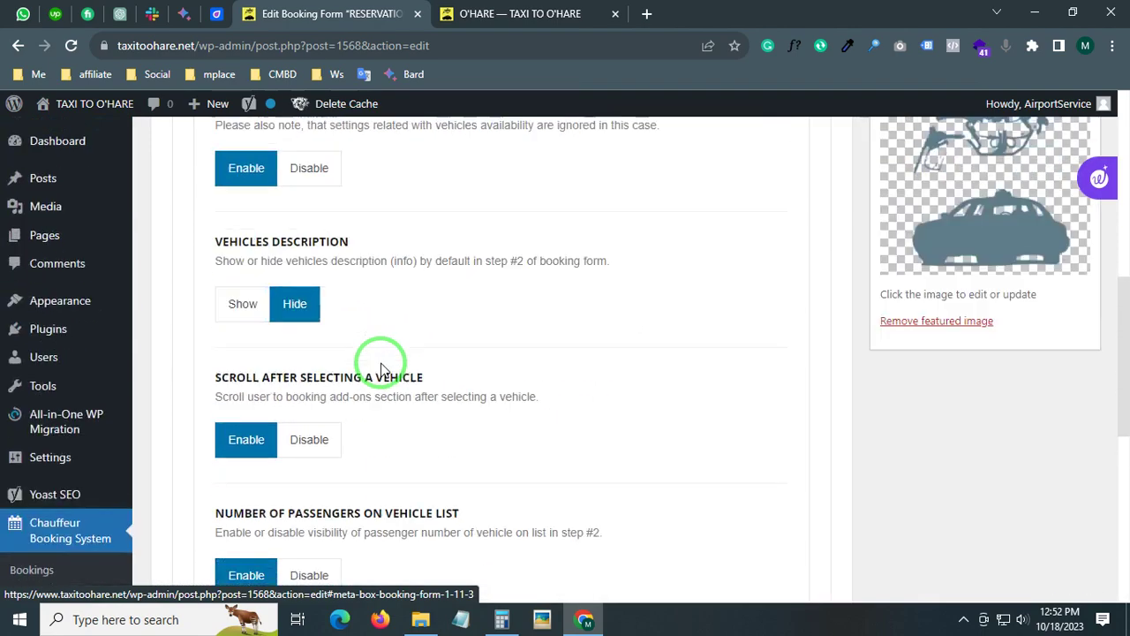
click(454, 486)
scroll(442, 475, down, 3)
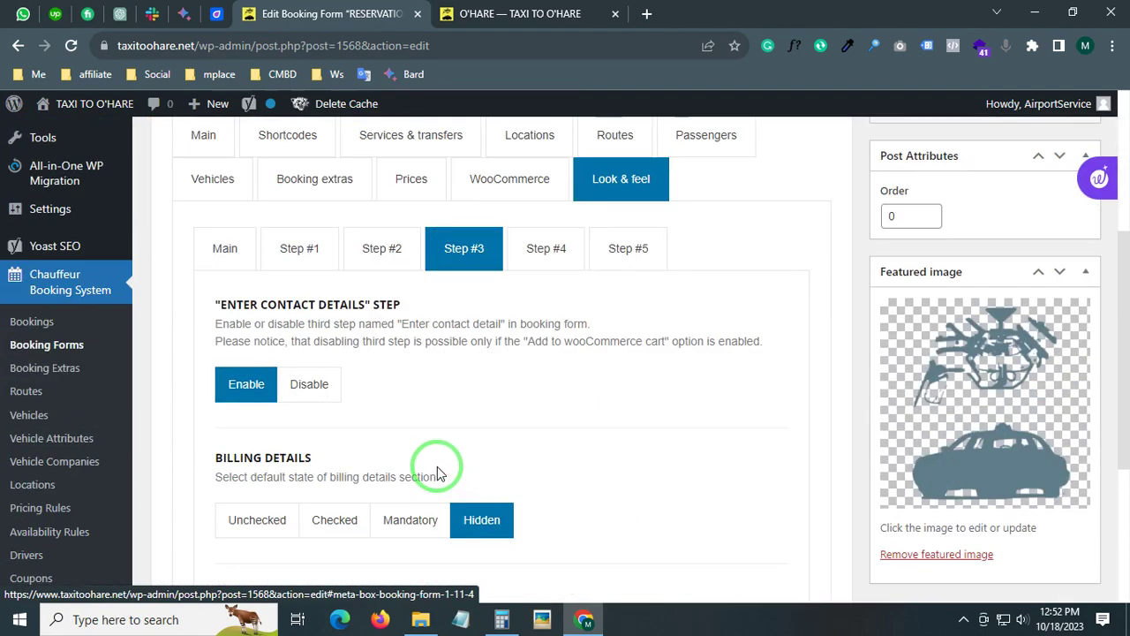
scroll(437, 473, down, 1)
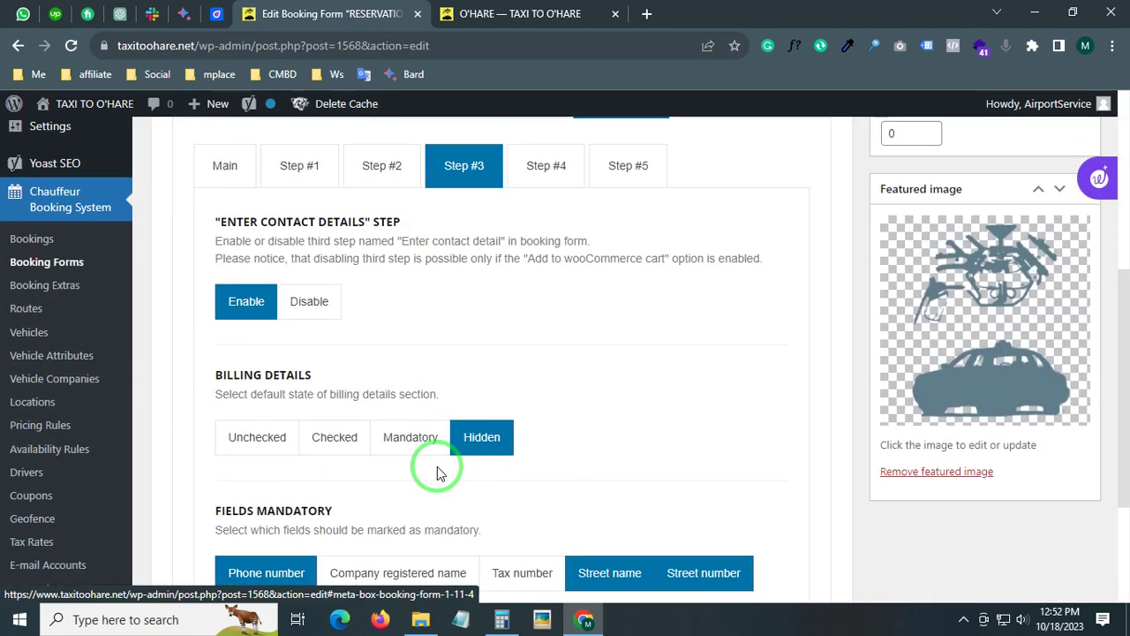
scroll(437, 472, down, 2)
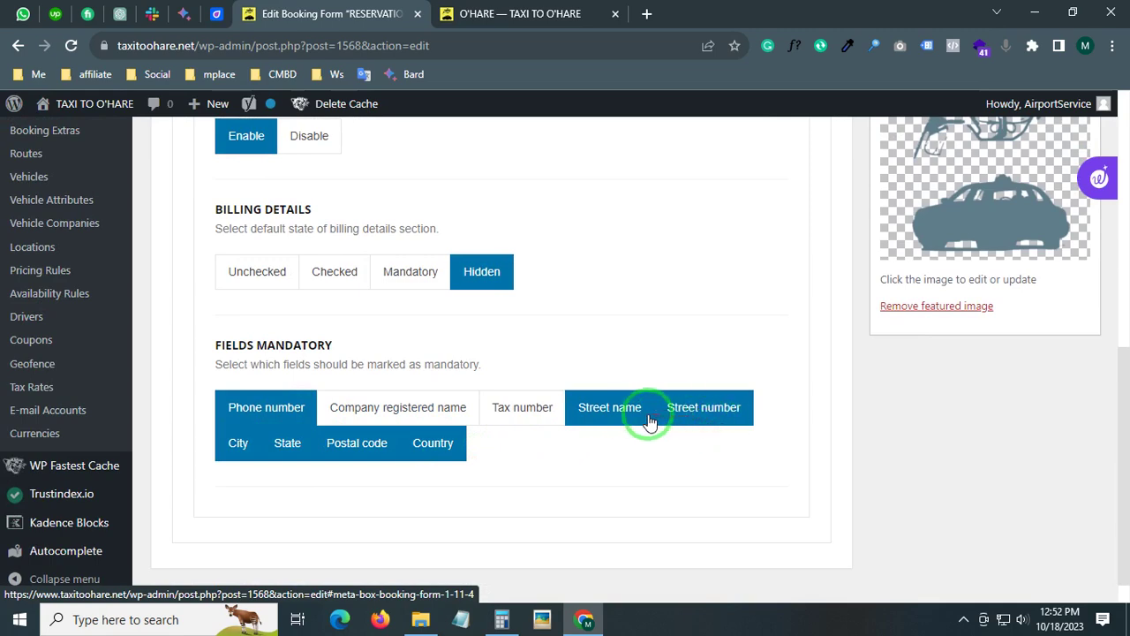
scroll(630, 412, up, 1)
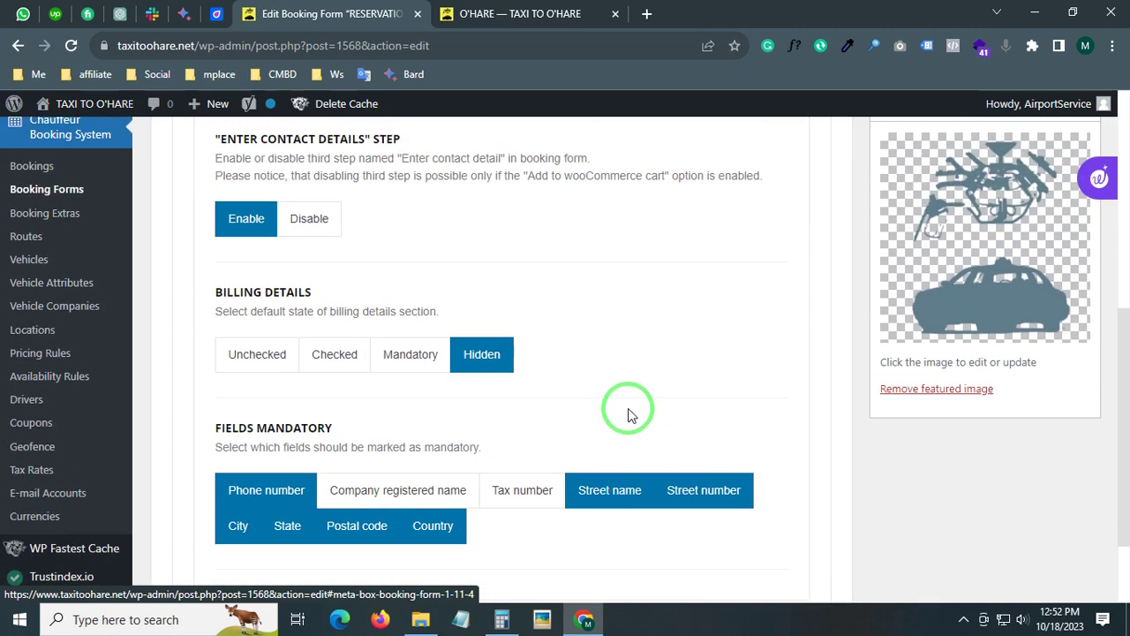
- Check the Step #4 booking summary setting and the Step #5 "Thank You" page, "Back to home" button and redirect settings
scroll(628, 411, up, 4)
click(528, 411)
scroll(519, 420, down, 1)
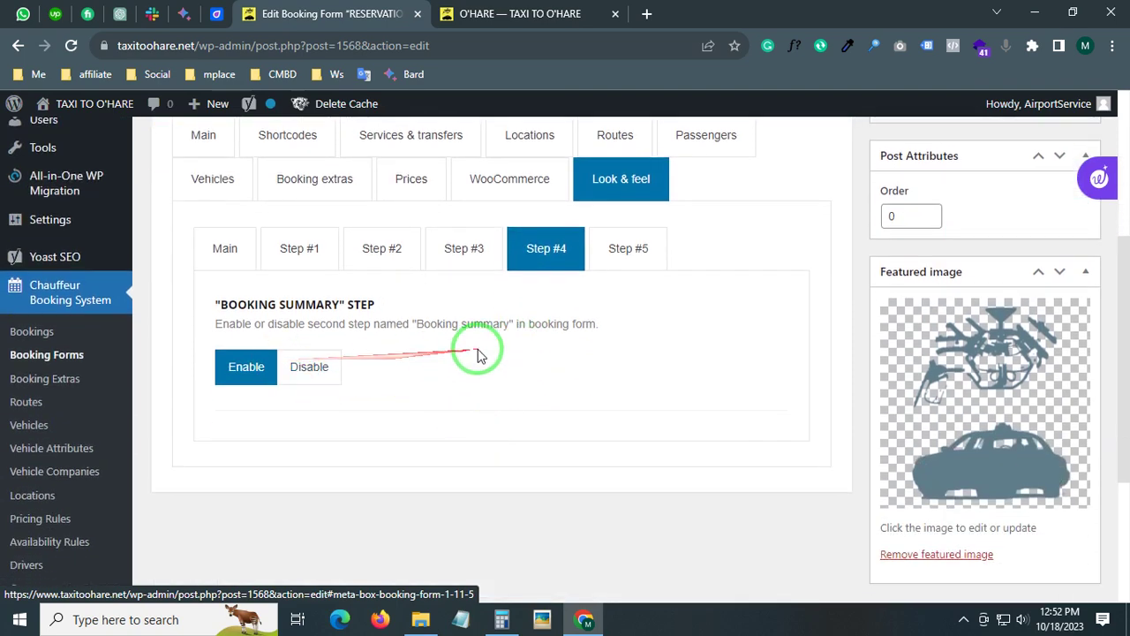
click(622, 263)
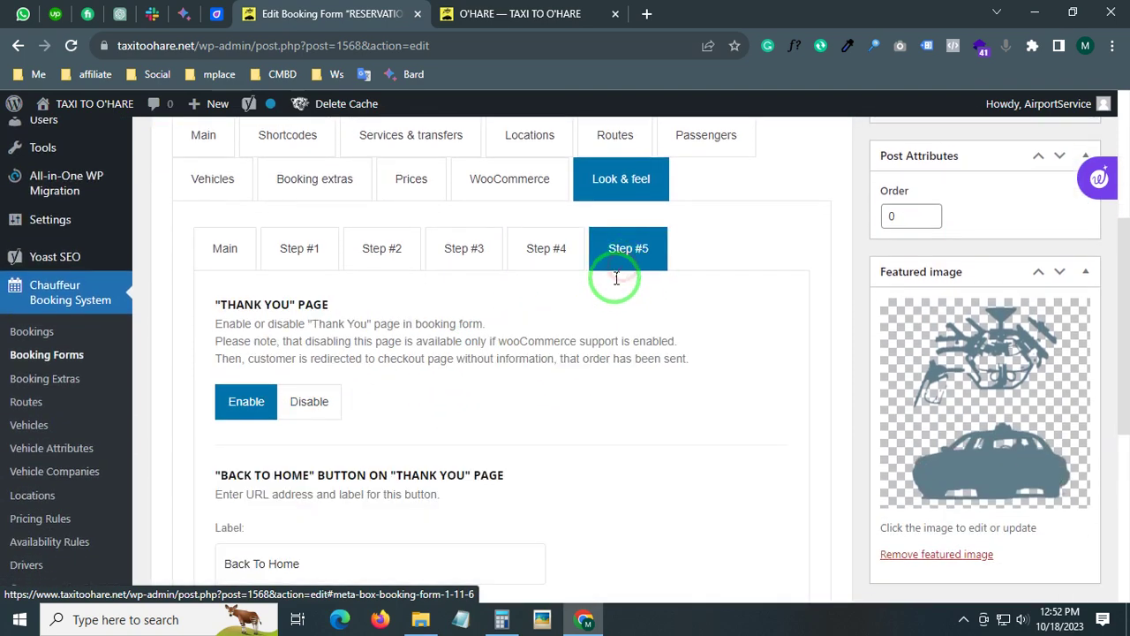
scroll(556, 340, down, 5)
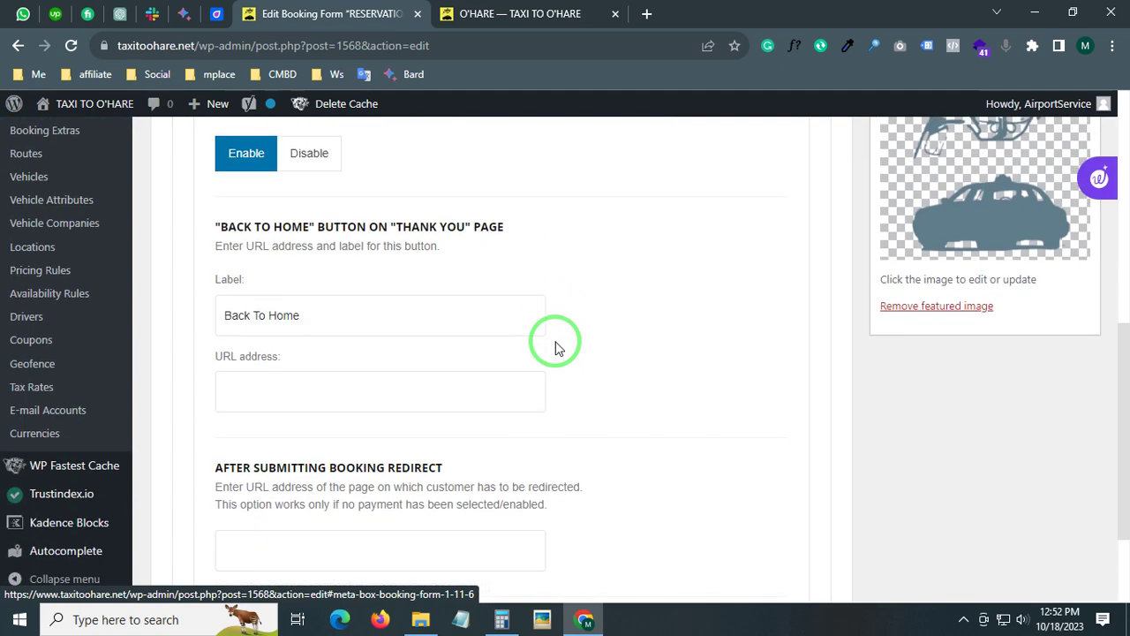
- Leave the booking form and view the plugin's Booking Extras and Routes lists
scroll(552, 349, up, 6)
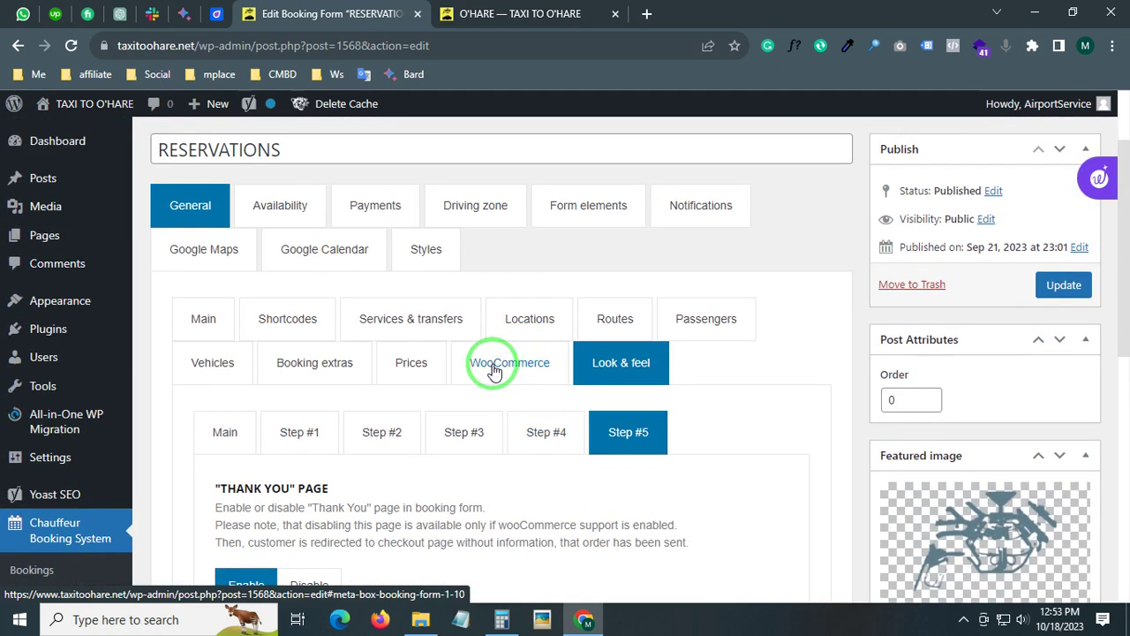
scroll(496, 371, down, 2)
scroll(40, 457, down, 1)
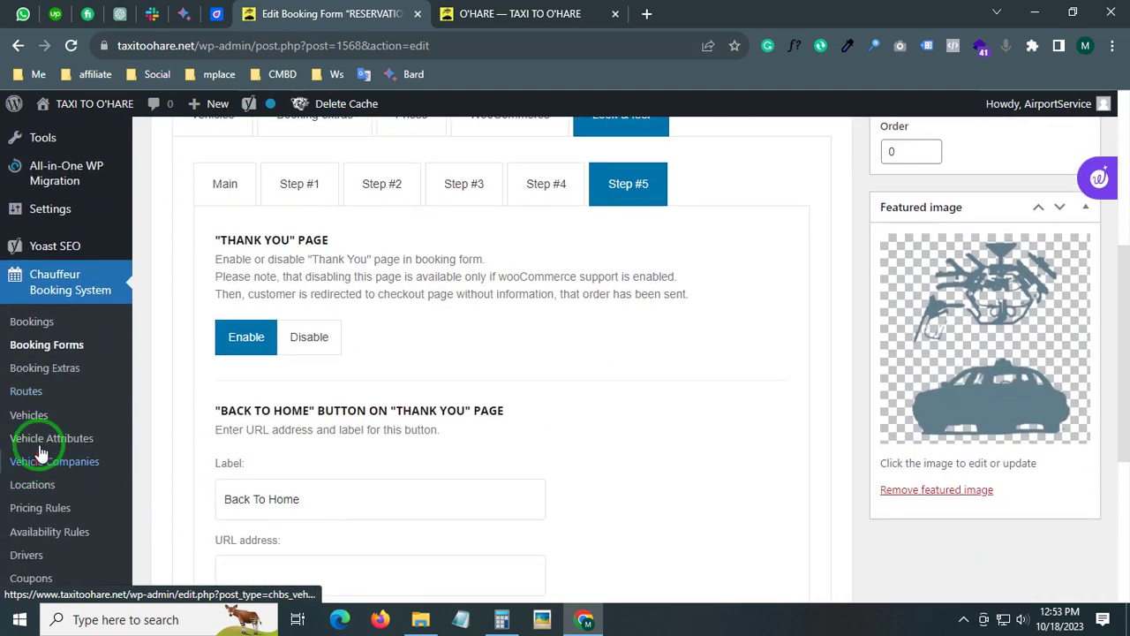
click(63, 376)
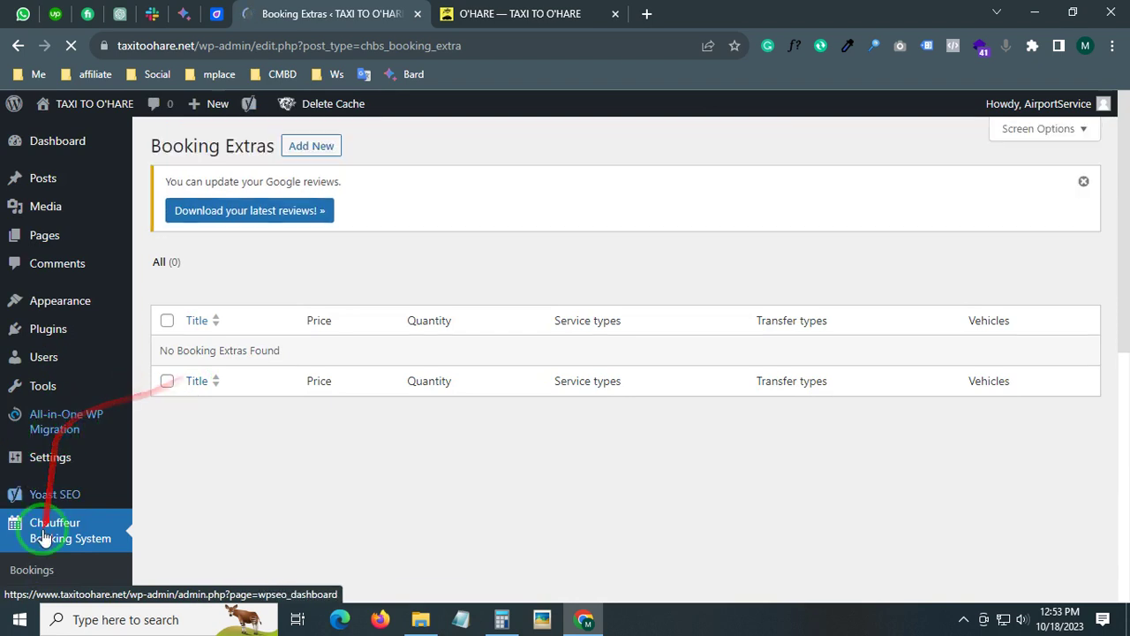
scroll(44, 537, down, 2)
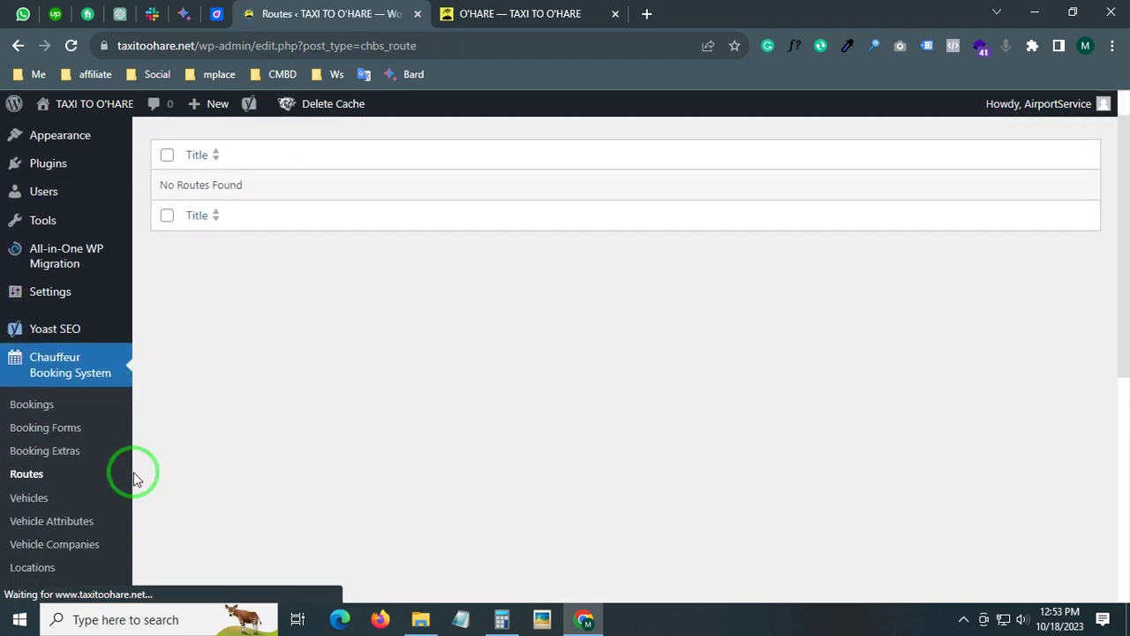
- Open the Vehicles list and examine the Minivan's net prices, including initial fees and per-mile, per-hour, waypoint and passenger prices
click(31, 497)
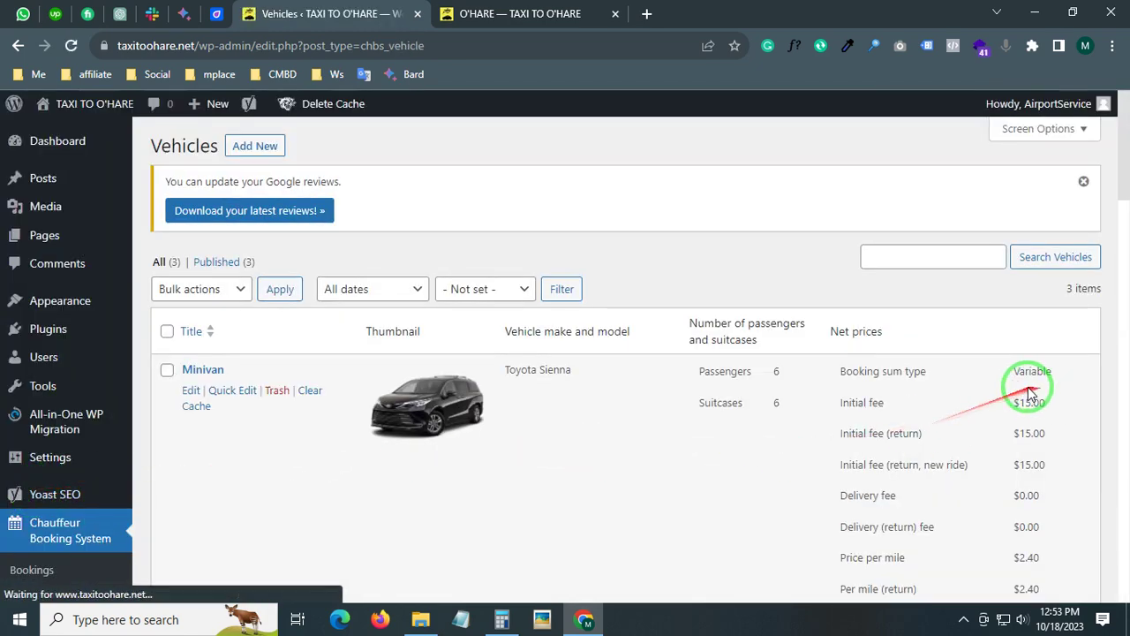
scroll(1033, 393, down, 2)
scroll(1033, 406, down, 1)
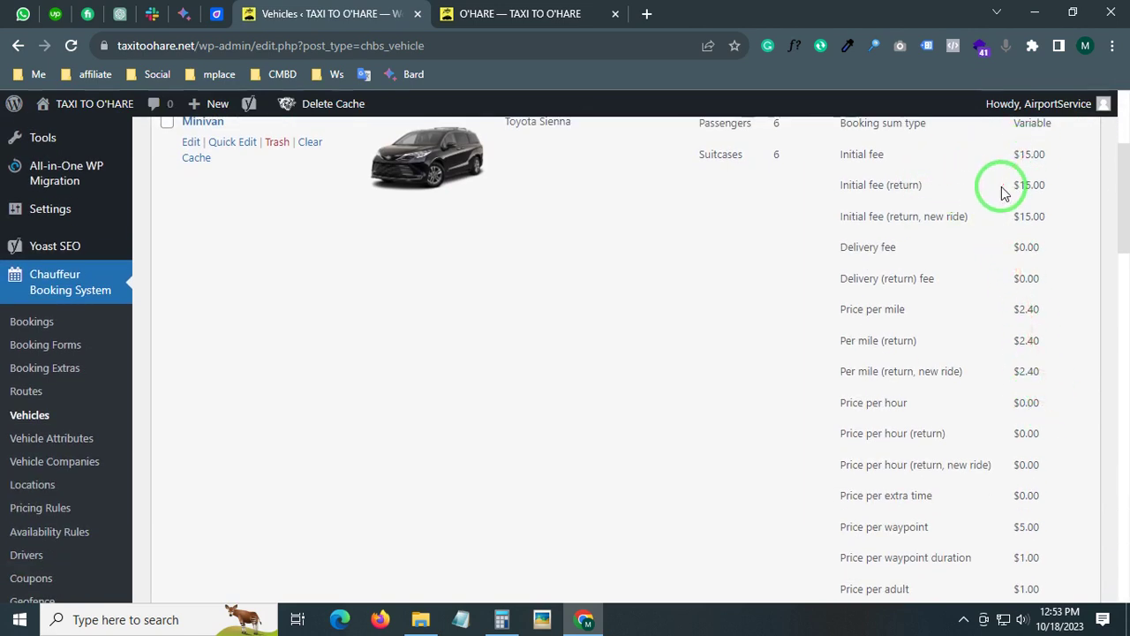
scroll(1051, 274, down, 1)
scroll(1051, 277, down, 2)
scroll(1053, 277, up, 2)
scroll(1053, 291, down, 1)
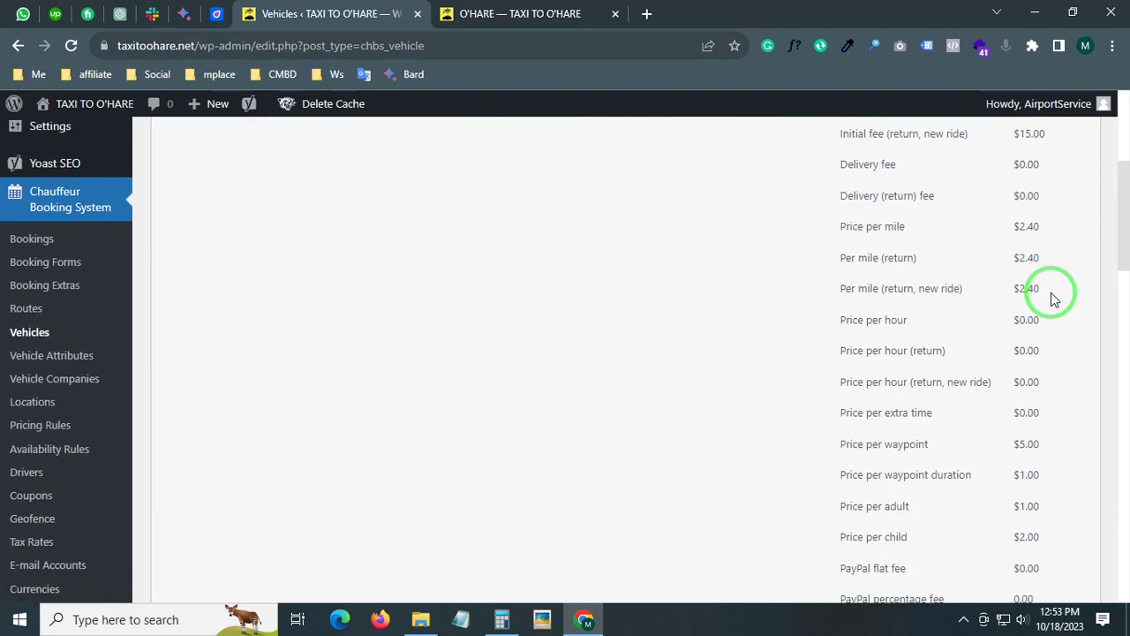
scroll(1051, 298, down, 1)
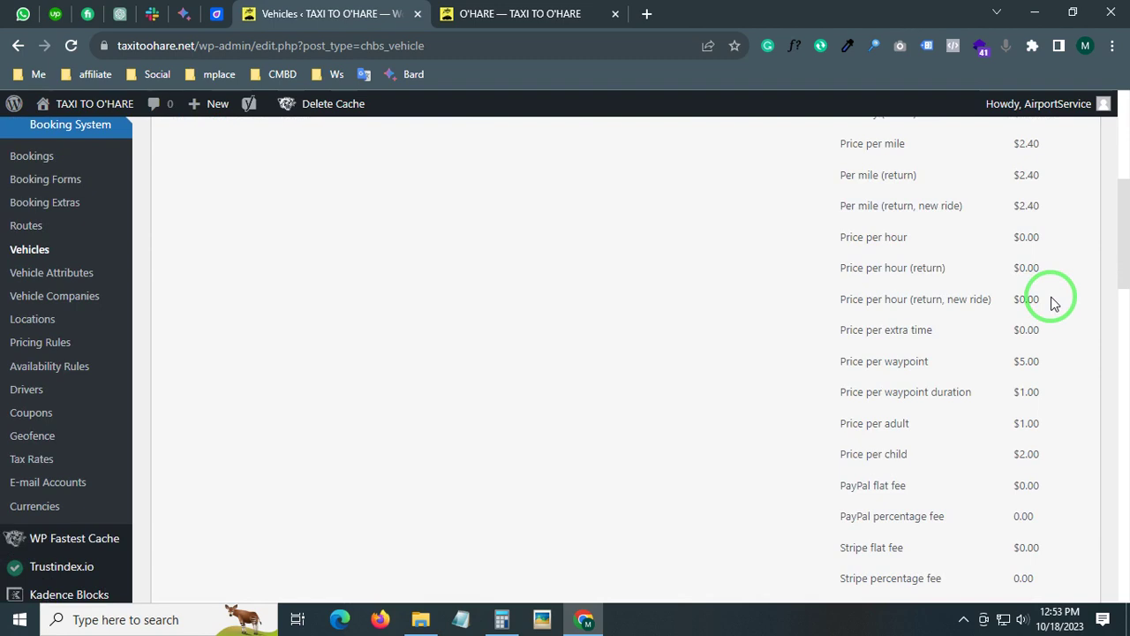
- Examine the Minivan's remaining prices and the SUV's net prices, including initial fees and per-mile, per-hour, waypoint and passenger prices
scroll(1052, 303, down, 1)
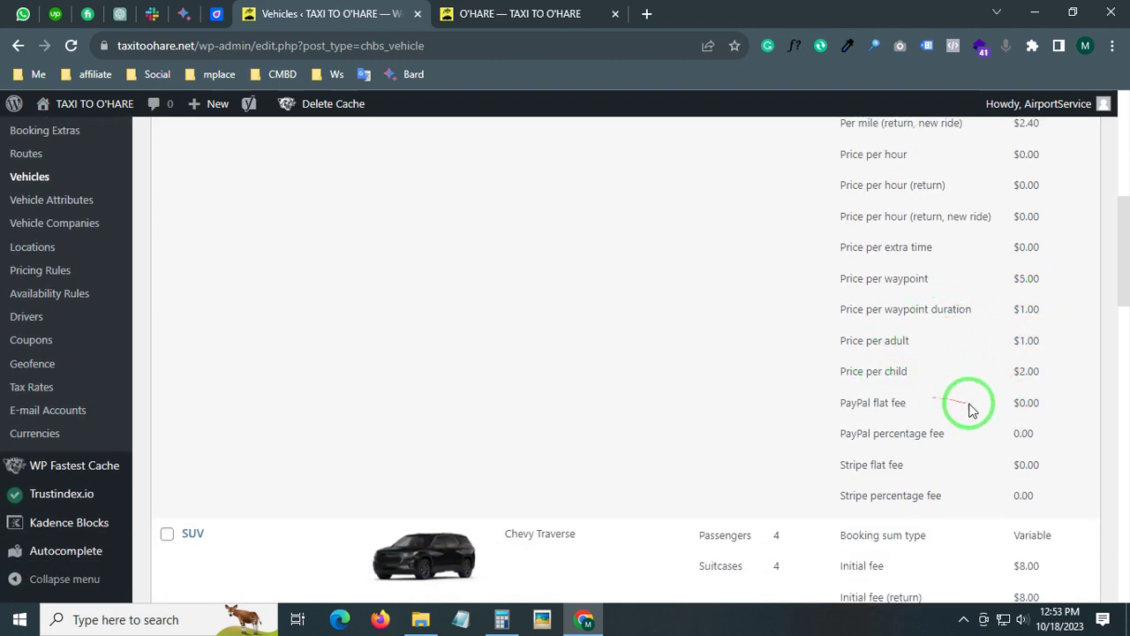
scroll(918, 461, down, 3)
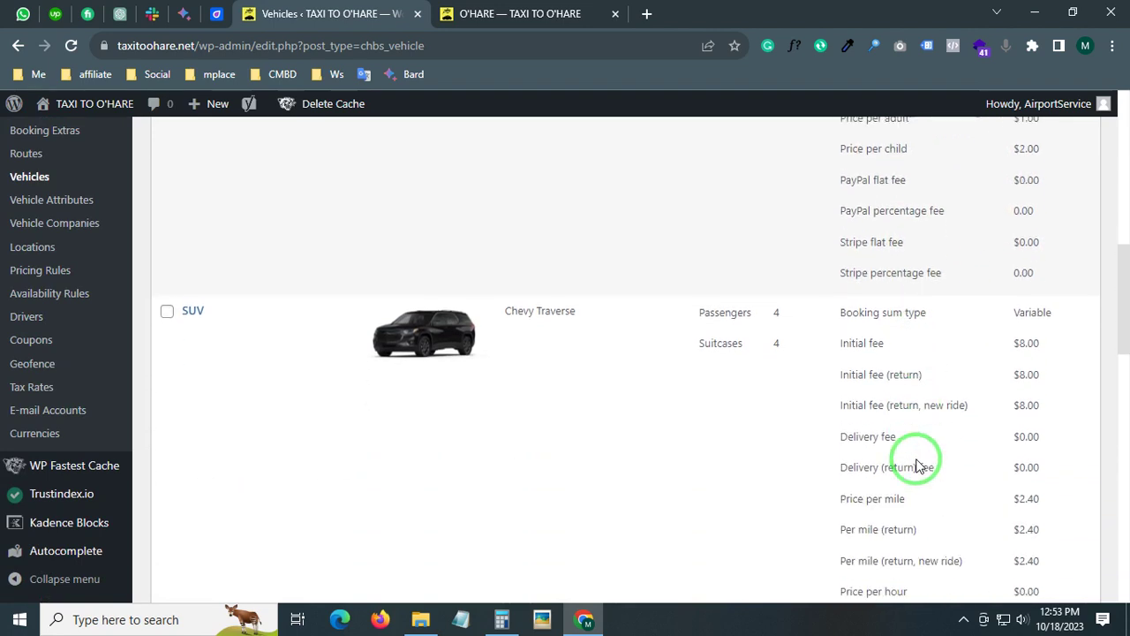
drag(1035, 318, 1015, 318)
scroll(939, 380, down, 1)
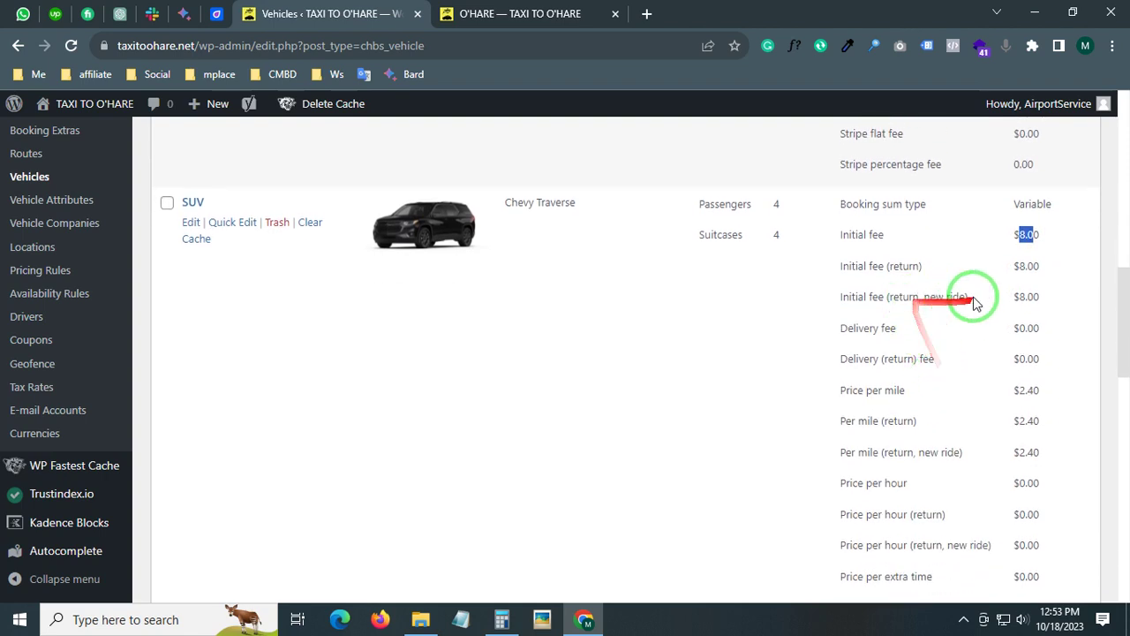
drag(1013, 265, 1047, 297)
click(1039, 298)
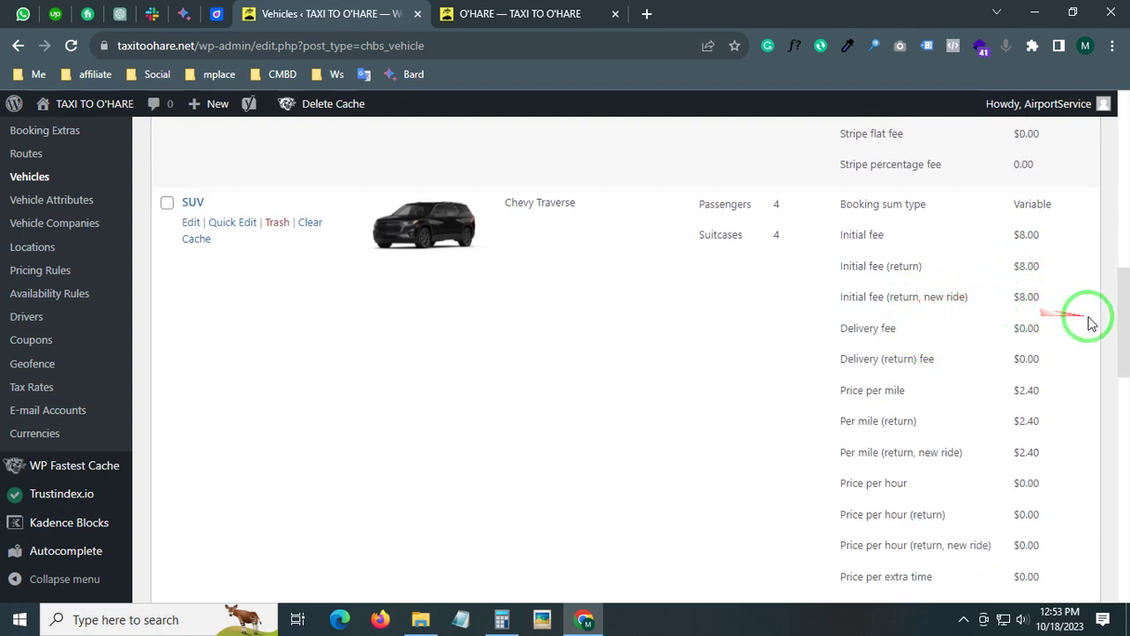
scroll(1092, 323, down, 1)
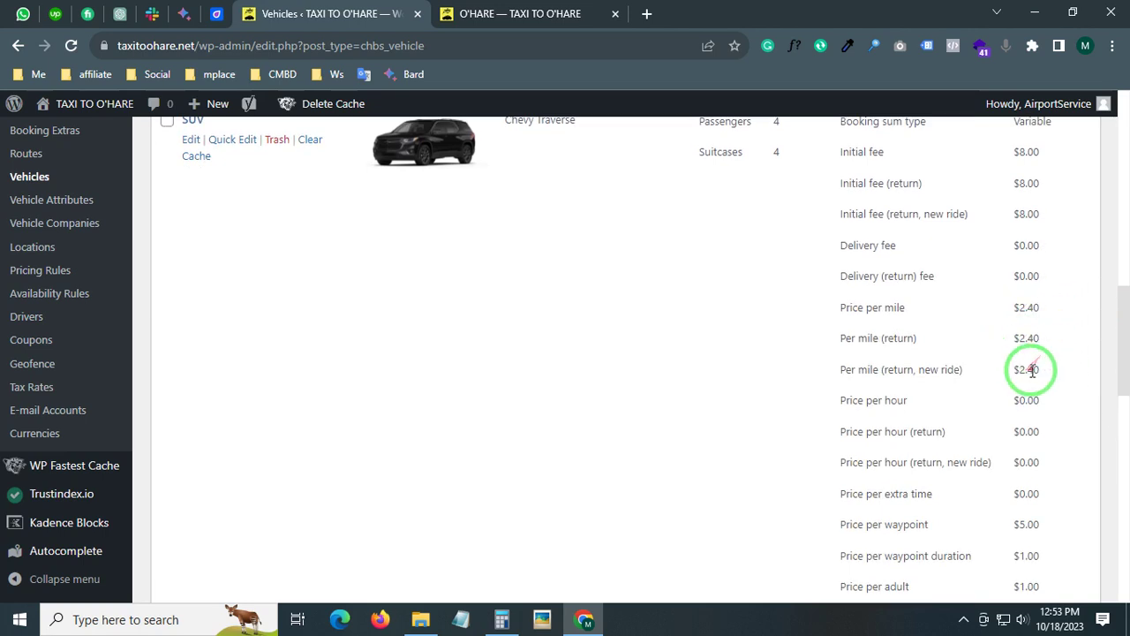
scroll(1049, 375, down, 1)
scroll(1049, 375, down, 1)
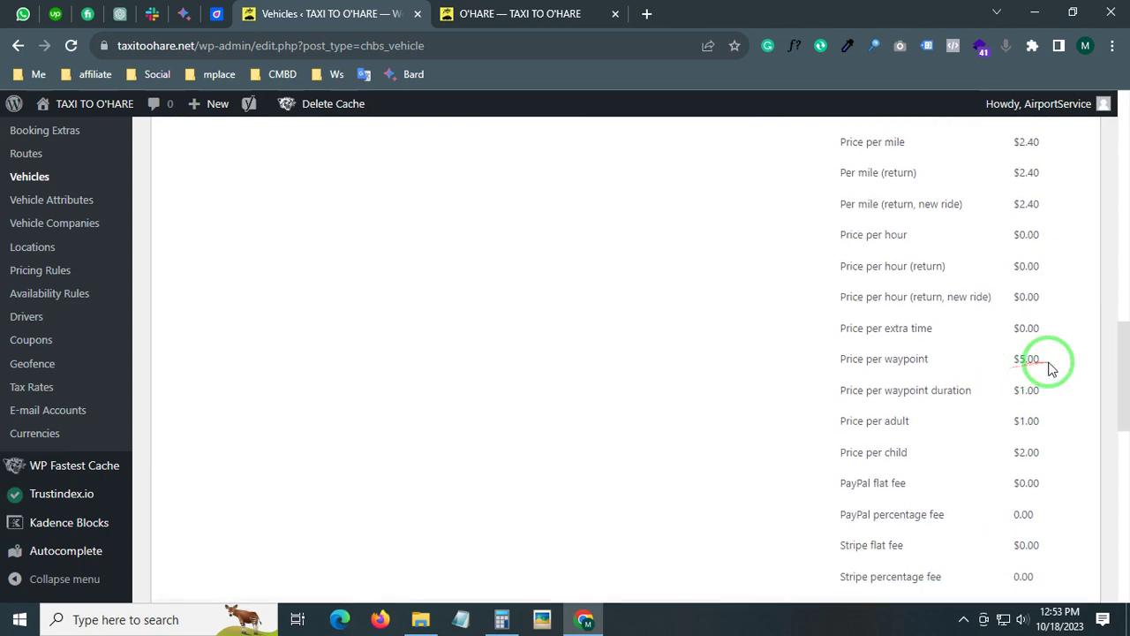
scroll(1033, 397, down, 1)
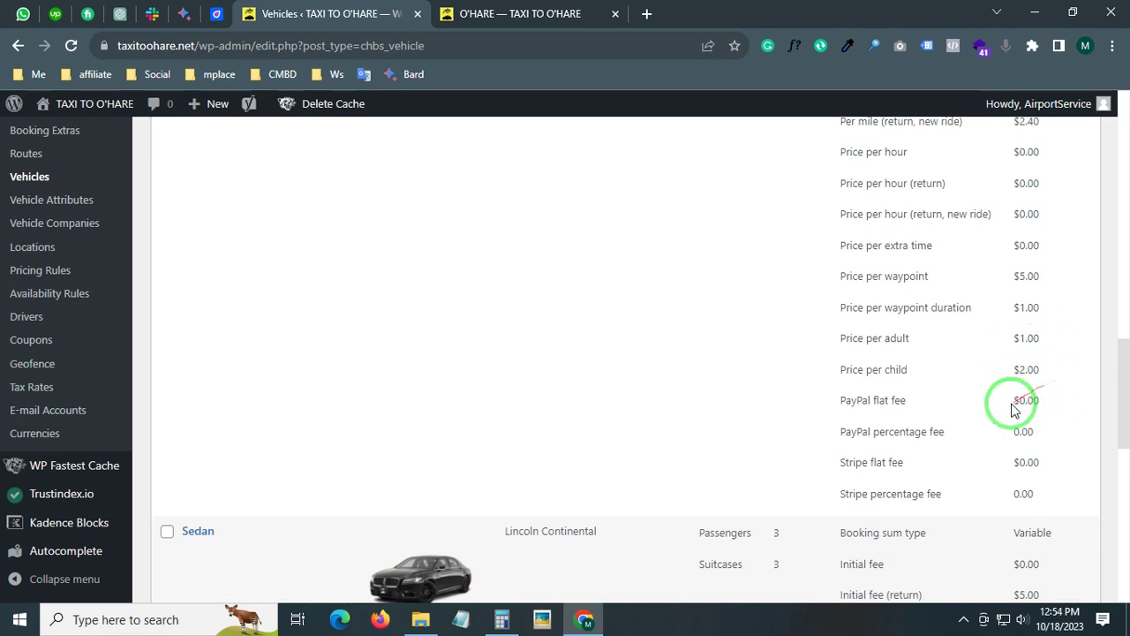
- Examine the Sedan's net prices, from the initial and per-mile fees through the passenger, PayPal and Stripe fees
scroll(1001, 417, down, 3)
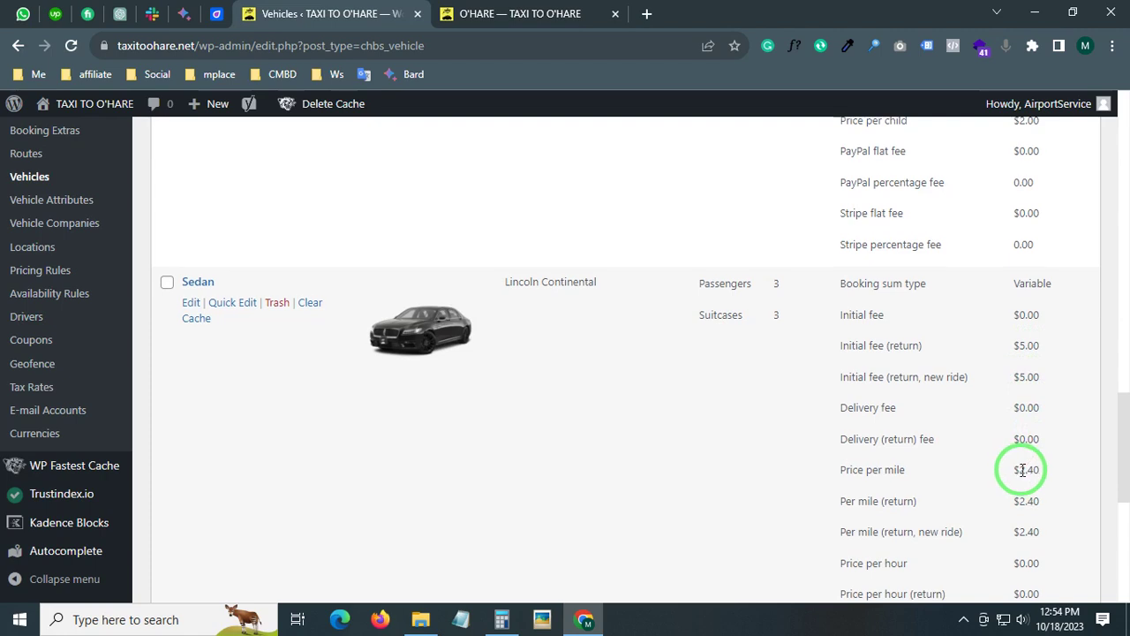
scroll(1022, 470, down, 1)
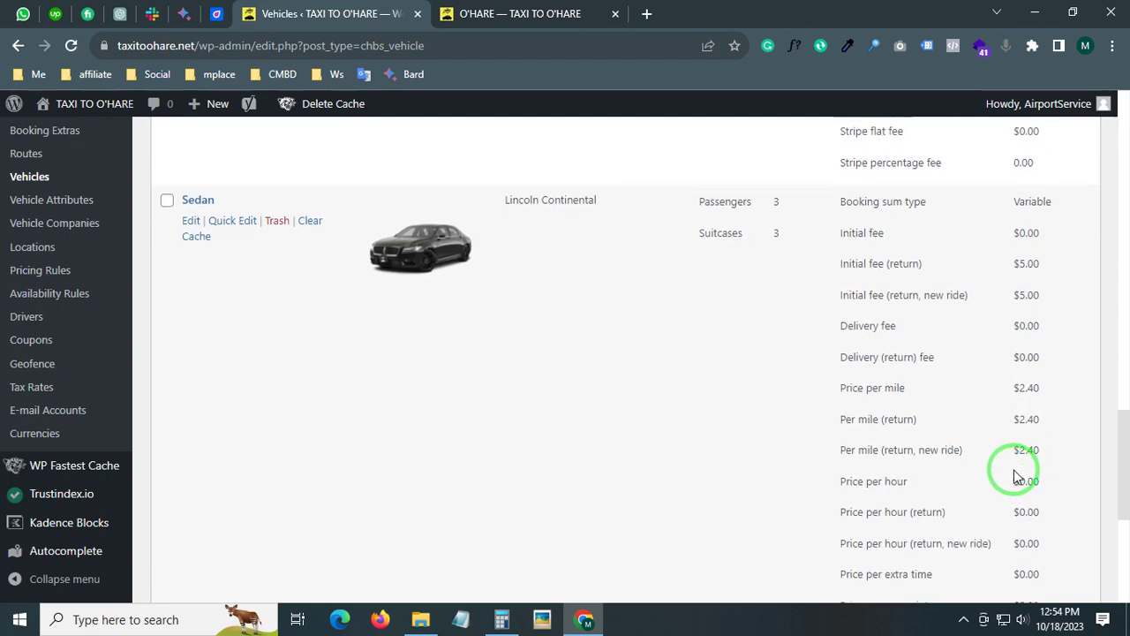
scroll(1016, 476, down, 1)
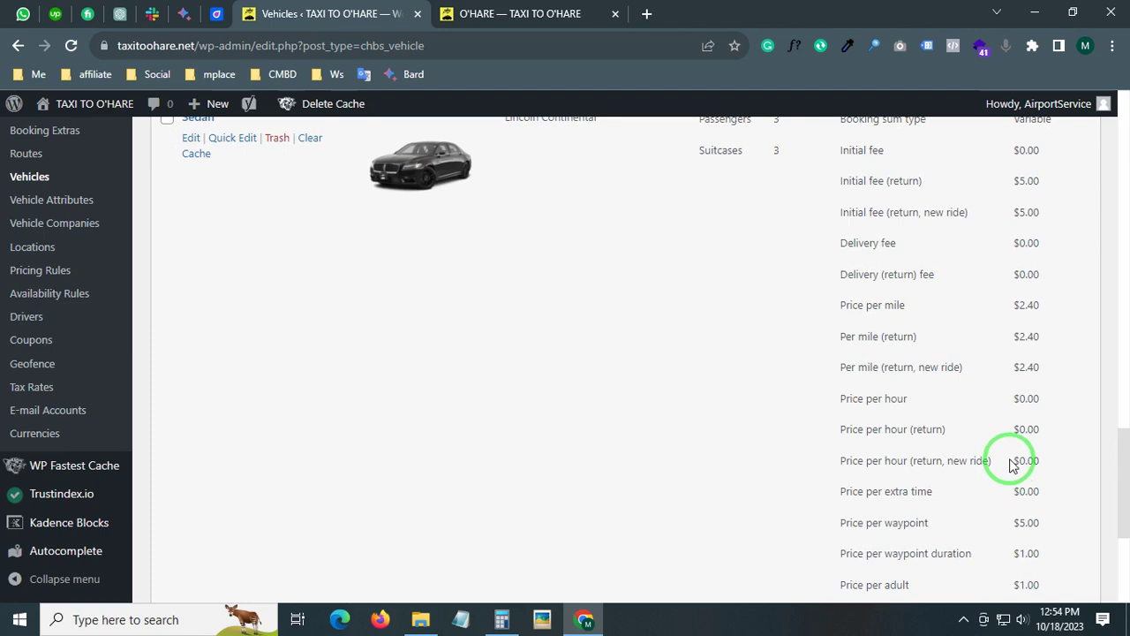
scroll(1012, 466, down, 1)
scroll(1012, 467, down, 1)
scroll(1012, 466, down, 1)
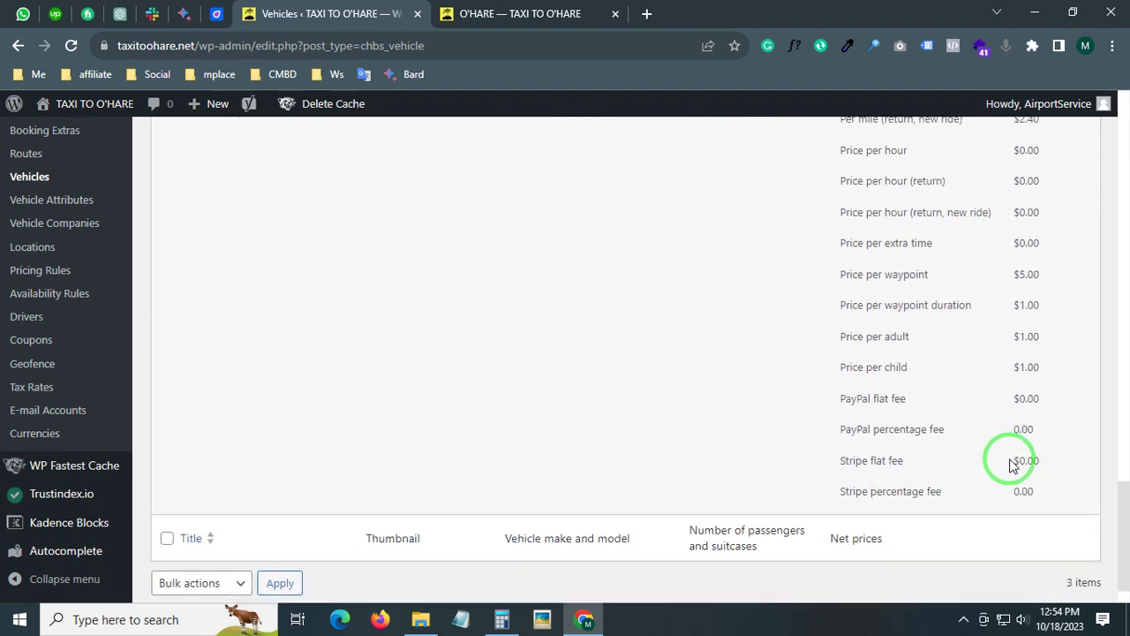
- Open the Minivan vehicle for editing and review its title, description text and featured image
scroll(542, 398, up, 5)
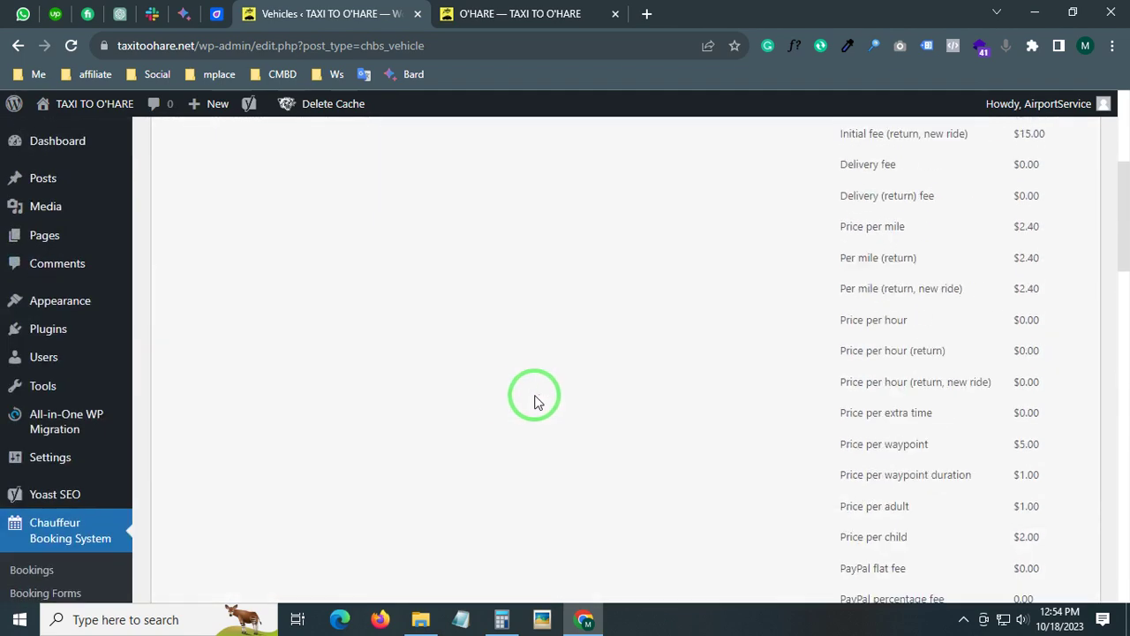
scroll(535, 401, up, 5)
click(189, 393)
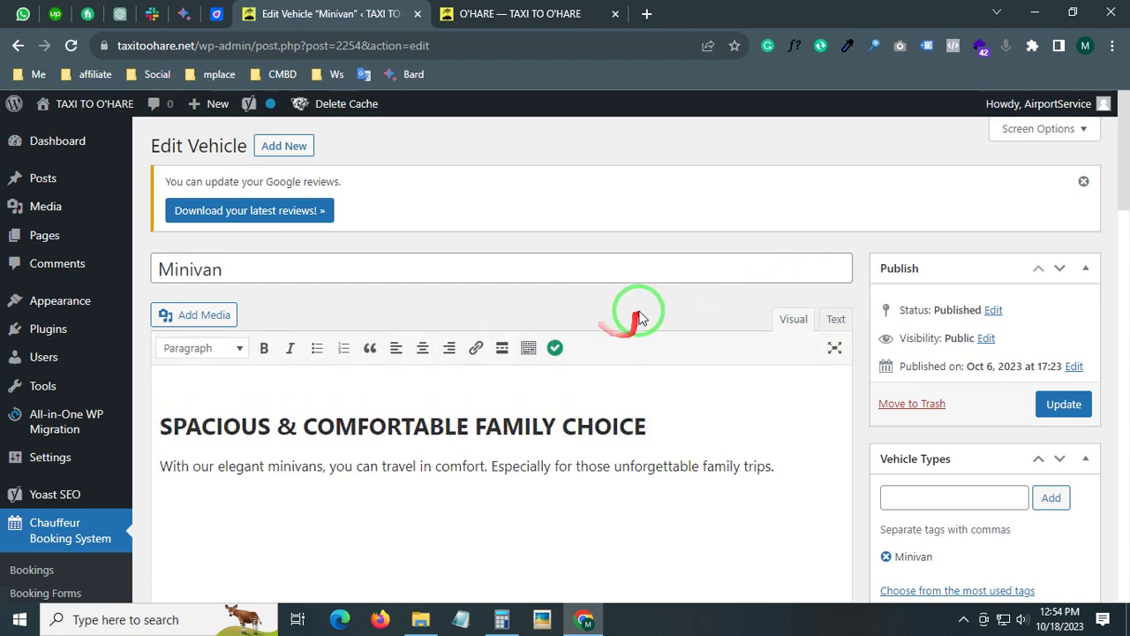
scroll(632, 258, down, 2)
scroll(574, 335, up, 1)
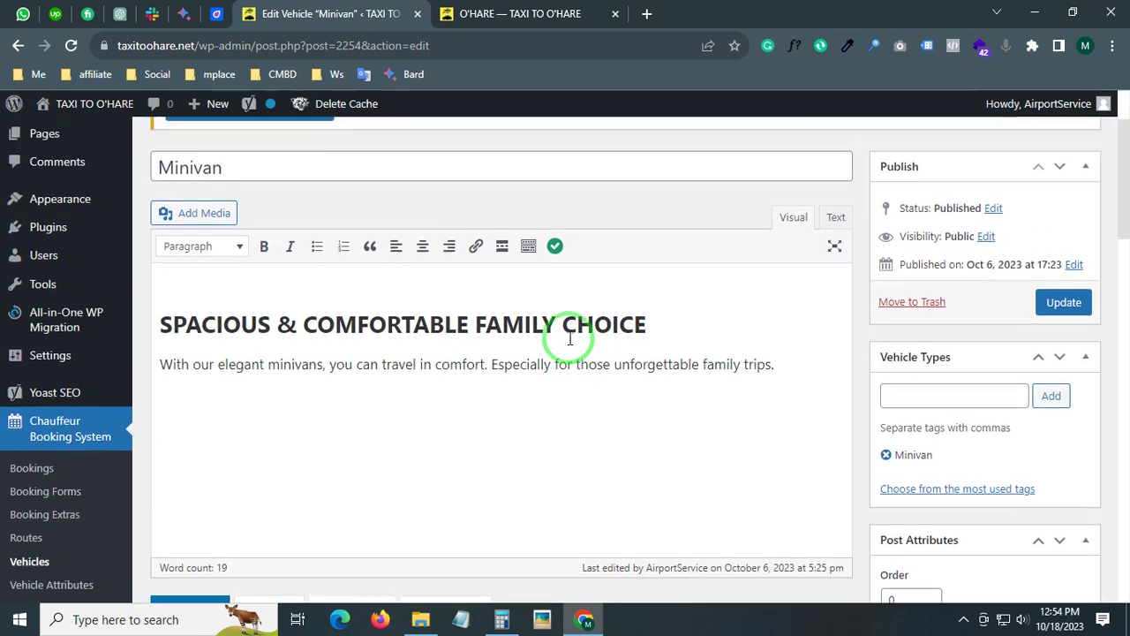
drag(596, 437, 159, 297)
scroll(797, 419, down, 3)
scroll(958, 411, up, 1)
scroll(958, 410, down, 3)
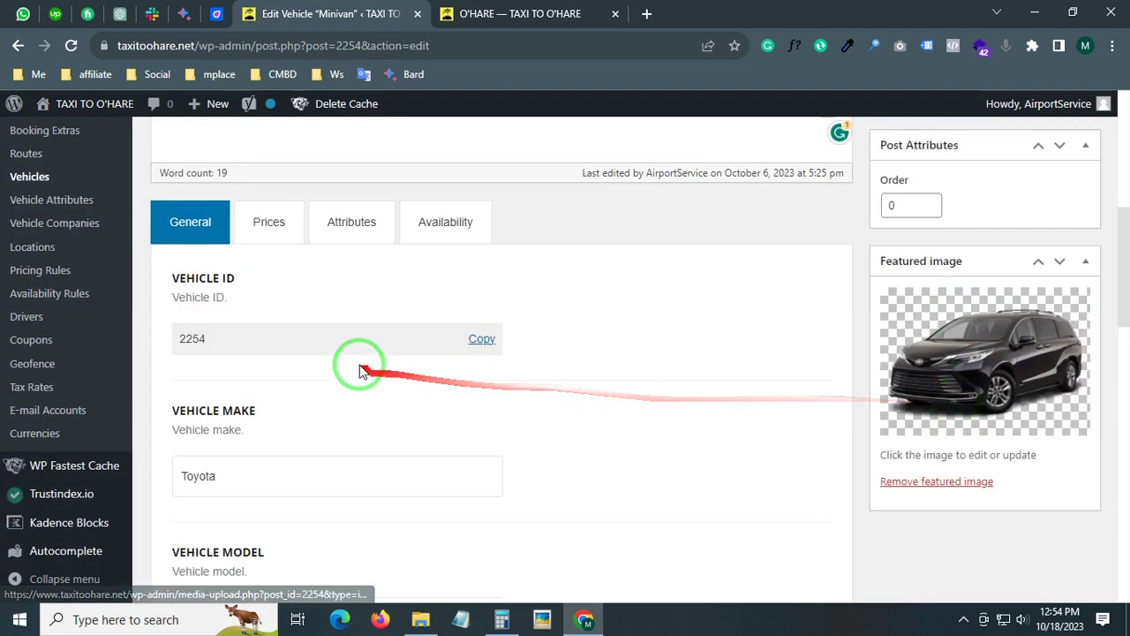
- Review the Minivan's general settings for vehicle make, model, company, number of passengers and number of suitcases
scroll(285, 262, down, 2)
scroll(265, 265, down, 2)
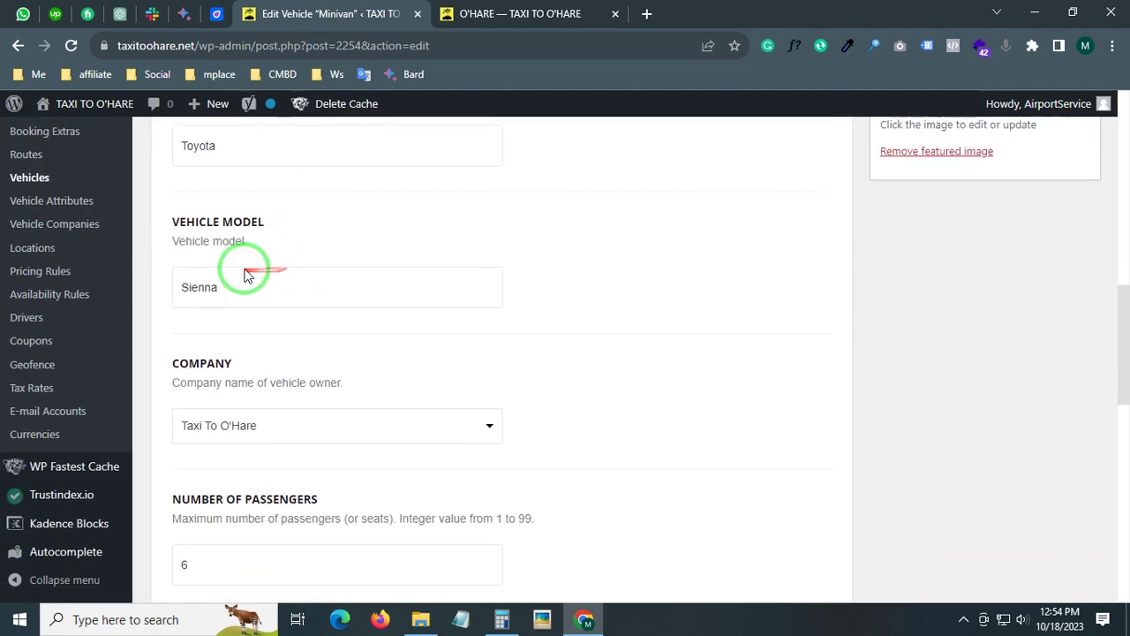
scroll(239, 267, up, 2)
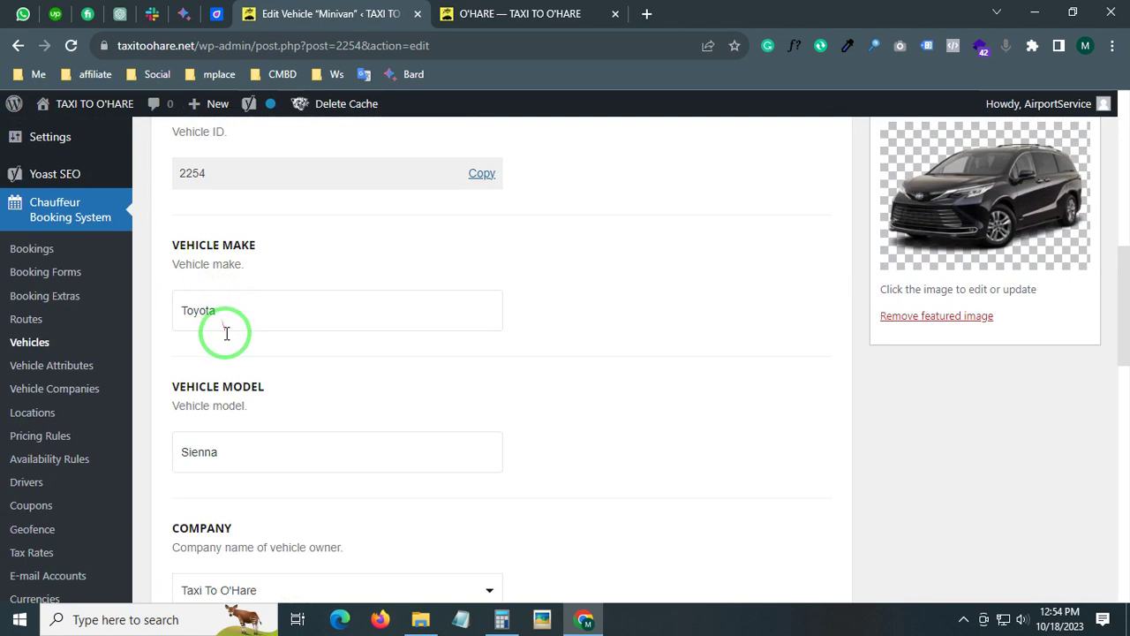
scroll(227, 371, up, 1)
scroll(227, 411, down, 3)
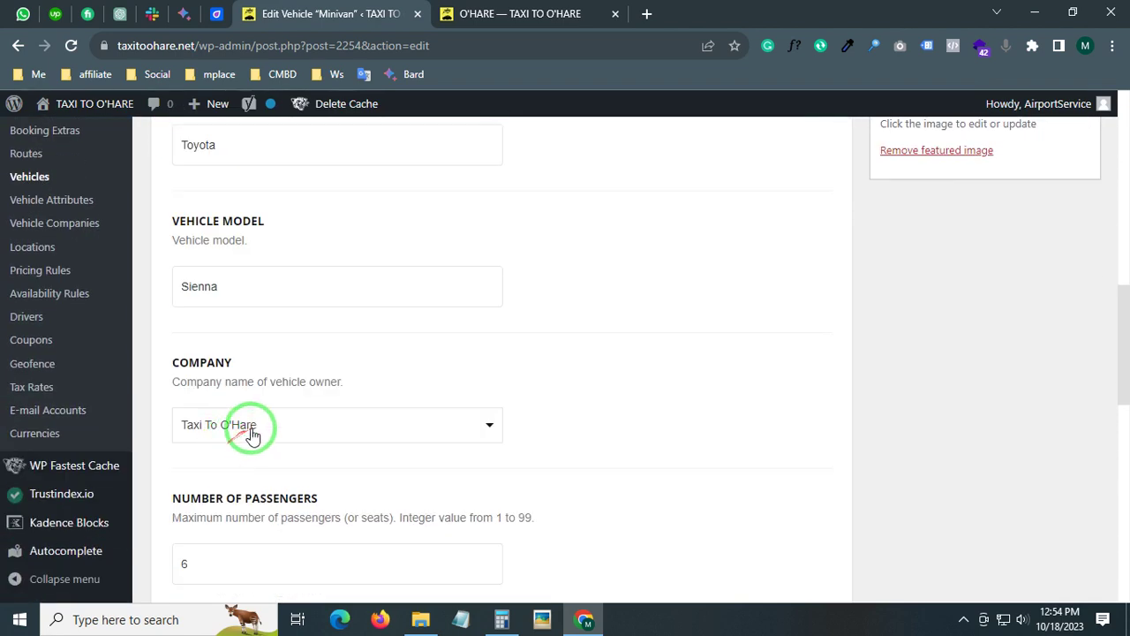
click(298, 430)
click(301, 433)
scroll(232, 434, down, 2)
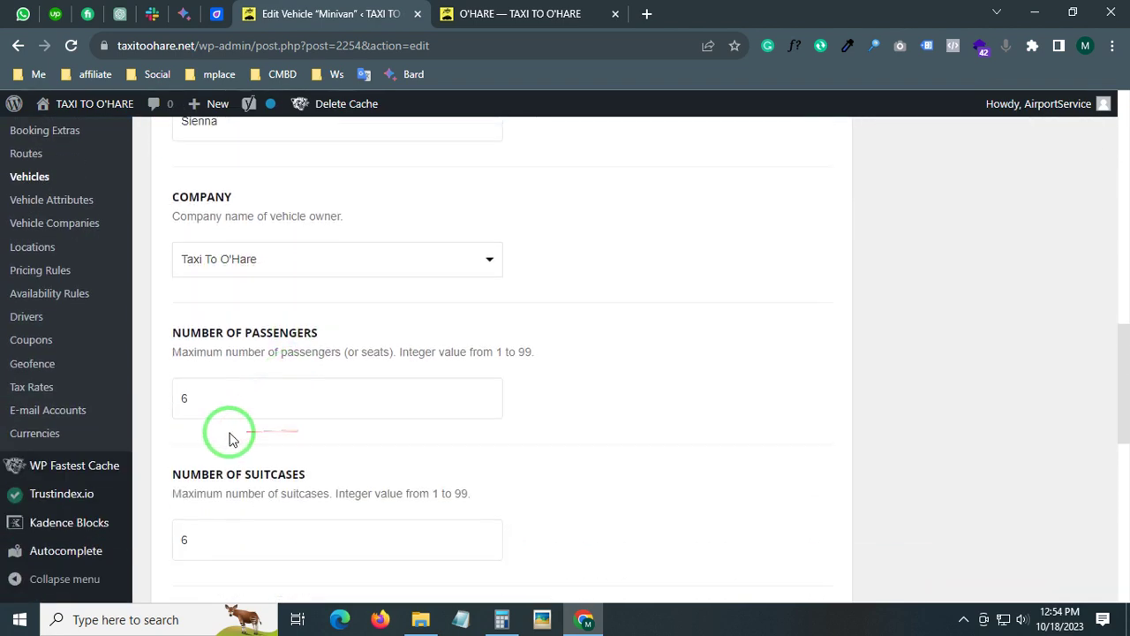
scroll(222, 434, down, 2)
scroll(219, 435, down, 1)
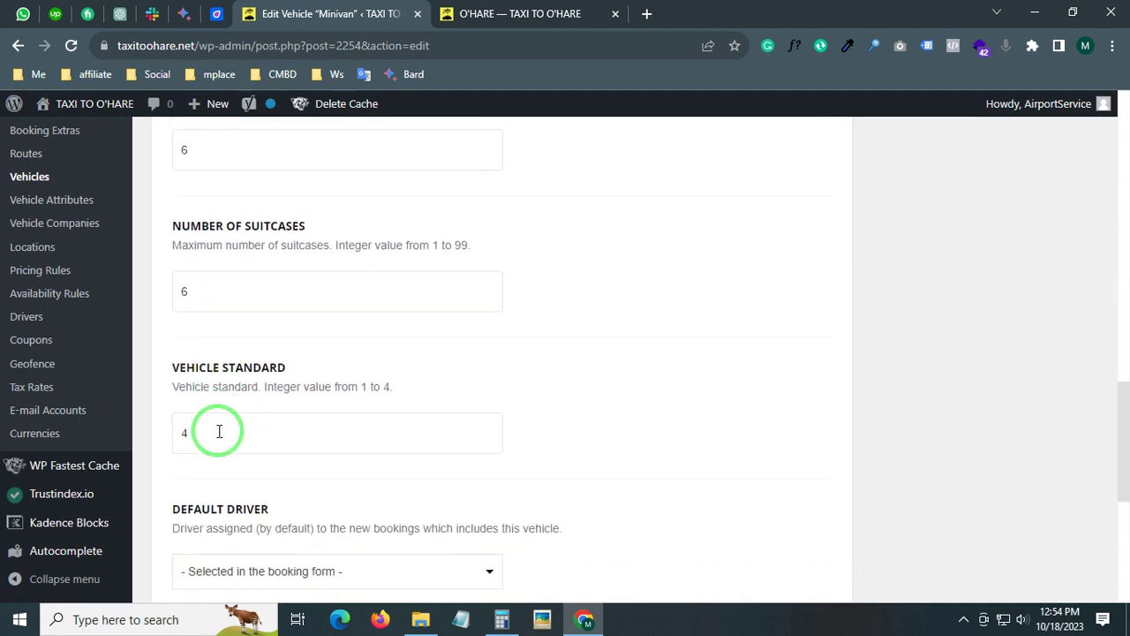
- Check the Minivan's vehicle standard, default driver options, base location and gallery settings
scroll(219, 430, down, 1)
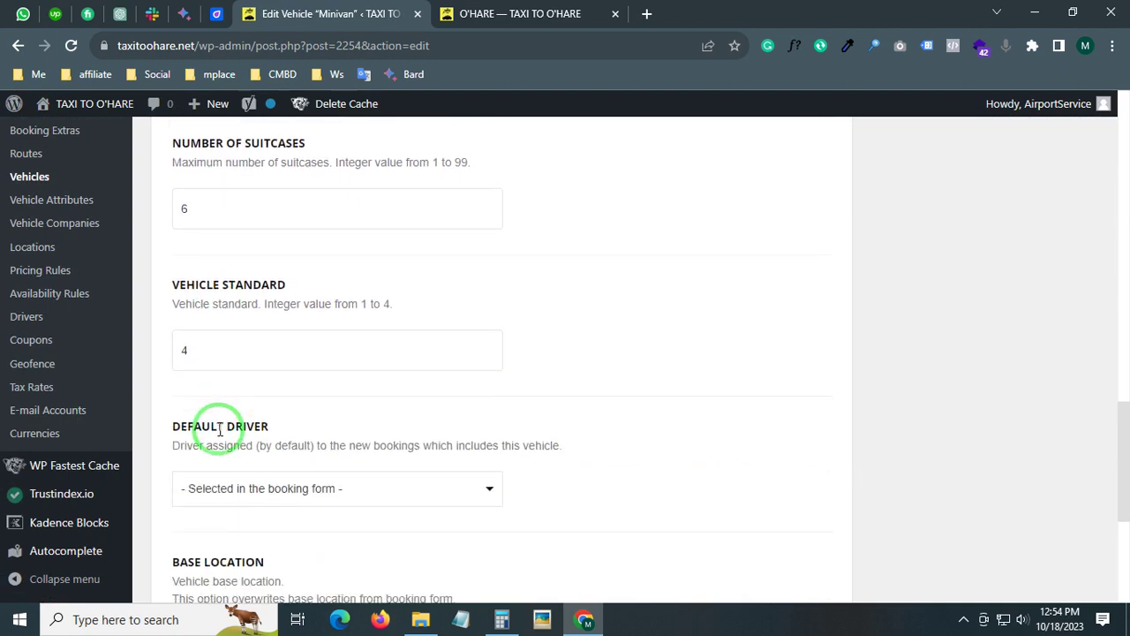
scroll(220, 430, down, 1)
scroll(220, 430, down, 1)
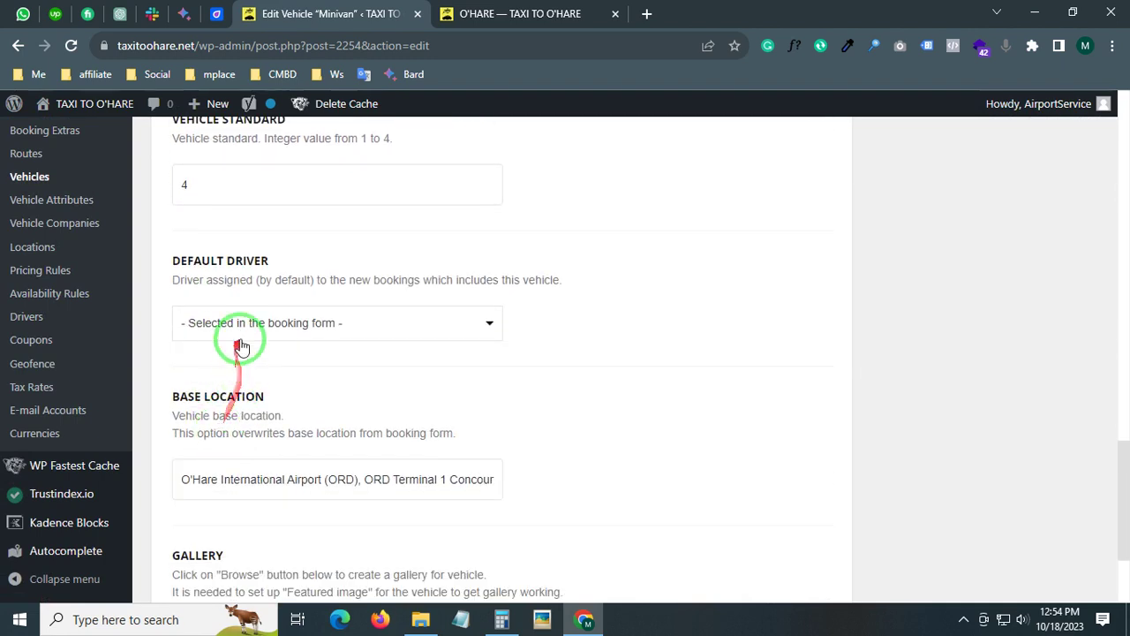
scroll(230, 424, down, 1)
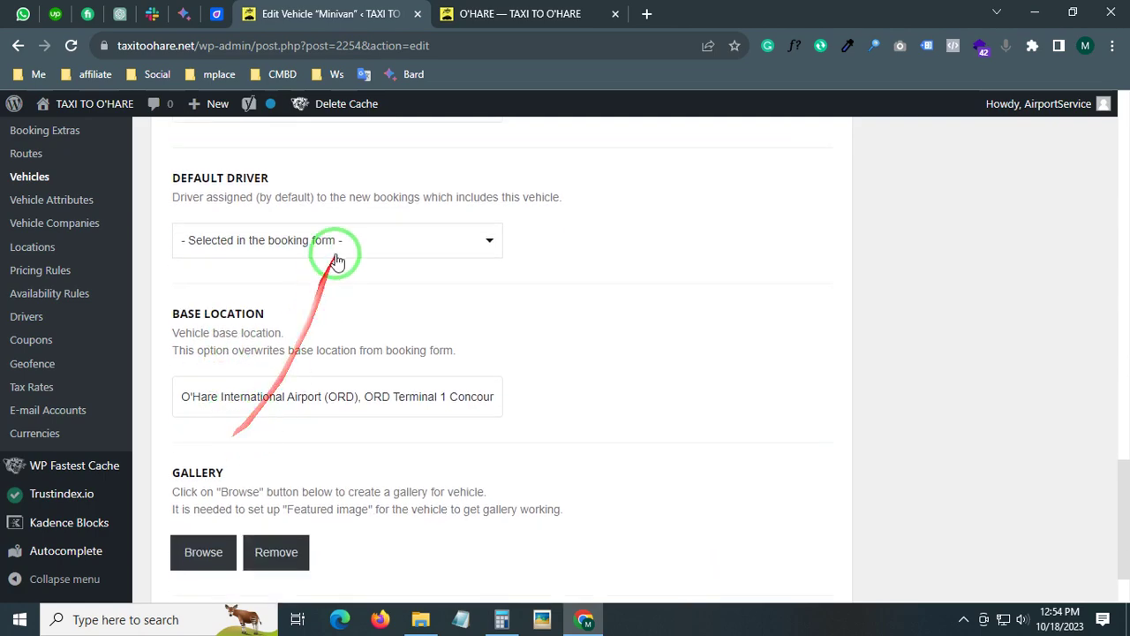
click(336, 247)
click(267, 385)
scroll(265, 391, down, 1)
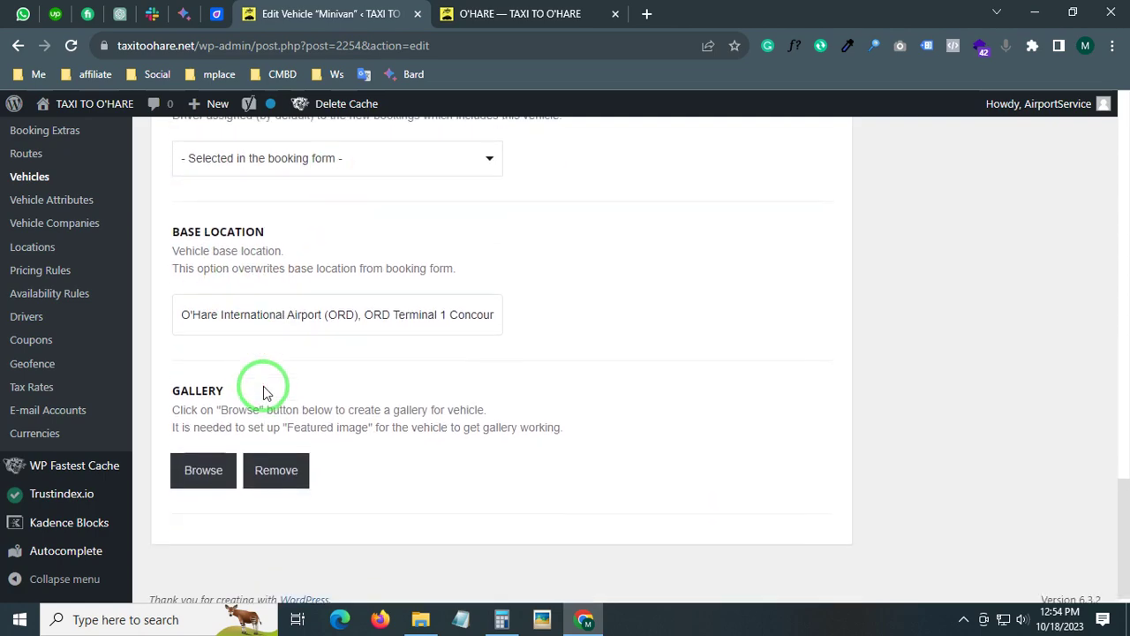
- Open the Minivan's price settings and examine the fixed, initial, delivery and per-mile prices
scroll(265, 391, up, 10)
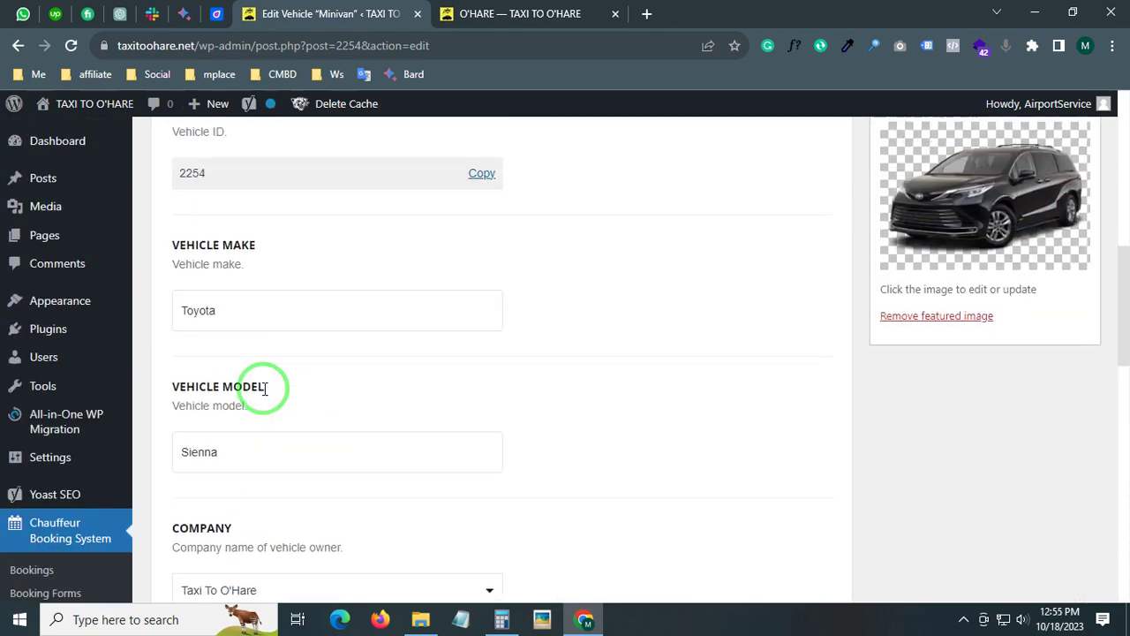
scroll(263, 388, up, 3)
click(263, 305)
scroll(212, 309, down, 2)
scroll(231, 335, down, 2)
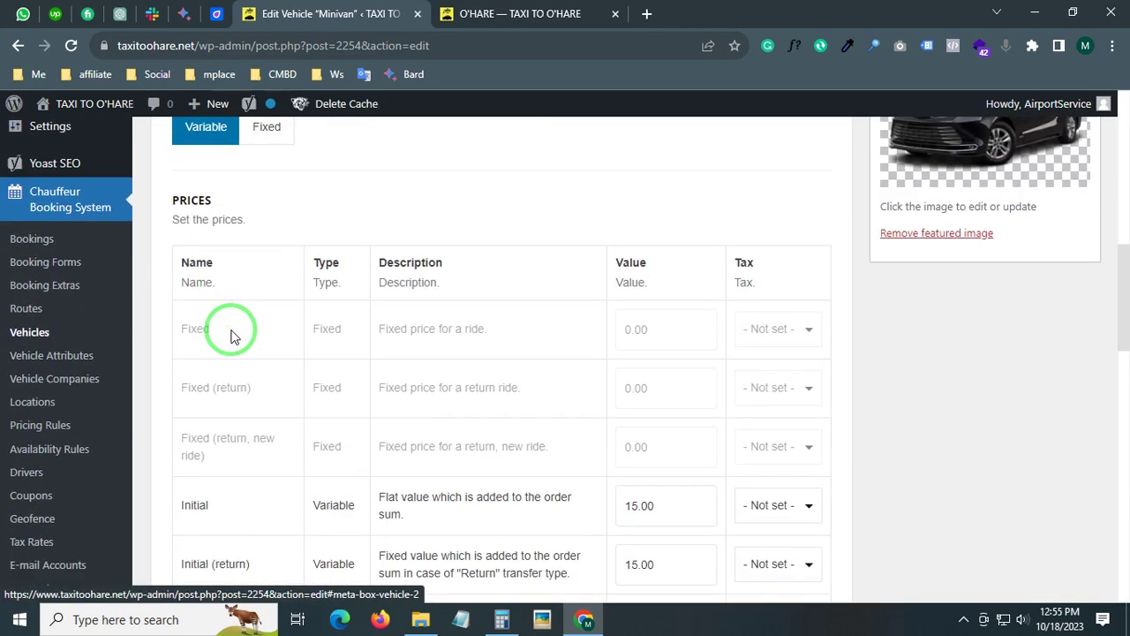
scroll(231, 336, down, 1)
drag(336, 421, 679, 471)
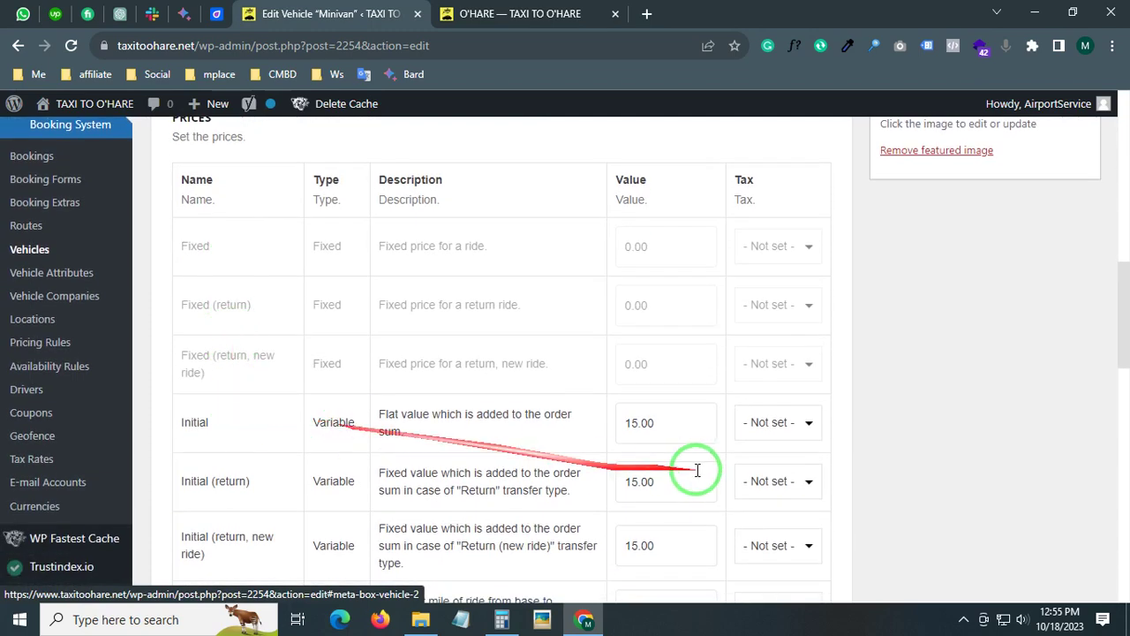
mouse_move(340, 462)
mouse_down()
mouse_move(239, 480)
mouse_move(542, 504)
mouse_move(651, 490)
mouse_move(310, 492)
mouse_move(662, 504)
mouse_up()
scroll(651, 490, down, 1)
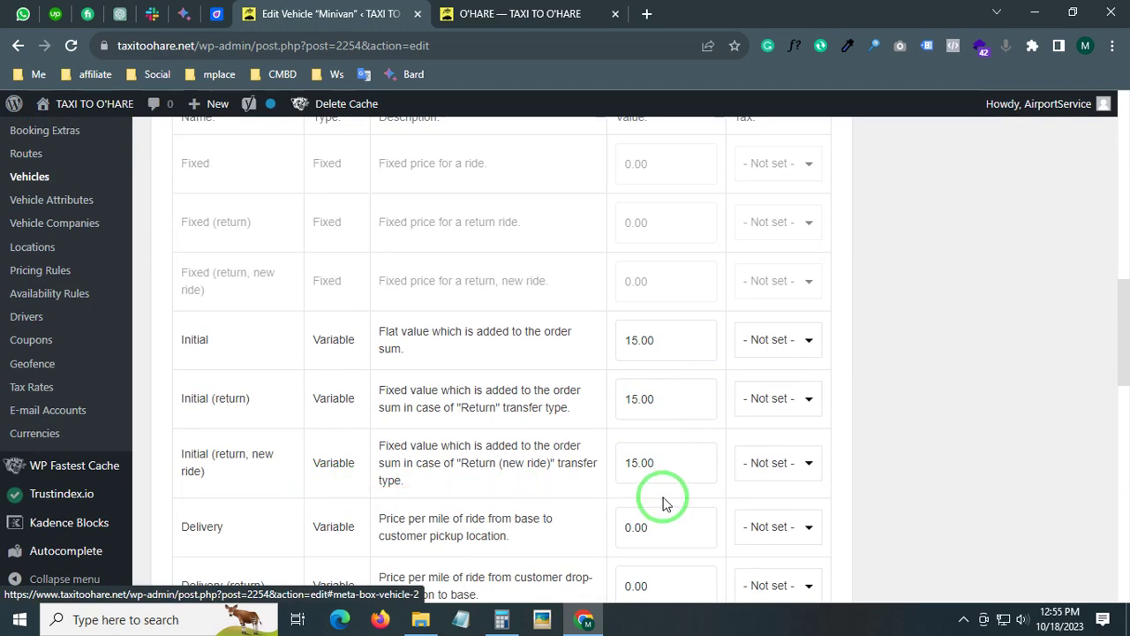
scroll(665, 503, down, 2)
mouse_move(497, 518)
mouse_down()
mouse_move(297, 492)
mouse_move(650, 483)
mouse_up()
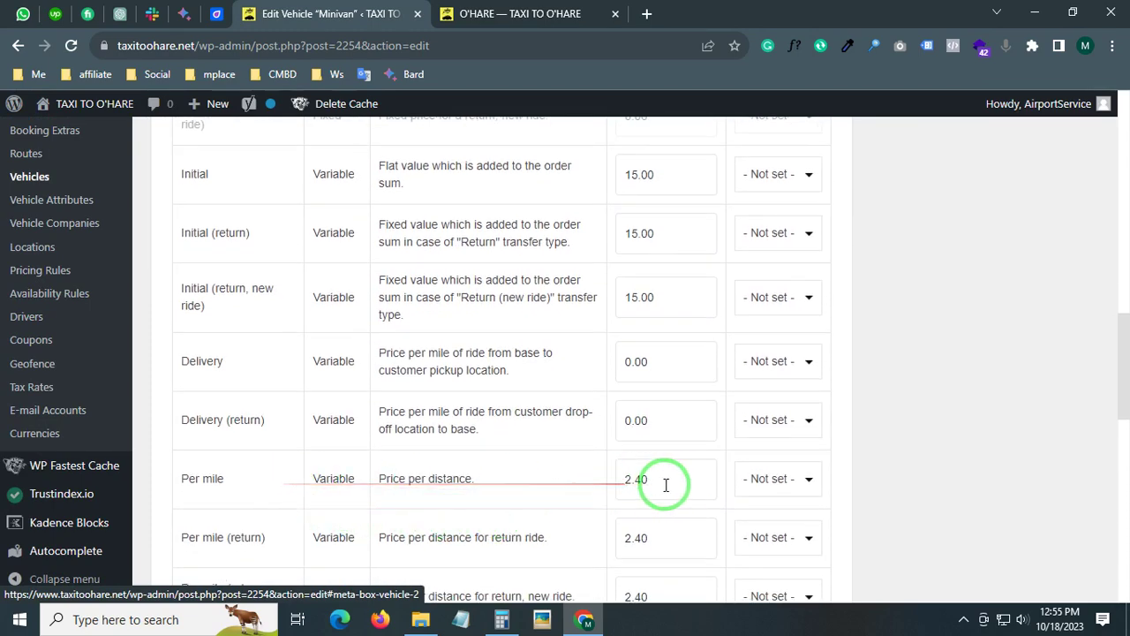
- Examine the Minivan's per-hour, extra time, waypoint, adult and child prices and its PayPal and Stripe fees
scroll(681, 483, down, 1)
scroll(677, 486, down, 3)
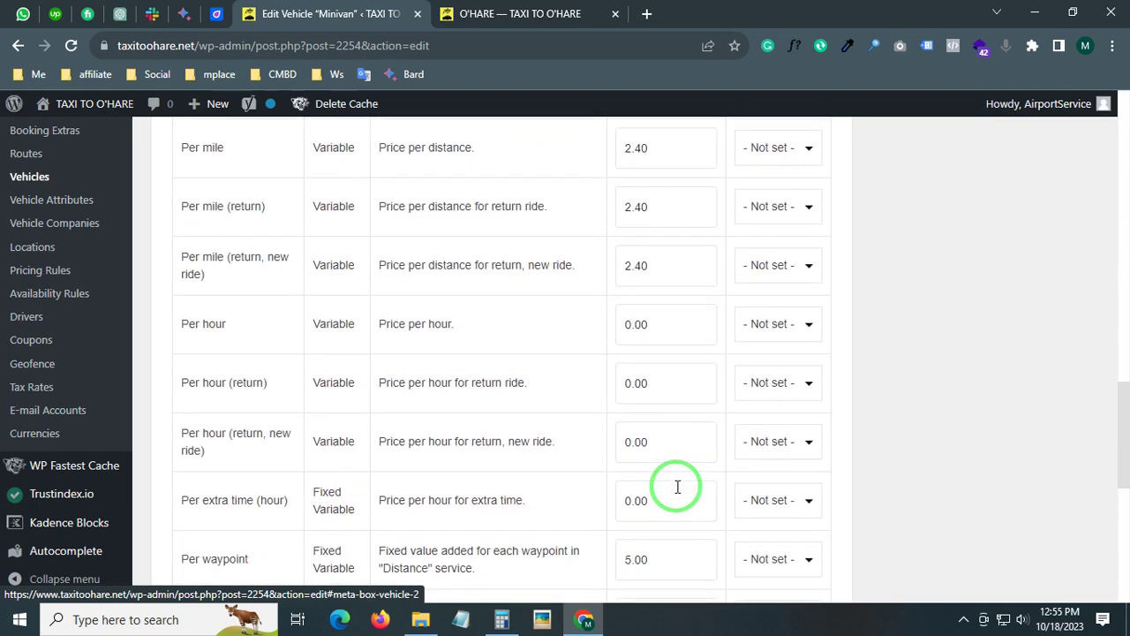
scroll(677, 486, down, 2)
mouse_move(676, 487)
mouse_down()
mouse_move(189, 411)
mouse_move(655, 403)
mouse_up()
scroll(577, 421, down, 1)
mouse_move(577, 421)
mouse_down()
mouse_move(194, 391)
mouse_move(497, 396)
mouse_up()
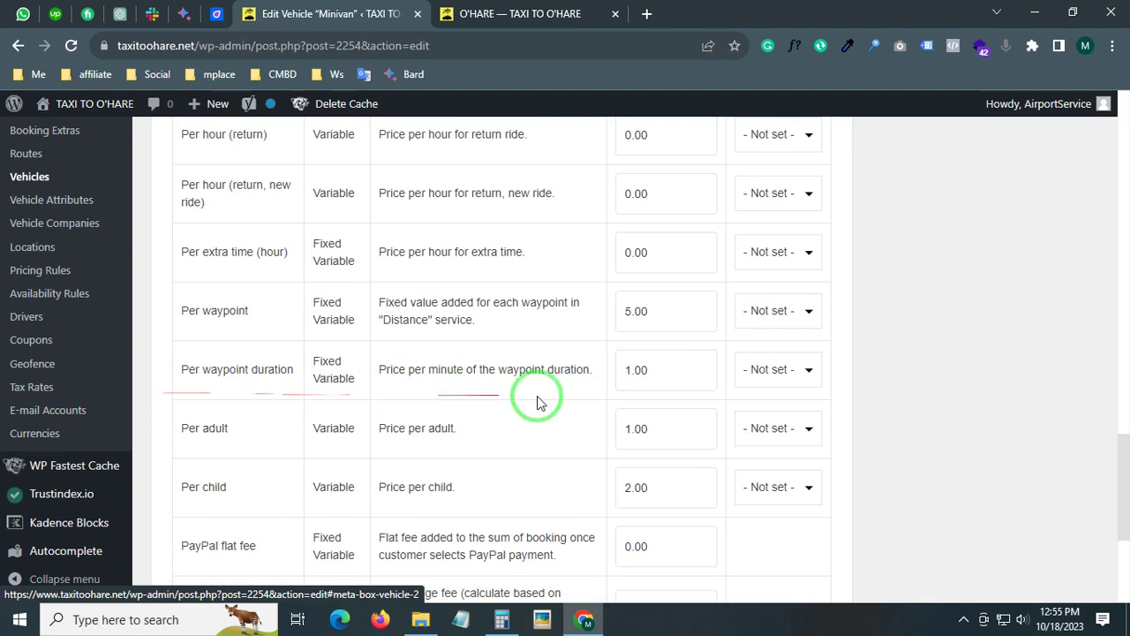
scroll(574, 403, down, 2)
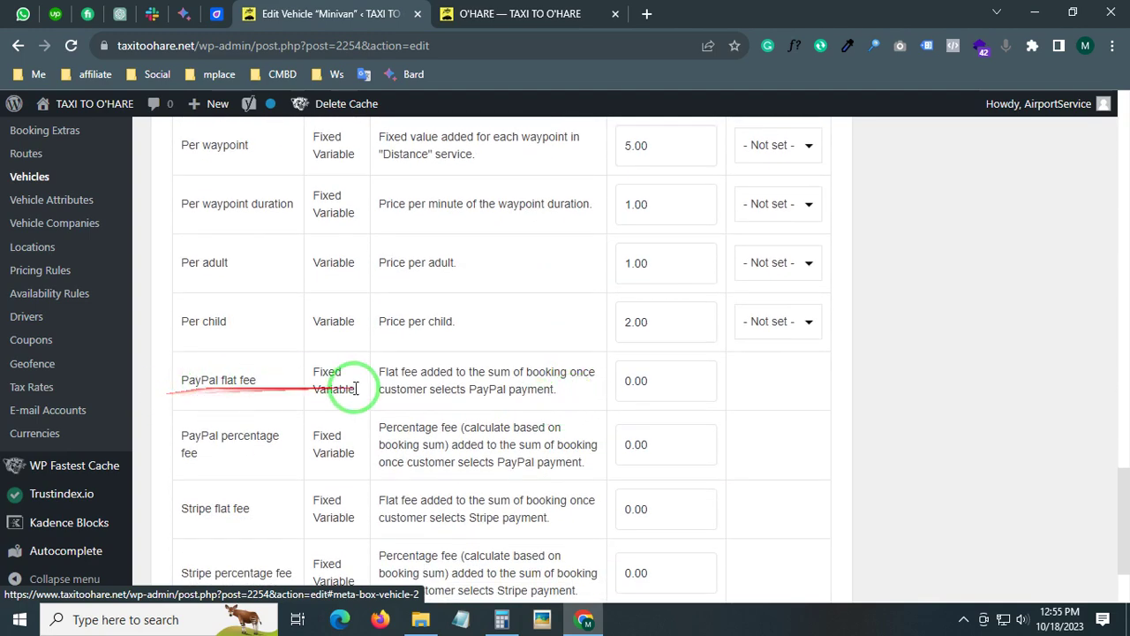
scroll(596, 381, down, 2)
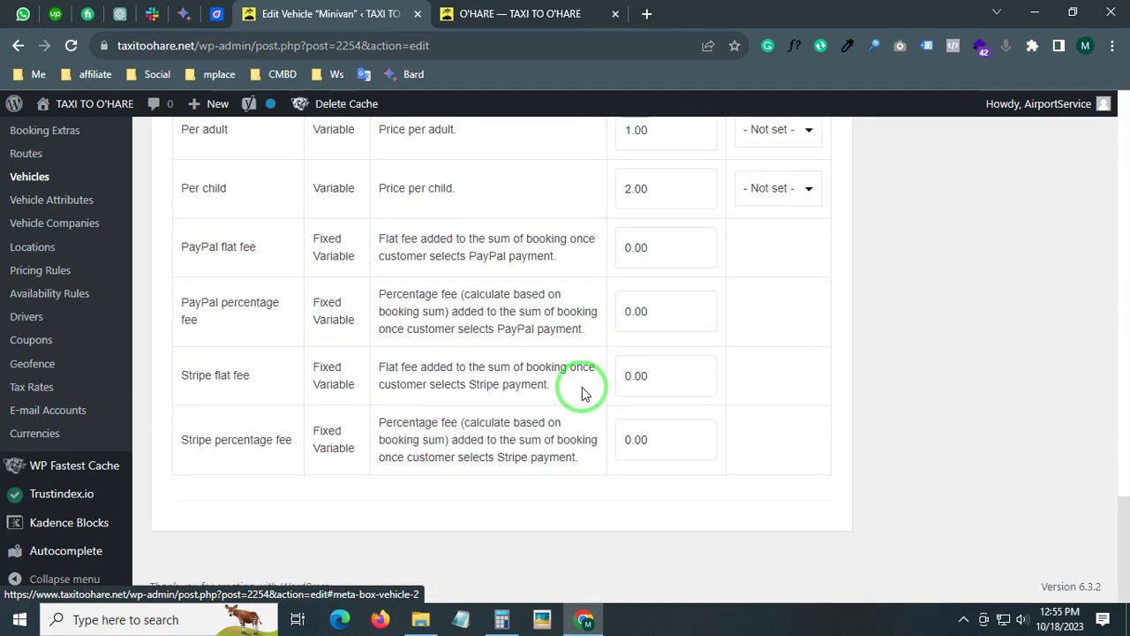
- Open the Minivan's attribute settings and view the Child Car Seats options
scroll(581, 394, up, 15)
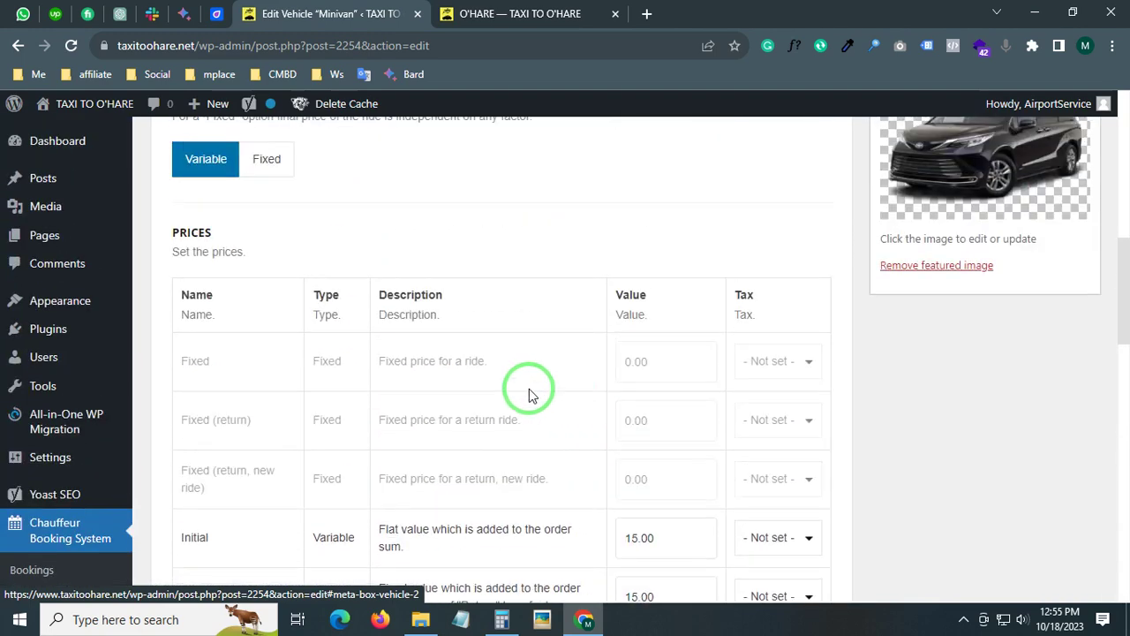
drag(529, 391, 181, 415)
click(347, 259)
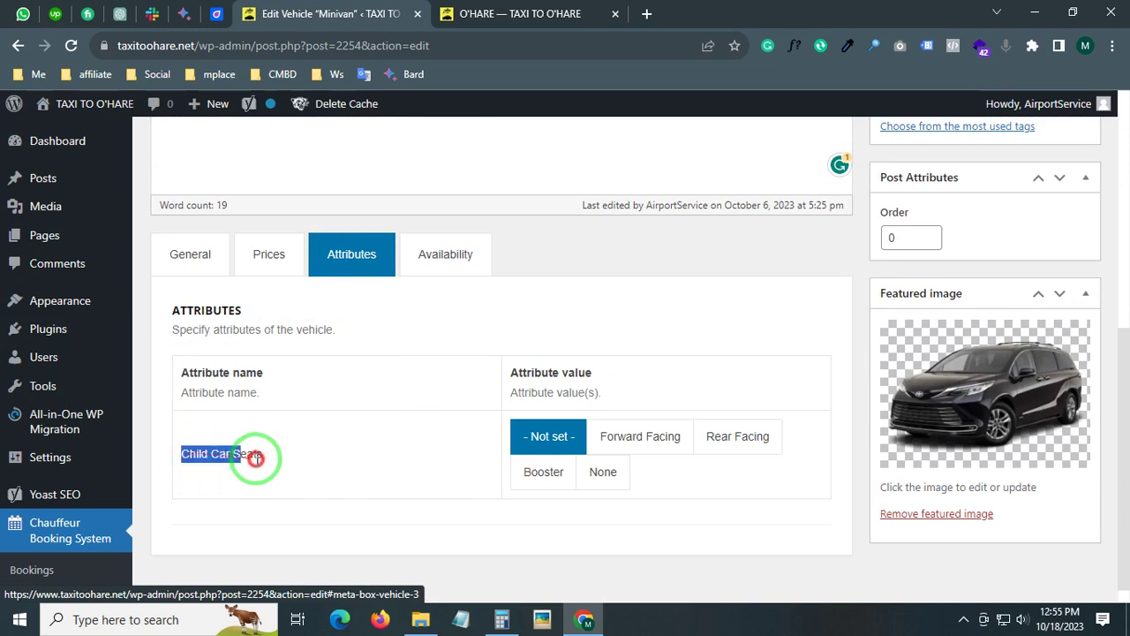
- Open the Minivan's availability settings and check the excluded dates and the available days
drag(234, 455, 269, 465)
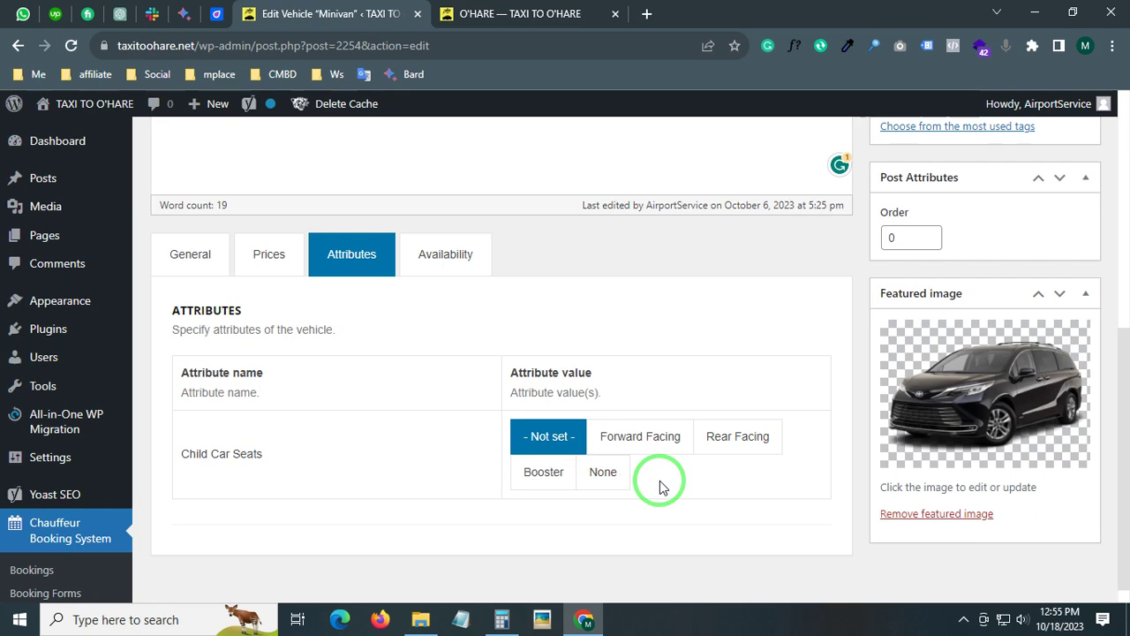
click(441, 258)
scroll(441, 277, down, 2)
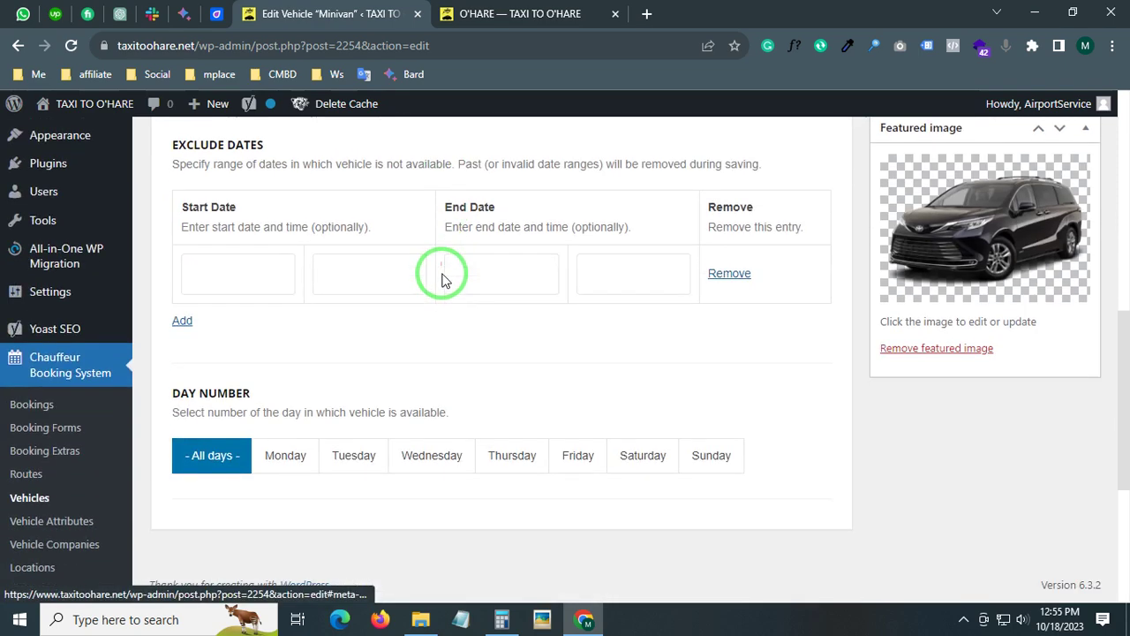
scroll(227, 446, up, 10)
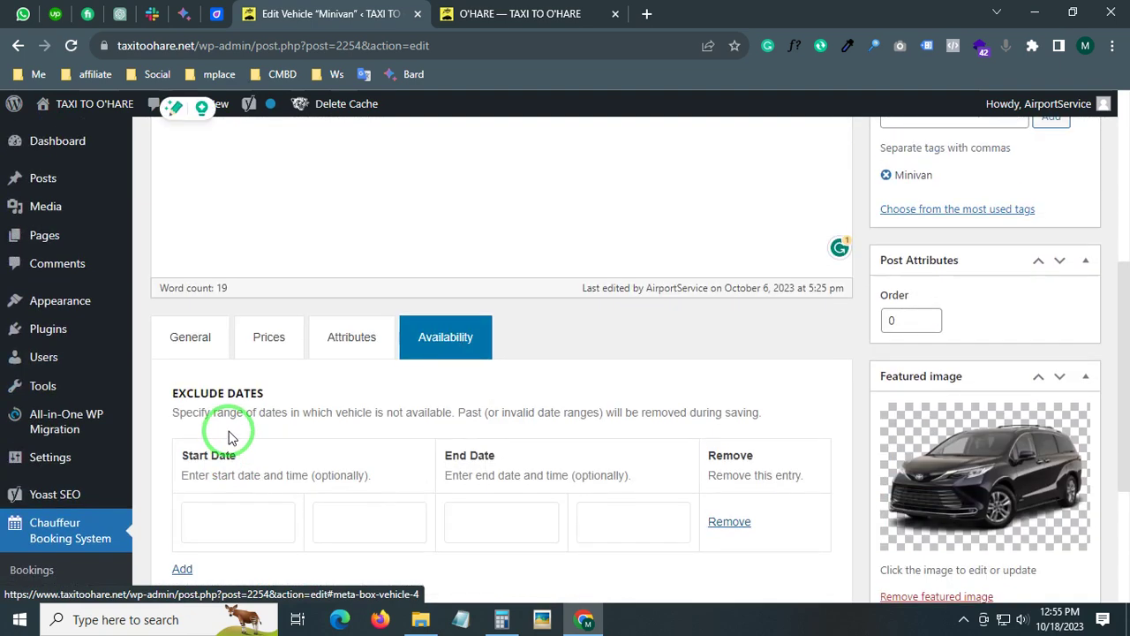
- Return to the vehicles list and open the SUV for editing
scroll(88, 415, down, 2)
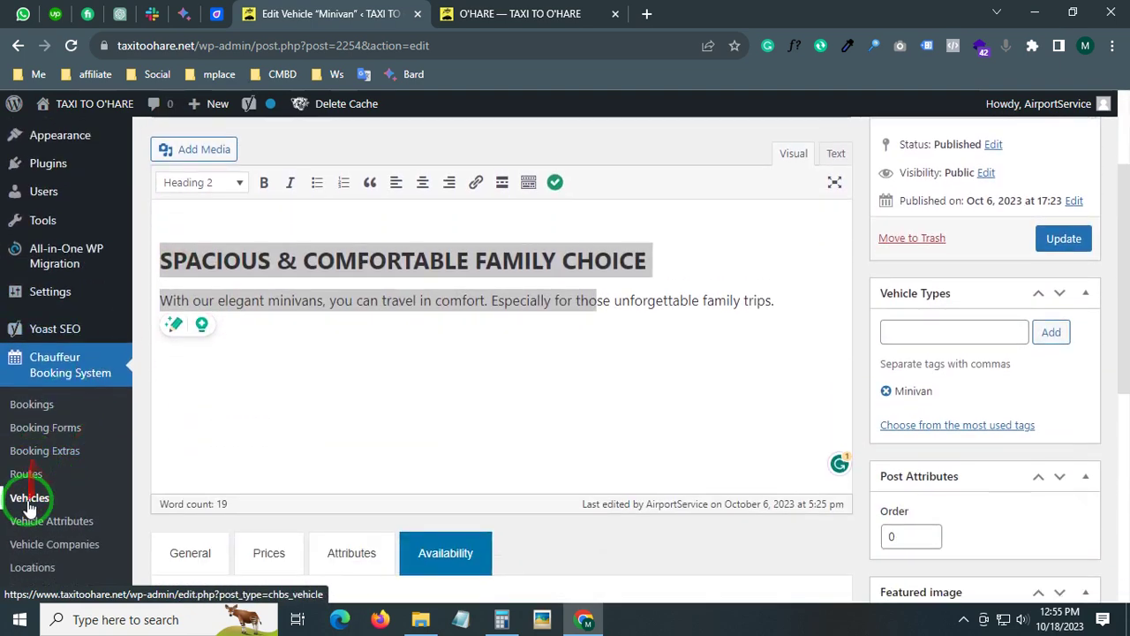
click(29, 499)
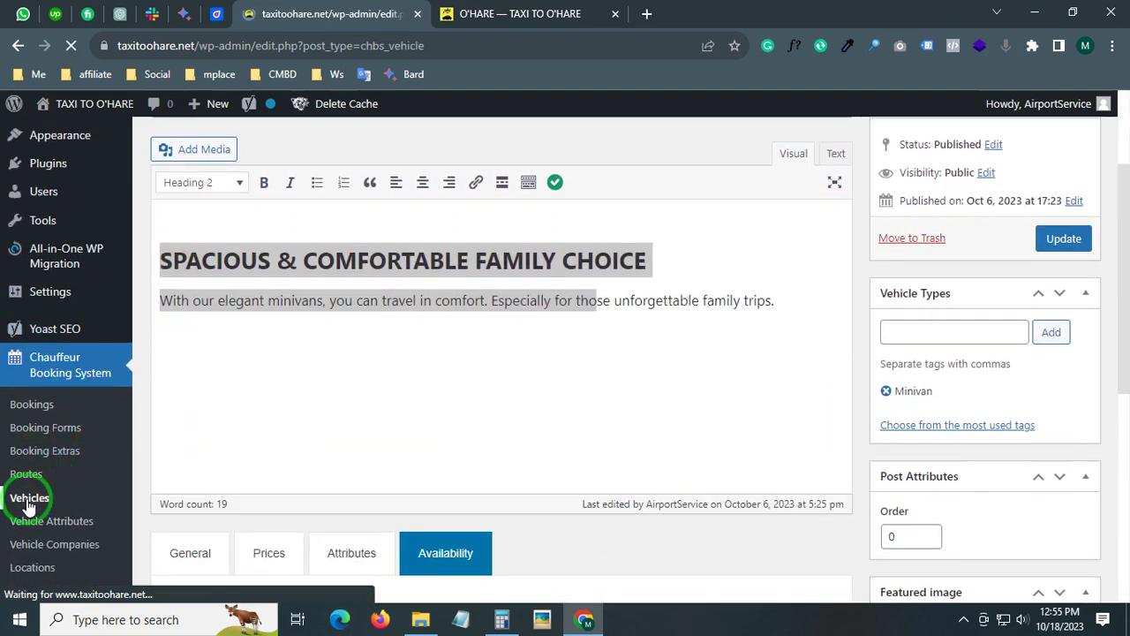
scroll(176, 409, down, 10)
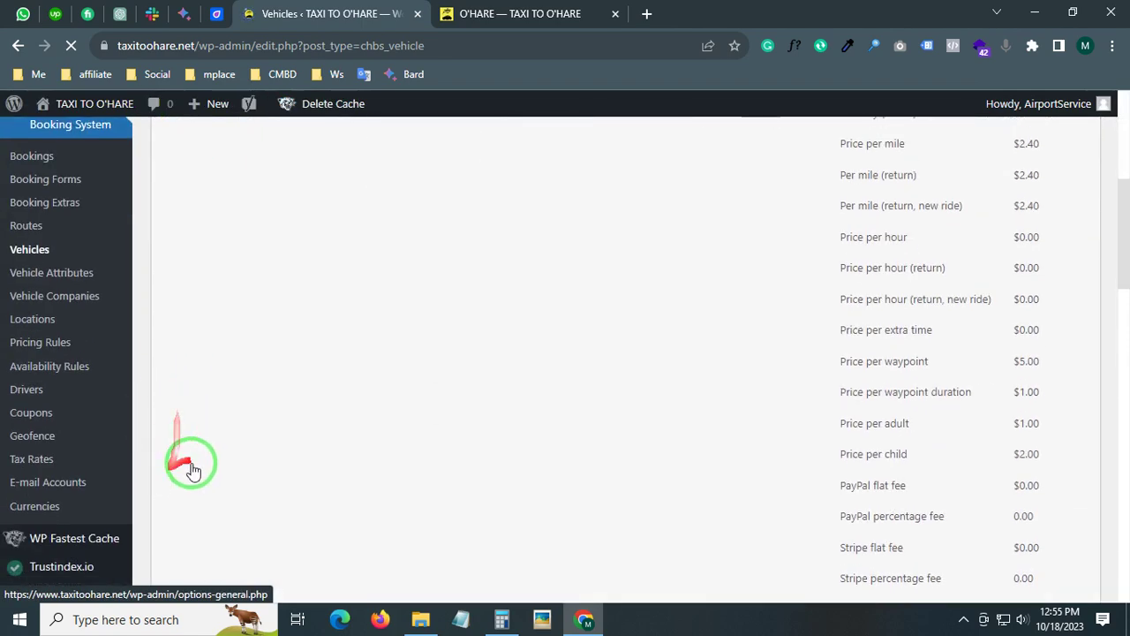
mouse_move(194, 404)
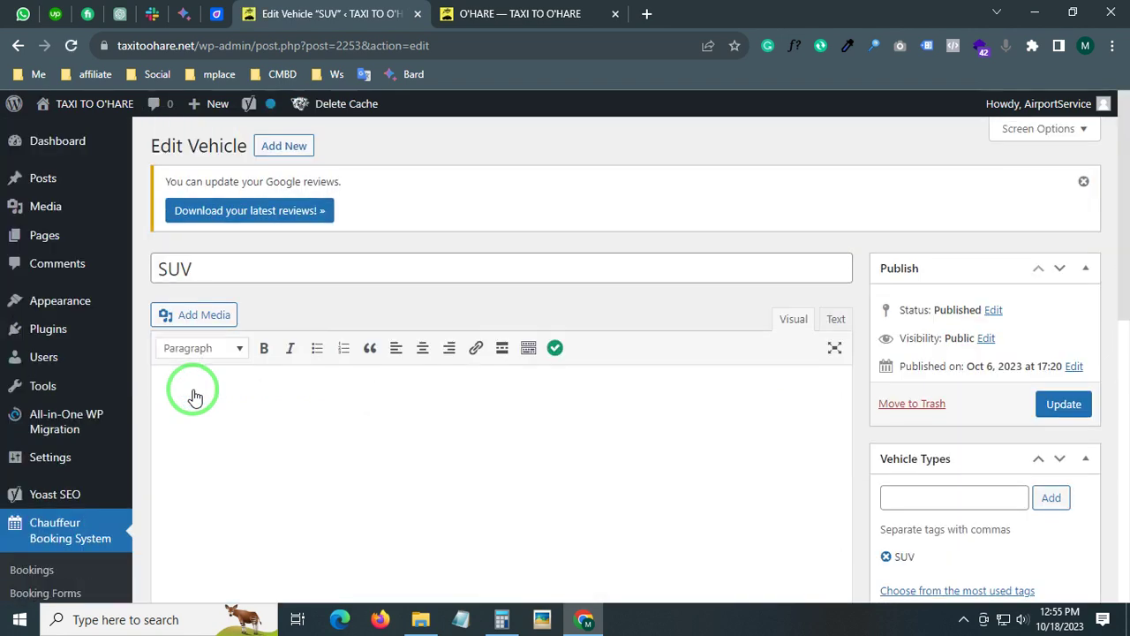
- Open the SUV's general settings and examine its make, model, company, passenger and suitcase limits, default driver and base location
scroll(850, 298, down, 5)
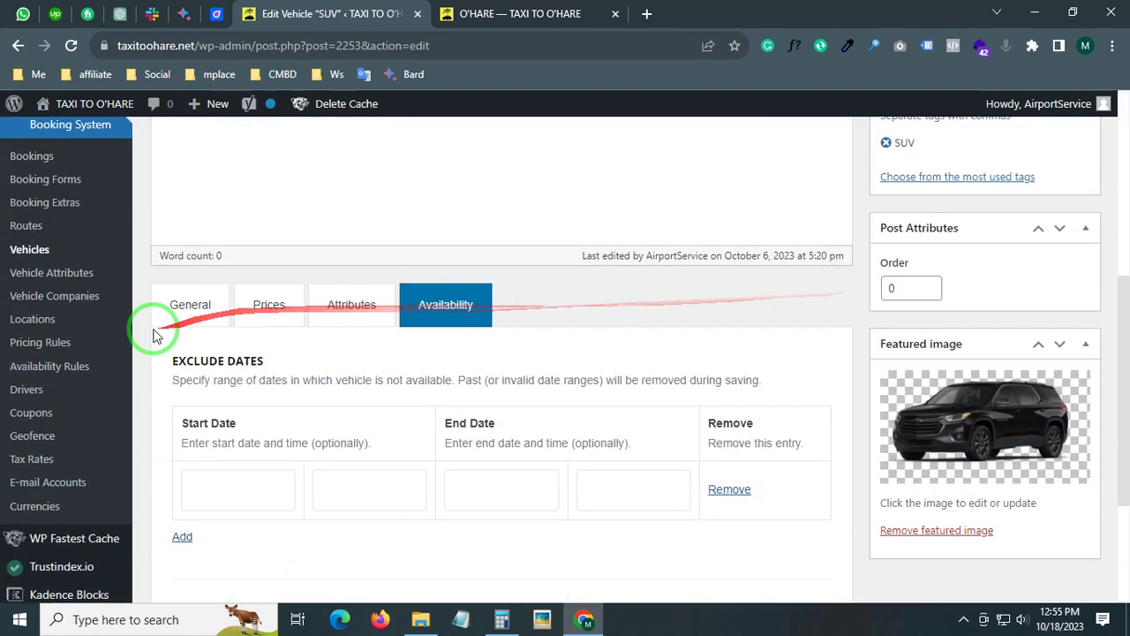
click(199, 314)
scroll(369, 354, down, 4)
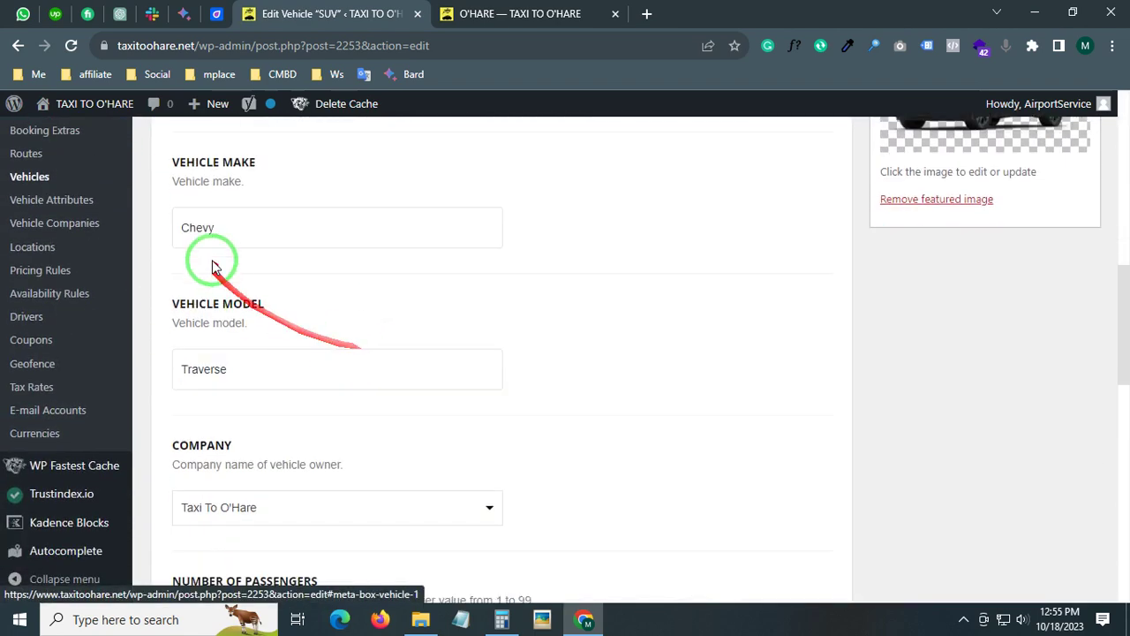
scroll(200, 378, down, 1)
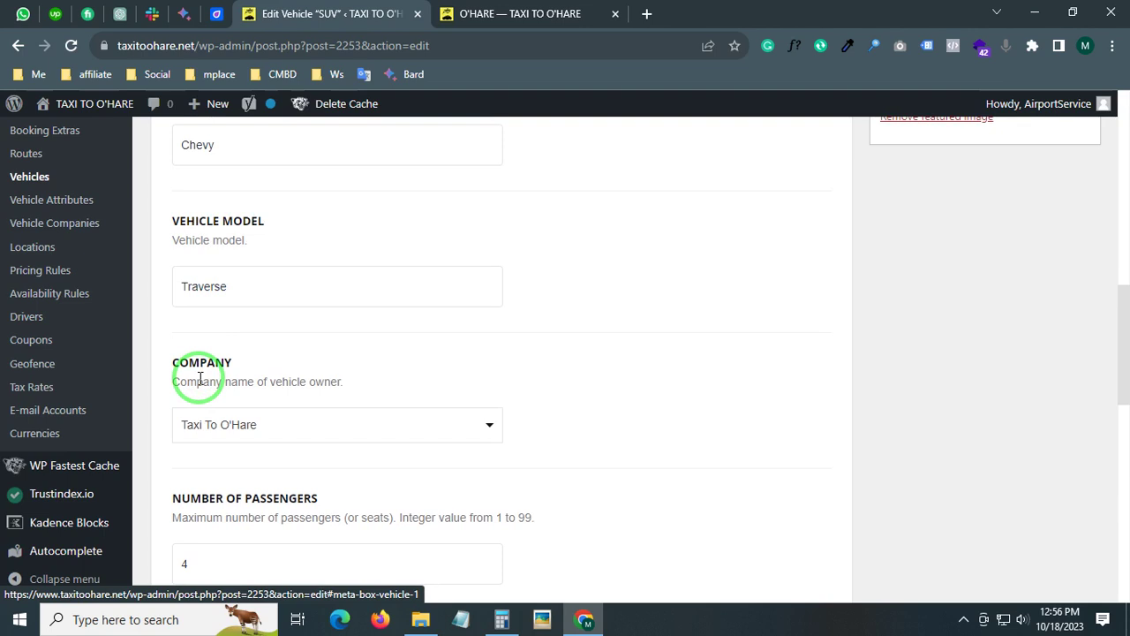
scroll(200, 380, down, 3)
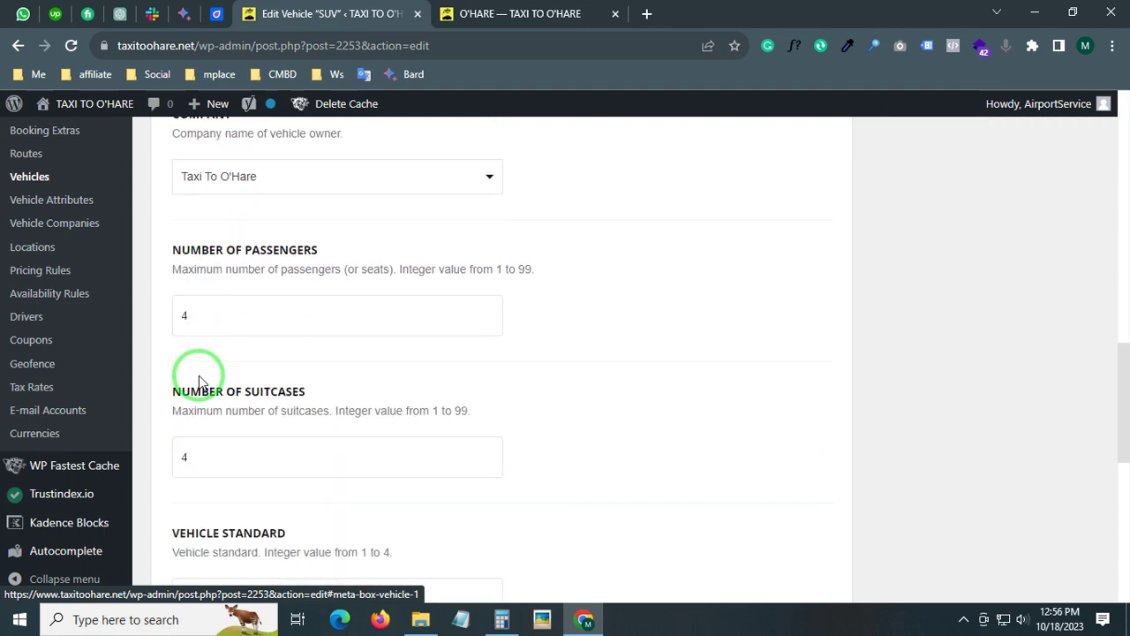
scroll(200, 382, down, 6)
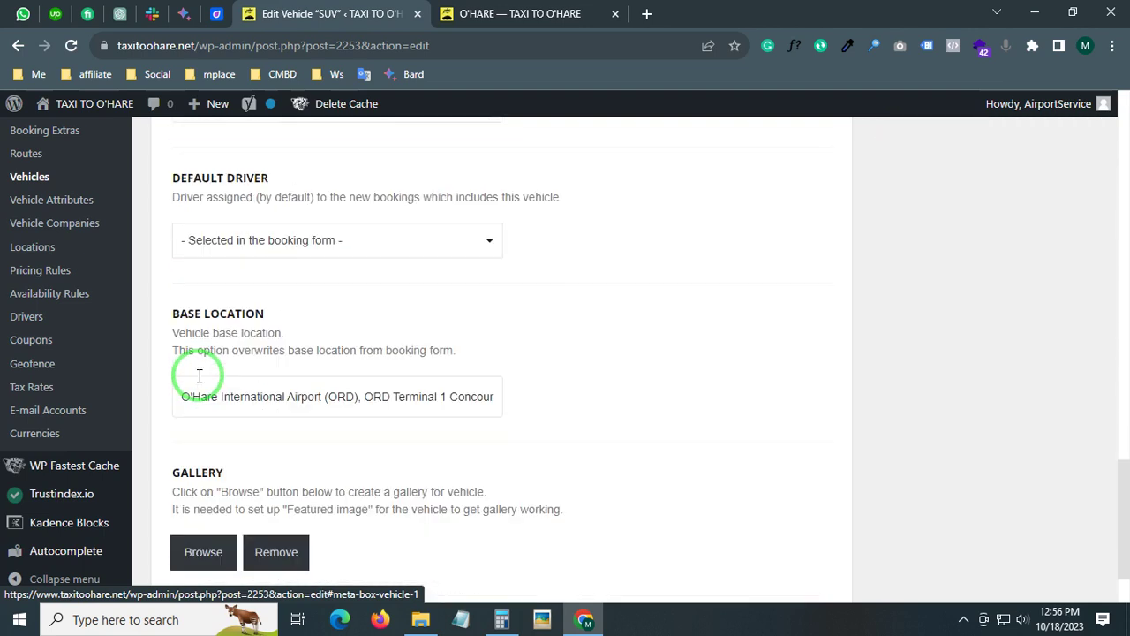
scroll(199, 378, up, 9)
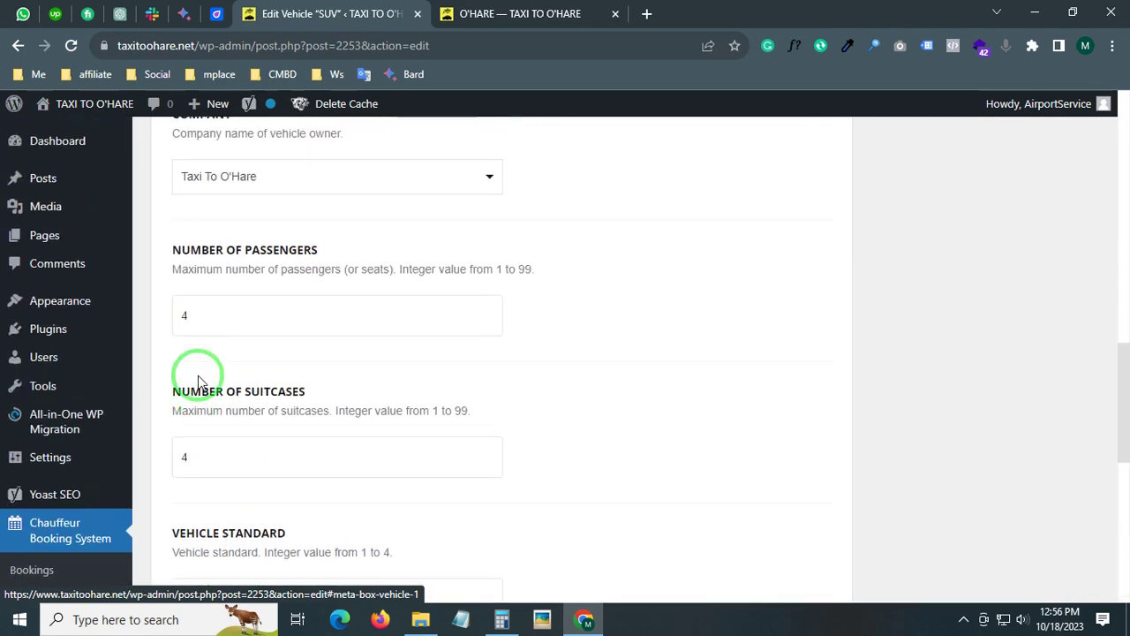
scroll(199, 380, up, 5)
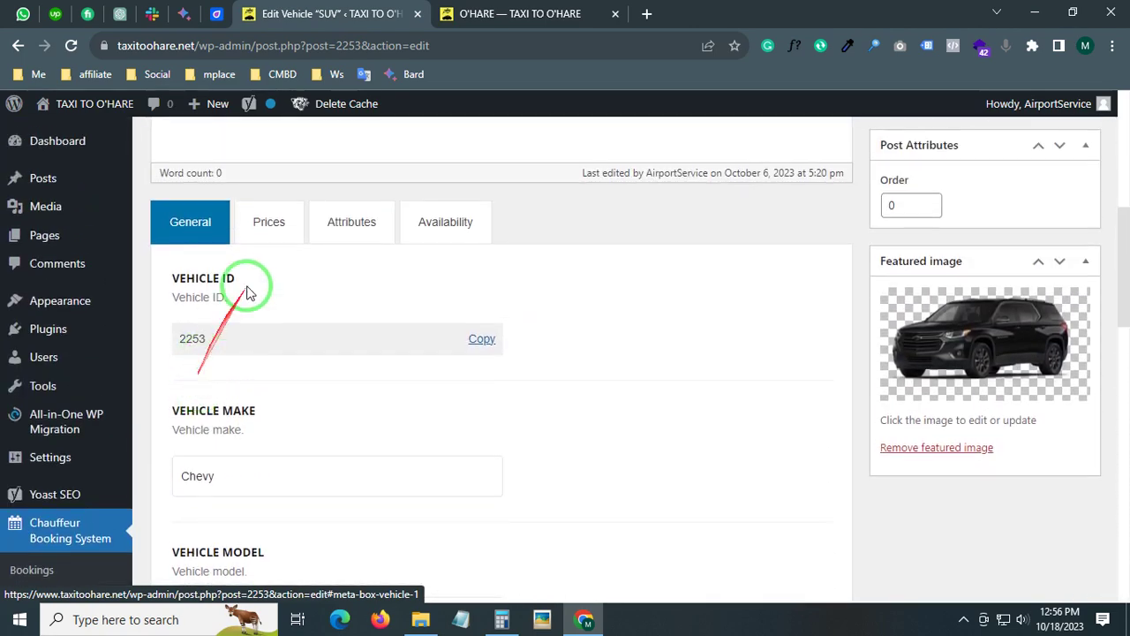
- Open the SUV's price settings and examine the fixed, initial, delivery and per-mile prices
click(284, 214)
scroll(379, 409, down, 5)
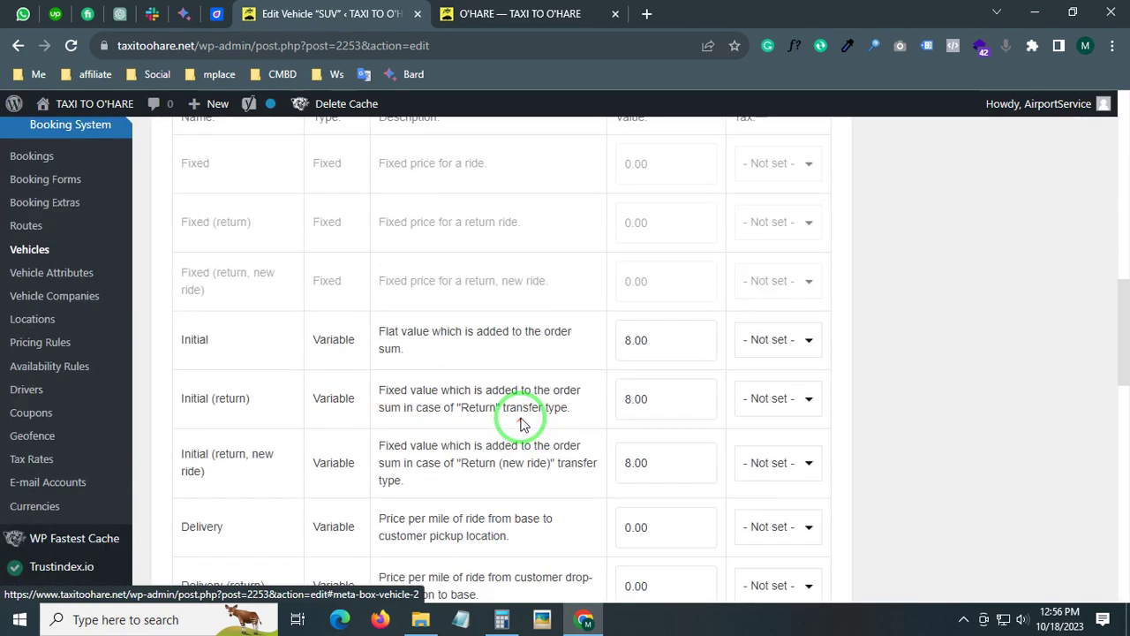
scroll(653, 389, down, 2)
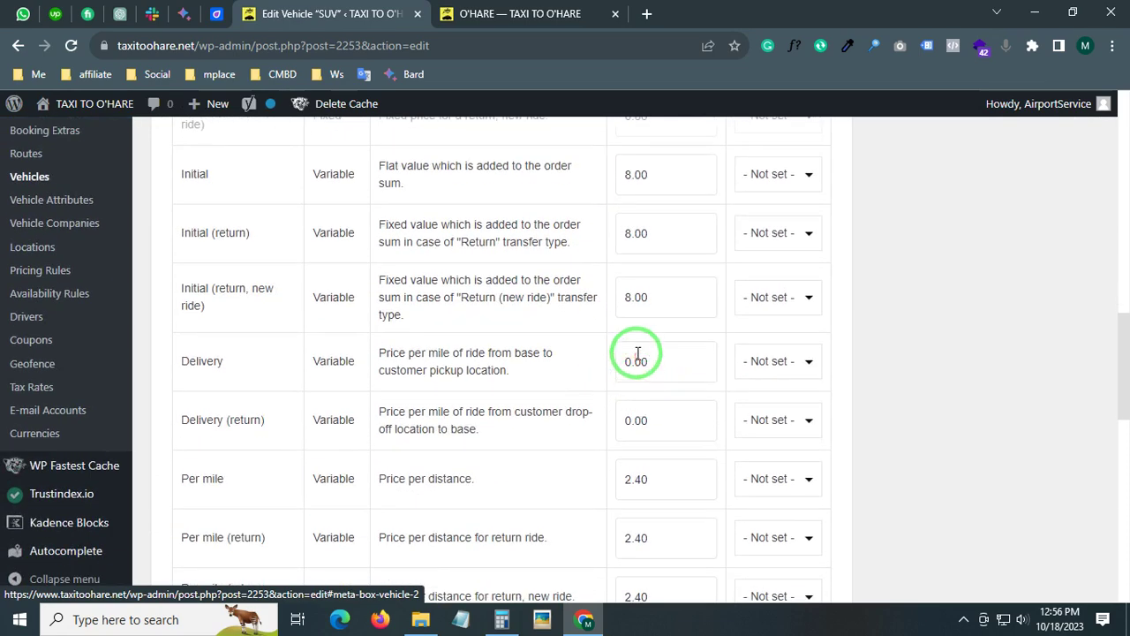
scroll(720, 340, down, 1)
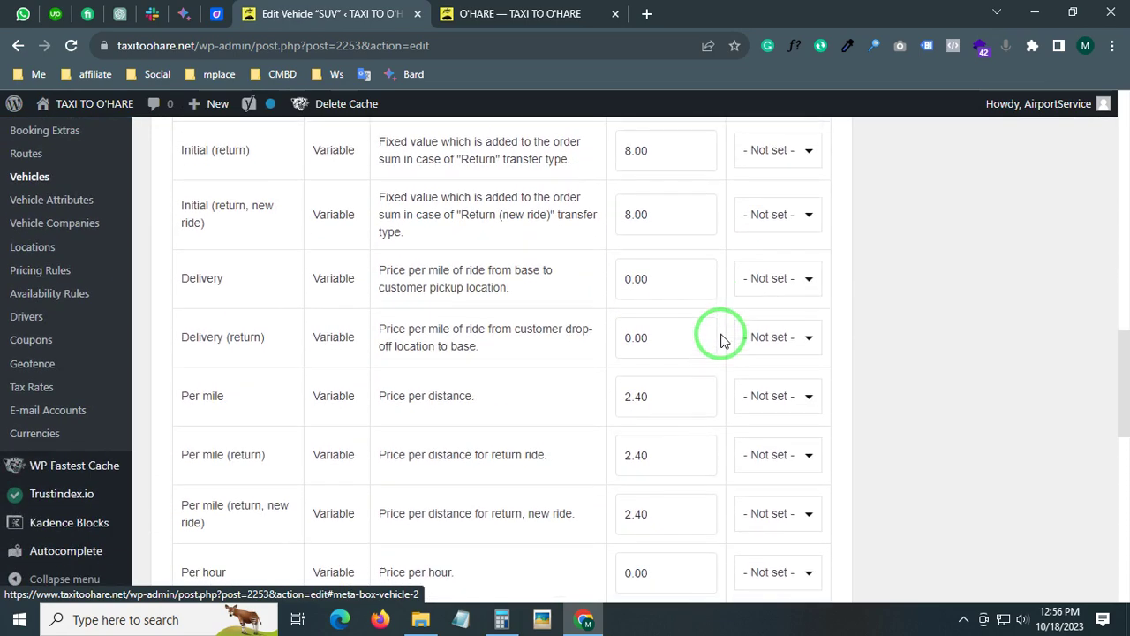
scroll(720, 340, down, 1)
scroll(719, 339, down, 1)
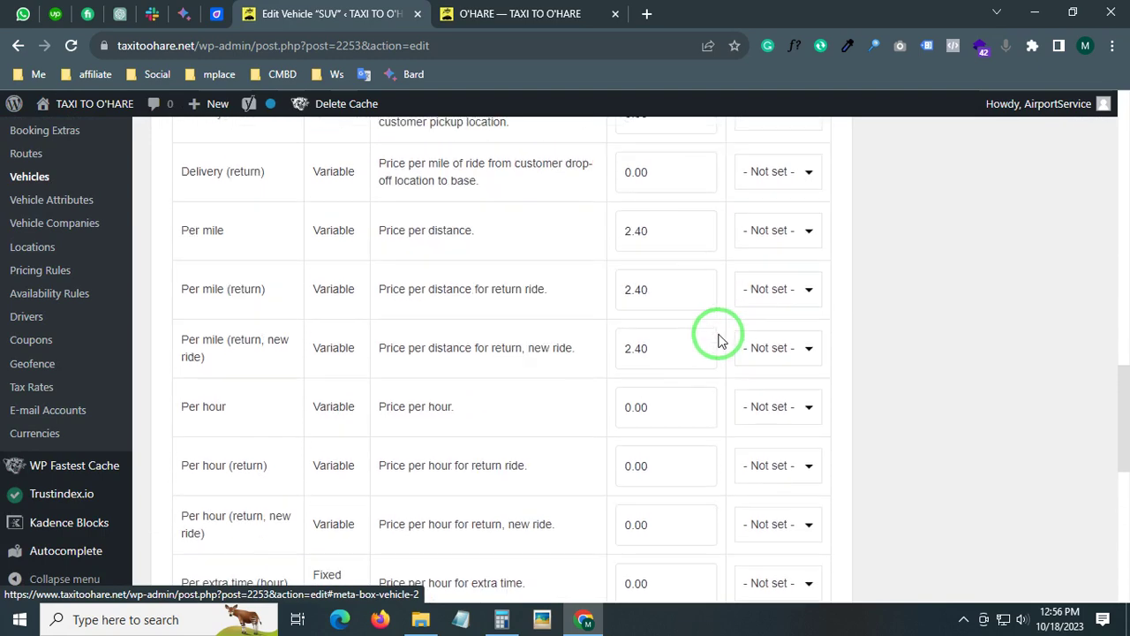
- Examine the SUV's per-hour, extra time, waypoint, adult and child prices and its payment fees
scroll(687, 339, down, 2)
scroll(687, 340, down, 2)
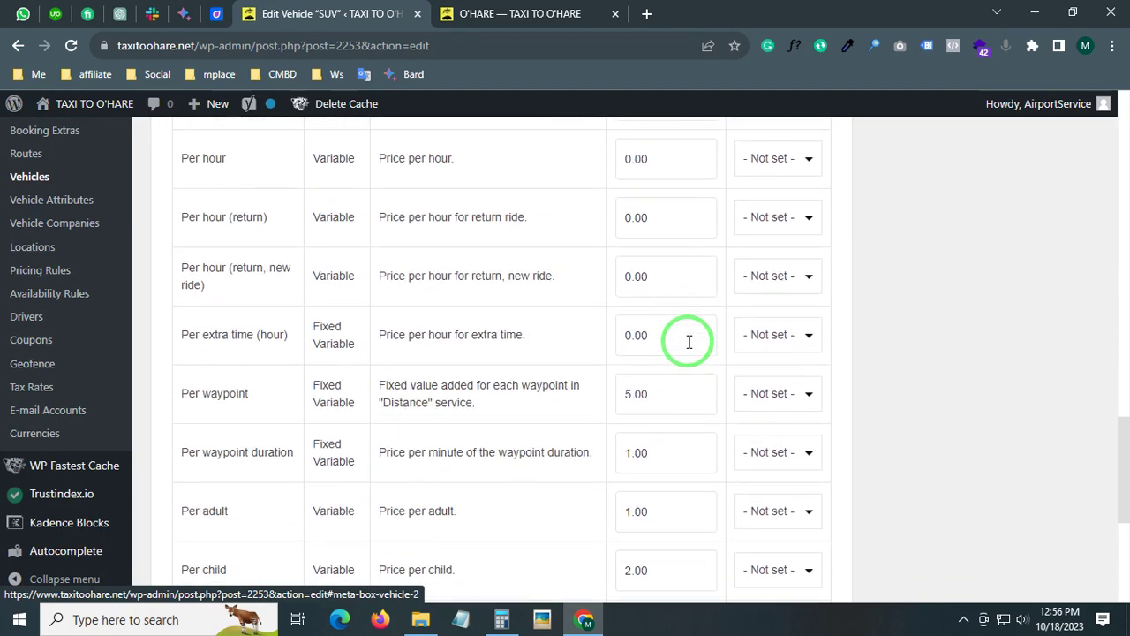
scroll(585, 403, down, 1)
scroll(585, 407, down, 3)
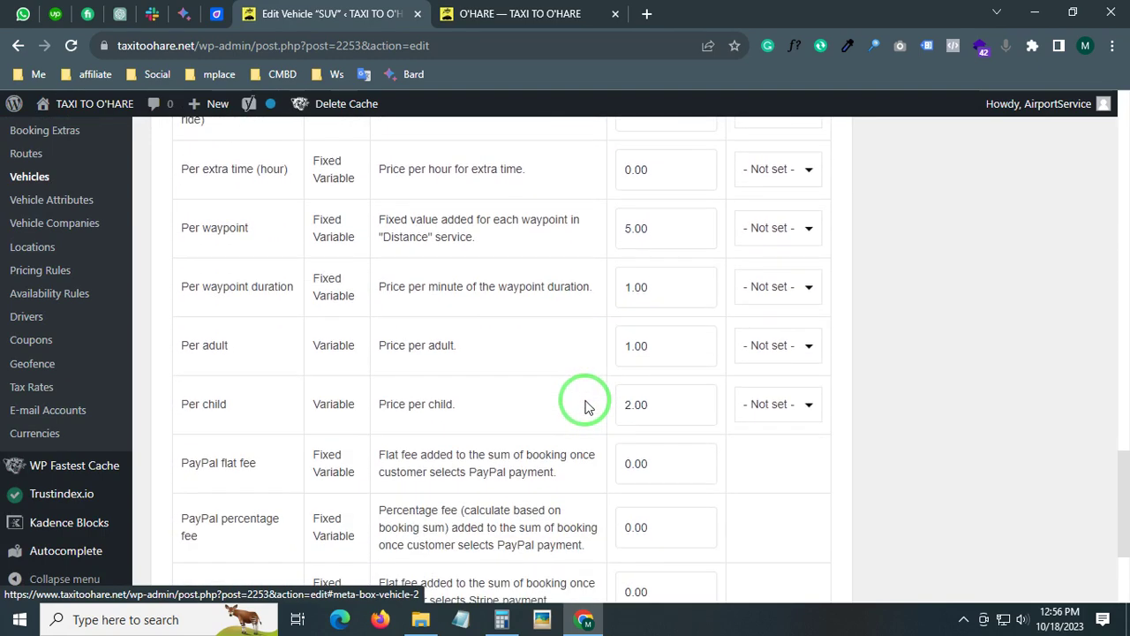
- Check the SUV's Child Car Seats attribute and its availability settings
scroll(586, 399, up, 10)
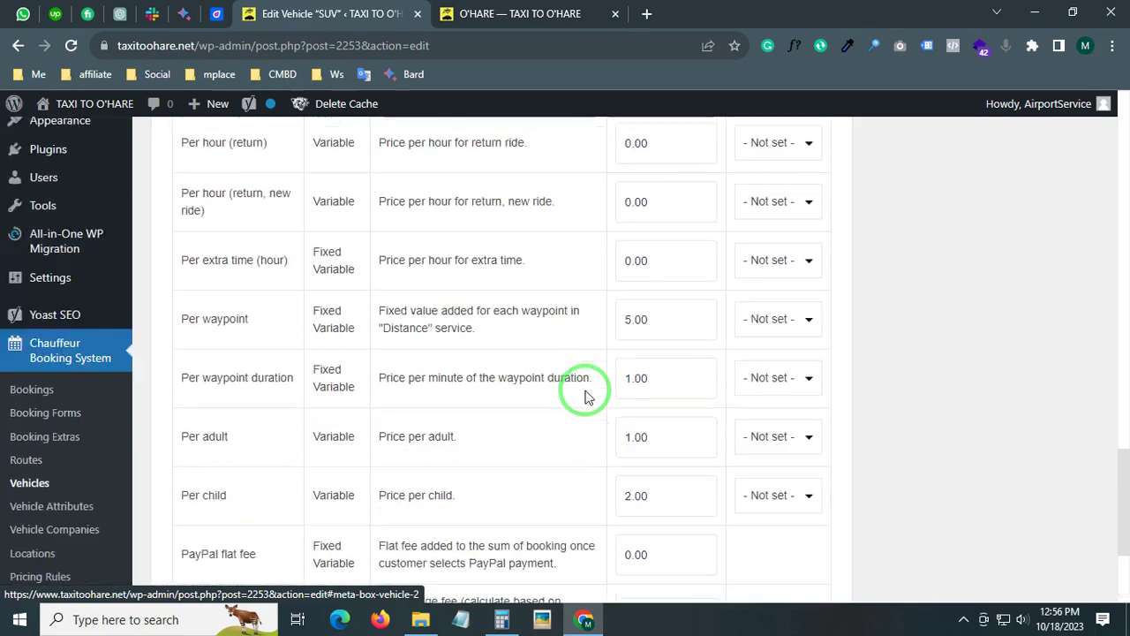
click(352, 413)
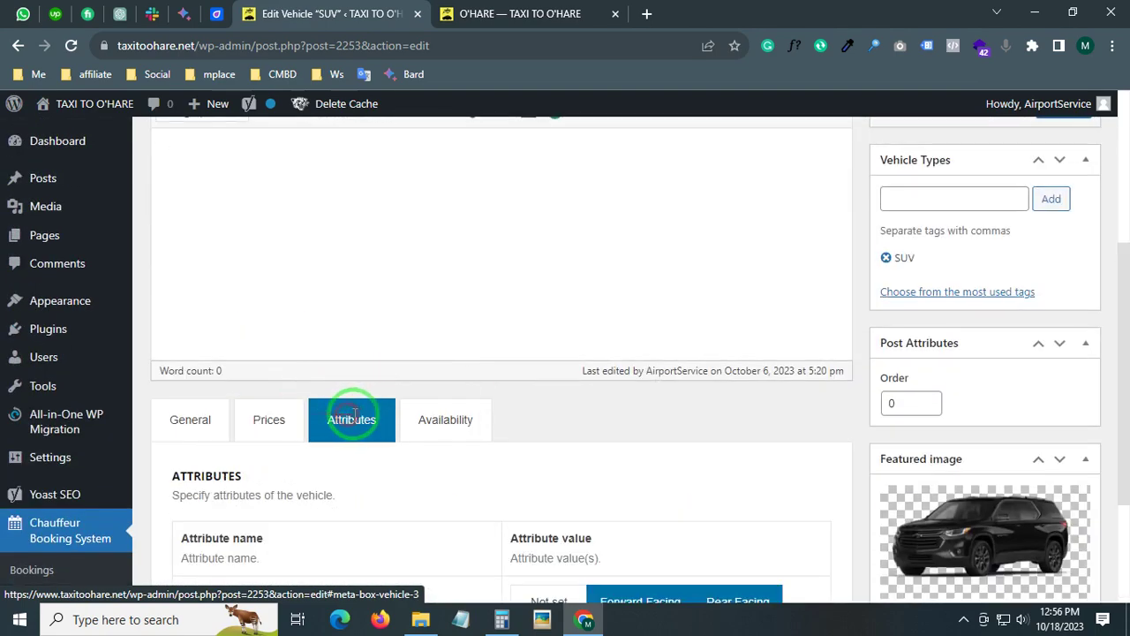
scroll(362, 406, down, 2)
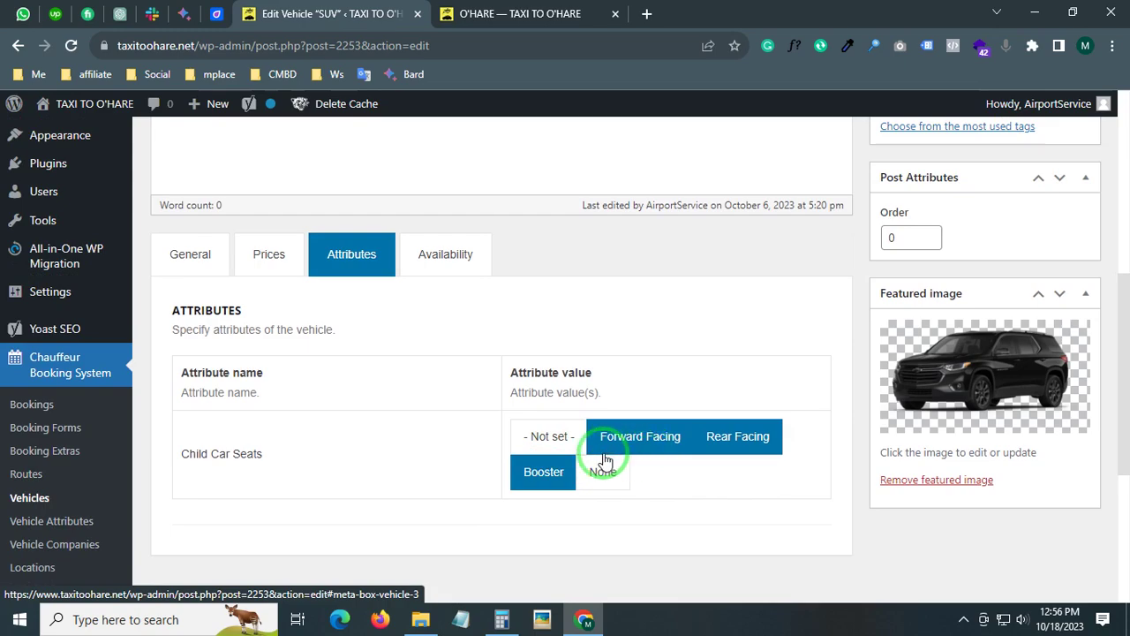
click(472, 259)
scroll(492, 320, down, 2)
scroll(442, 344, up, 4)
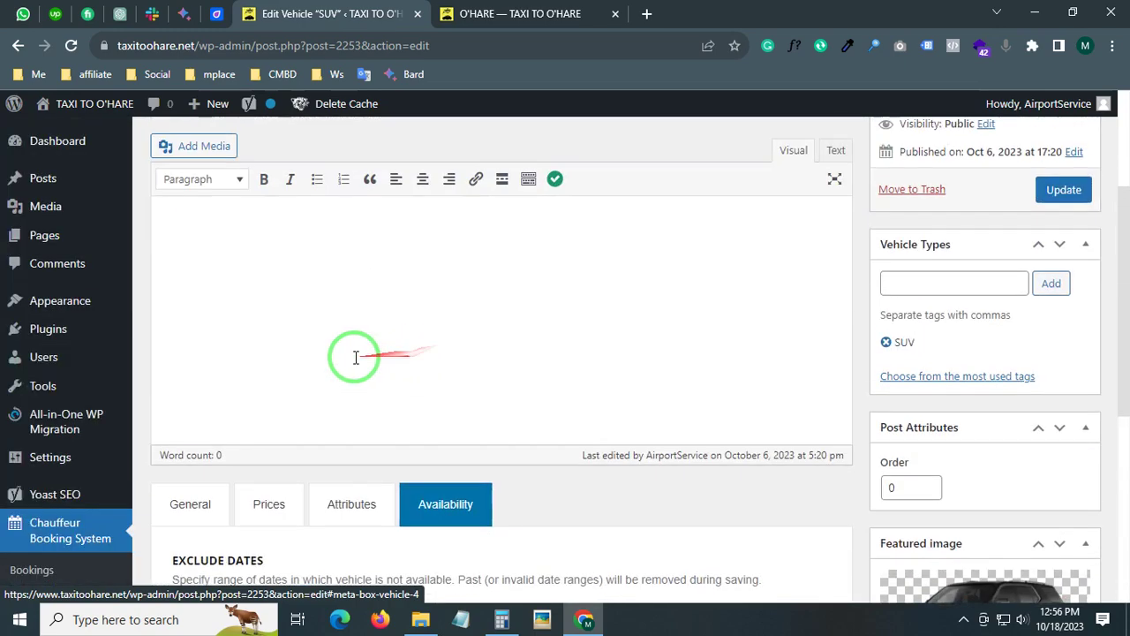
- Go back to the vehicles list and open the Sedan for editing
scroll(883, 328, up, 3)
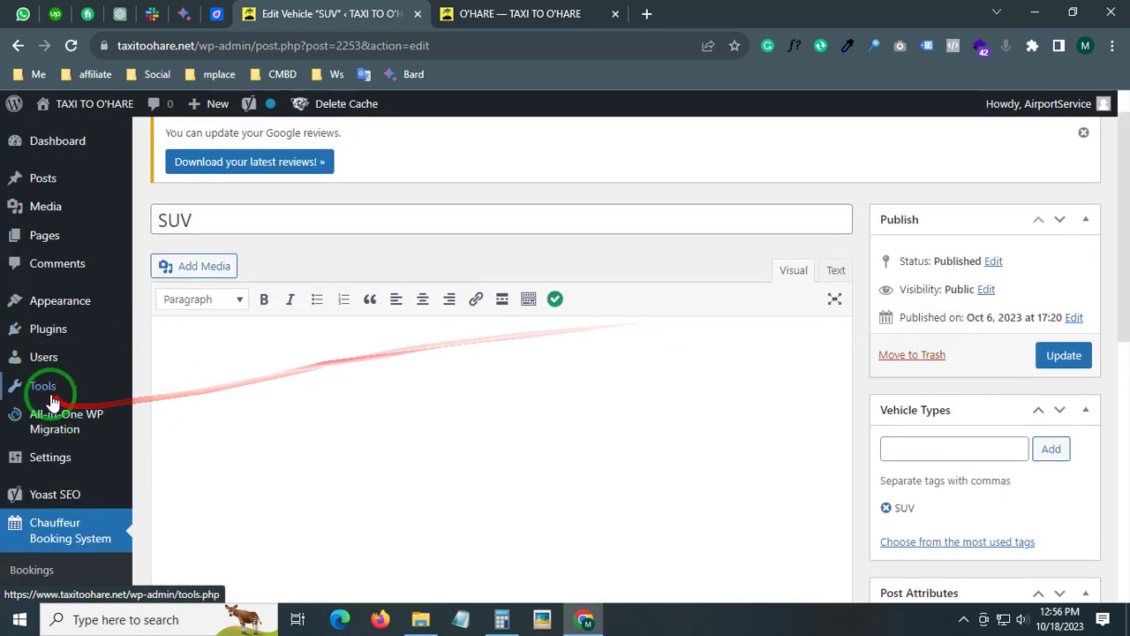
scroll(36, 411, down, 3)
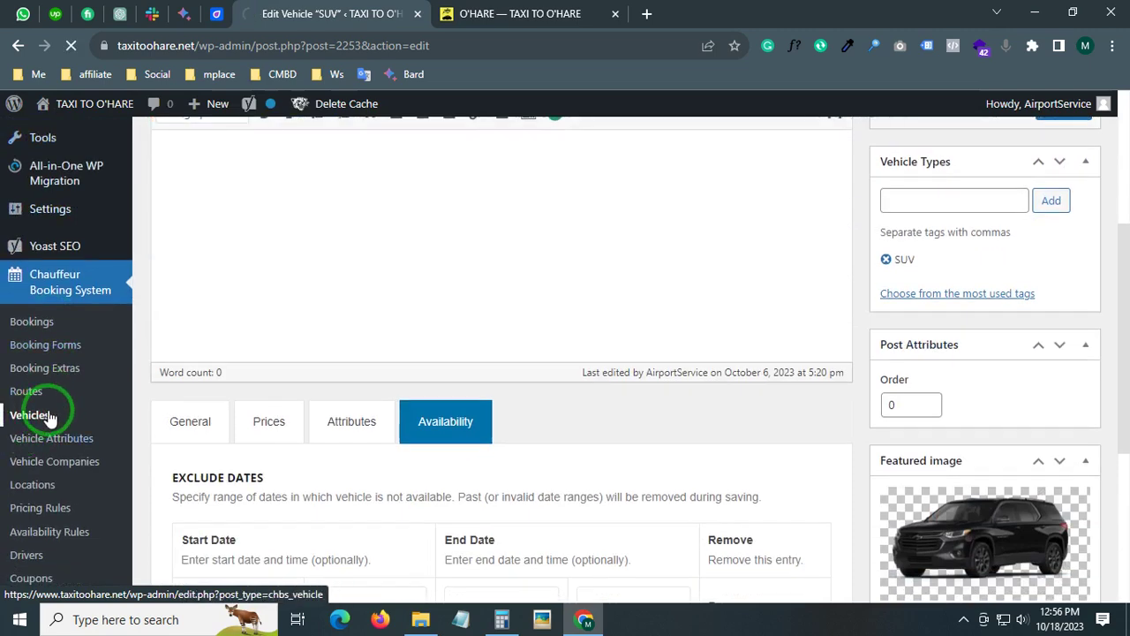
click(86, 411)
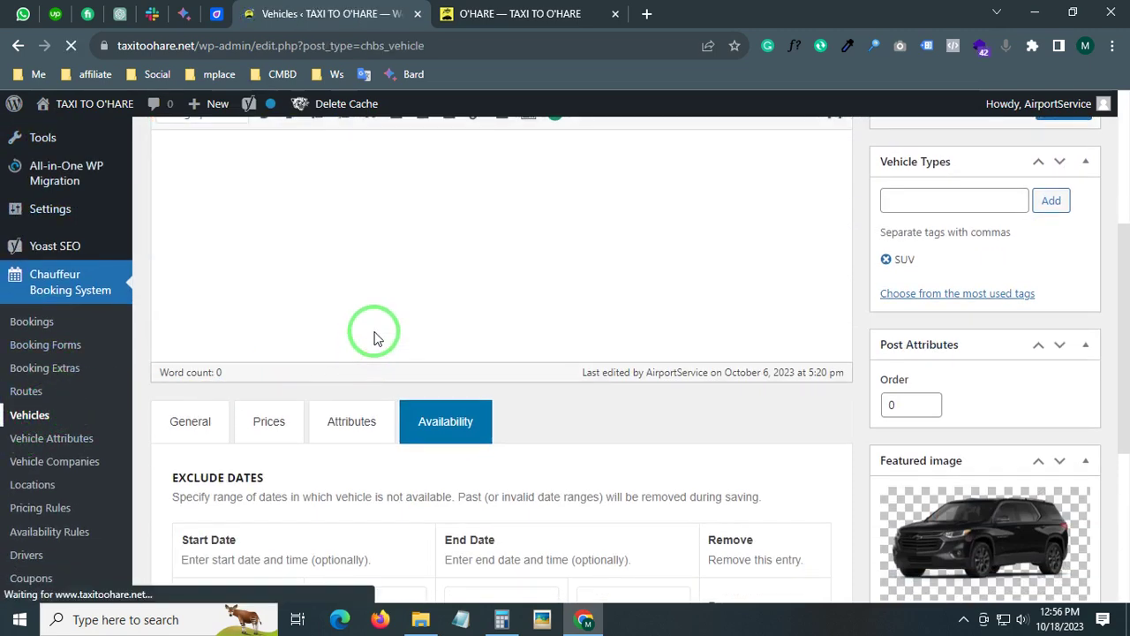
scroll(375, 335, down, 15)
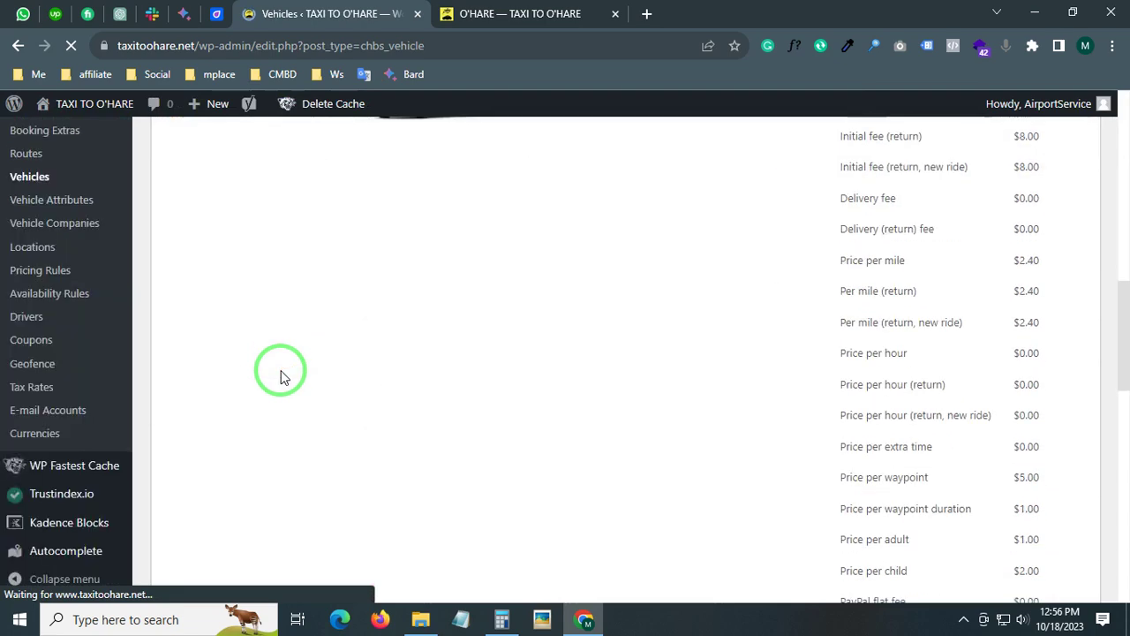
scroll(180, 435, down, 5)
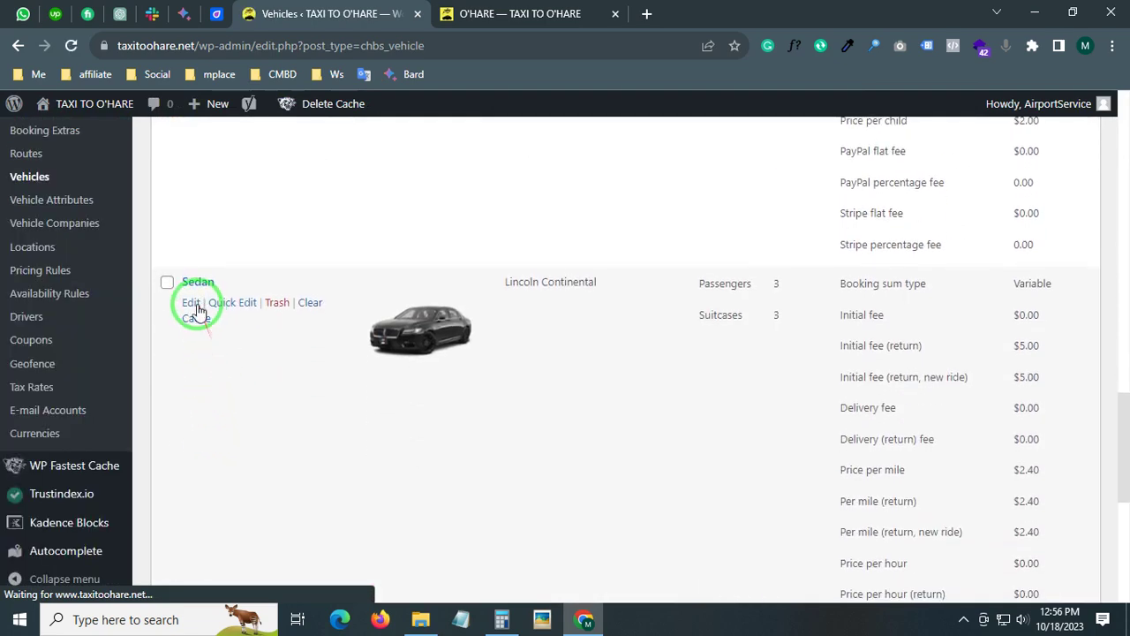
click(192, 302)
- Open the Sedan's general settings and examine its model, company, passenger and suitcase limits, vehicle standard, default driver, base location and gallery
scroll(359, 310, down, 5)
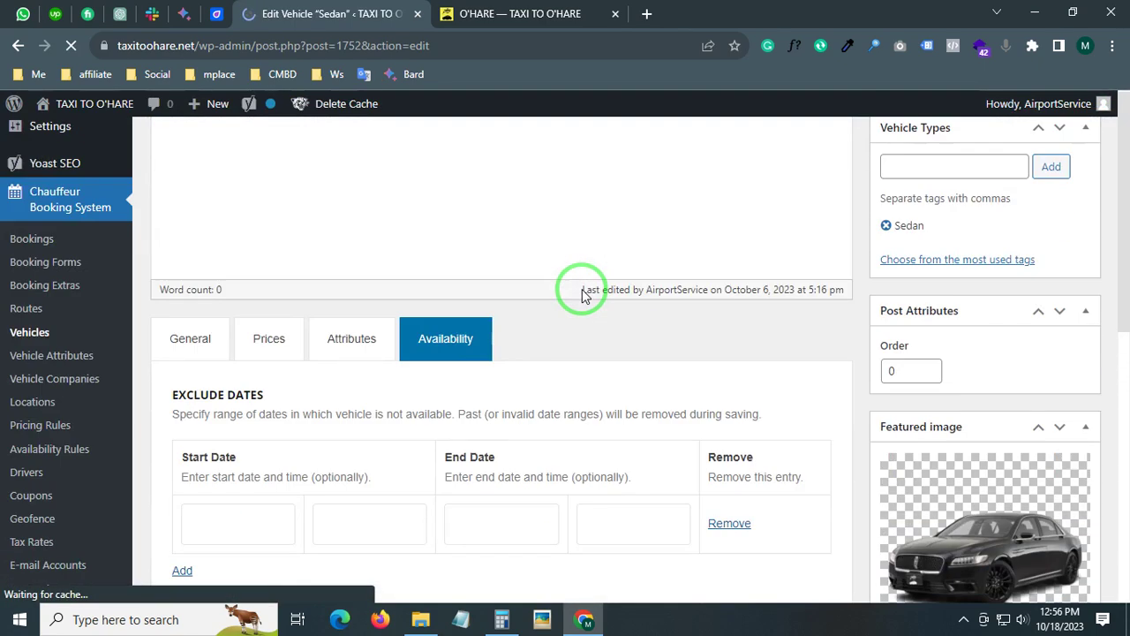
click(181, 337)
scroll(323, 359, down, 10)
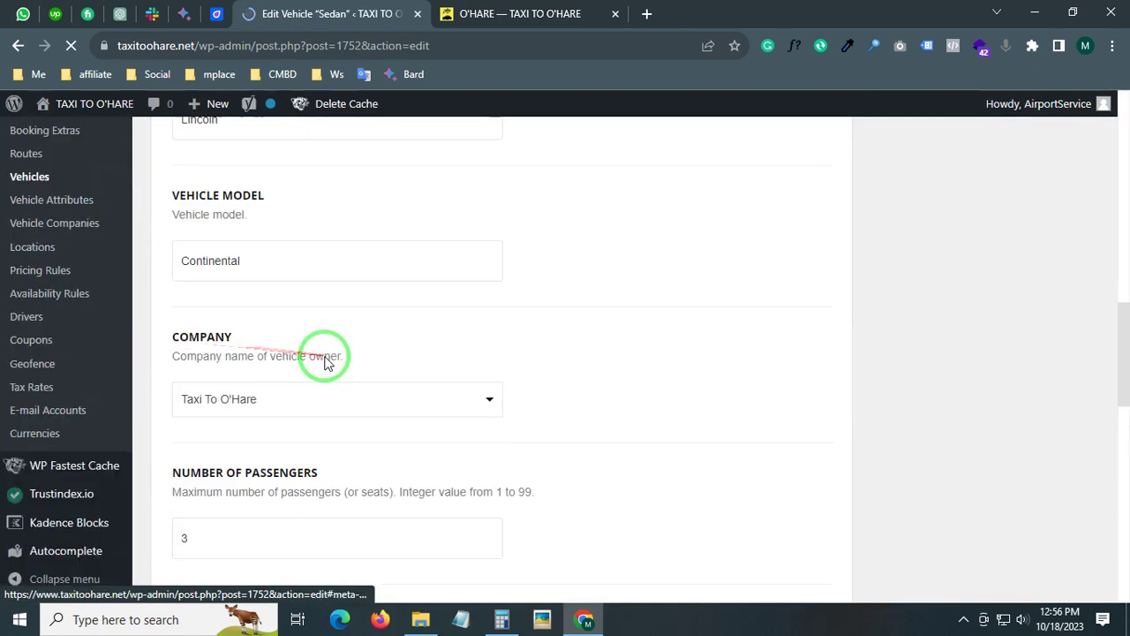
scroll(262, 265, up, 4)
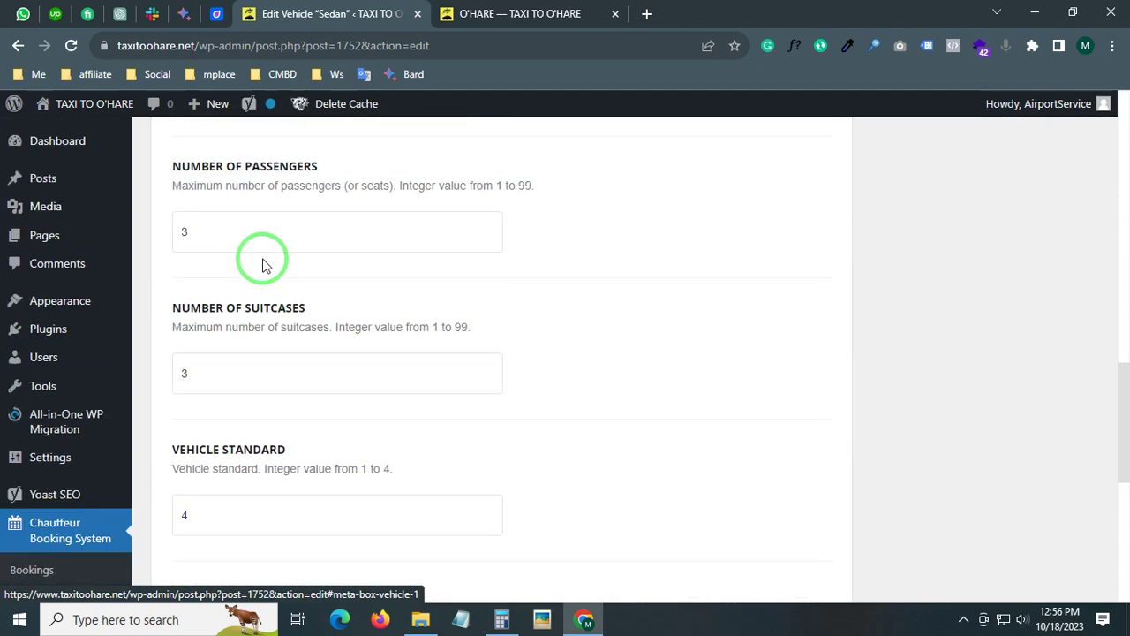
scroll(262, 265, down, 5)
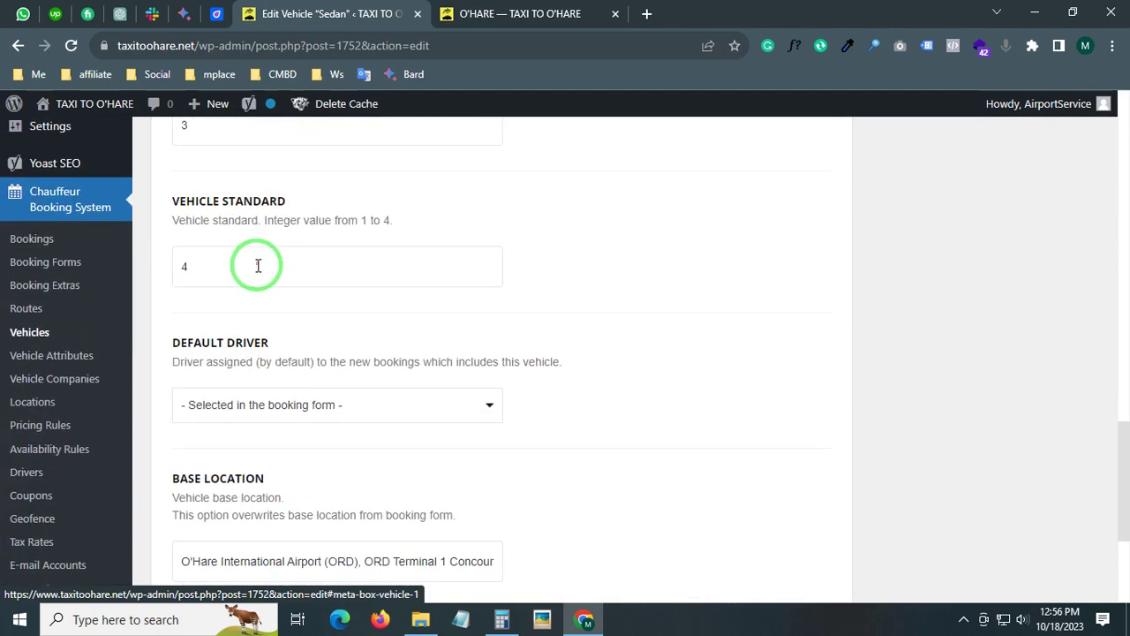
scroll(297, 332, down, 1)
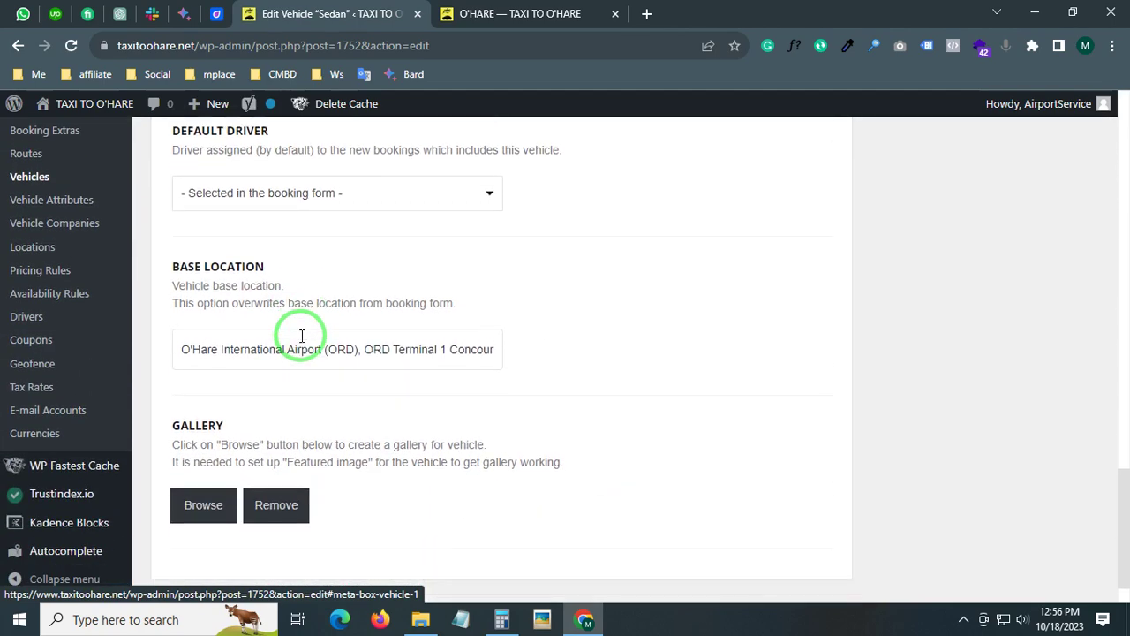
scroll(301, 343, up, 5)
scroll(300, 340, up, 6)
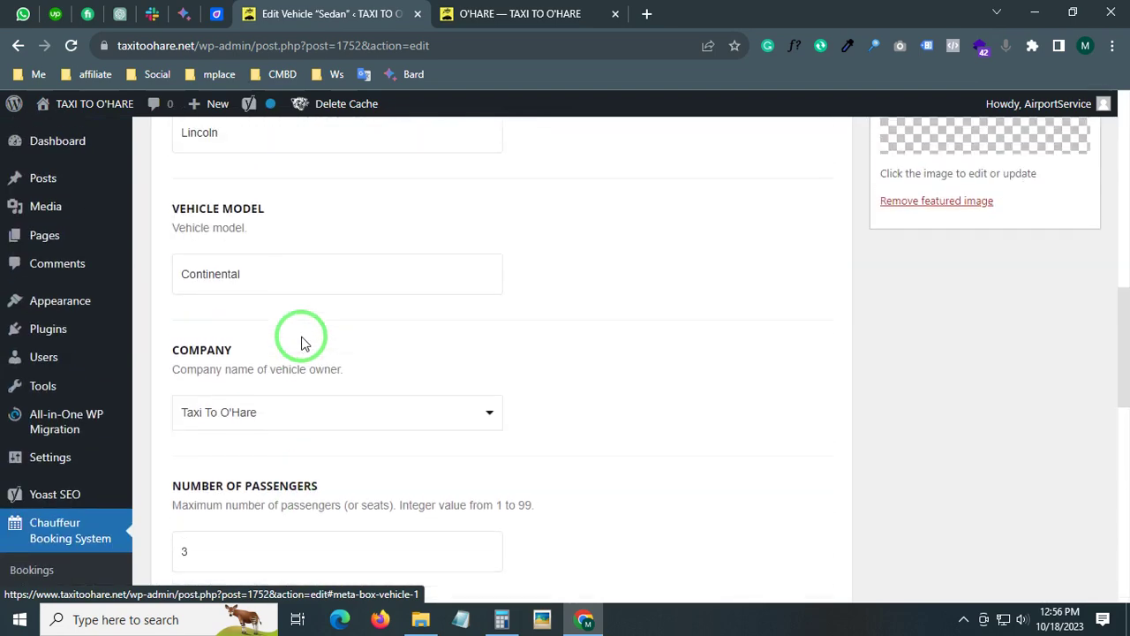
- Open the Sedan's price settings and examine its booking sum type, per-mile, per-hour, waypoint, adult and child prices and payment fees
click(267, 223)
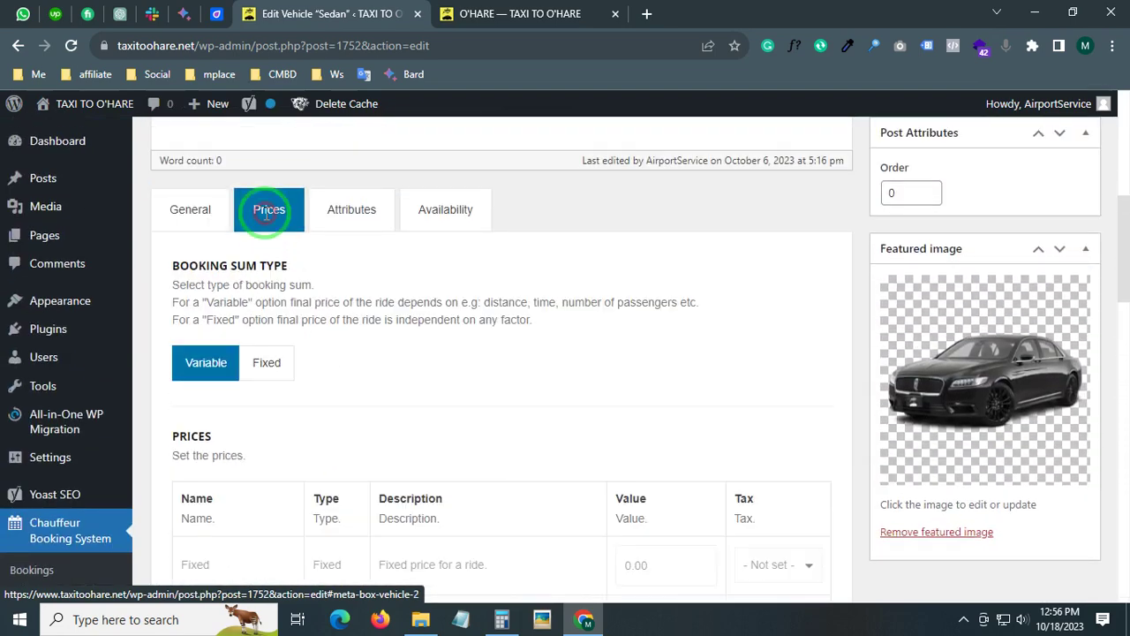
scroll(308, 331, down, 6)
scroll(685, 381, down, 2)
scroll(685, 386, down, 1)
scroll(685, 380, down, 3)
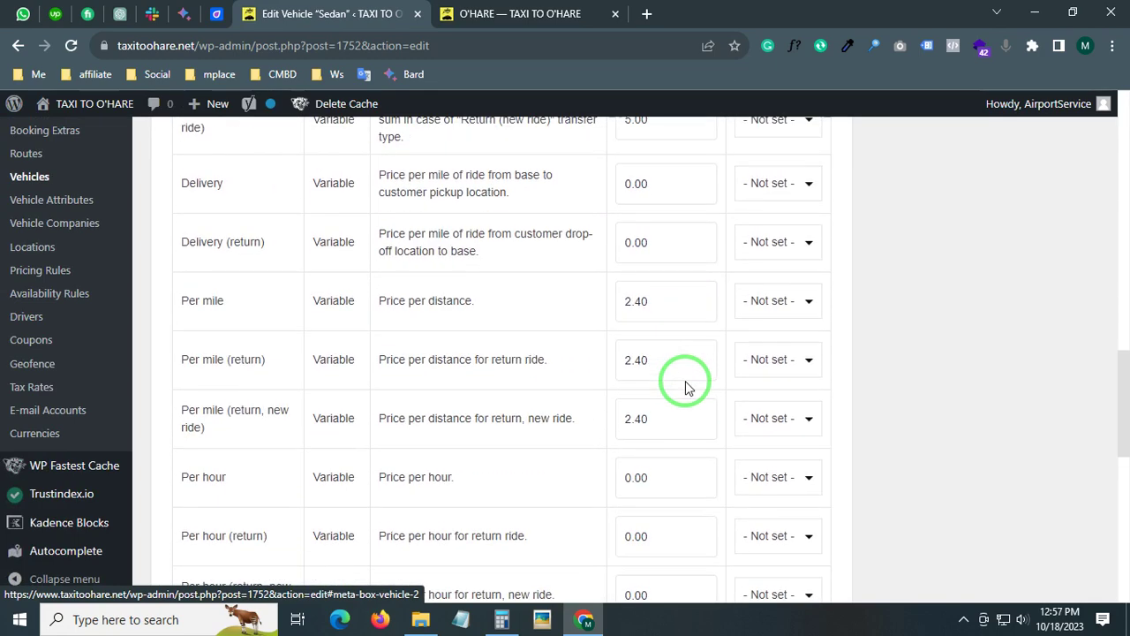
scroll(685, 380, down, 1)
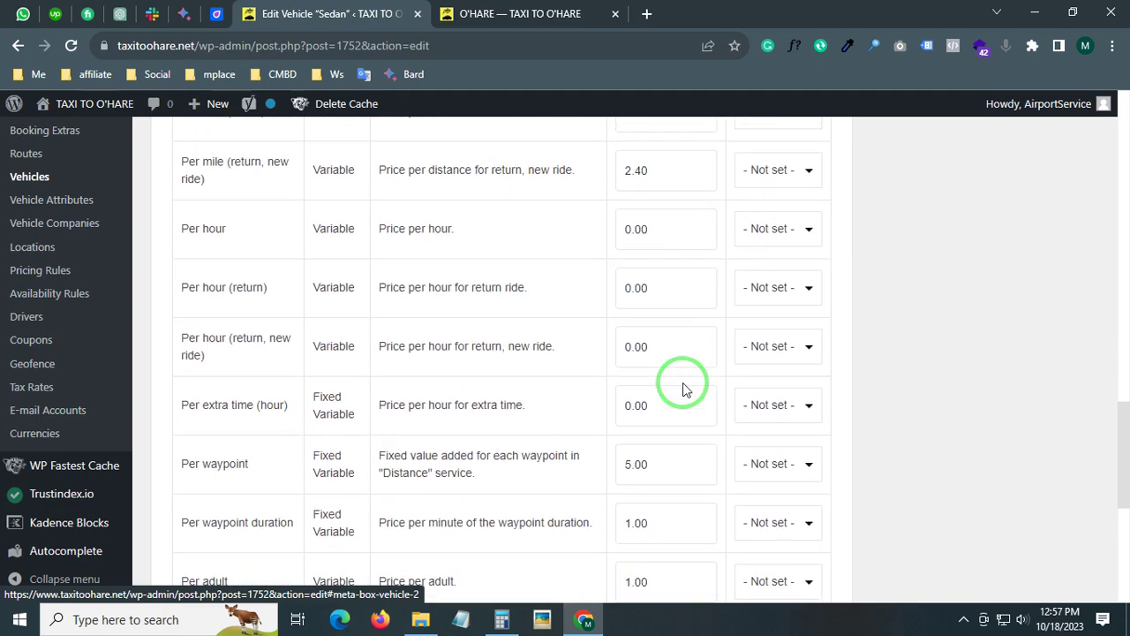
scroll(682, 388, down, 3)
scroll(682, 389, down, 2)
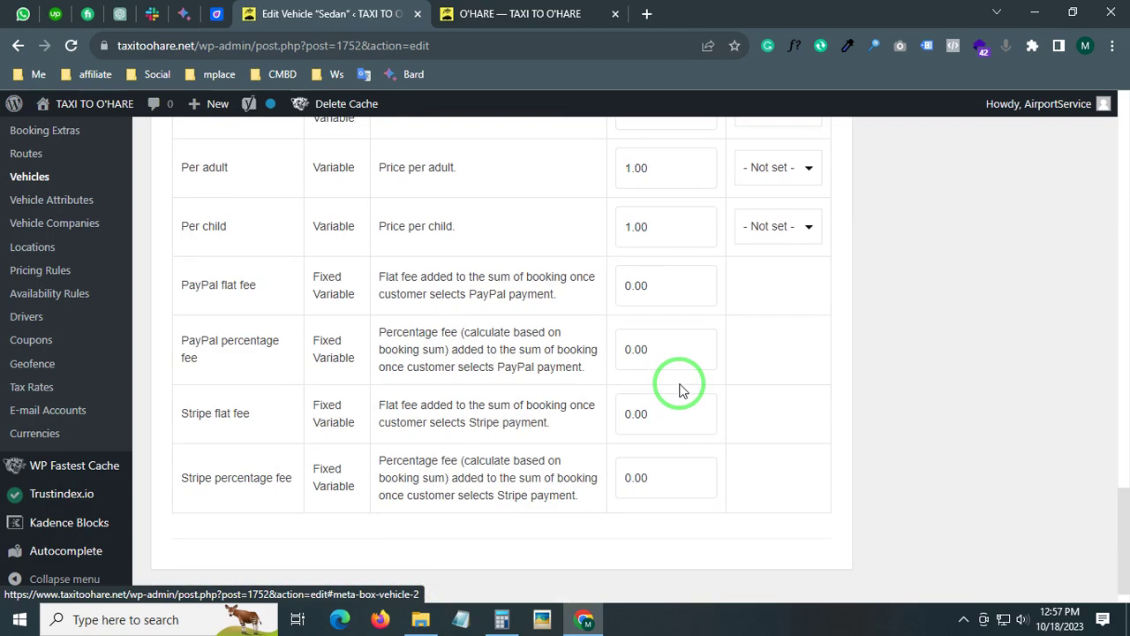
- Check the Sedan's attributes and its availability settings for excluded dates and day number
scroll(424, 378, up, 12)
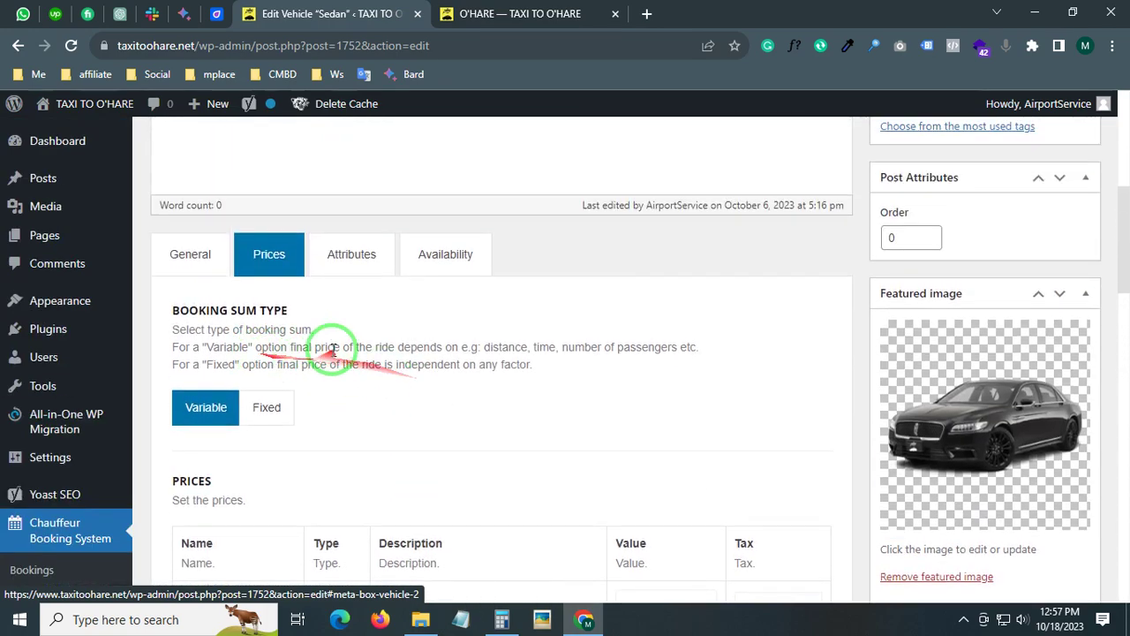
click(347, 258)
scroll(429, 355, down, 1)
click(446, 179)
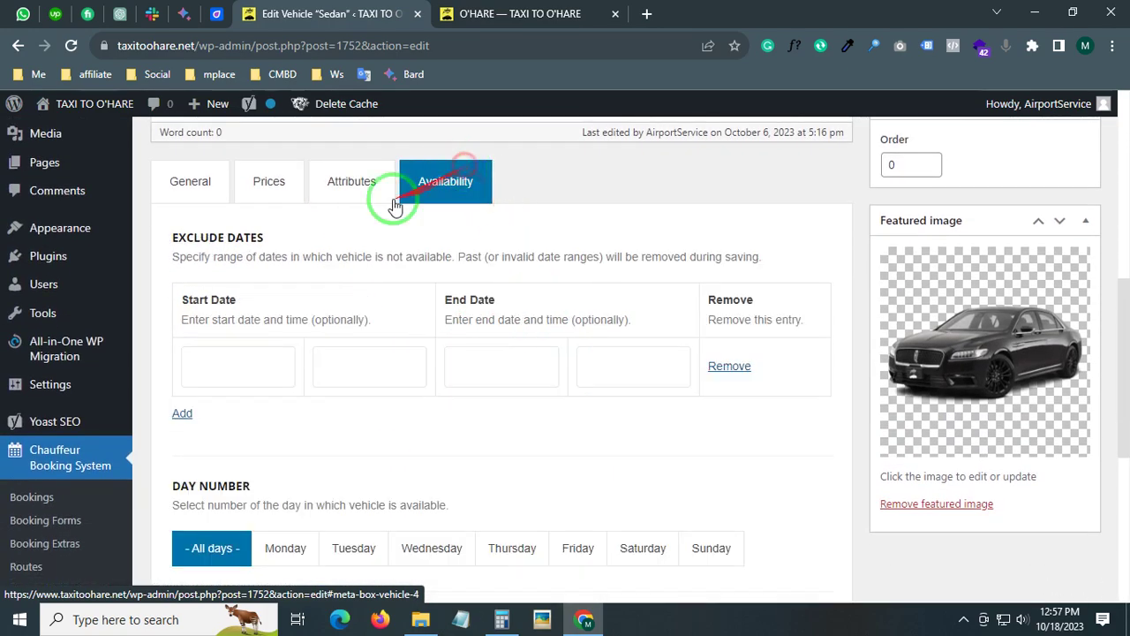
scroll(13, 429, down, 3)
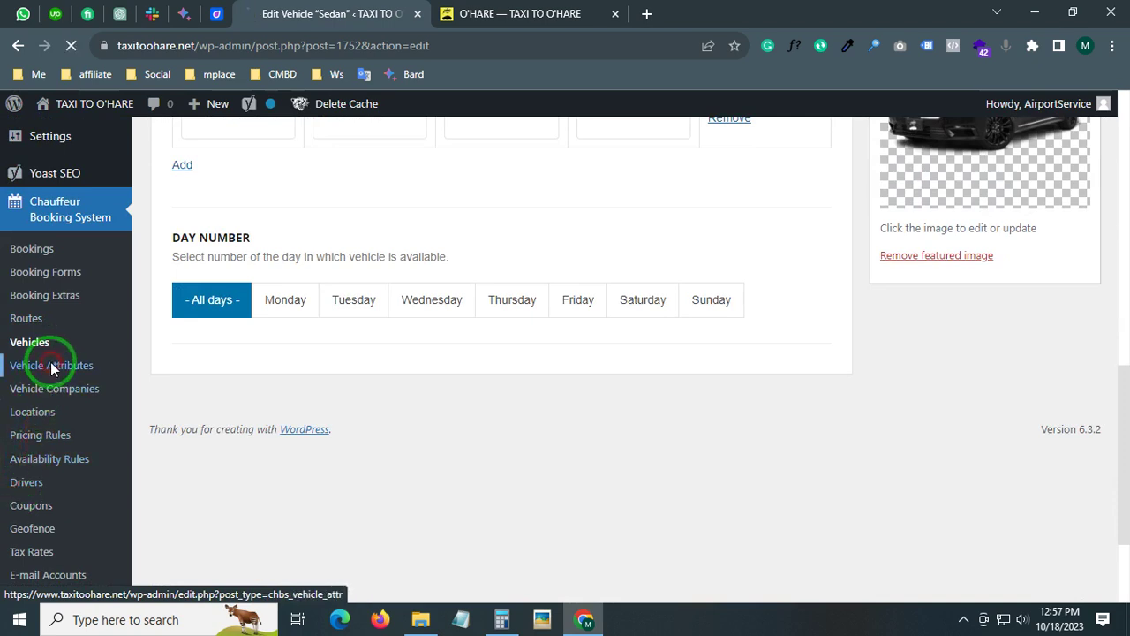
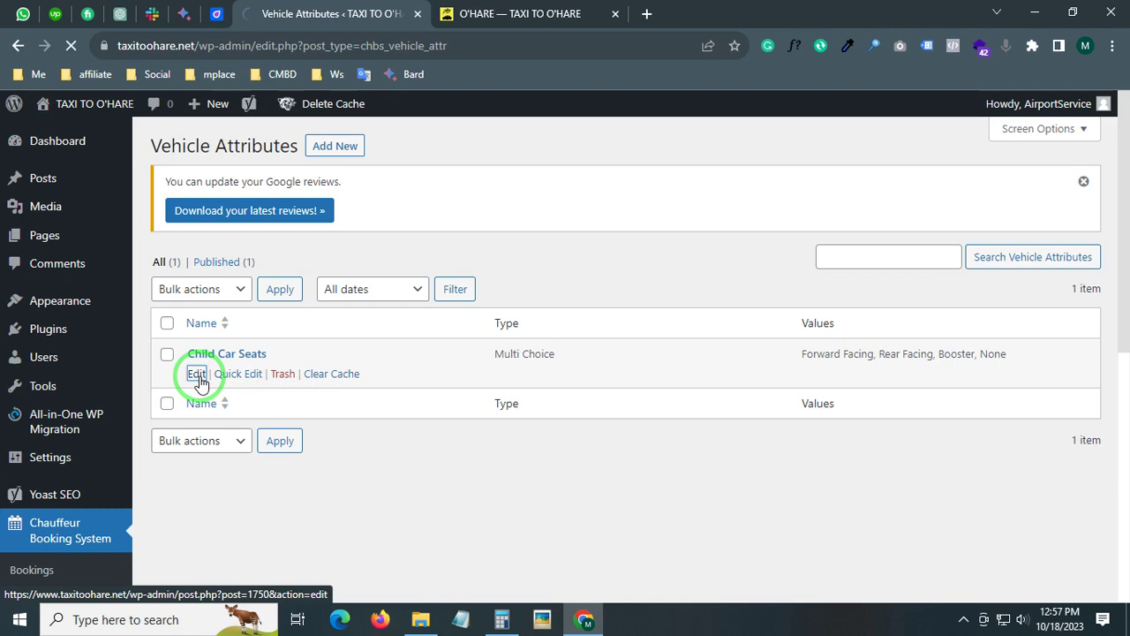
- Examine the type and selectable values of the Child Car Seats vehicle attribute
scroll(277, 389, down, 5)
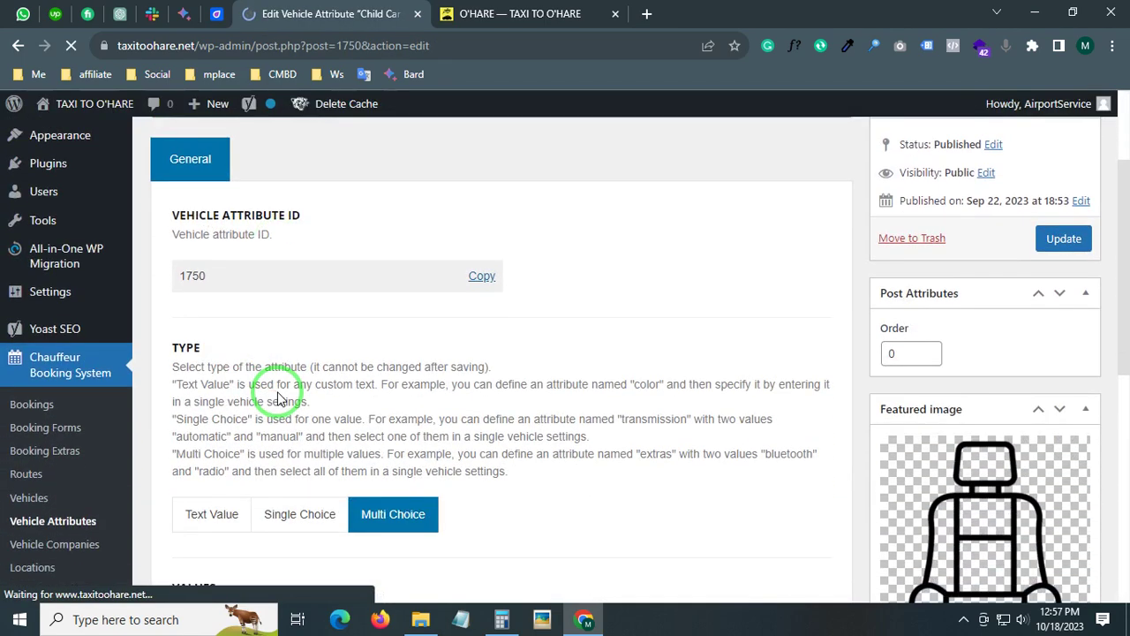
scroll(433, 336, down, 1)
scroll(265, 405, down, 2)
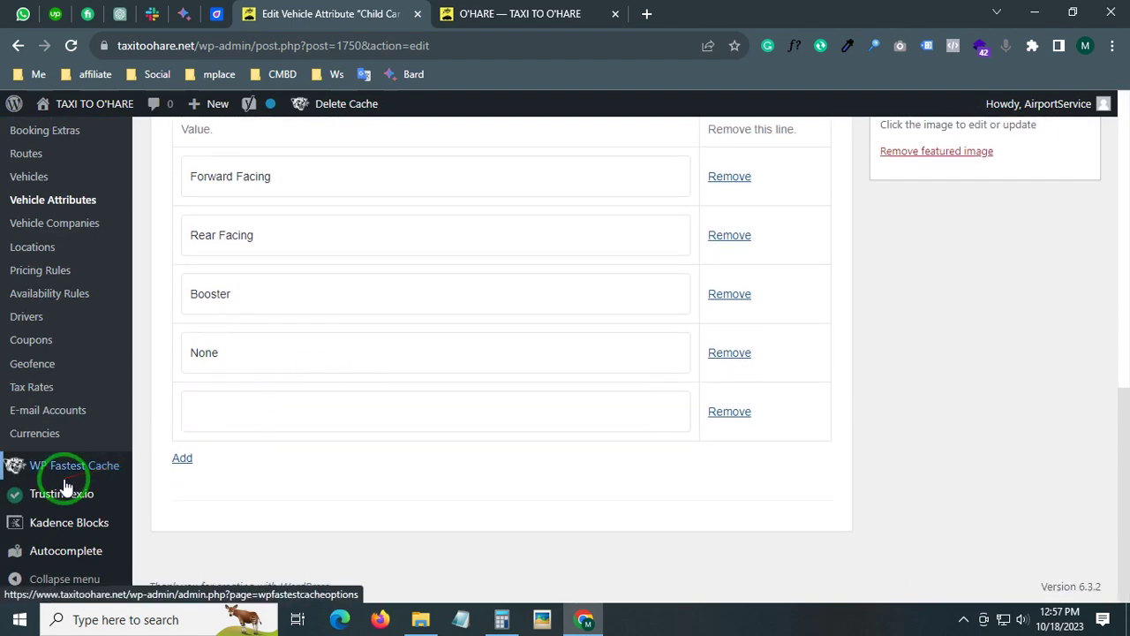
- Check the vehicle companies list and the locations list
scroll(30, 442, up, 2)
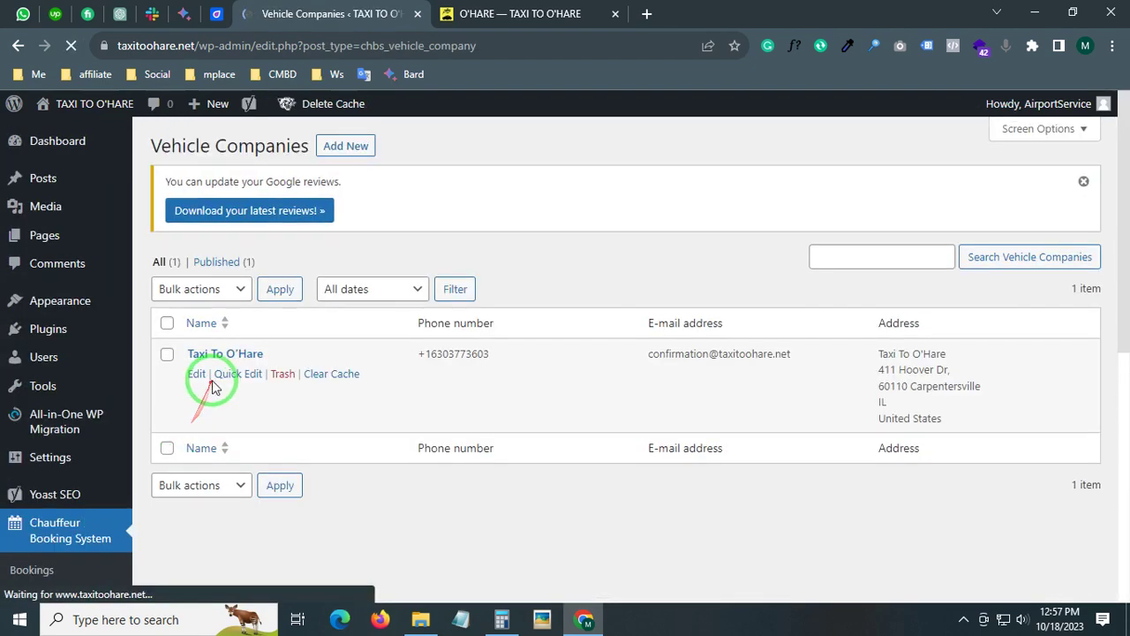
mouse_move(208, 381)
mouse_down()
mouse_move(773, 386)
mouse_move(913, 362)
mouse_move(114, 449)
mouse_up()
scroll(36, 495, down, 1)
scroll(27, 512, down, 2)
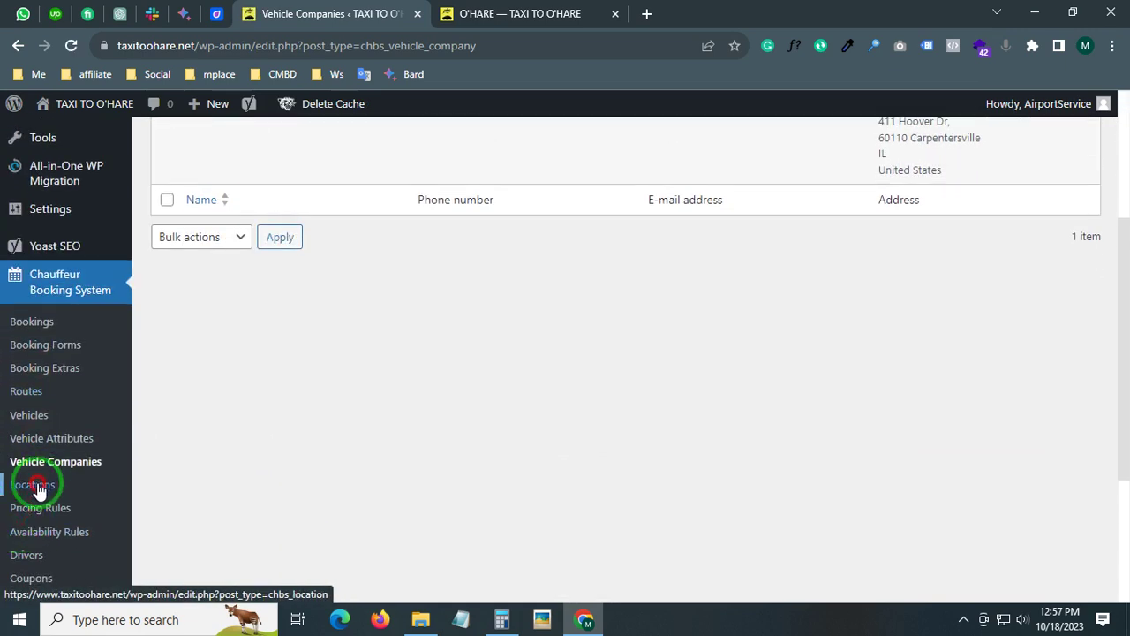
click(36, 486)
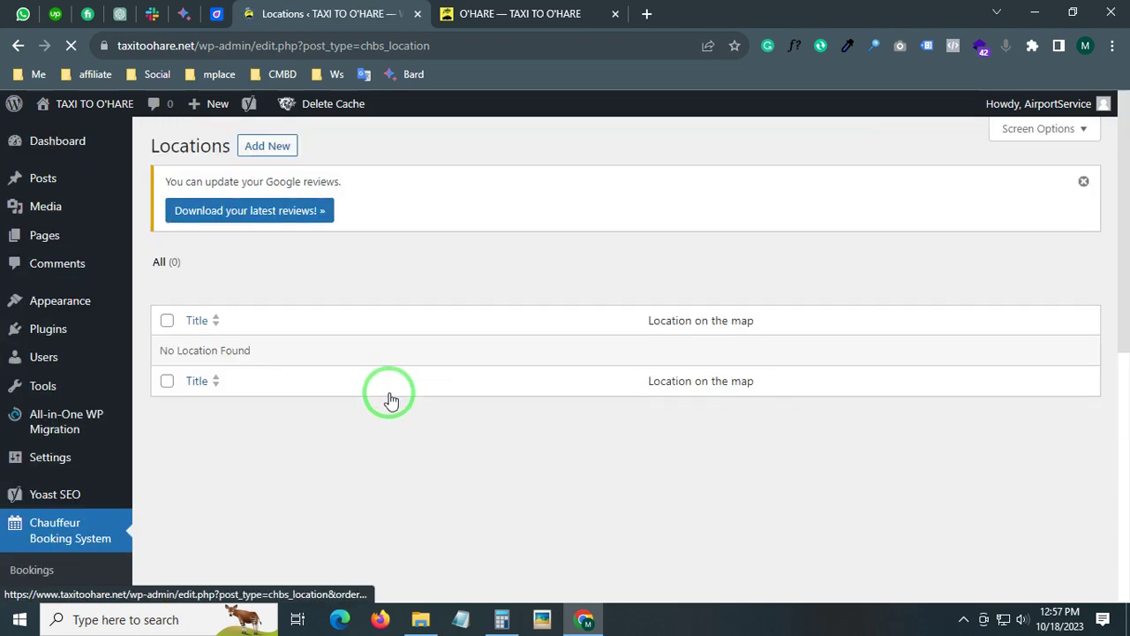
- Open the pricing rules and examine the Downtown Rides rule's price source, booking sum type and per-mile prices
scroll(392, 402, down, 3)
click(22, 512)
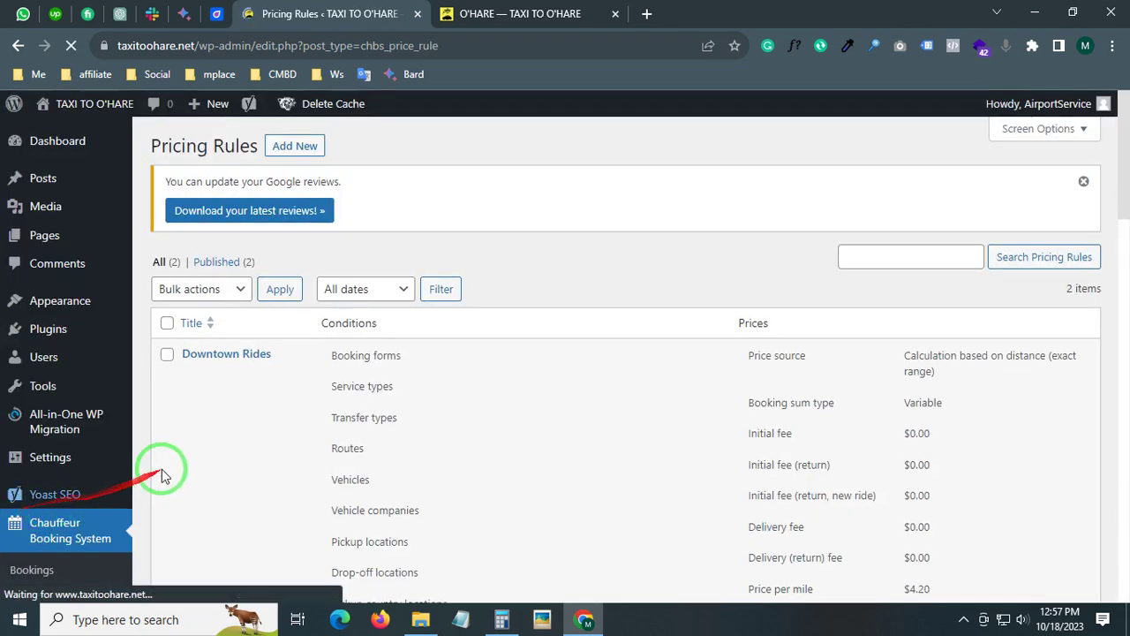
scroll(505, 344, down, 4)
scroll(500, 341, up, 2)
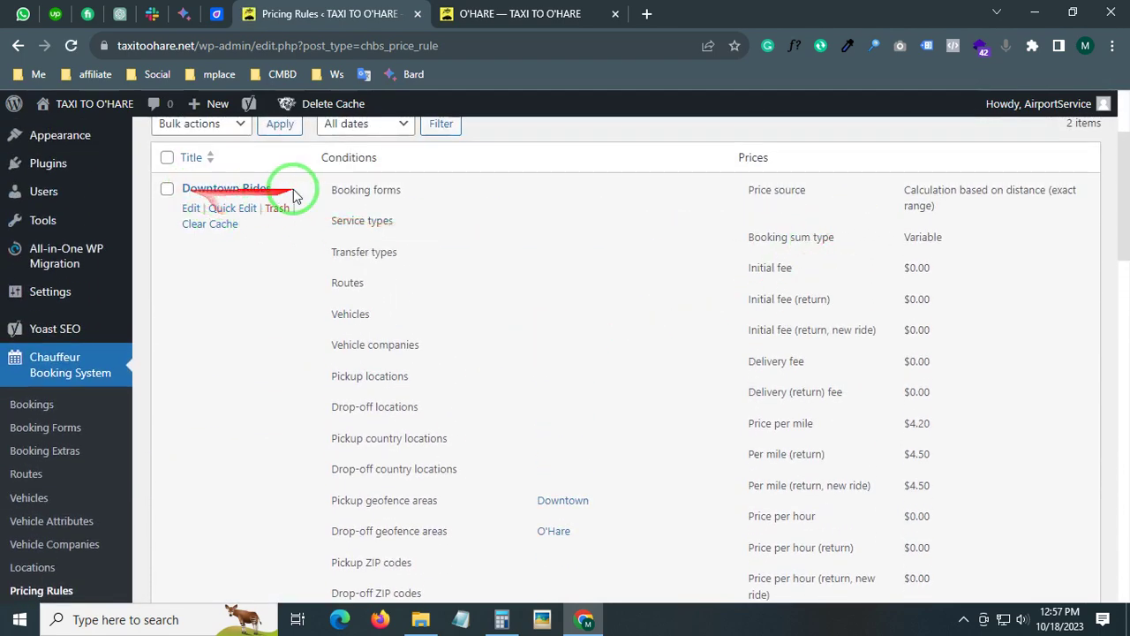
drag(952, 207, 906, 192)
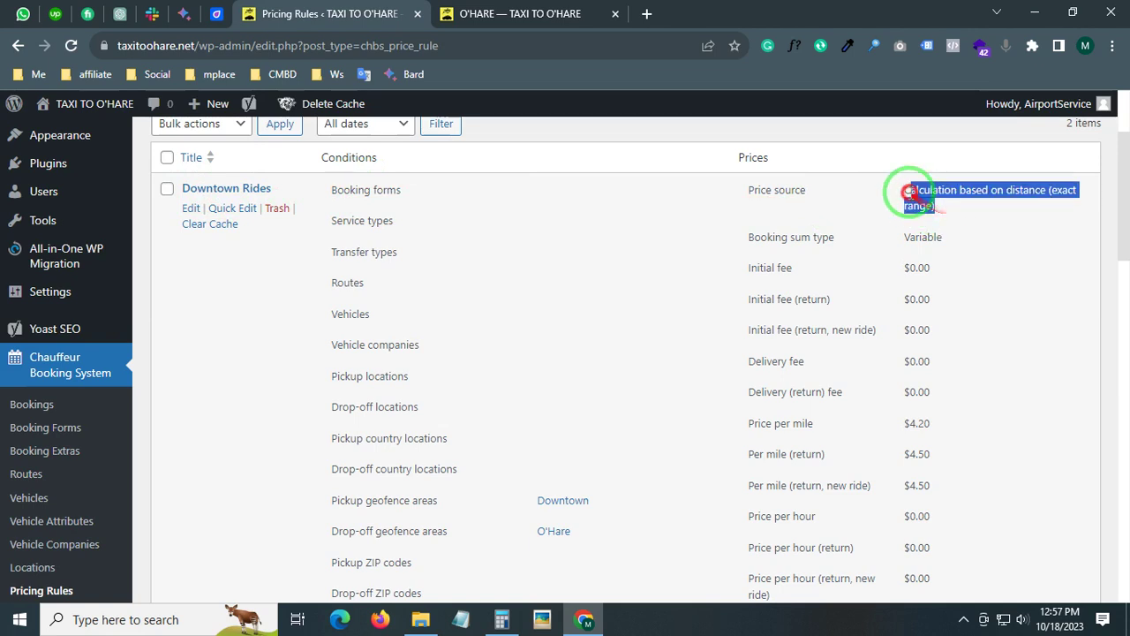
click(940, 238)
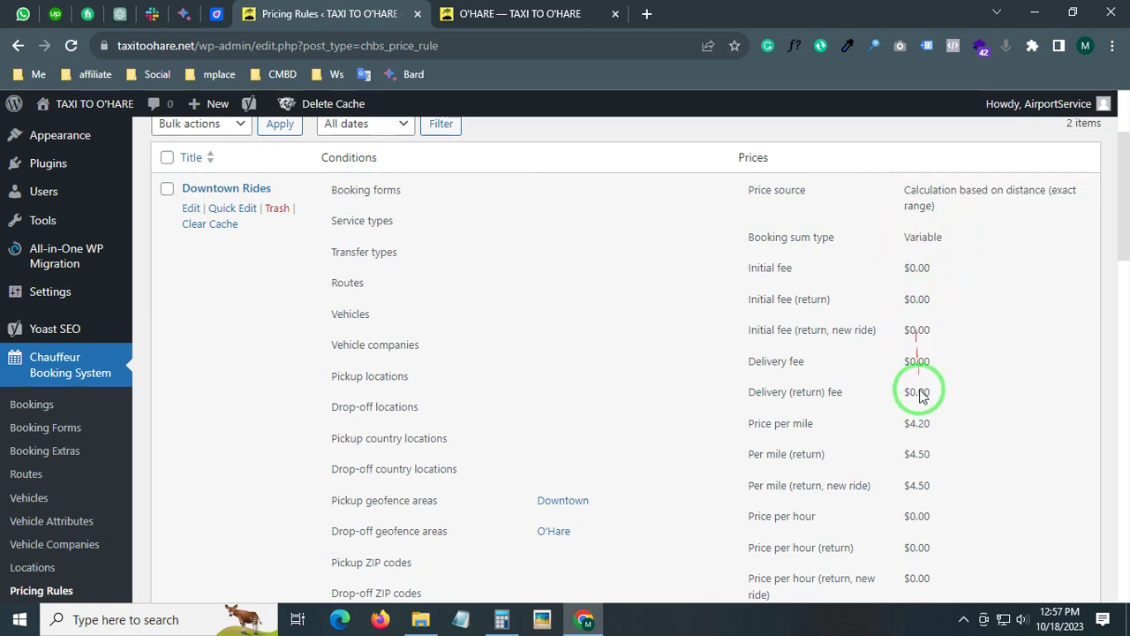
drag(735, 434, 818, 427)
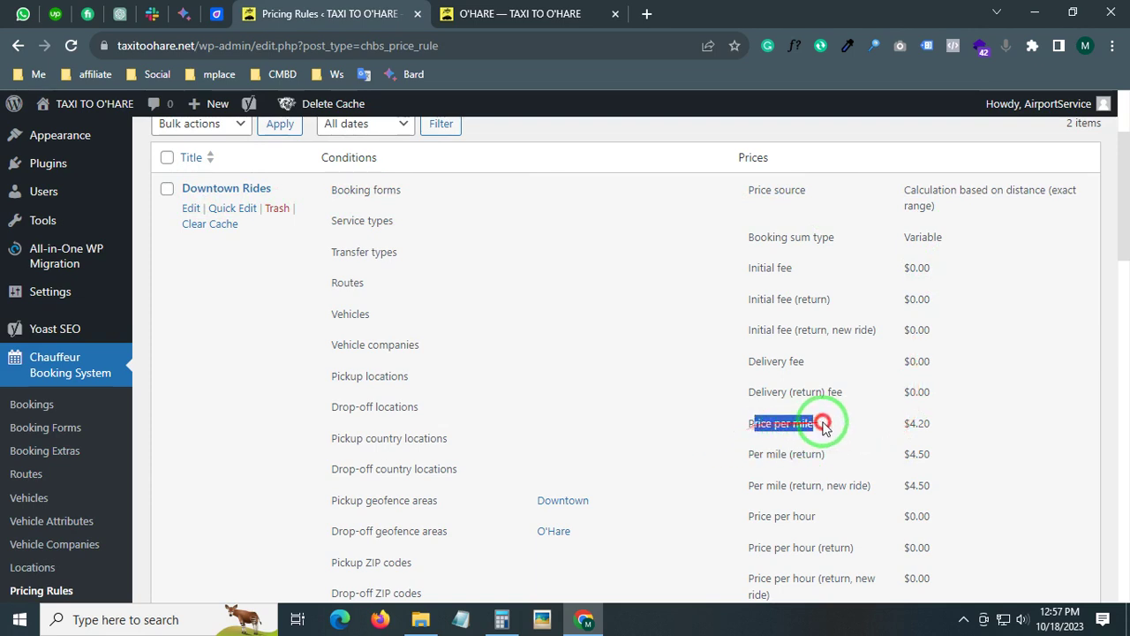
drag(895, 435, 939, 421)
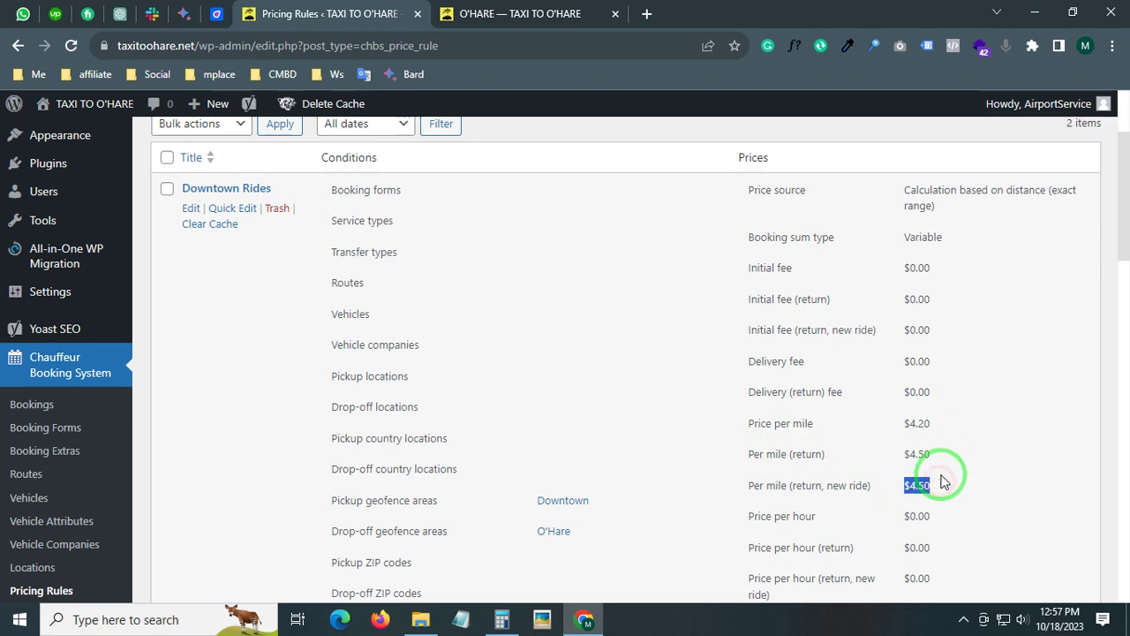
- Examine the Downtown Rides rule's pickup and drop-off geofence areas, hourly and waypoint prices, minimum order value and next rule processing
scroll(942, 481, down, 1)
drag(432, 419, 620, 419)
click(630, 444)
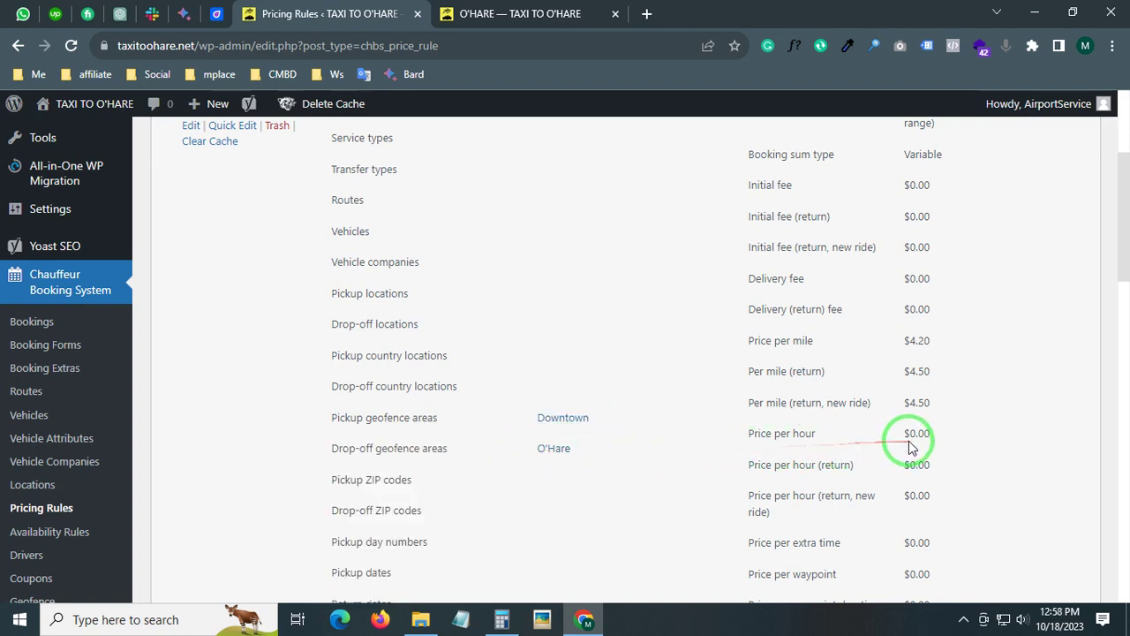
scroll(898, 448, down, 1)
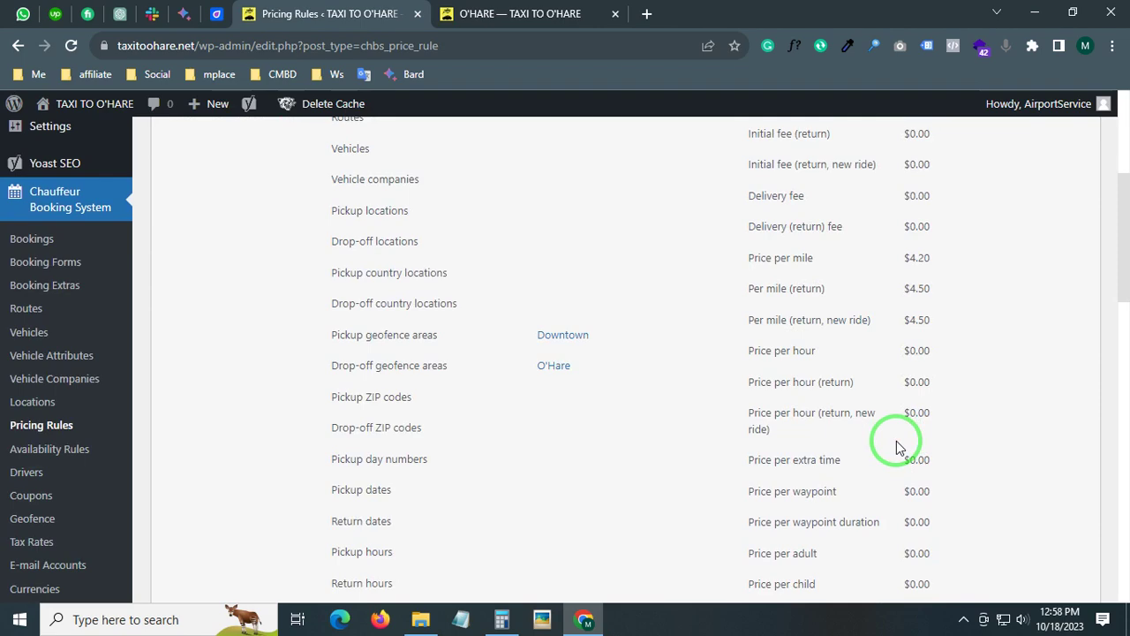
scroll(923, 435, down, 2)
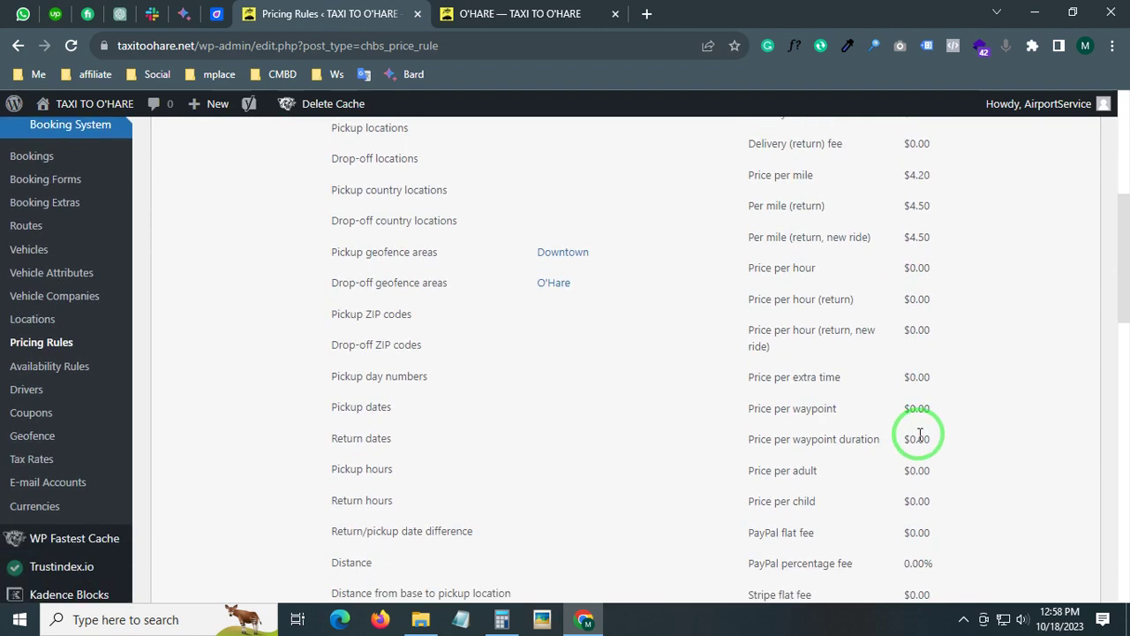
scroll(915, 448, down, 2)
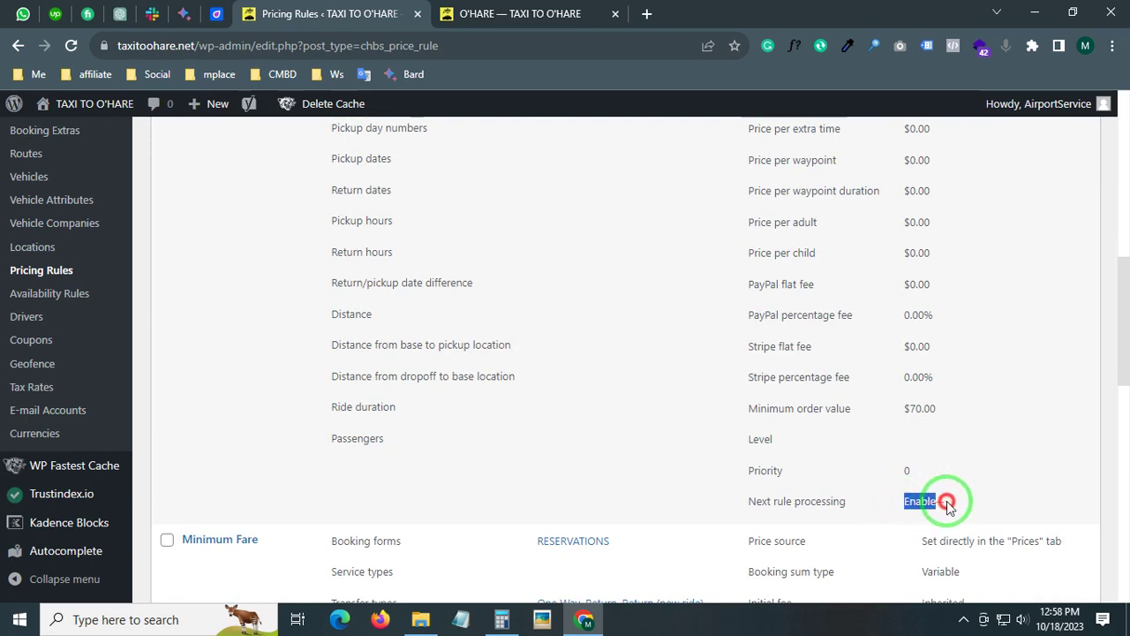
drag(899, 415, 947, 405)
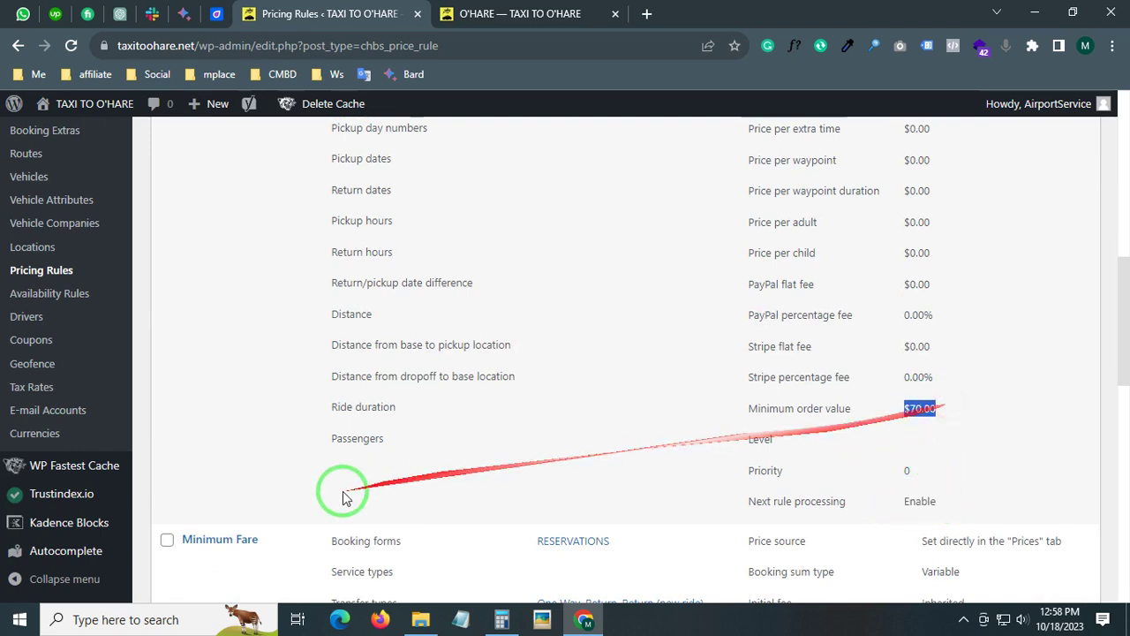
- Open the O'Hare geofence for editing and examine its drawn area on the map
click(36, 365)
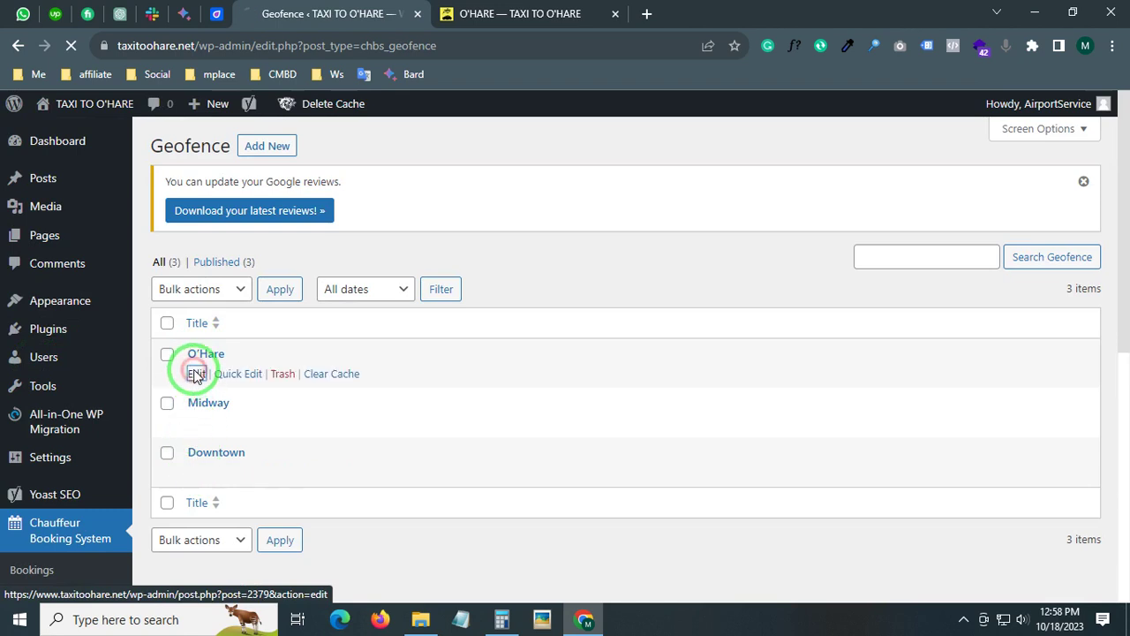
click(196, 375)
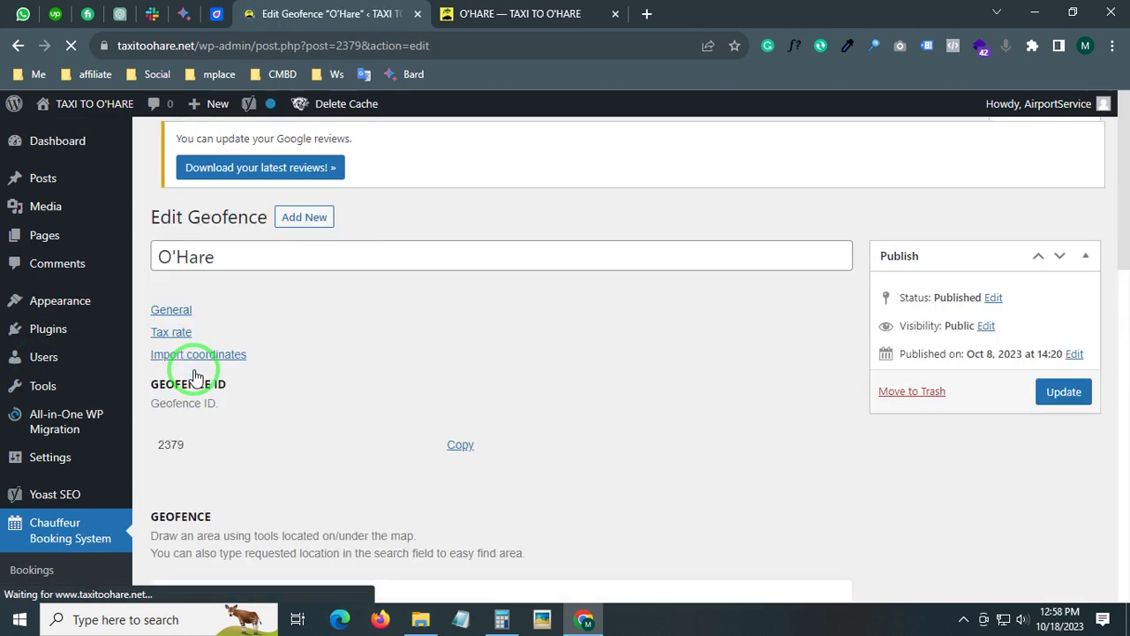
scroll(479, 405, down, 2)
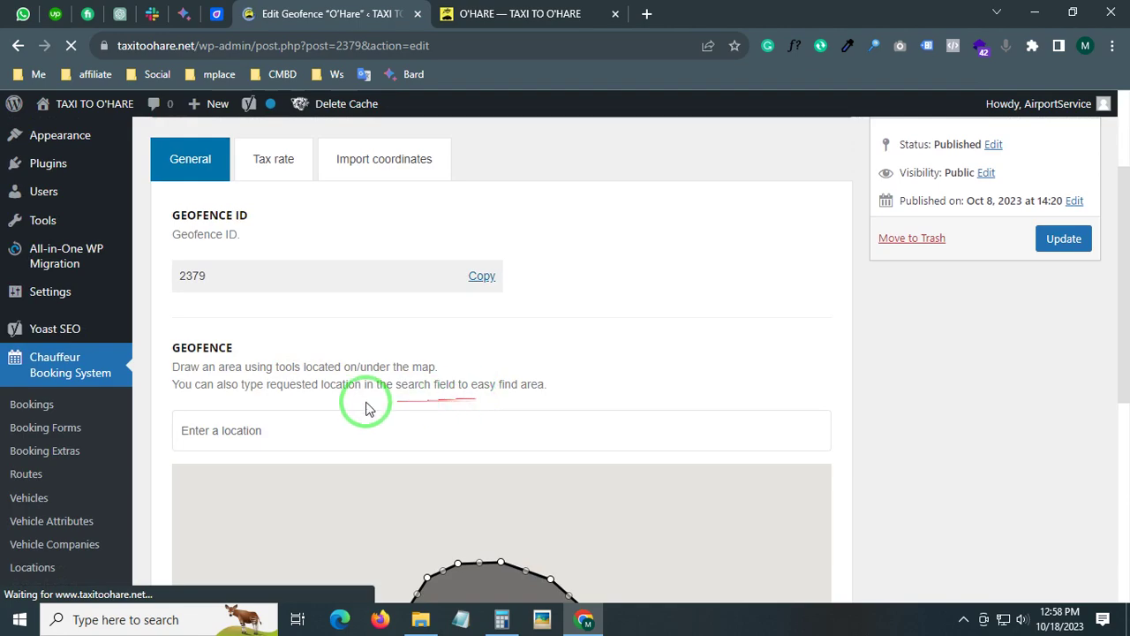
scroll(406, 404, down, 2)
scroll(571, 429, down, 2)
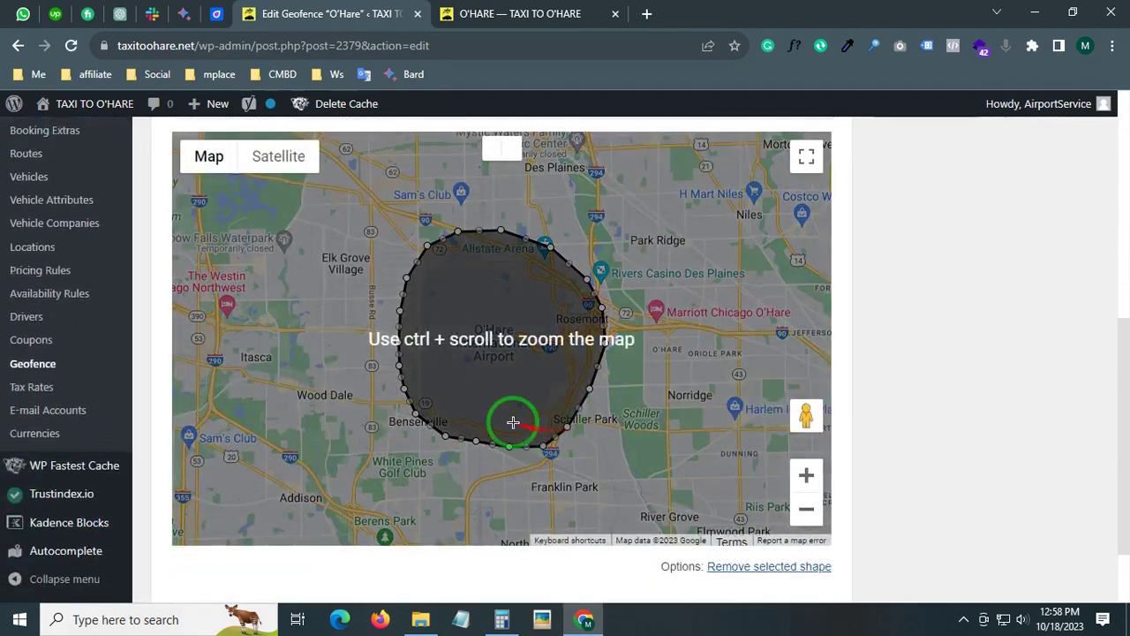
click(809, 481)
click(815, 512)
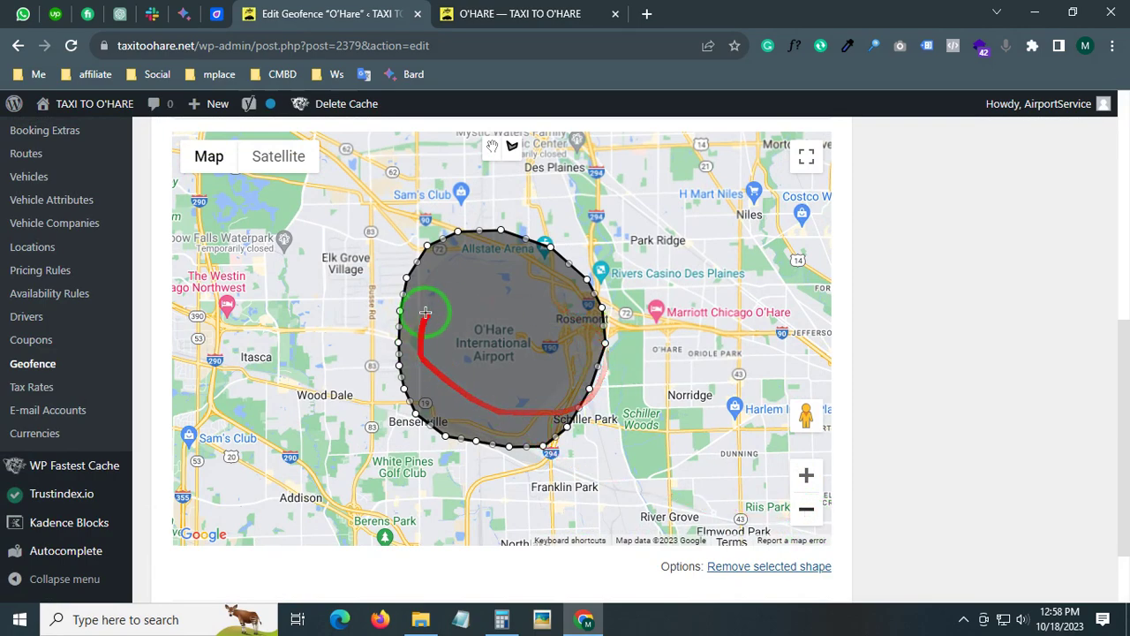
- Check the O'Hare geofence's tax rate and coordinate import settings, and return to its general settings
scroll(348, 295, up, 4)
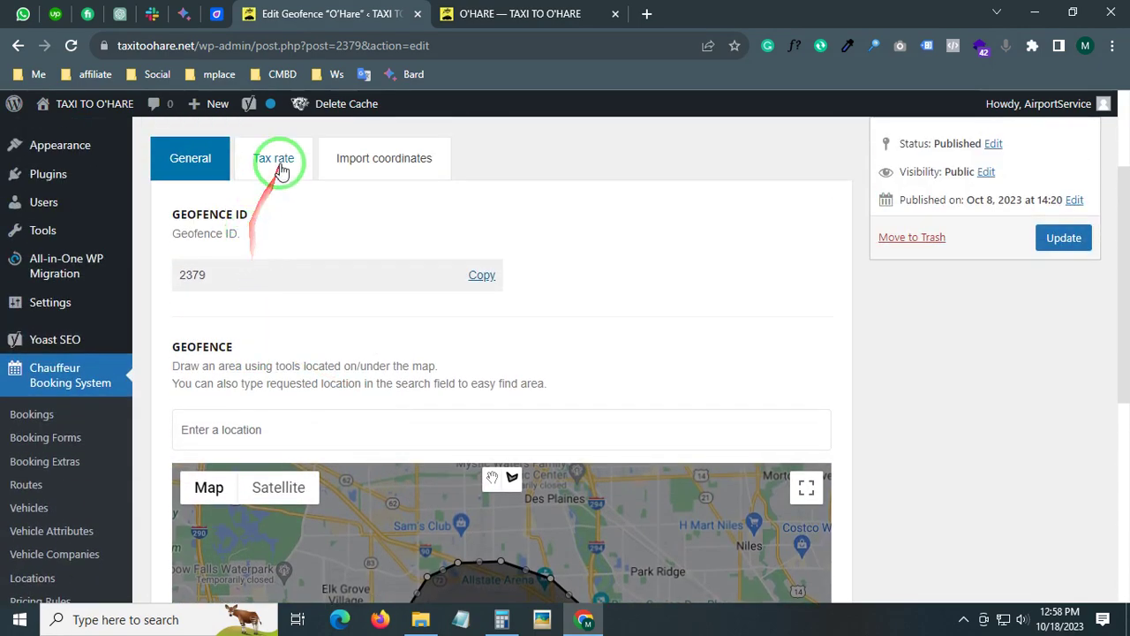
click(281, 170)
click(391, 164)
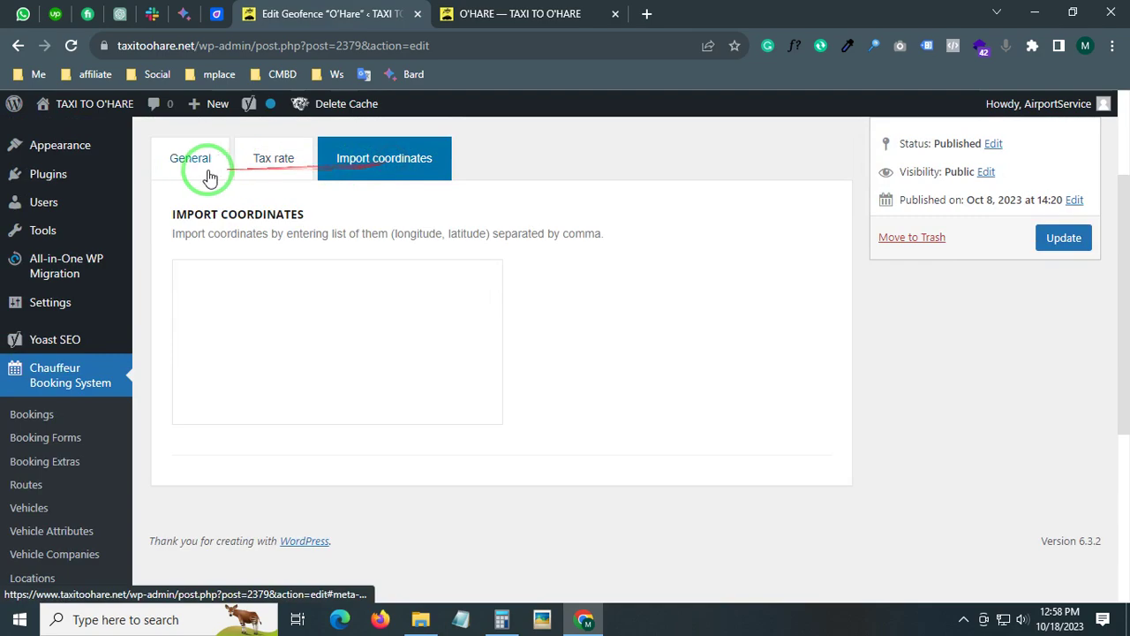
click(224, 176)
scroll(297, 353, down, 3)
scroll(291, 358, up, 4)
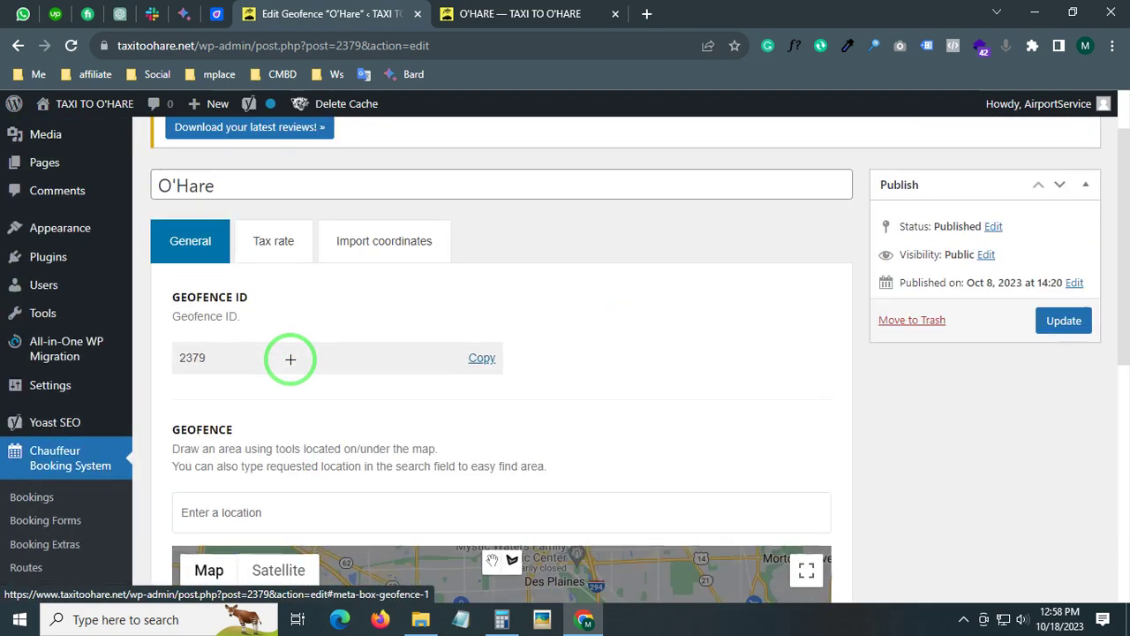
- Go back to the geofence list and open the Midway geofence for editing
scroll(45, 517, down, 4)
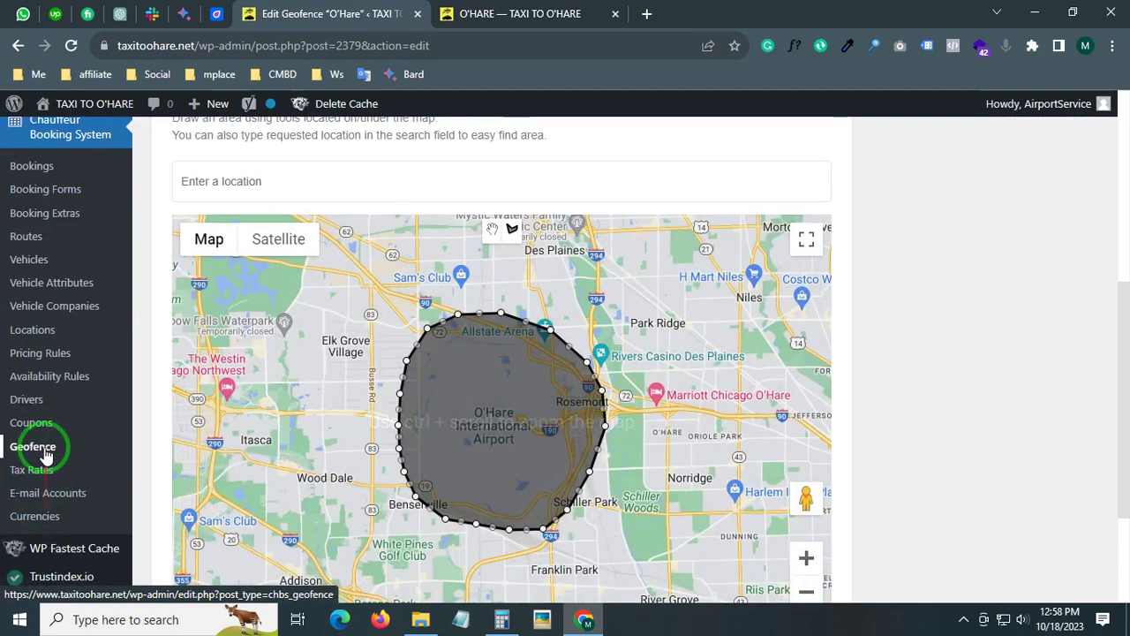
click(44, 454)
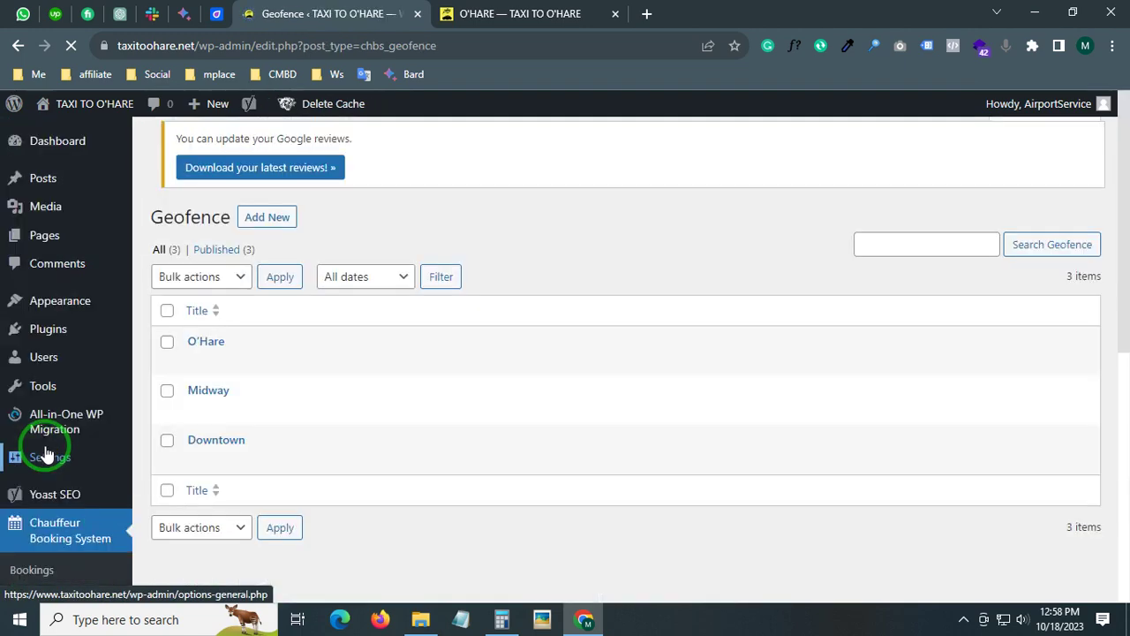
mouse_move(201, 404)
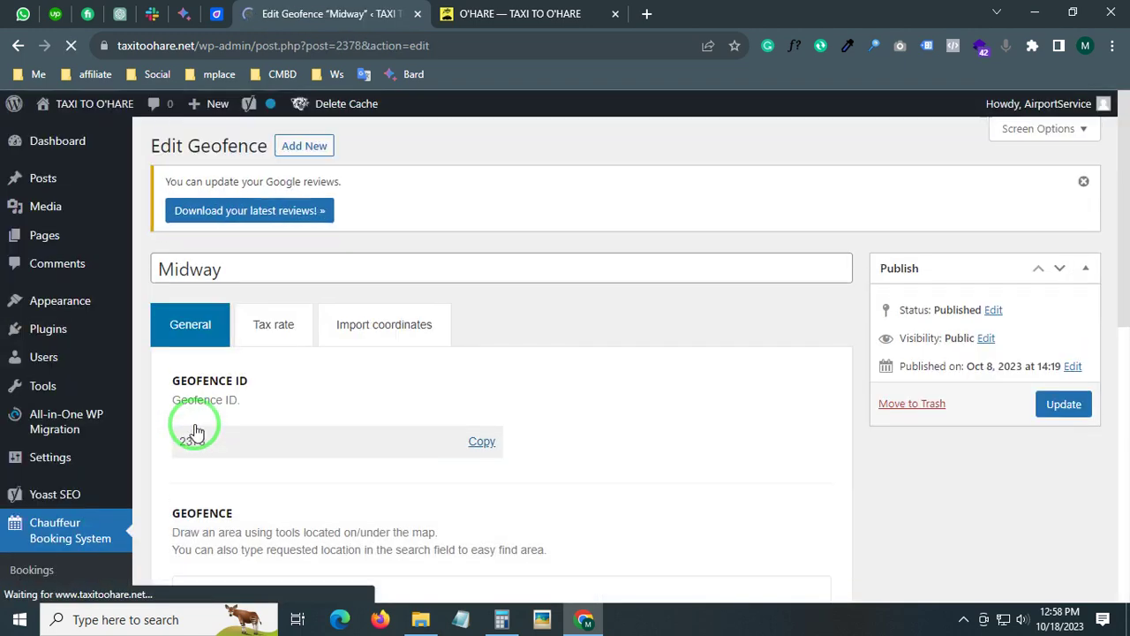
- Examine the Midway geofence's drawn area on the map around the airport
scroll(291, 424, down, 3)
scroll(344, 429, down, 3)
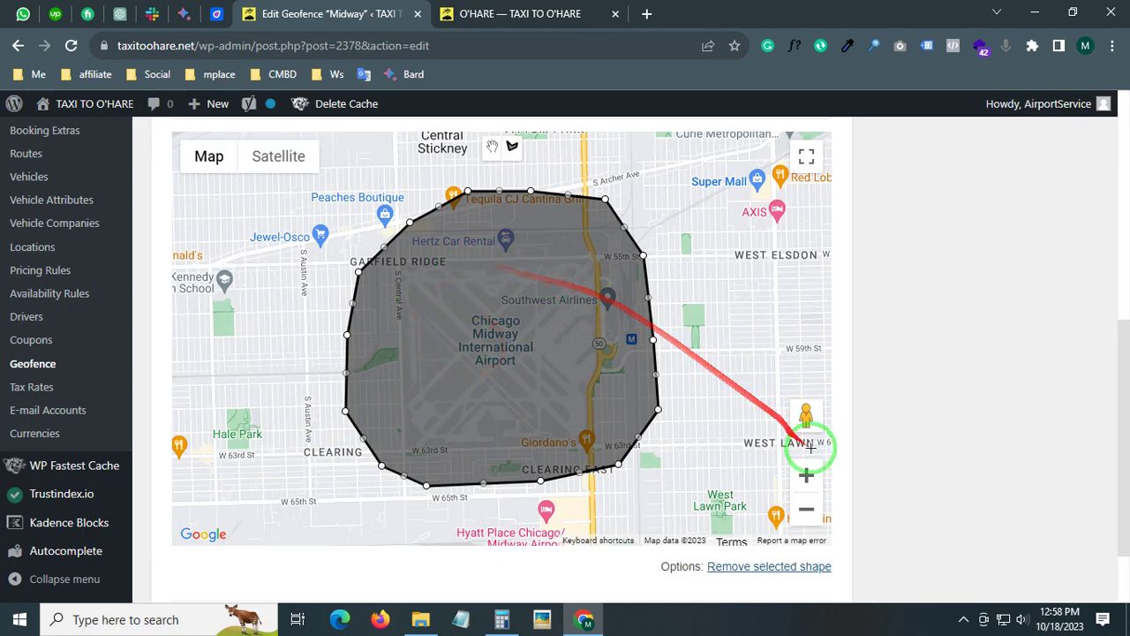
click(806, 475)
click(806, 510)
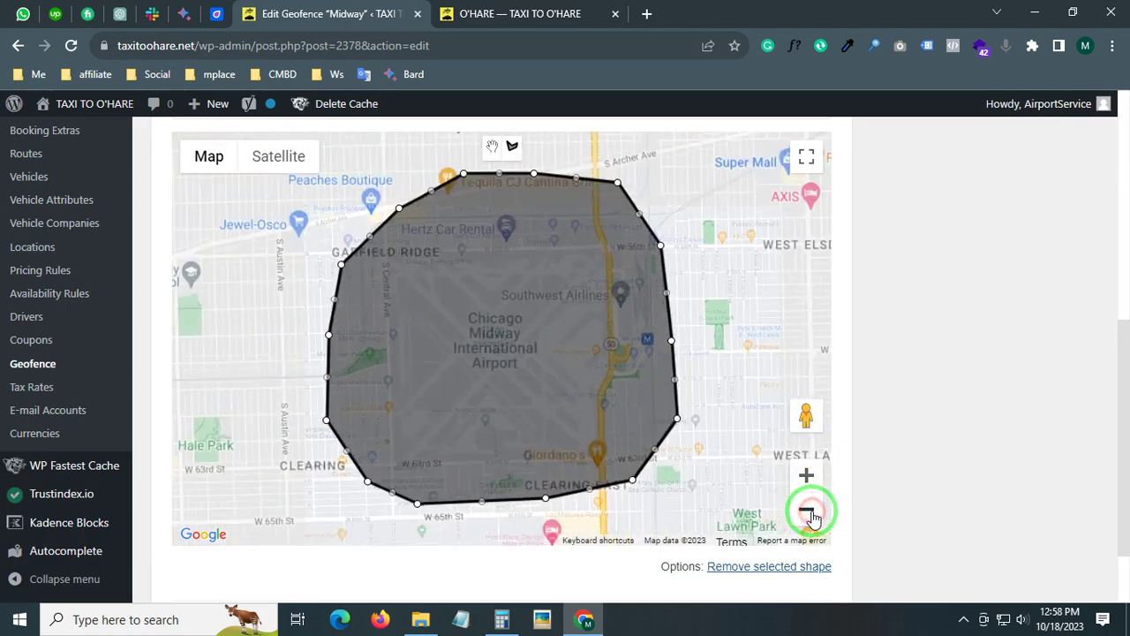
- Open the Downtown geofence for editing and examine its title and drawn area on the map
click(36, 368)
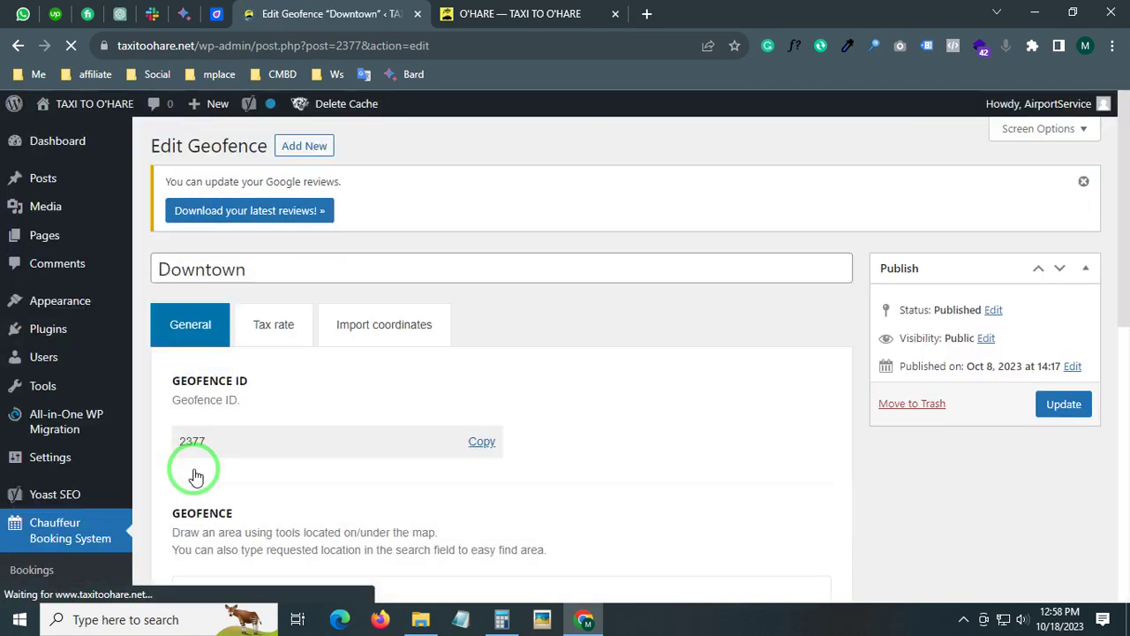
scroll(551, 331, down, 5)
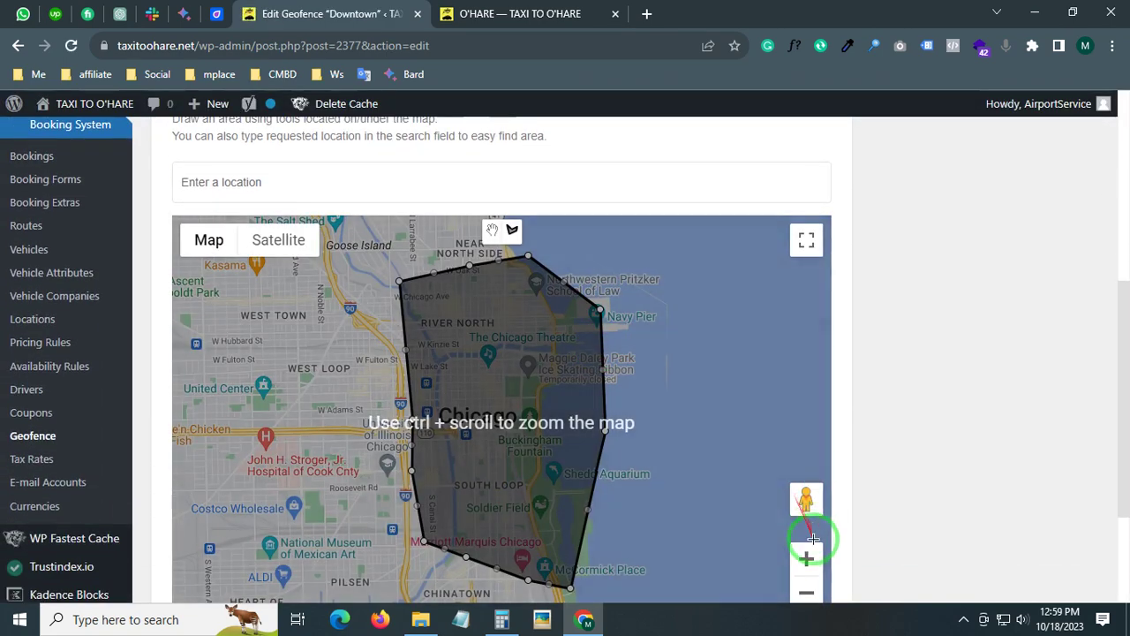
click(806, 558)
click(807, 588)
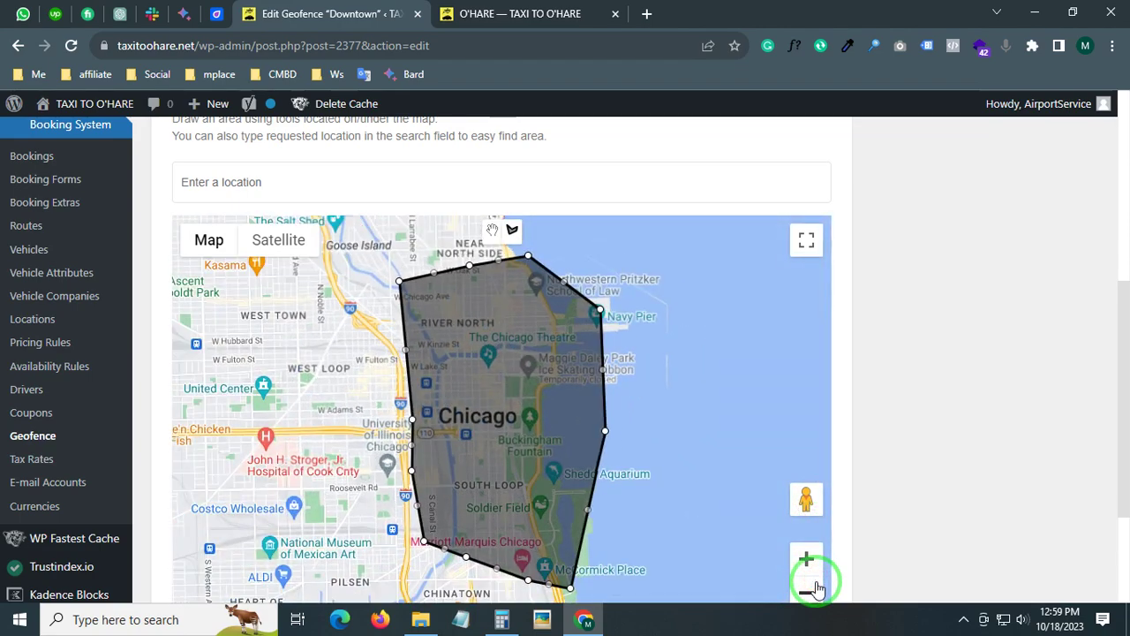
scroll(417, 391, up, 4)
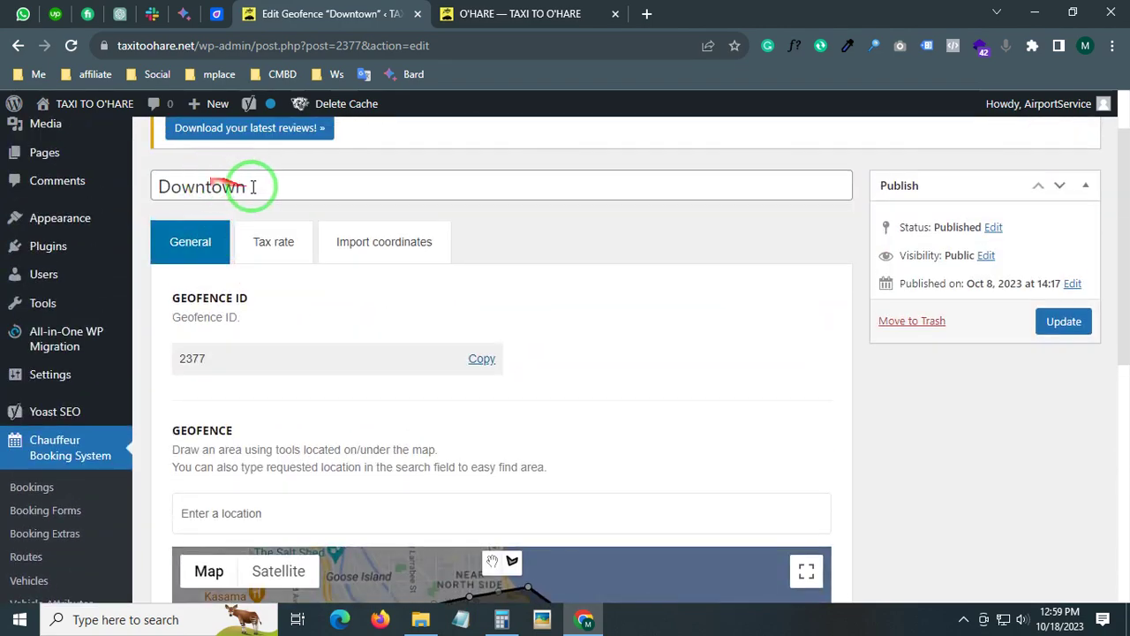
scroll(469, 265, down, 3)
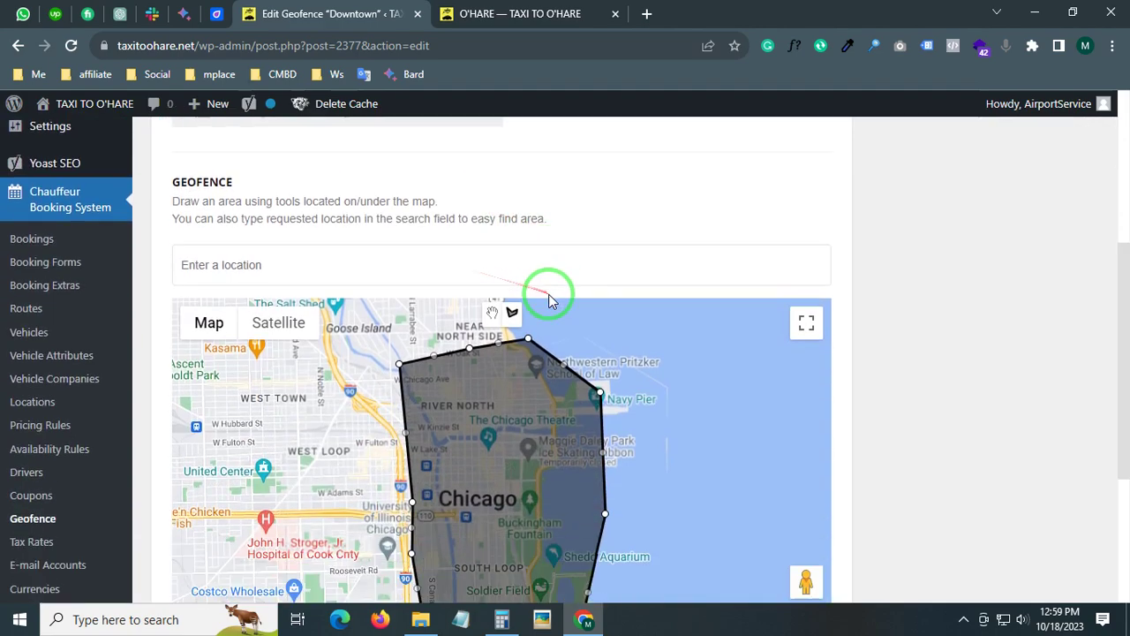
scroll(543, 302, up, 2)
scroll(35, 441, down, 3)
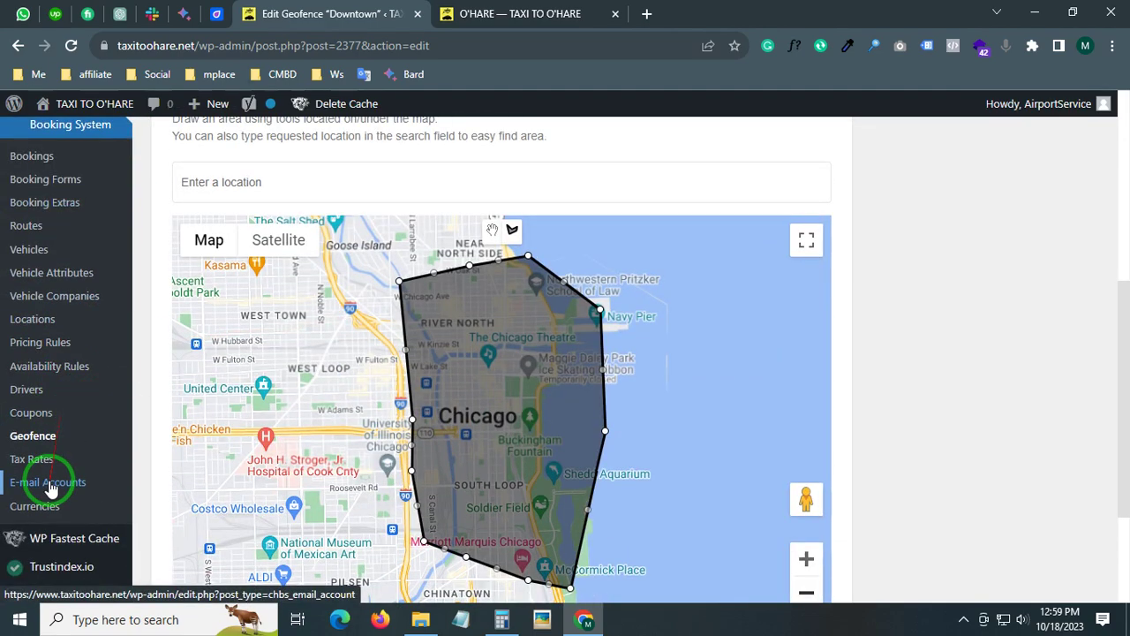
- Go back to the pricing rules list and look over the Downtown Rides and Minimum Fare entries
click(38, 344)
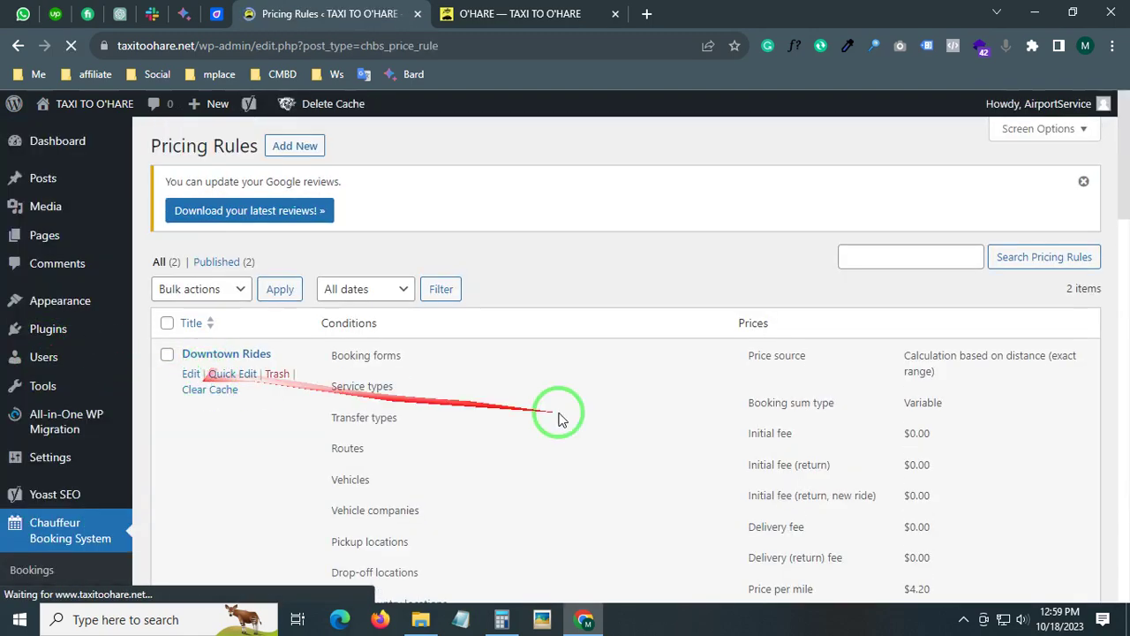
scroll(794, 384, down, 8)
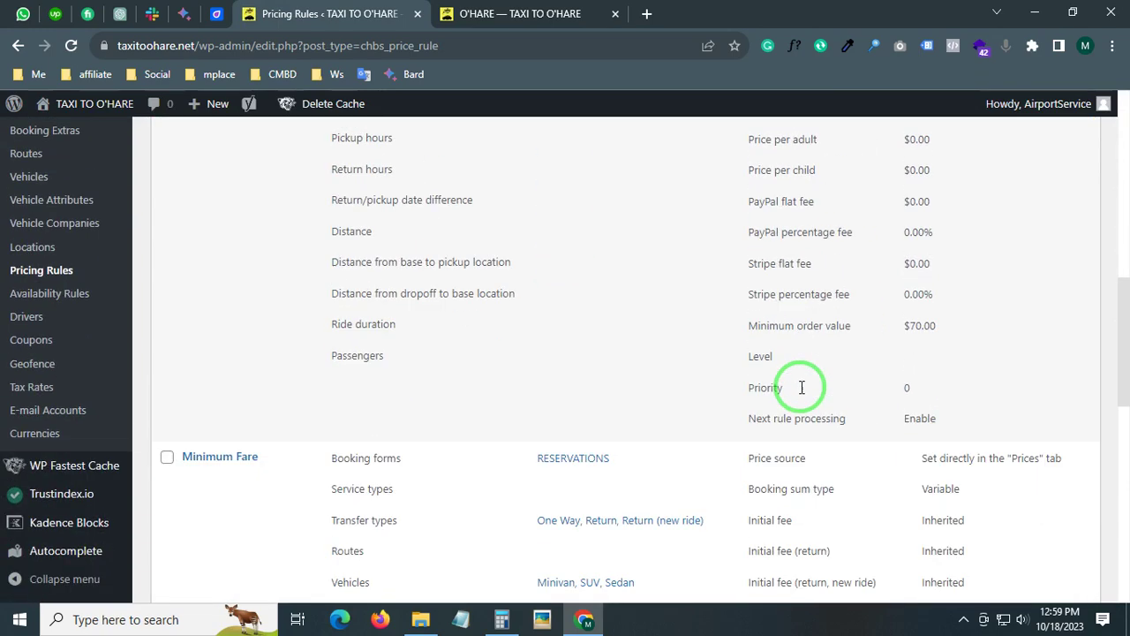
scroll(802, 387, down, 2)
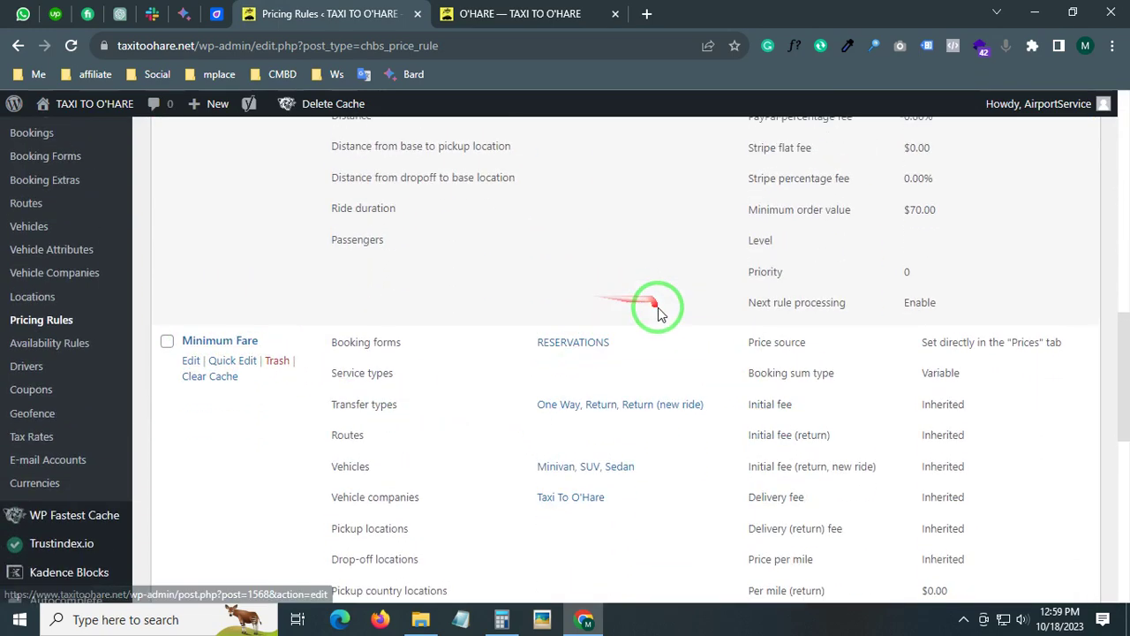
scroll(658, 309, up, 8)
scroll(654, 323, down, 5)
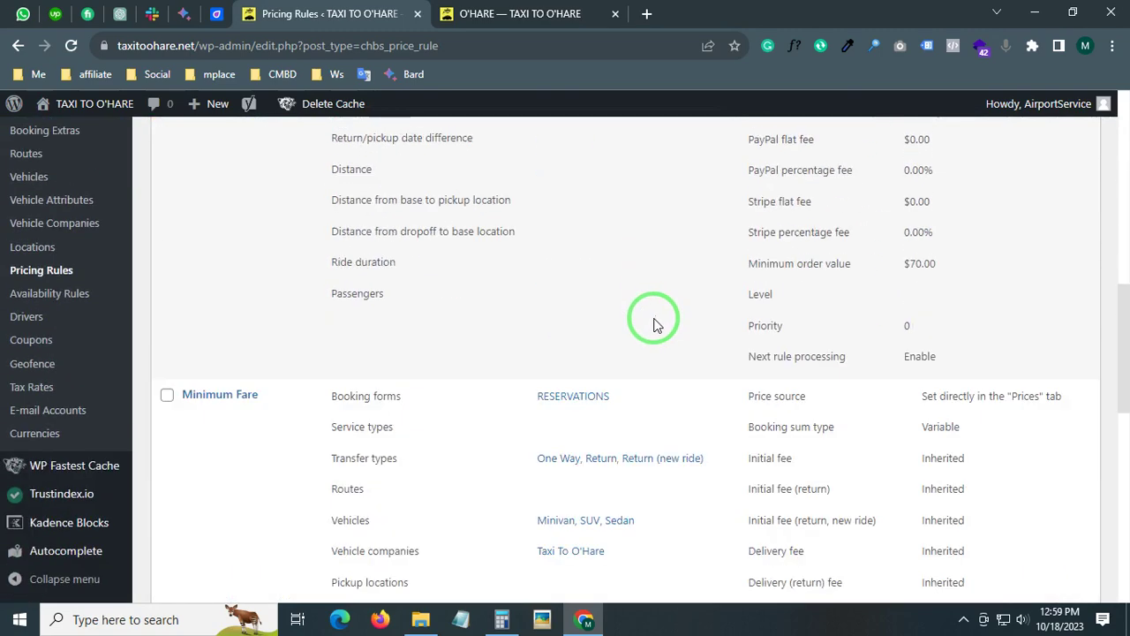
- Examine the Minimum Fare rule's price source, fees, hourly and waypoint prices, minimum order value and next rule processing
scroll(654, 325, down, 2)
drag(905, 382, 1049, 376)
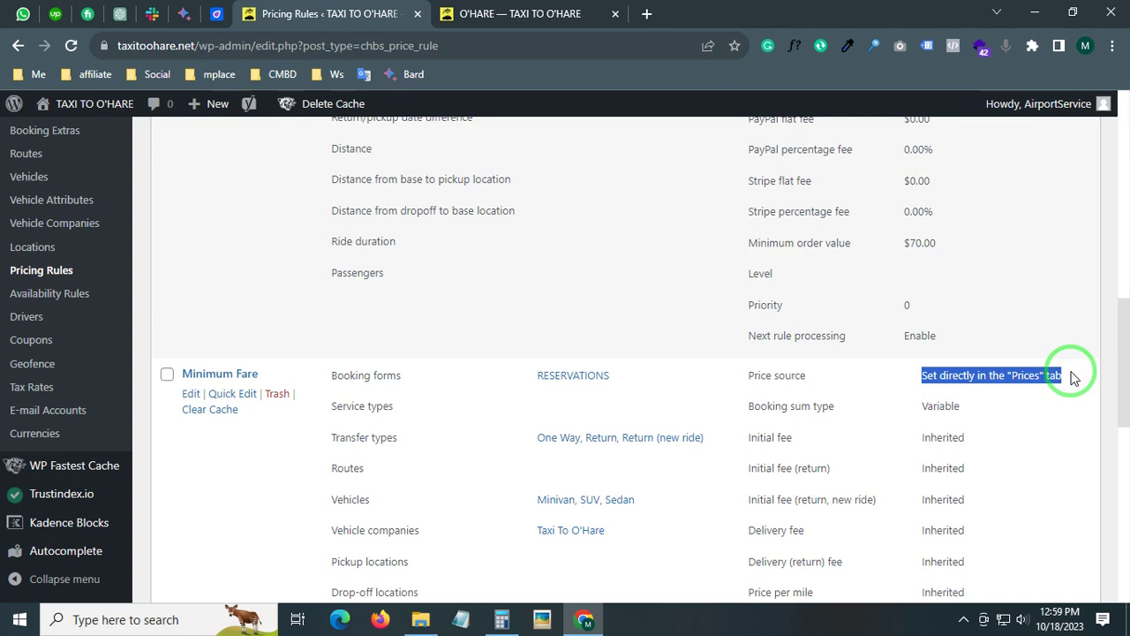
scroll(1071, 378, down, 1)
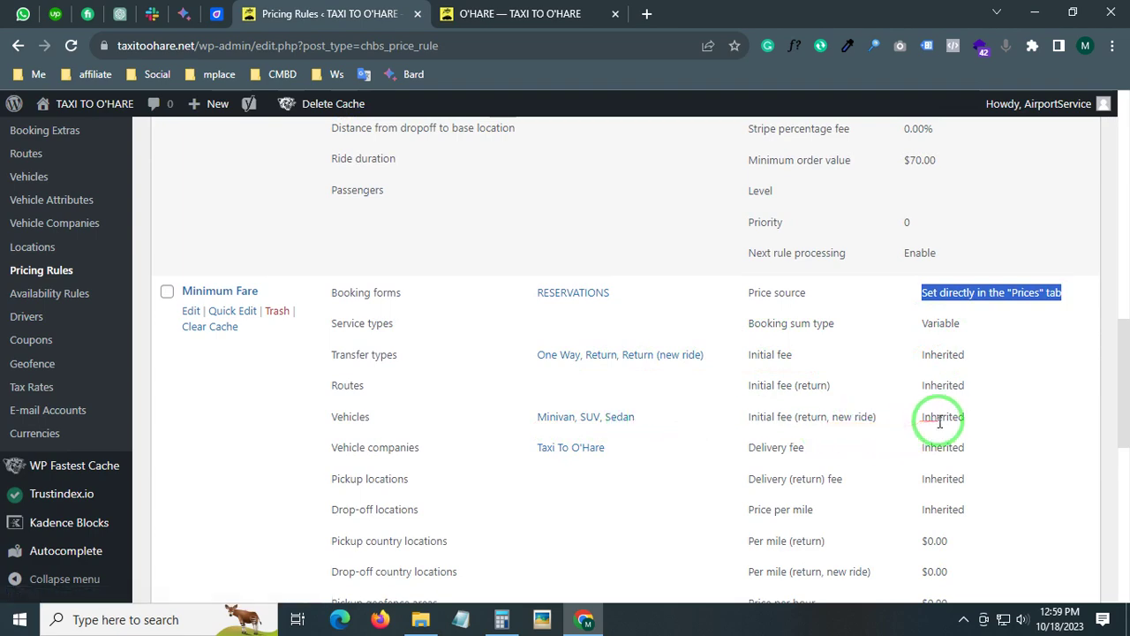
scroll(909, 420, down, 1)
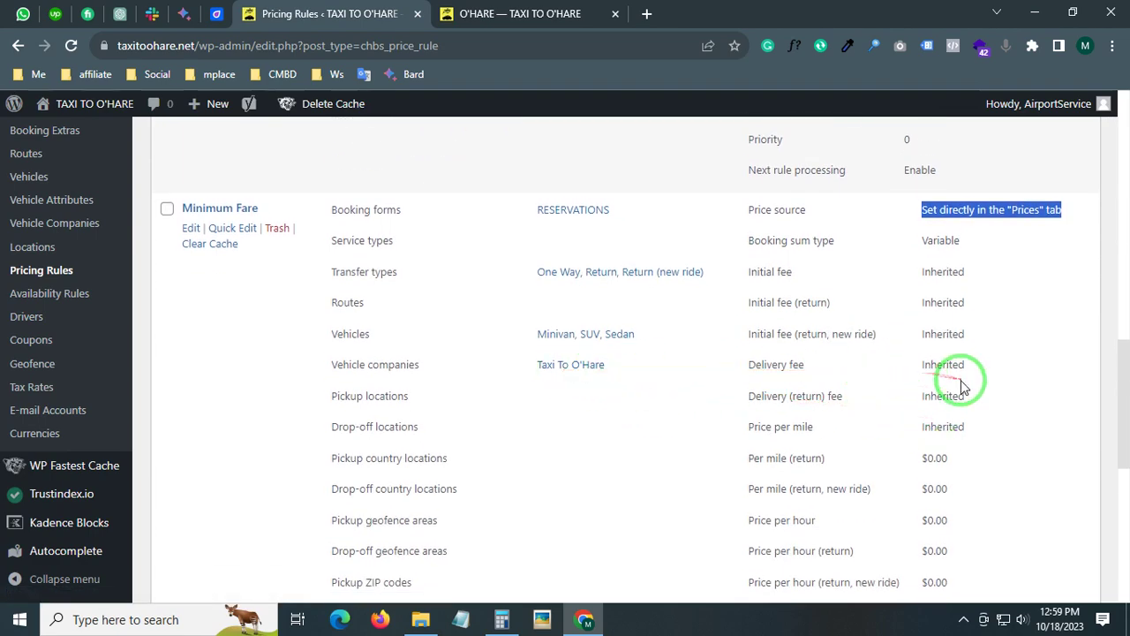
scroll(941, 423, down, 2)
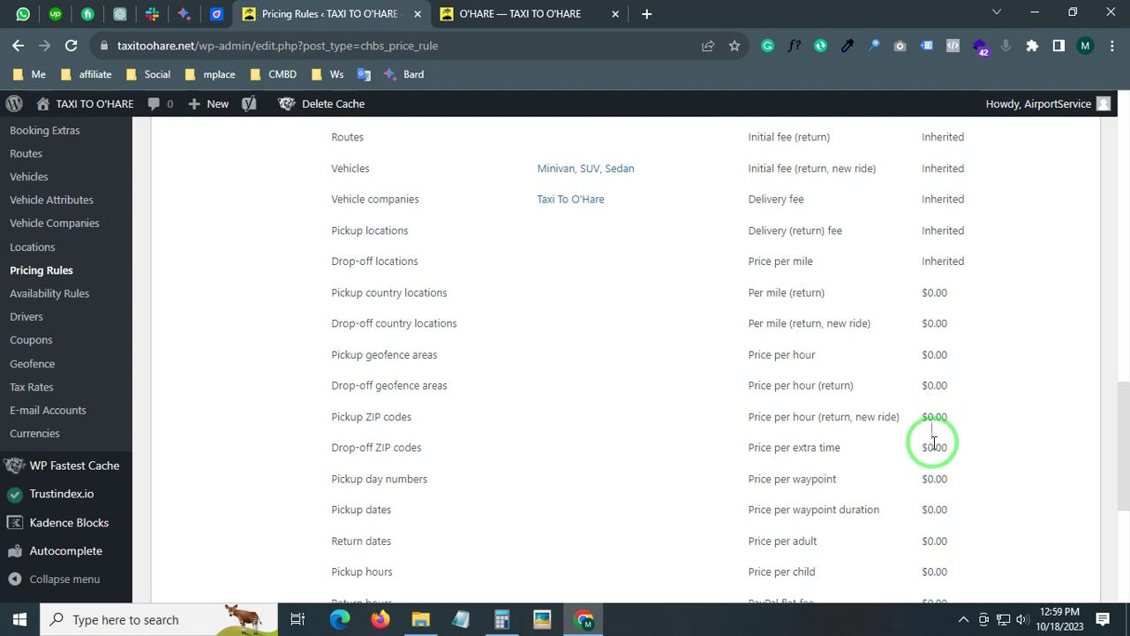
scroll(945, 472, down, 2)
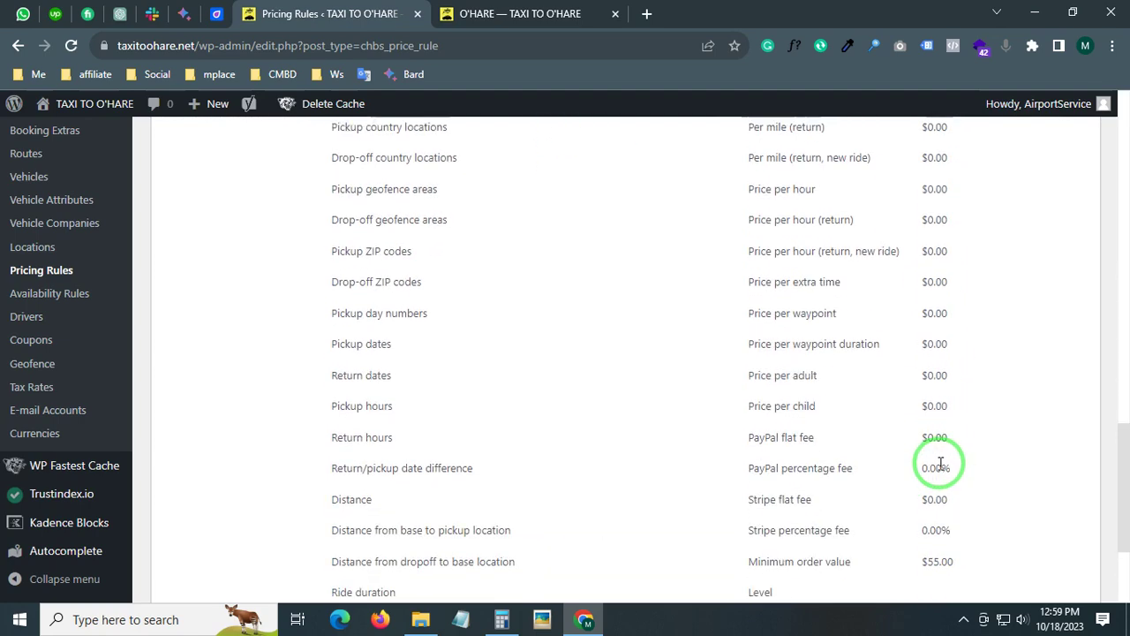
scroll(940, 463, down, 1)
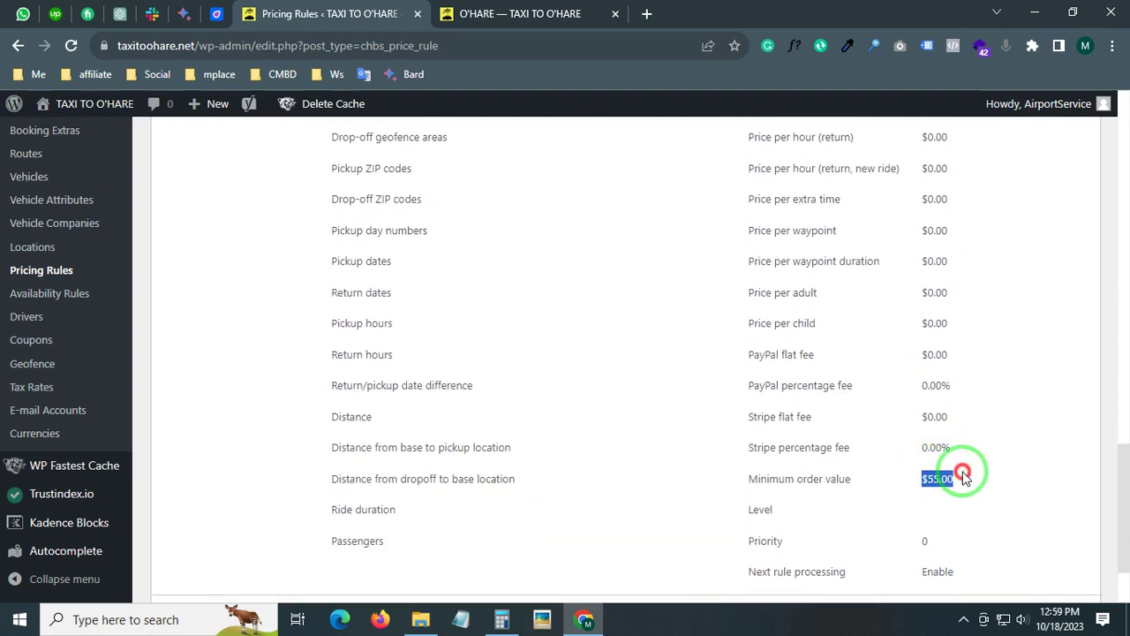
scroll(953, 473, down, 1)
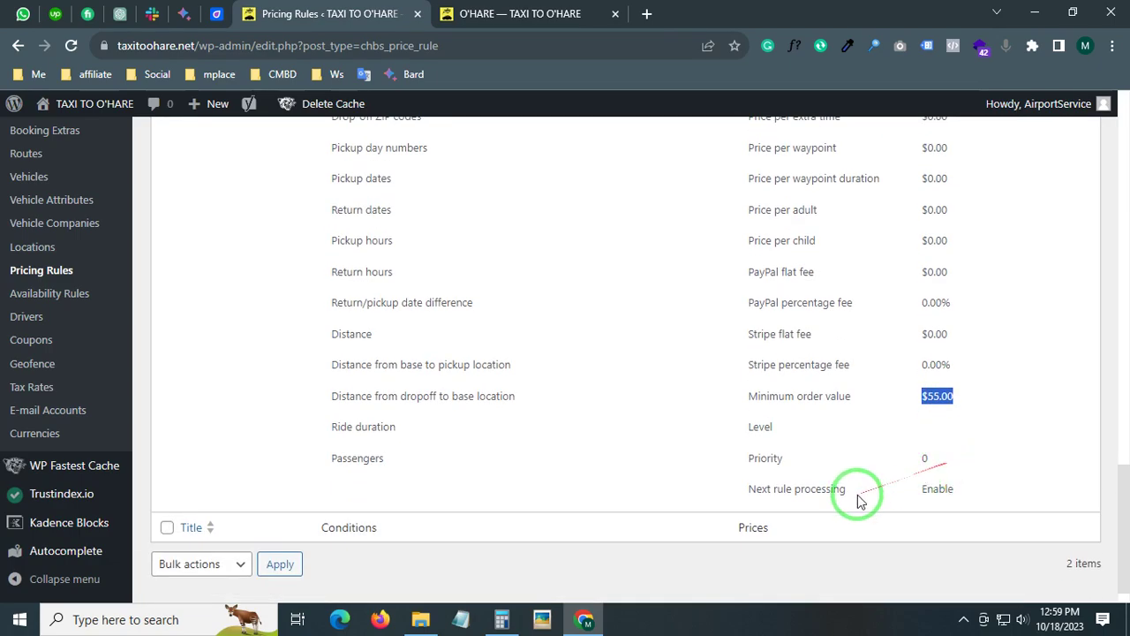
- Review the Downtown Rides rule's geofence conditions and prices in the list, and open the rule for editing
scroll(929, 472, up, 12)
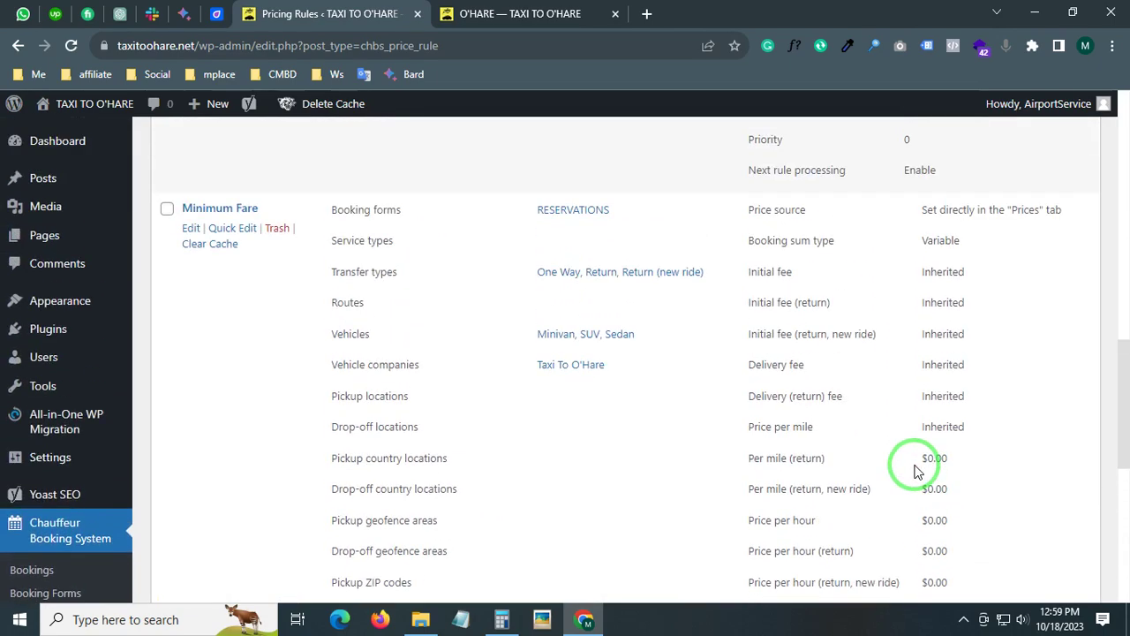
scroll(917, 472, up, 5)
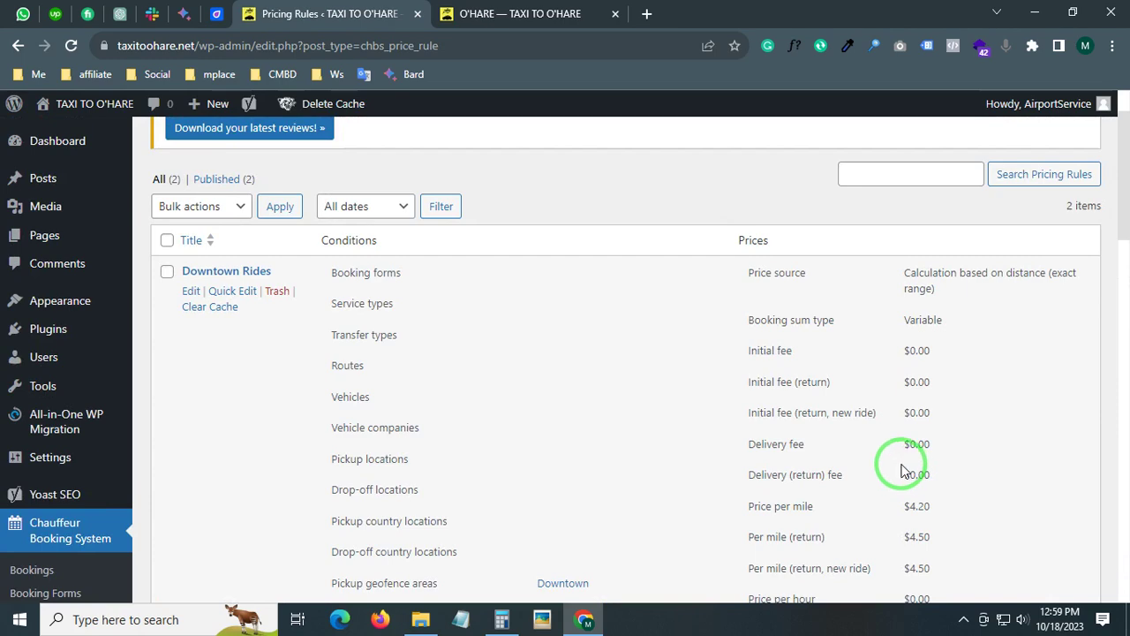
scroll(310, 408, down, 3)
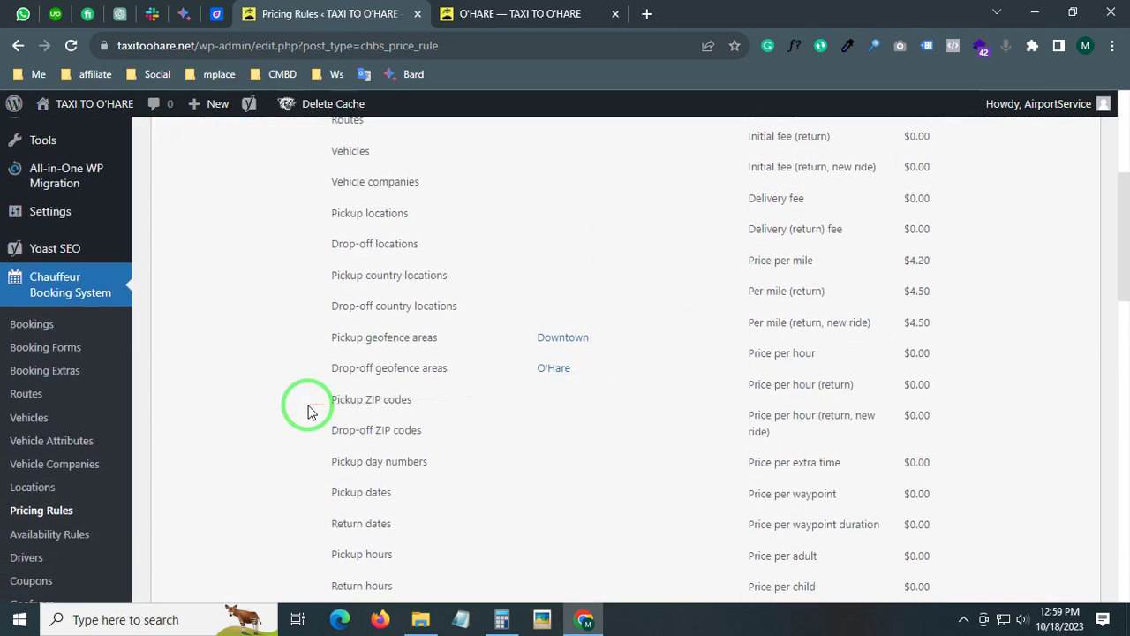
scroll(283, 371, up, 2)
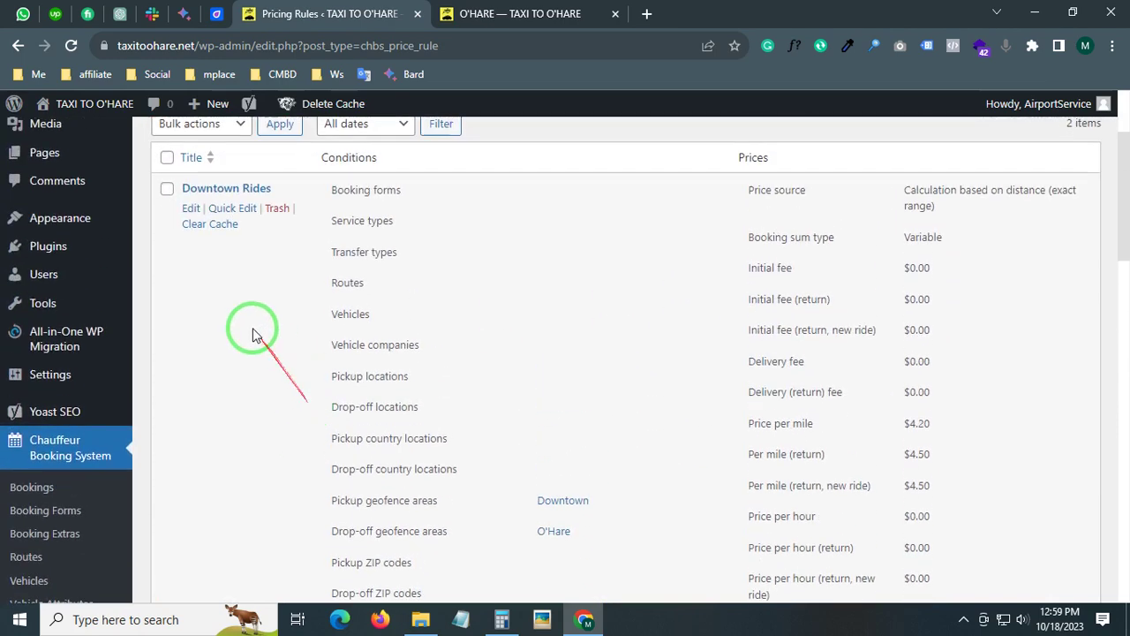
click(189, 210)
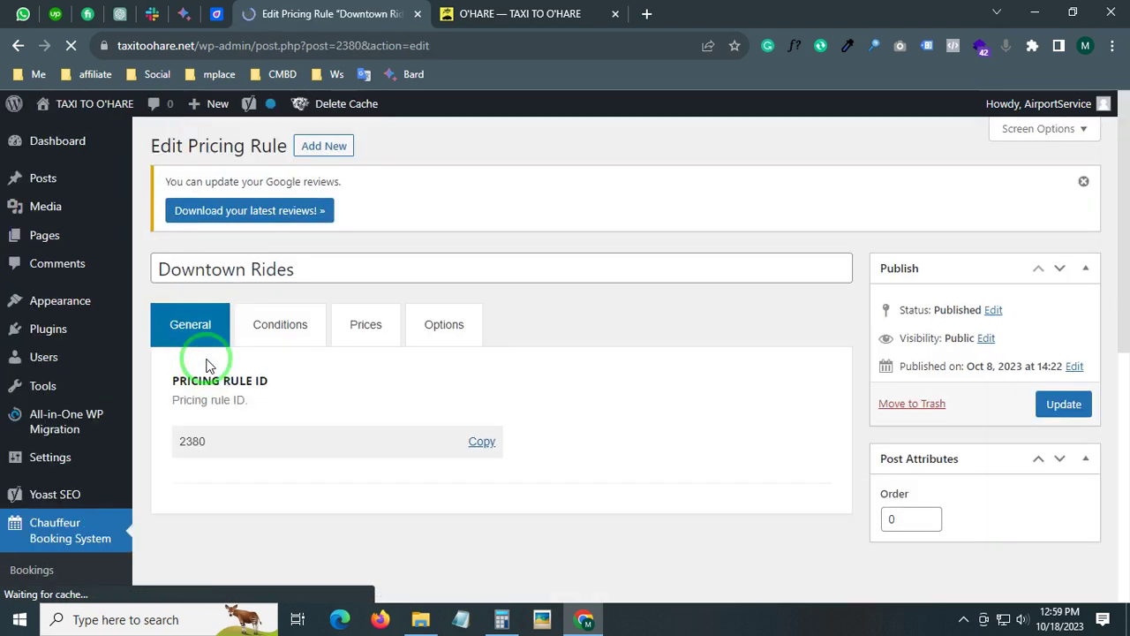
click(963, 622)
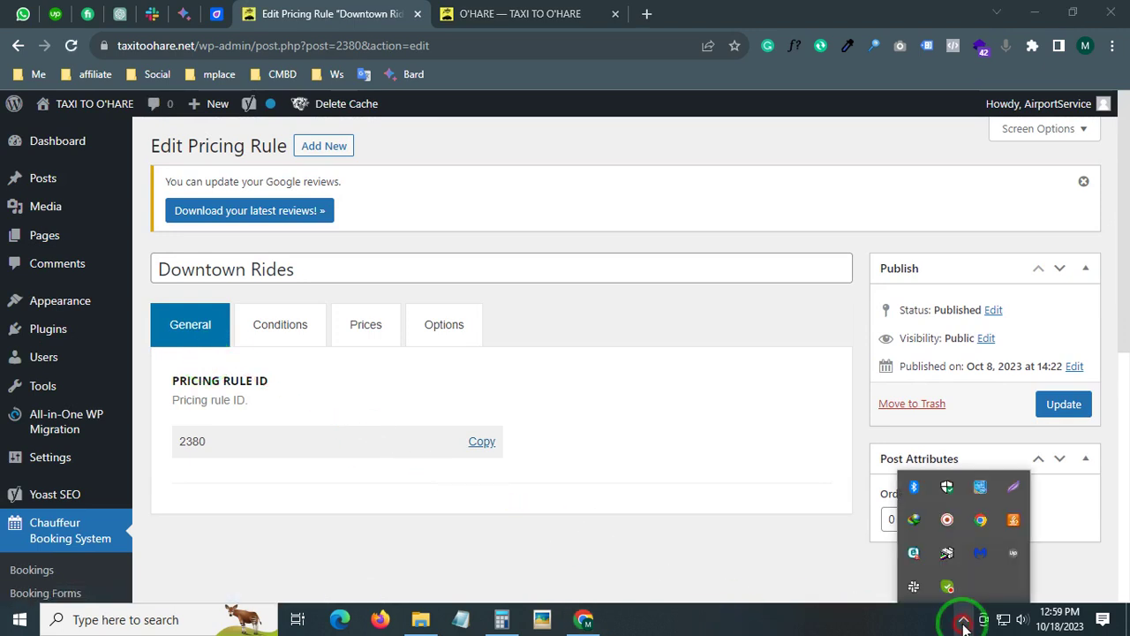
click(947, 523)
click(925, 463)
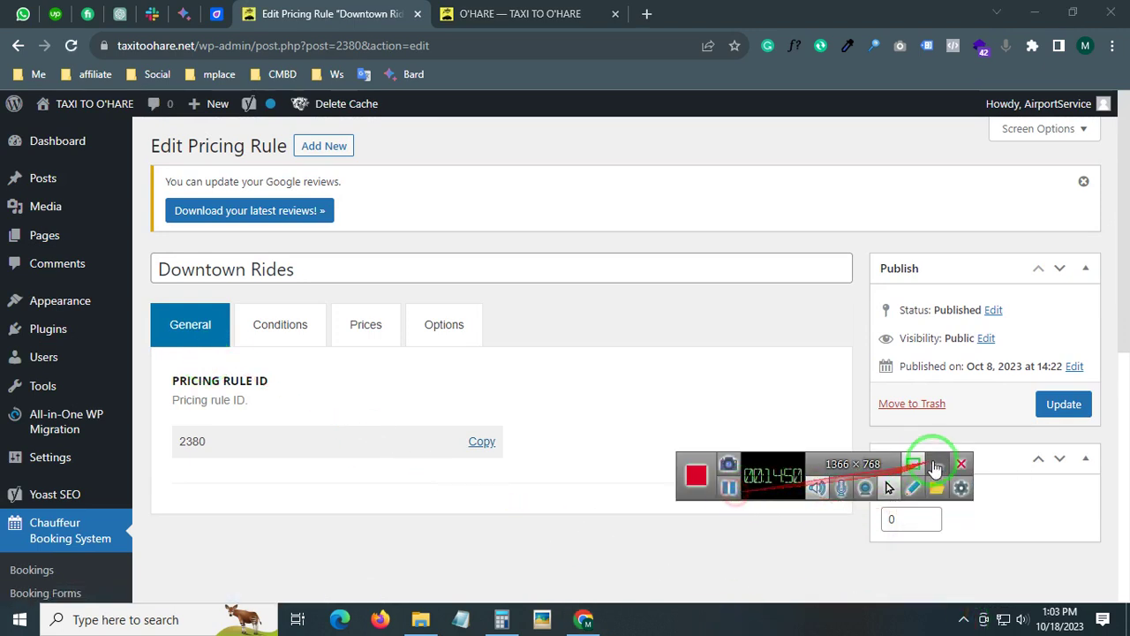
- Examine the Downtown Rides rule's general conditions, including its service types and transfer types
scroll(270, 315, down, 2)
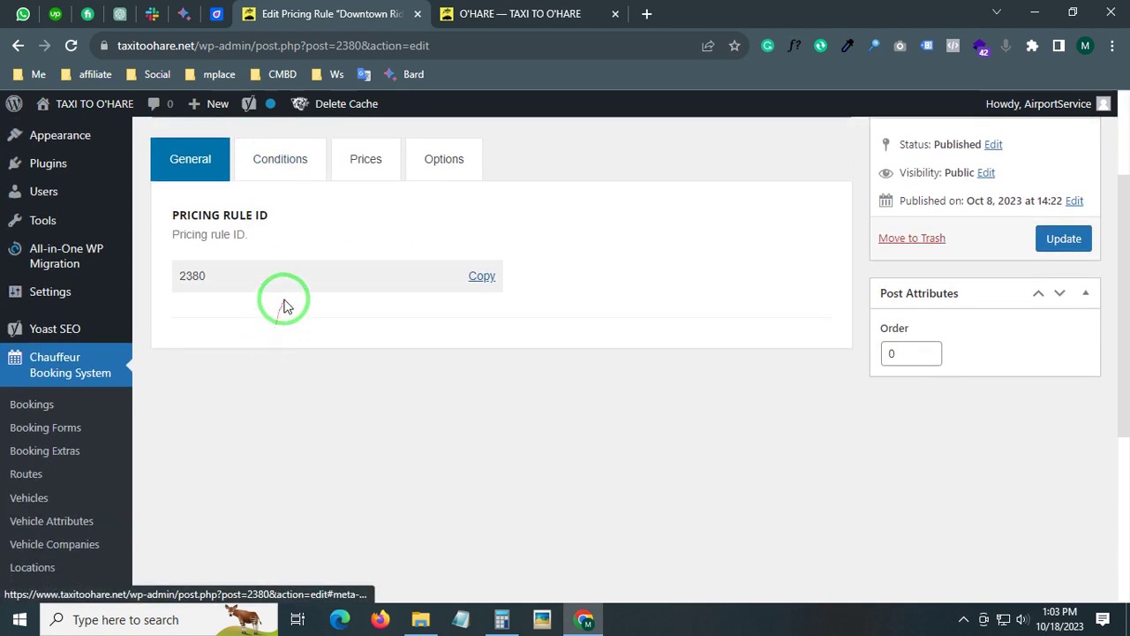
click(298, 156)
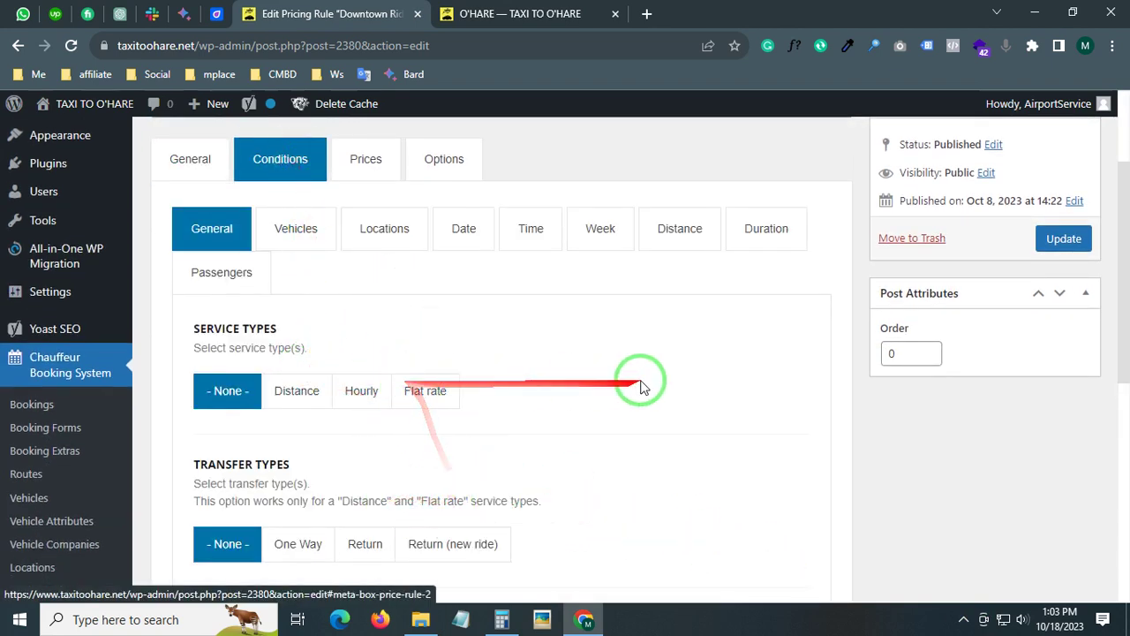
scroll(353, 446, down, 1)
scroll(406, 428, down, 2)
scroll(521, 452, down, 2)
scroll(601, 468, down, 1)
scroll(667, 485, up, 6)
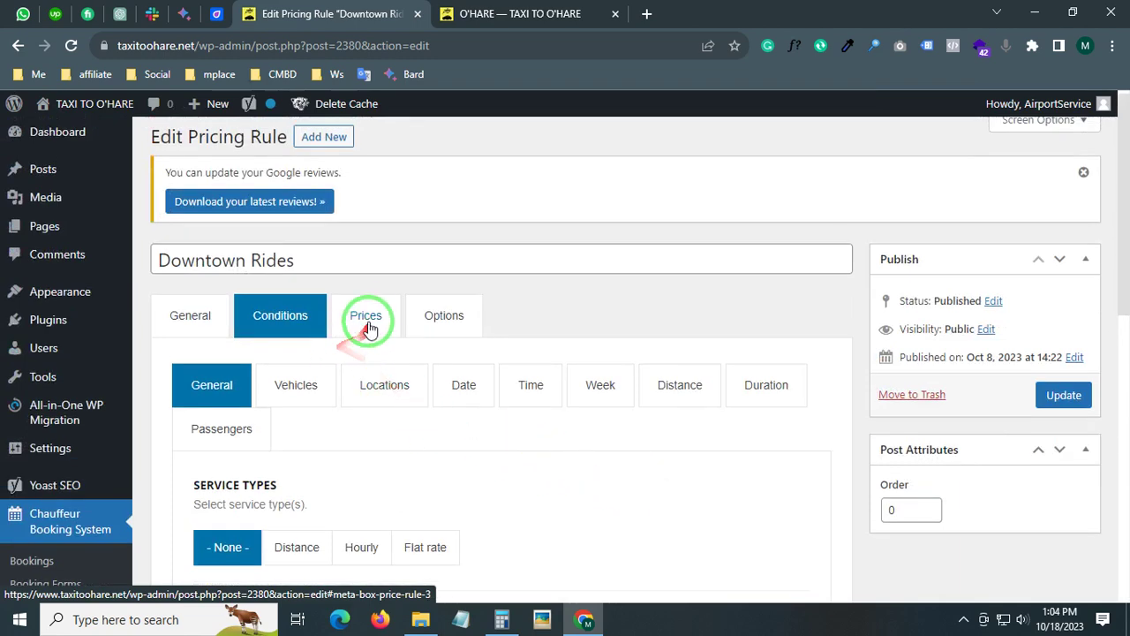
- Check the vehicles and vehicle companies selected in the Downtown Rides rule's conditions
click(297, 397)
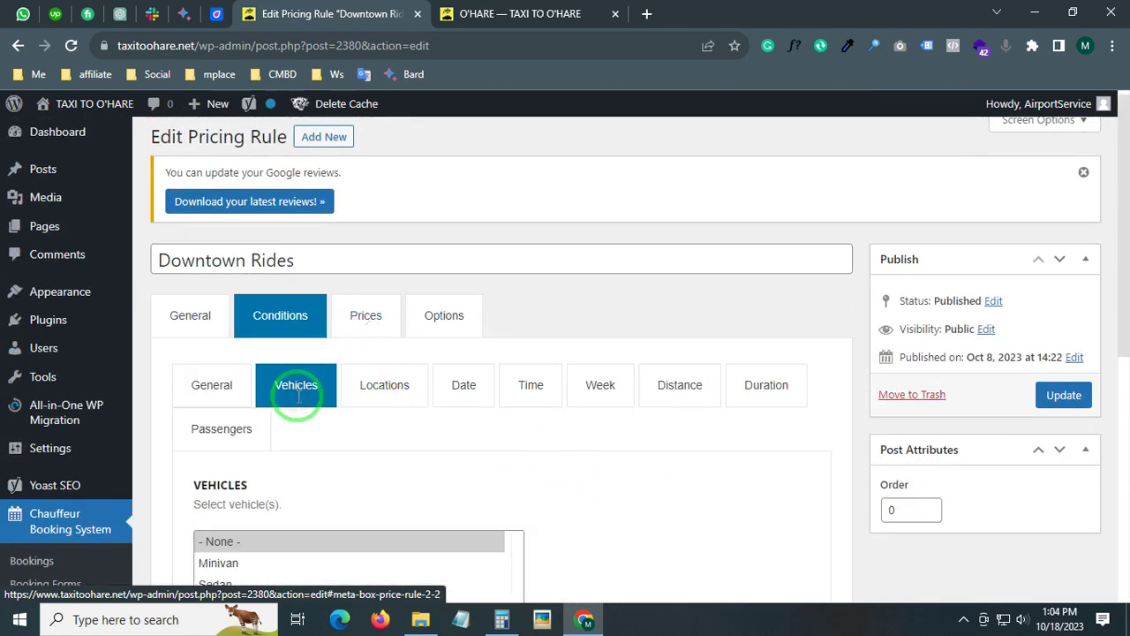
scroll(464, 421, down, 4)
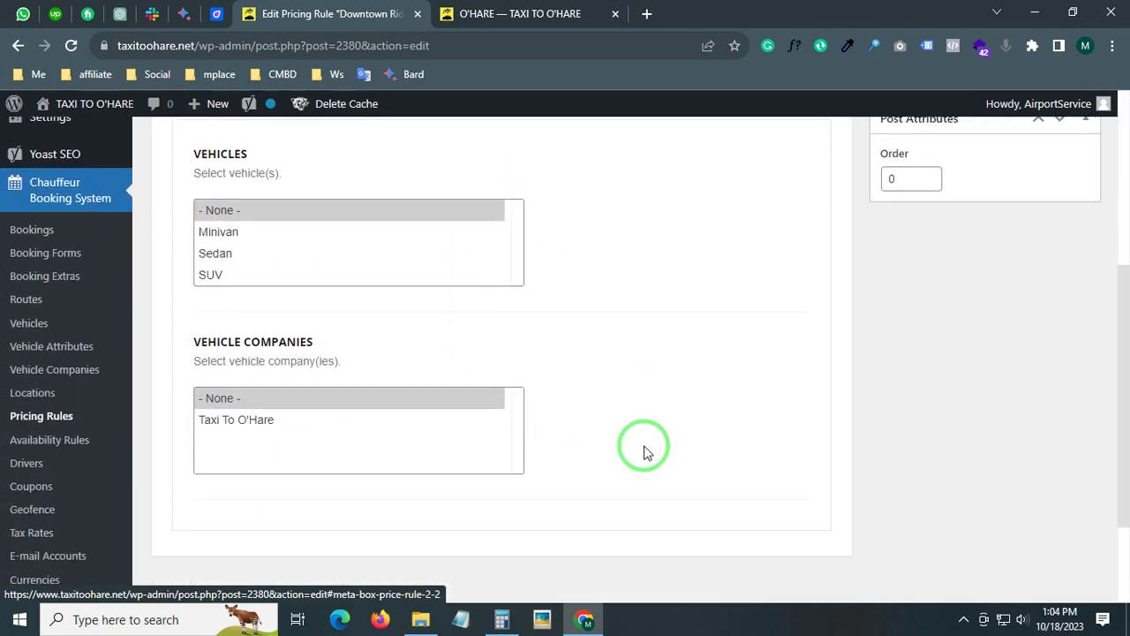
scroll(636, 450, down, 1)
scroll(461, 361, up, 4)
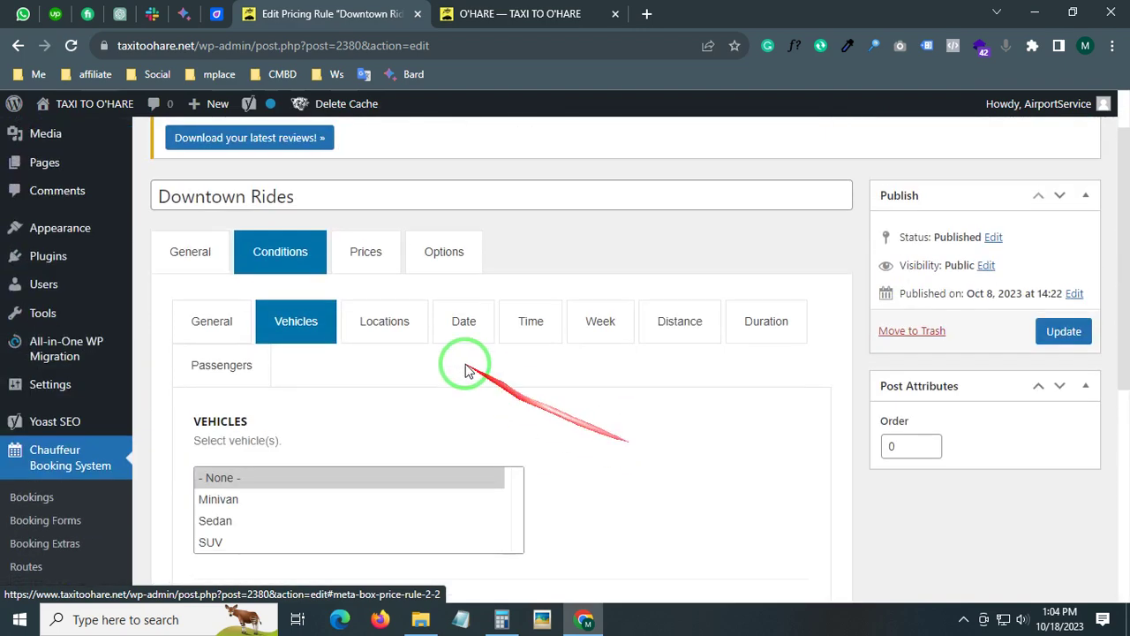
- Check the rule's location conditions for fixed pickup and drop-off locations and for pickup and drop-off geofence areas
click(398, 328)
scroll(488, 425, down, 6)
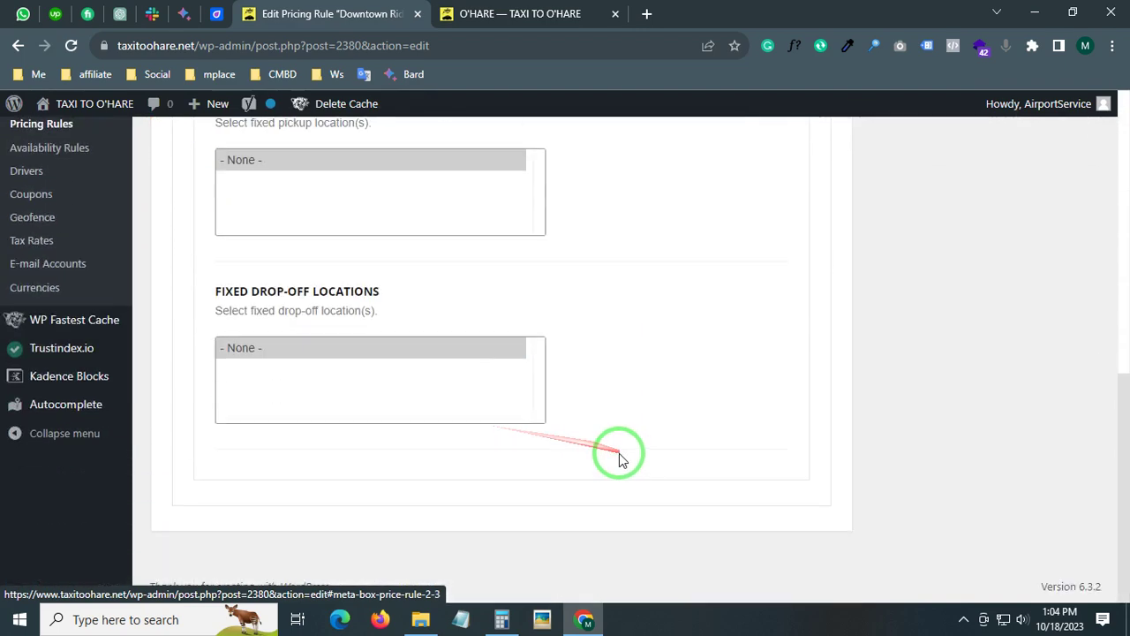
scroll(619, 454, up, 4)
click(308, 309)
scroll(651, 411, down, 3)
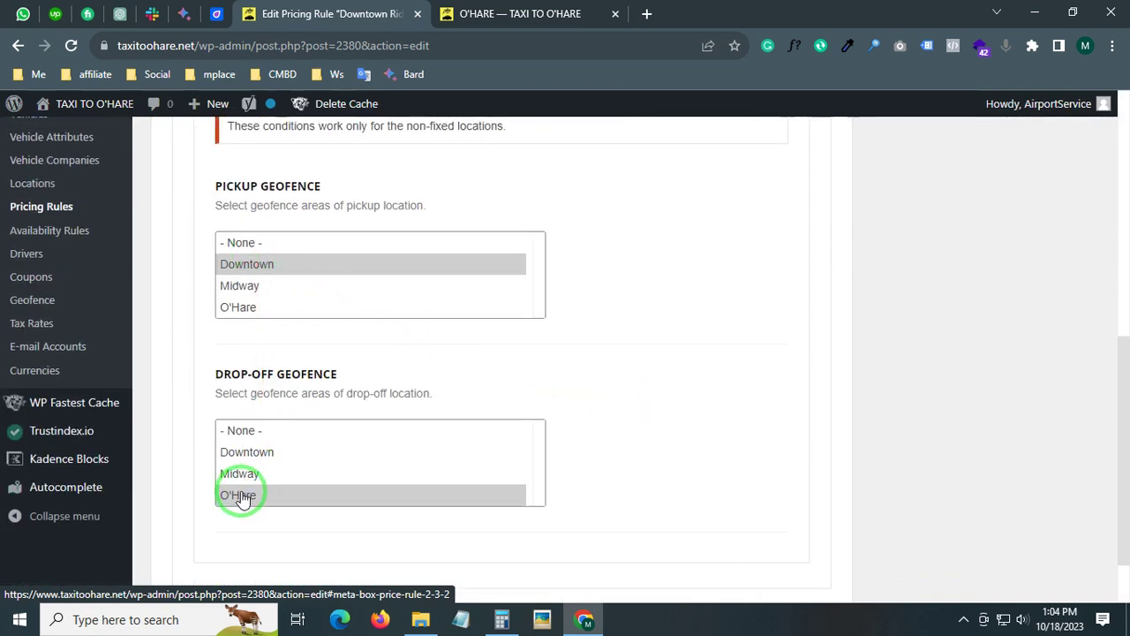
scroll(605, 474, up, 4)
scroll(418, 399, up, 1)
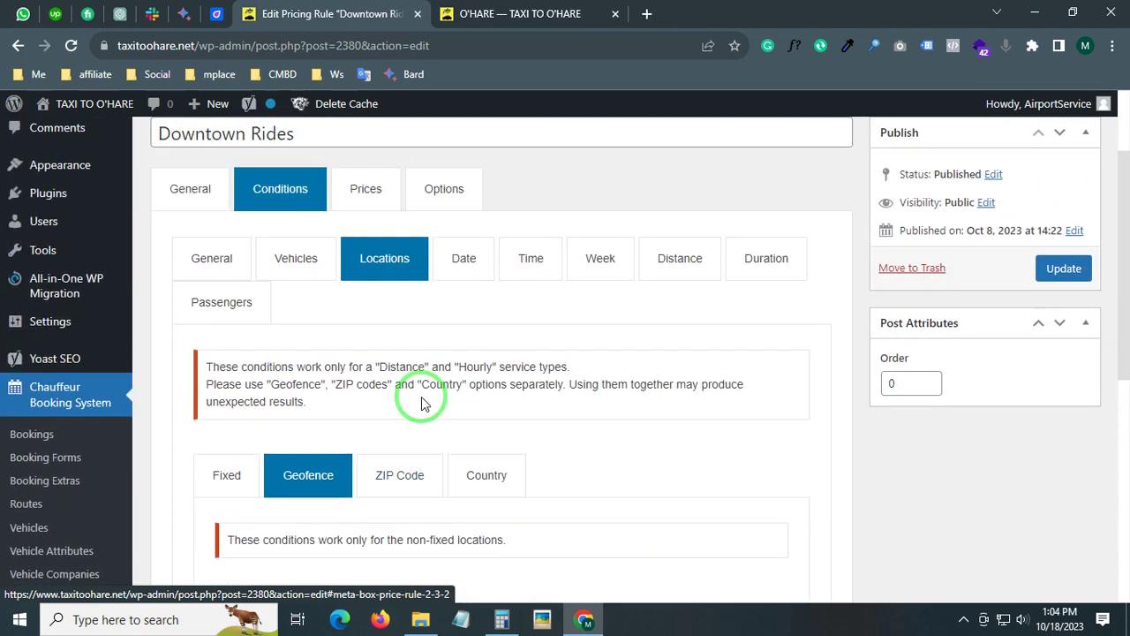
- Check the Downtown Rides rule's ZIP code and country conditions for pickup and drop-off locations
click(402, 477)
scroll(571, 480, down, 4)
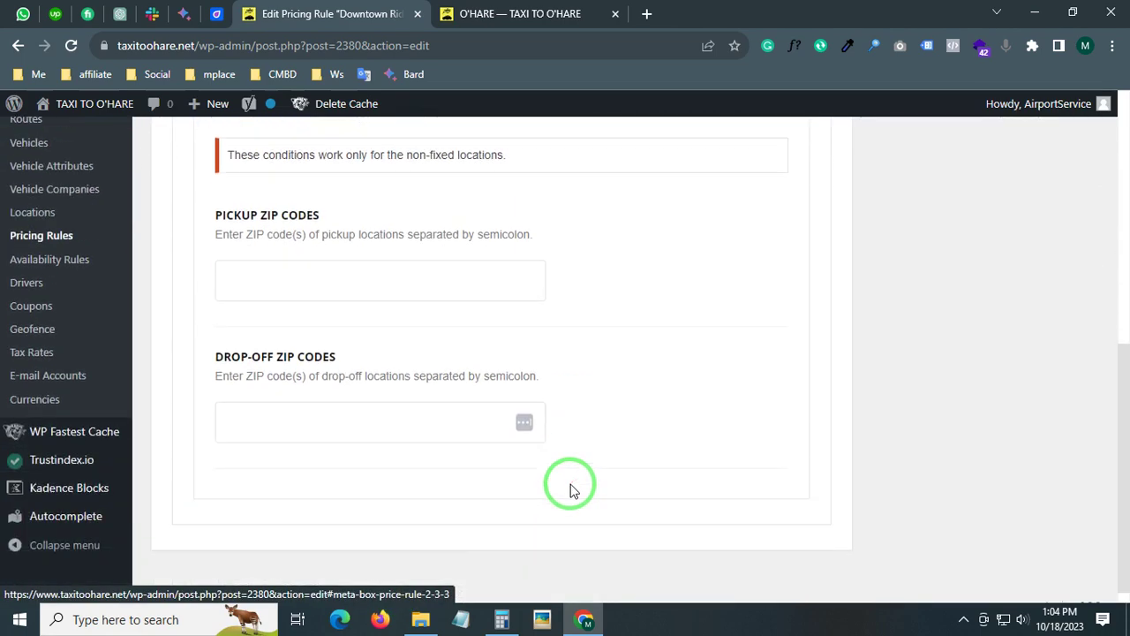
scroll(570, 490, up, 3)
click(497, 424)
scroll(533, 446, down, 3)
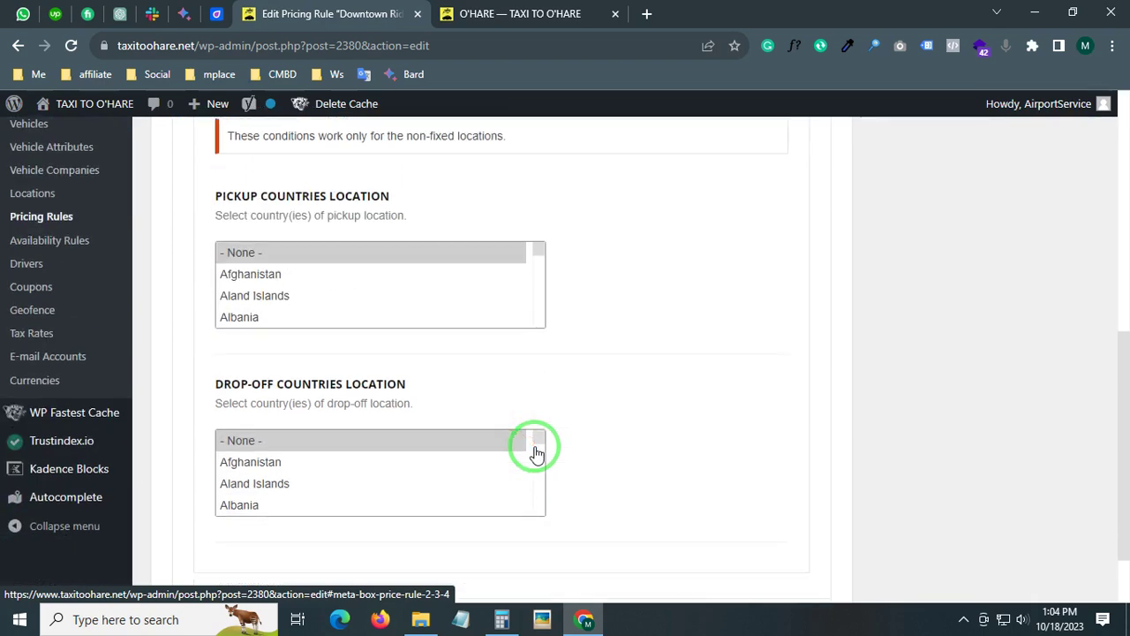
- Look through the Downtown Rides rule's date, time and week conditions
scroll(537, 453, up, 5)
click(448, 280)
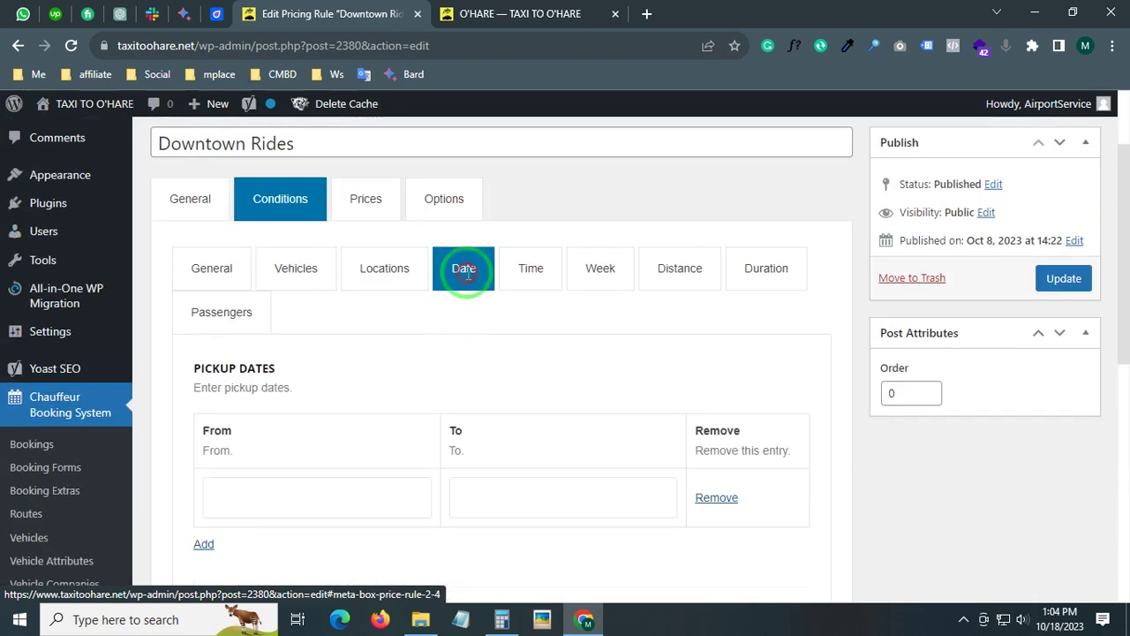
click(538, 256)
scroll(555, 328, down, 6)
scroll(550, 341, up, 7)
click(600, 347)
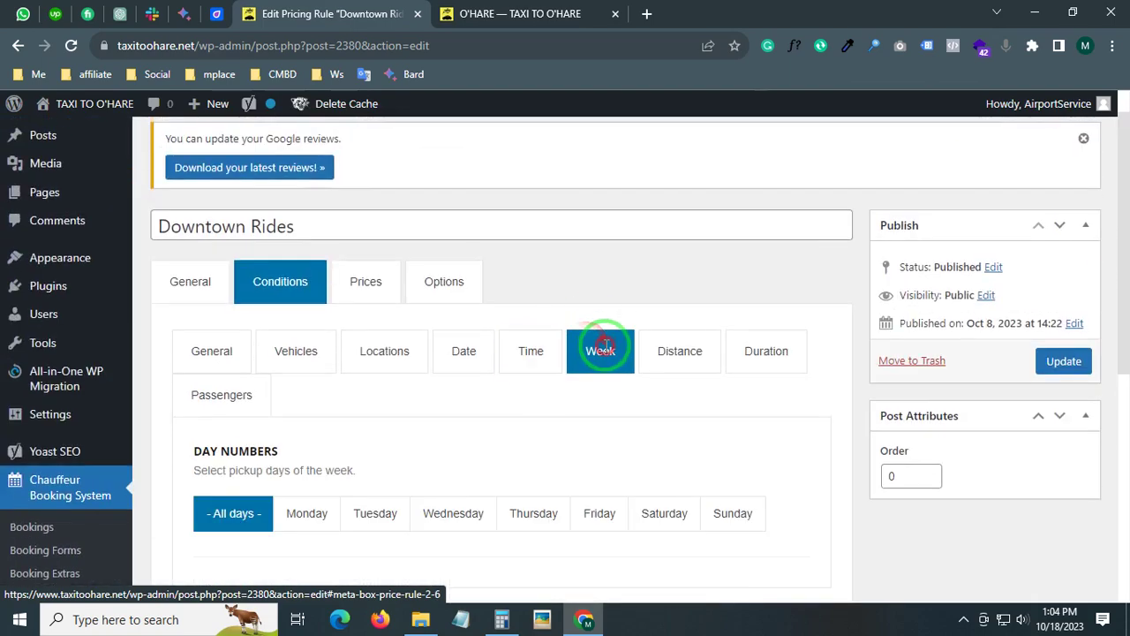
scroll(601, 353, down, 4)
- Examine the Downtown Rides rule's distance, duration and passenger conditions
scroll(601, 353, up, 4)
click(666, 355)
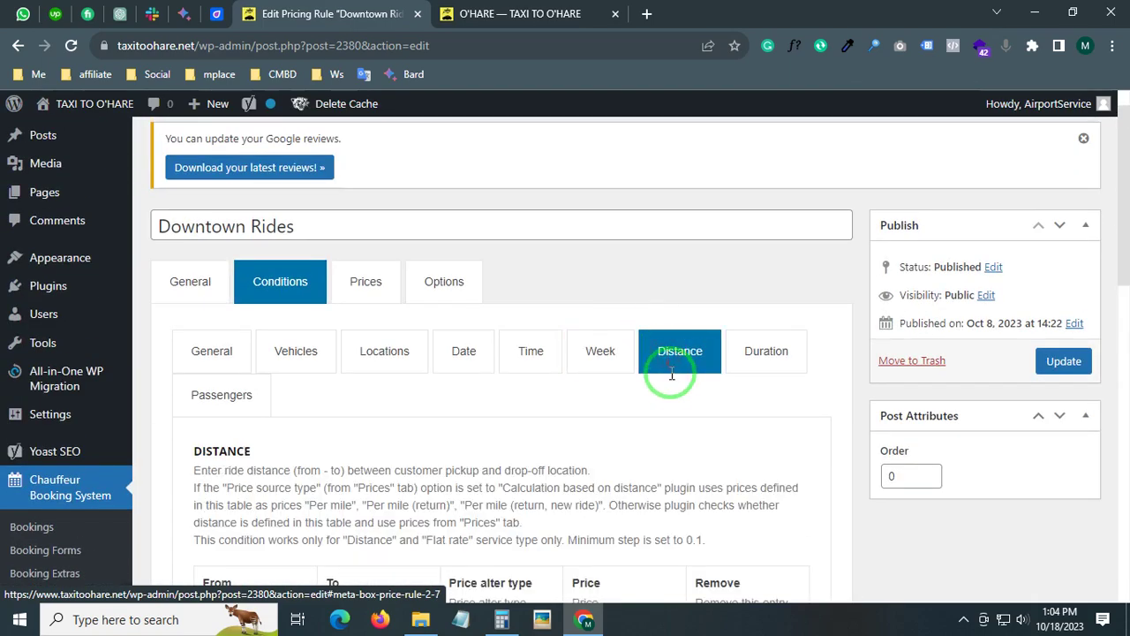
scroll(662, 380, down, 6)
scroll(426, 413, down, 4)
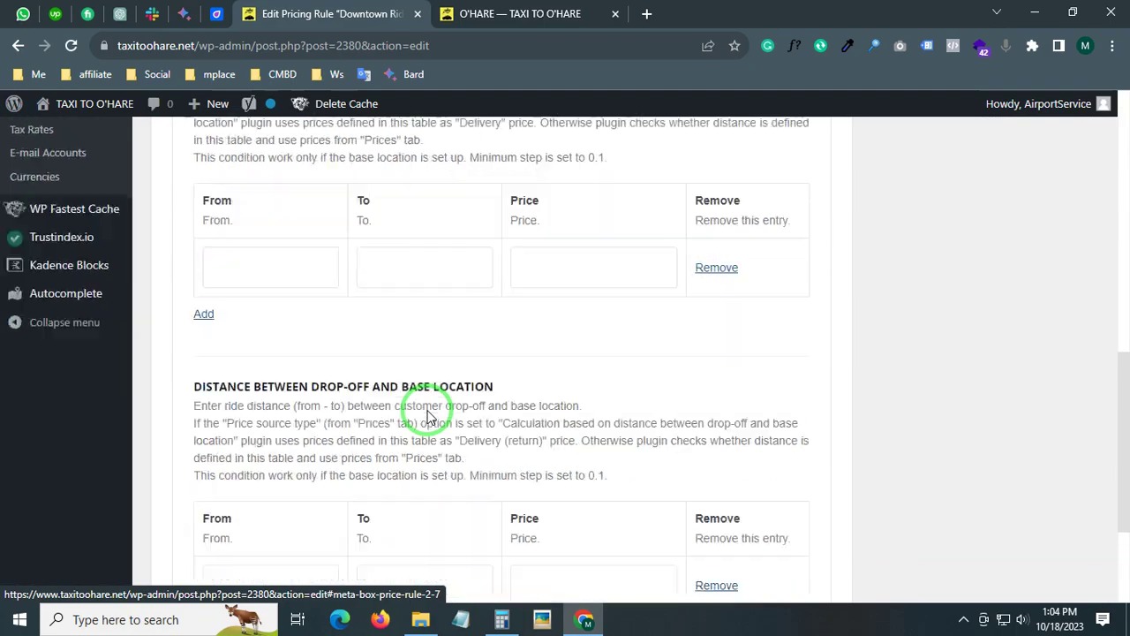
scroll(431, 406, up, 8)
click(752, 305)
scroll(653, 388, down, 5)
scroll(648, 396, up, 5)
click(212, 307)
scroll(398, 371, down, 1)
- Review the Downtown Rides rule's price source type, its available choices and the booking sum type
scroll(389, 335, up, 1)
click(363, 216)
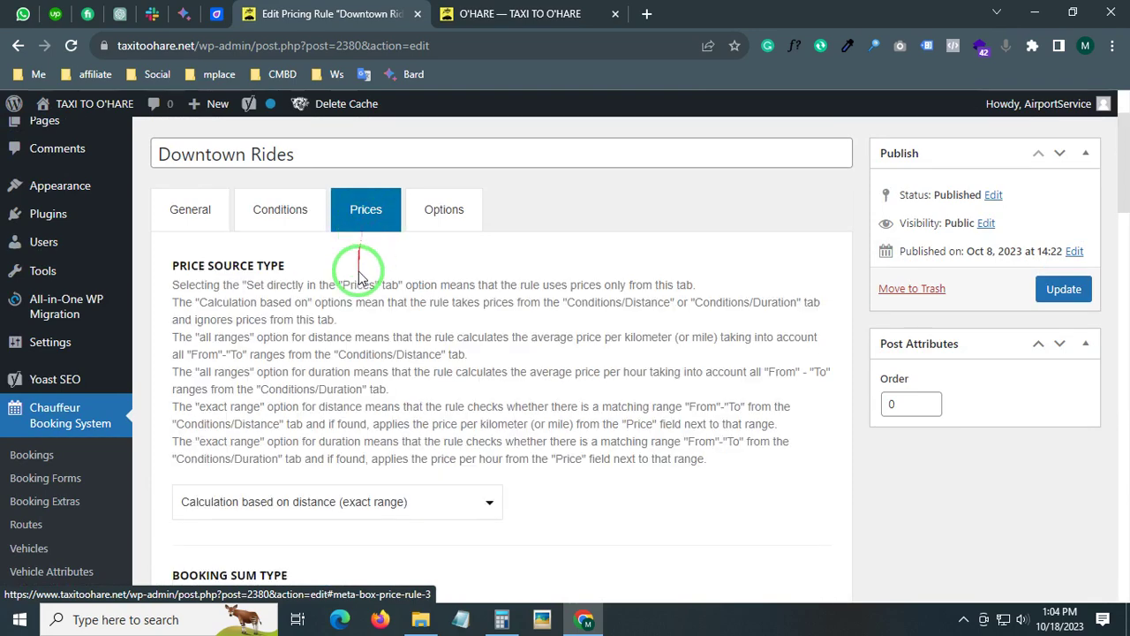
scroll(352, 350, down, 2)
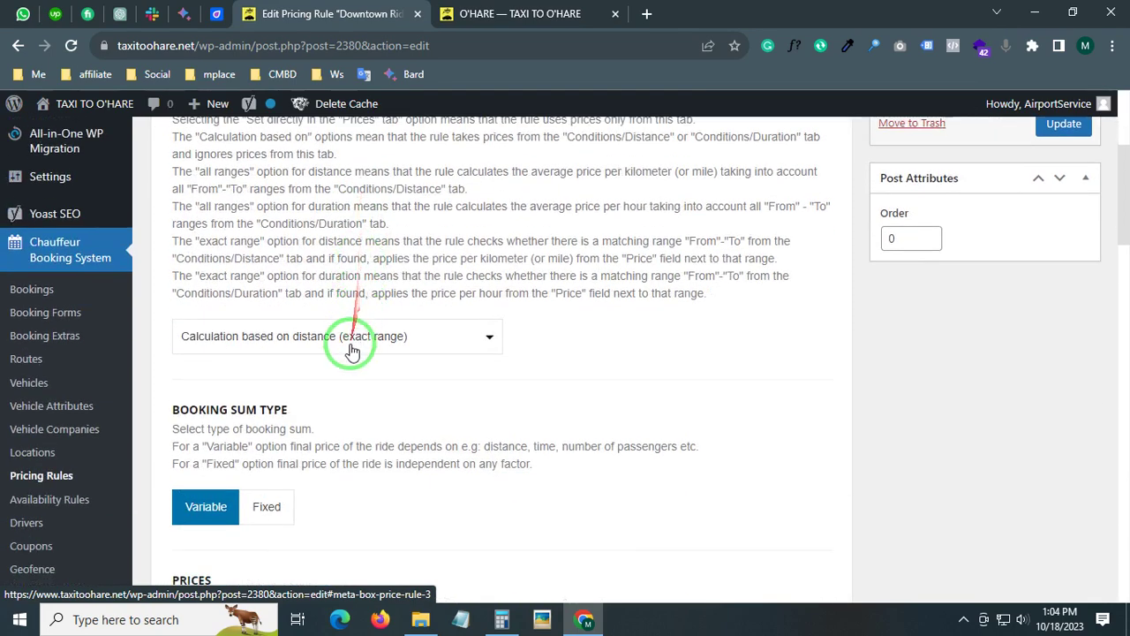
click(400, 340)
click(550, 362)
scroll(333, 373, down, 3)
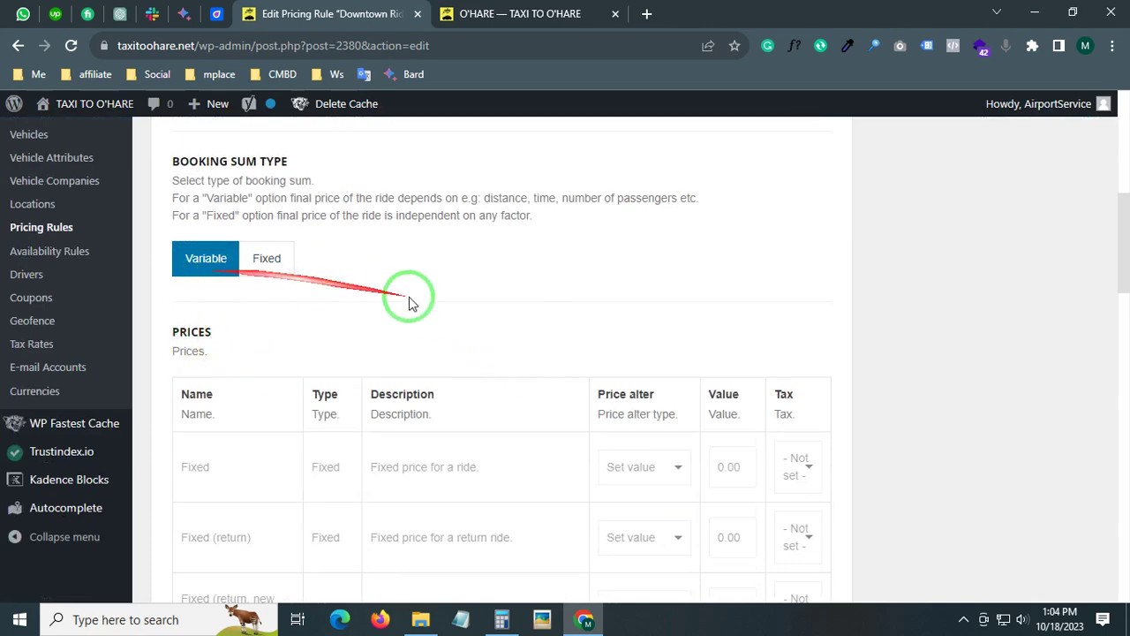
- Examine the Downtown Rides price table, especially the per-mile values for one-way, return and return (new ride) trips
scroll(530, 327, down, 6)
scroll(580, 340, up, 3)
scroll(570, 343, up, 3)
scroll(570, 341, down, 6)
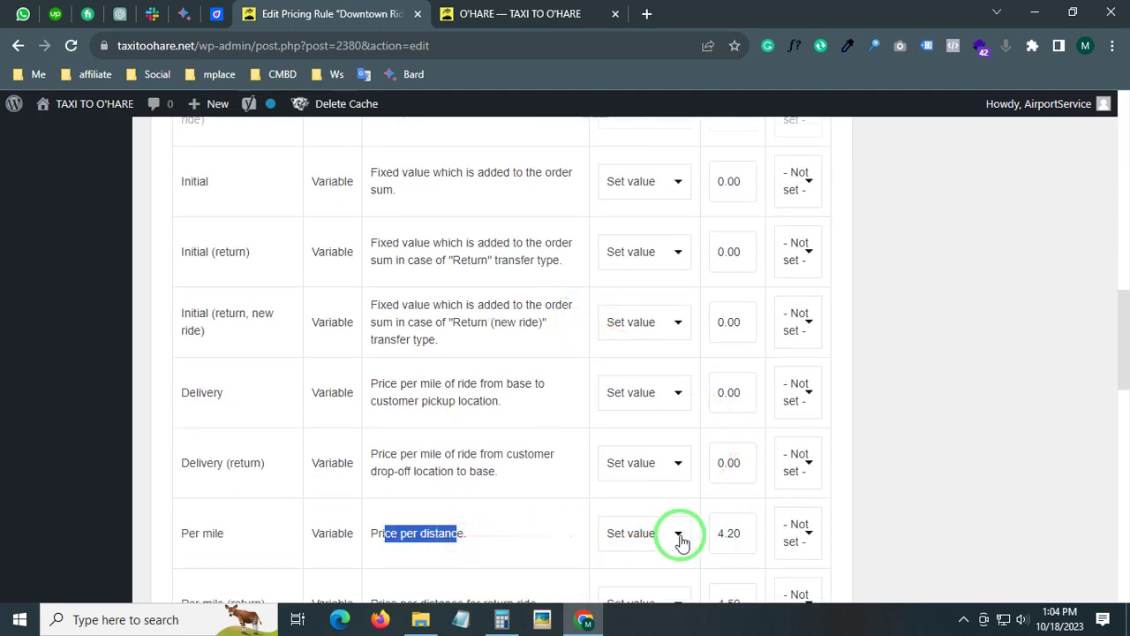
double_click(722, 532)
scroll(697, 524, down, 3)
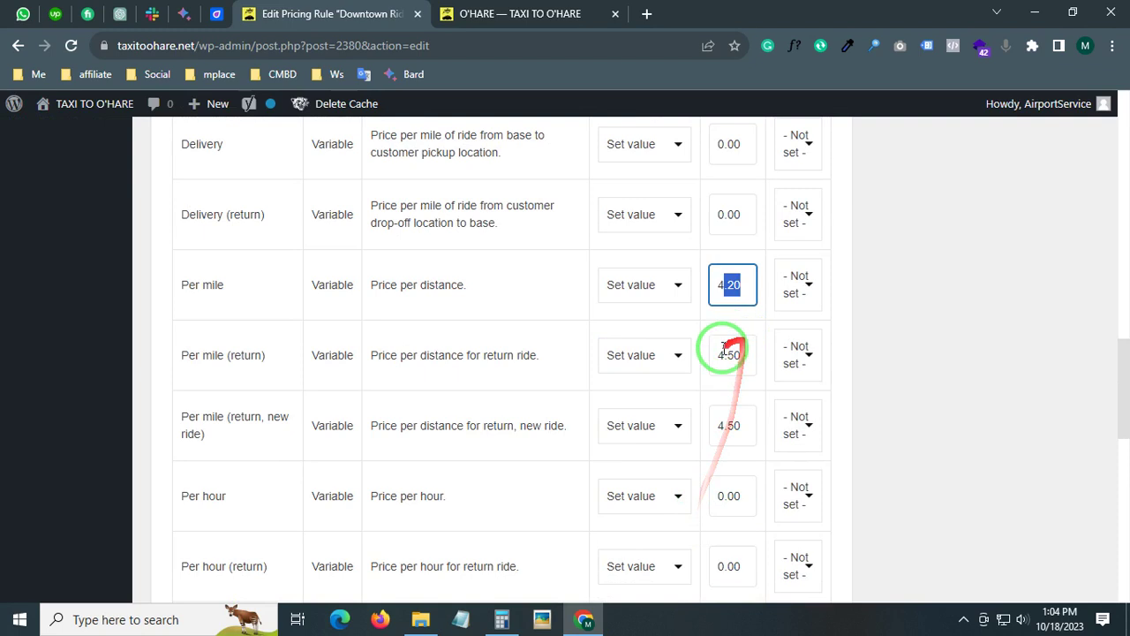
click(722, 357)
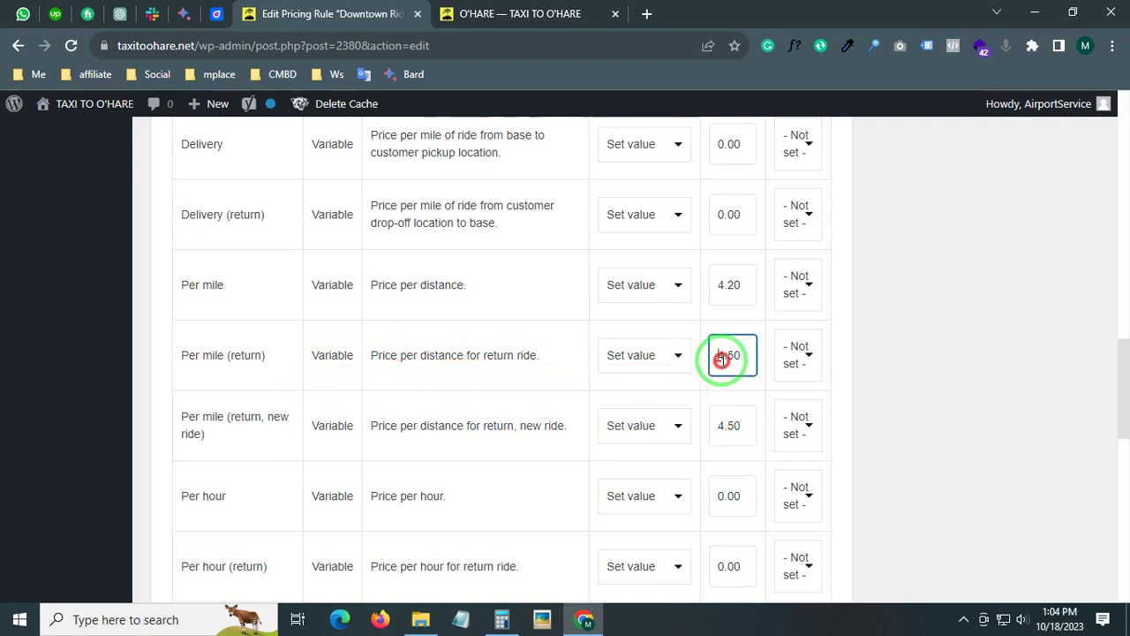
double_click(737, 425)
scroll(691, 484, down, 9)
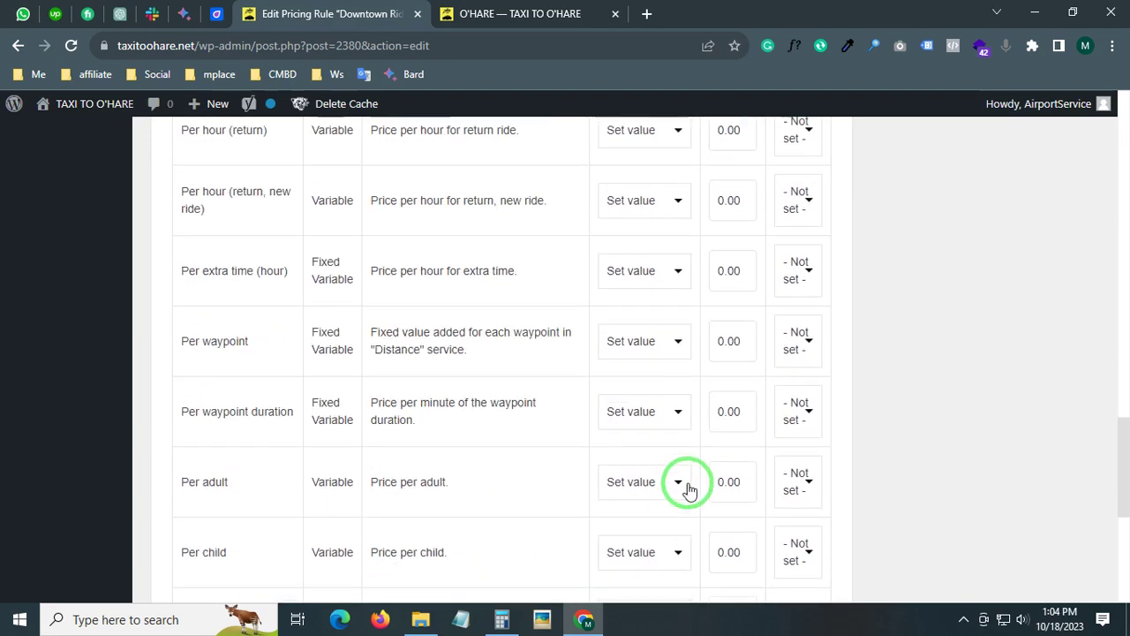
- Check the Downtown Rides rule's next rule processing, rule level and minimum order value options
scroll(681, 485, up, 19)
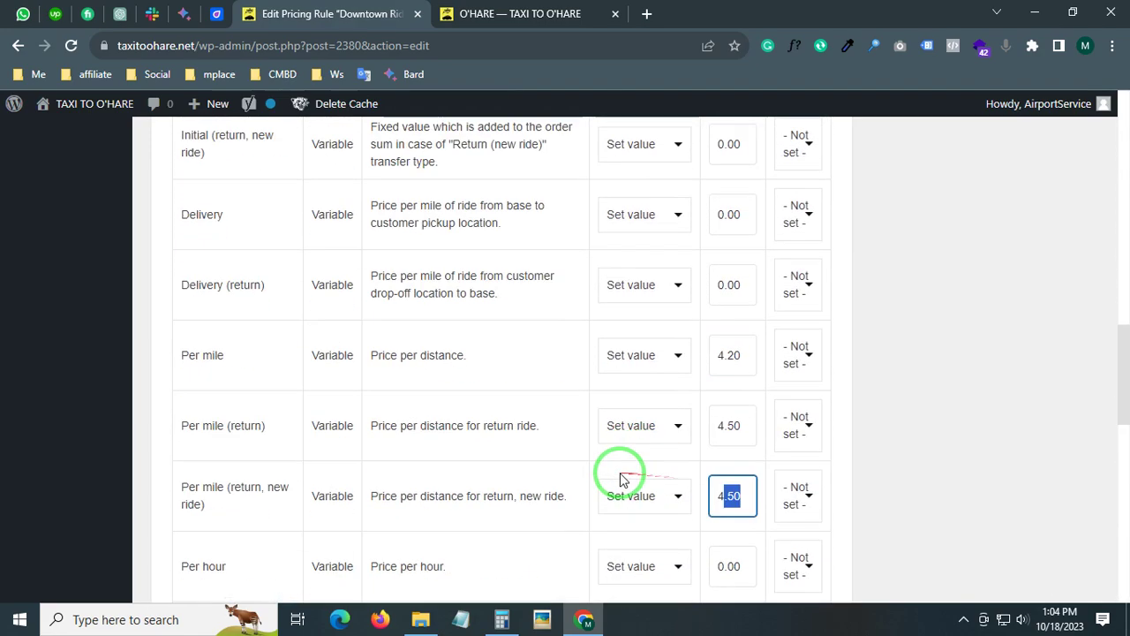
scroll(262, 455, up, 3)
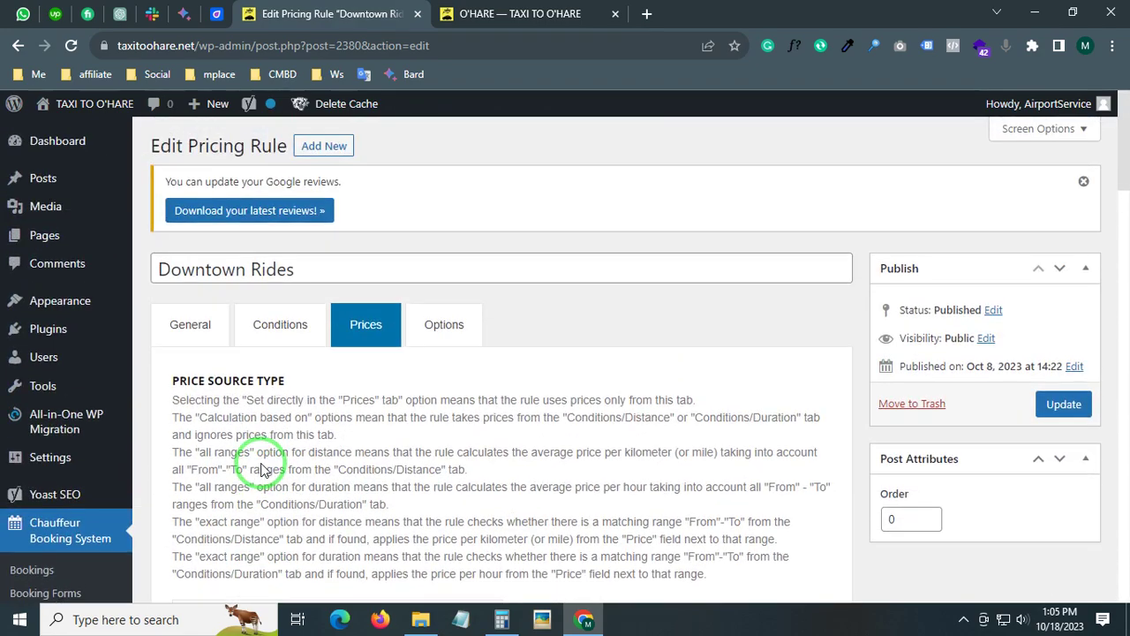
click(442, 326)
scroll(112, 156, down, 1)
scroll(162, 181, up, 1)
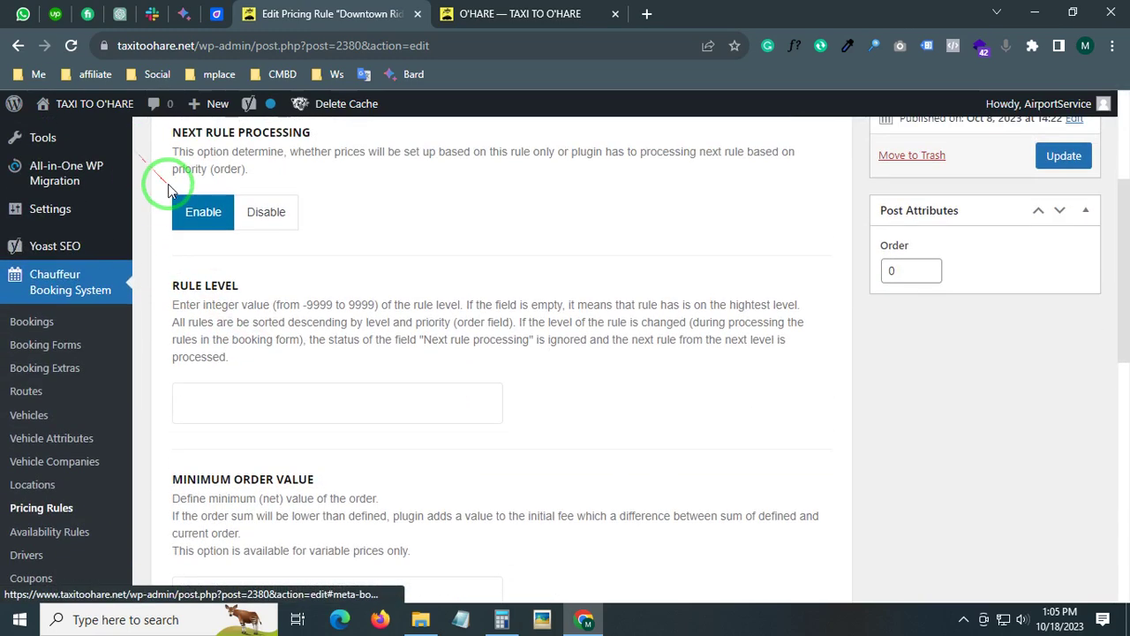
scroll(262, 177, down, 2)
drag(187, 431, 219, 433)
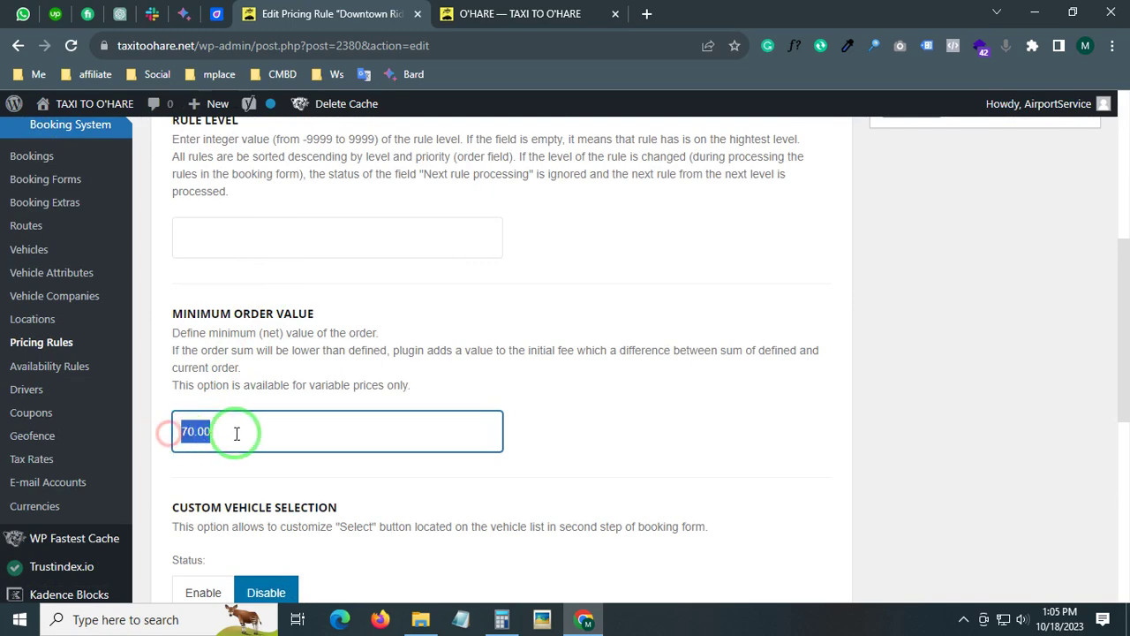
- Look over the Downtown Rides options below the minimum order value, including custom vehicle selection
scroll(242, 433, down, 3)
scroll(276, 356, down, 3)
scroll(256, 362, up, 9)
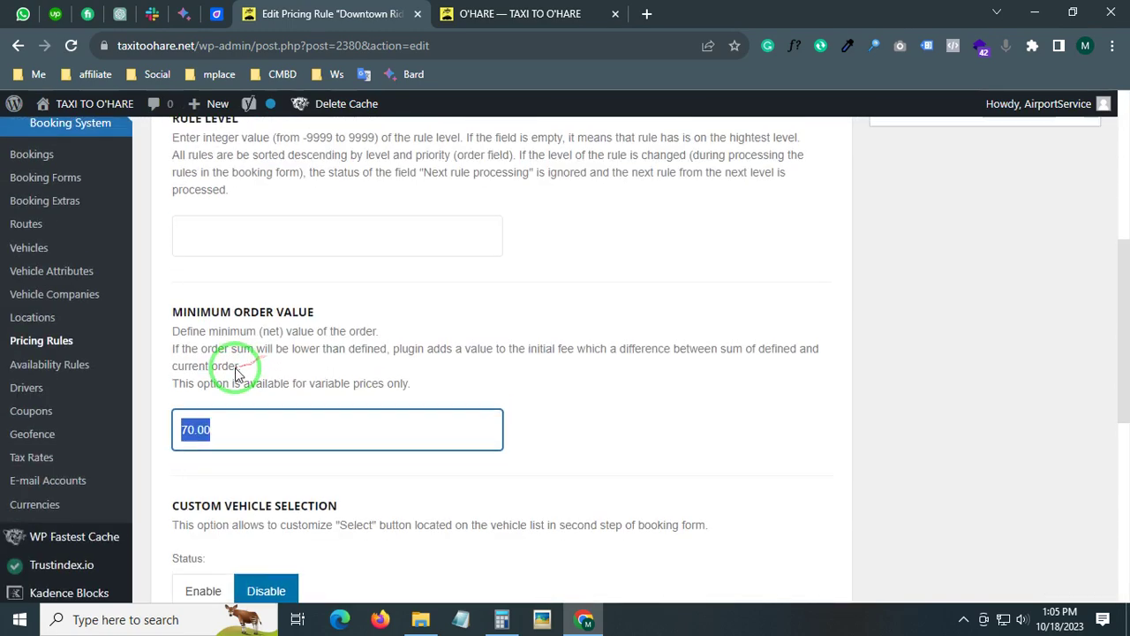
scroll(233, 369, down, 3)
scroll(189, 454, down, 5)
scroll(159, 434, up, 10)
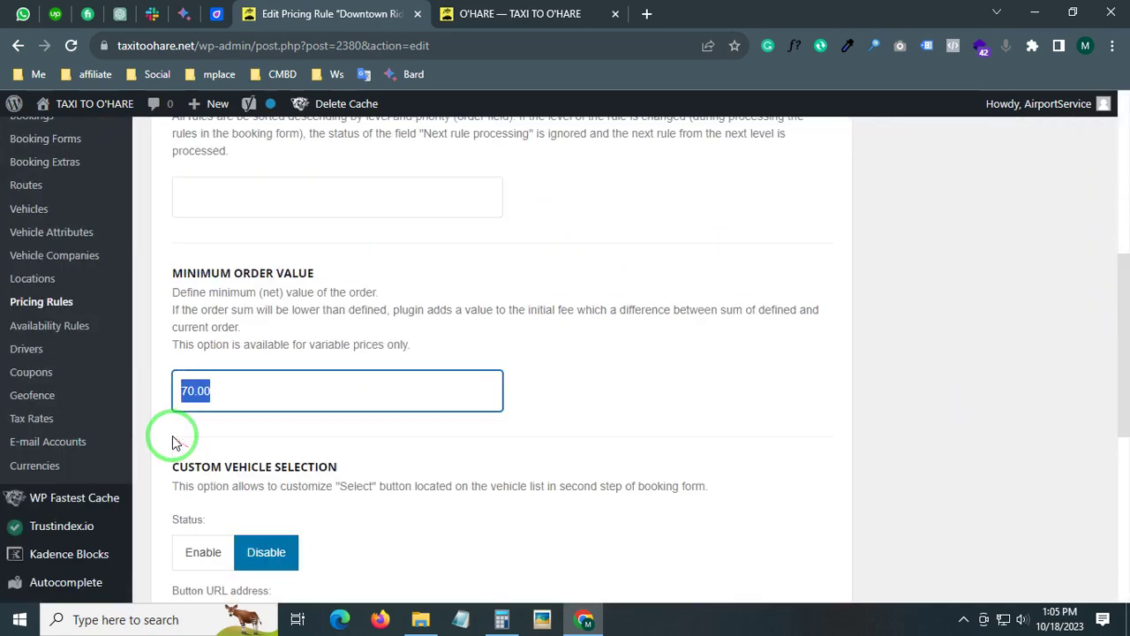
- Return to the pricing rules list, open the Minimum Fare rule for editing and view its general details
scroll(141, 439, down, 2)
click(40, 512)
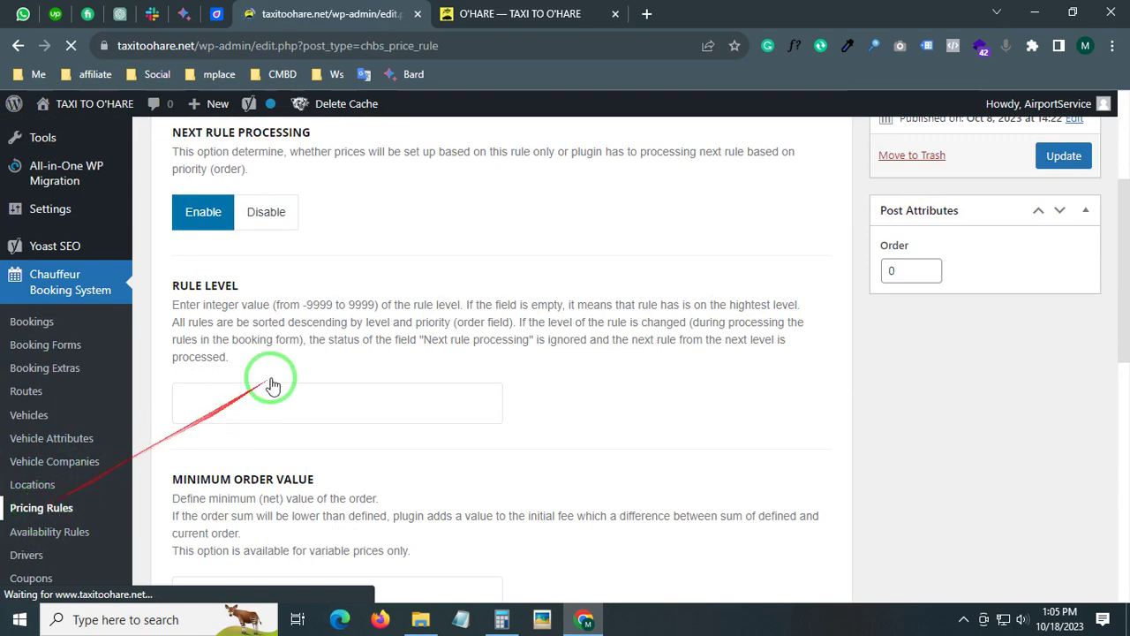
scroll(239, 404, down, 12)
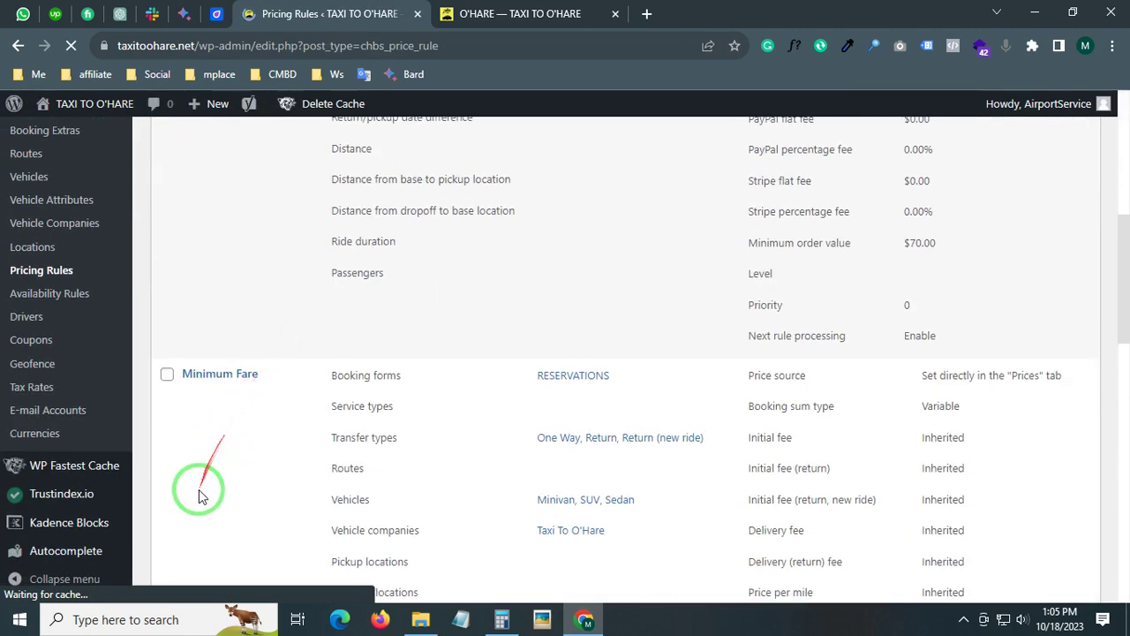
click(187, 395)
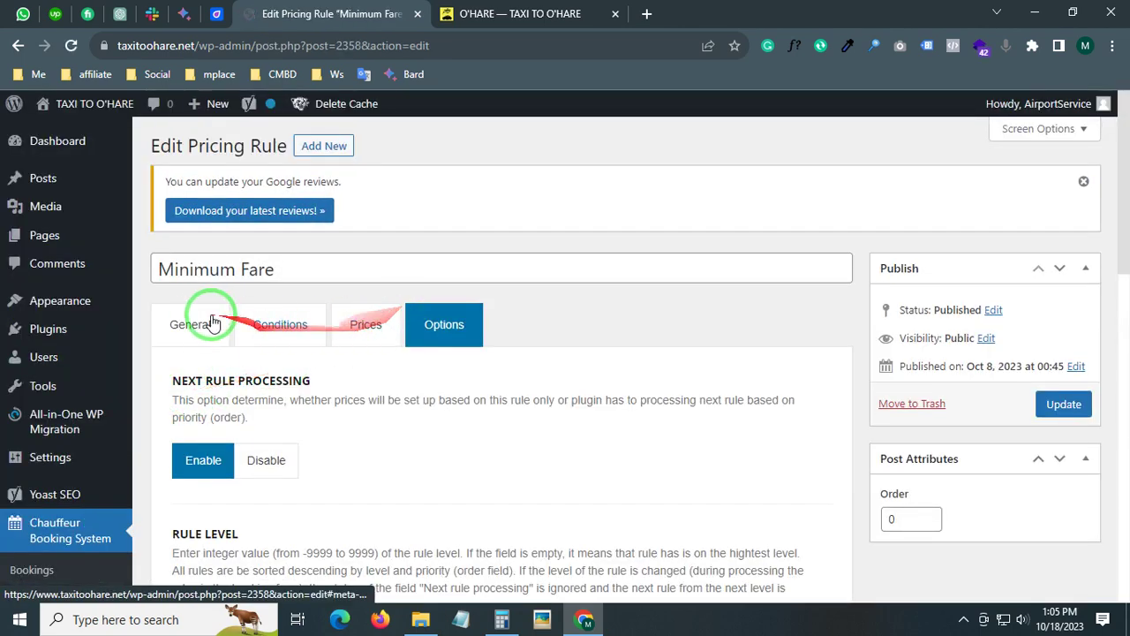
click(203, 317)
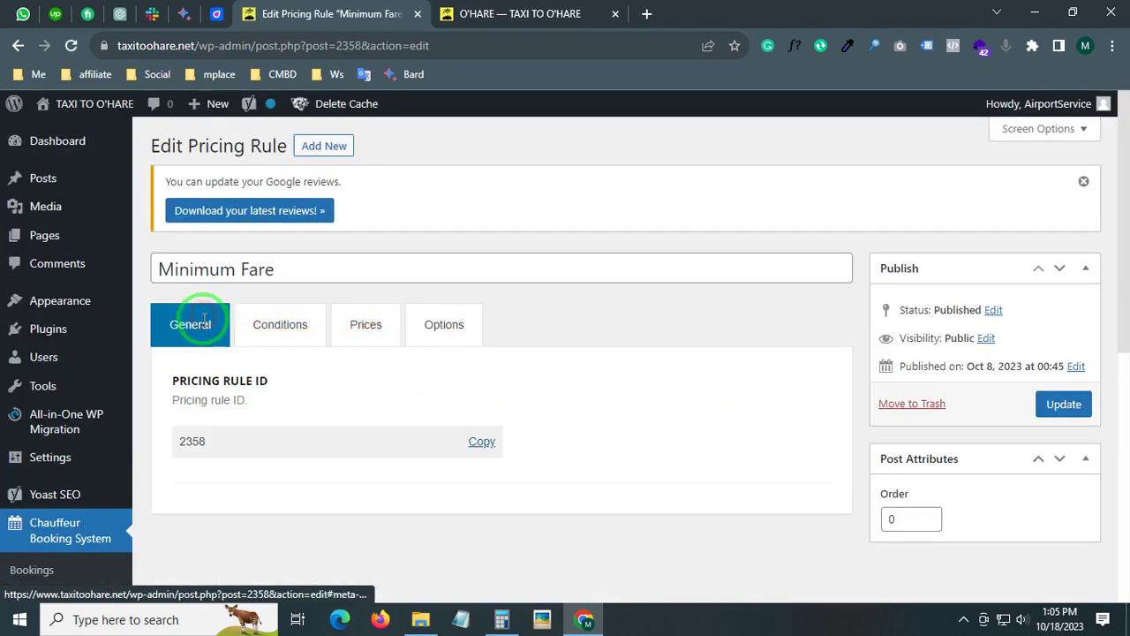
scroll(270, 391, down, 2)
scroll(269, 380, up, 2)
- Examine the Minimum Fare rule's general conditions: service types, transfer types, booking forms and routes
click(264, 330)
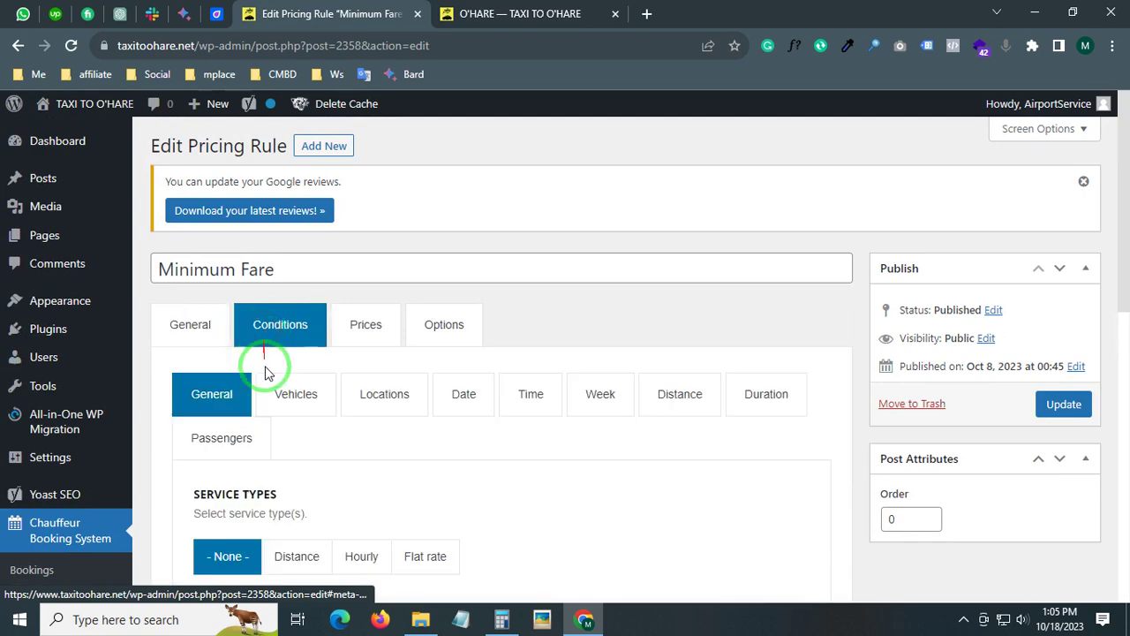
scroll(237, 432, down, 2)
scroll(430, 382, down, 2)
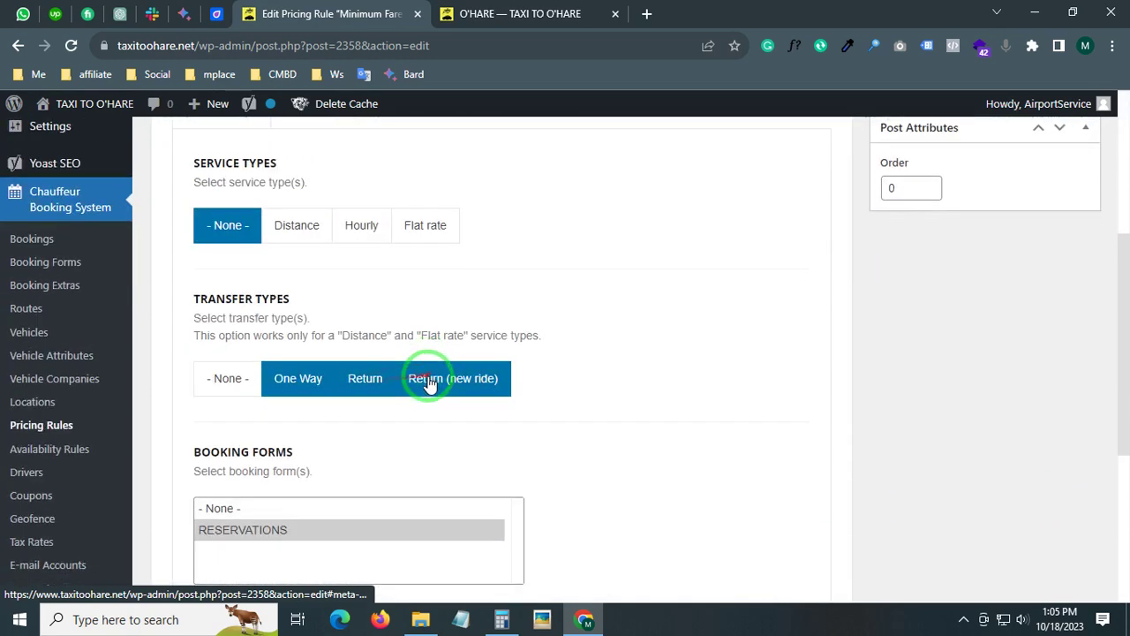
scroll(545, 391, down, 2)
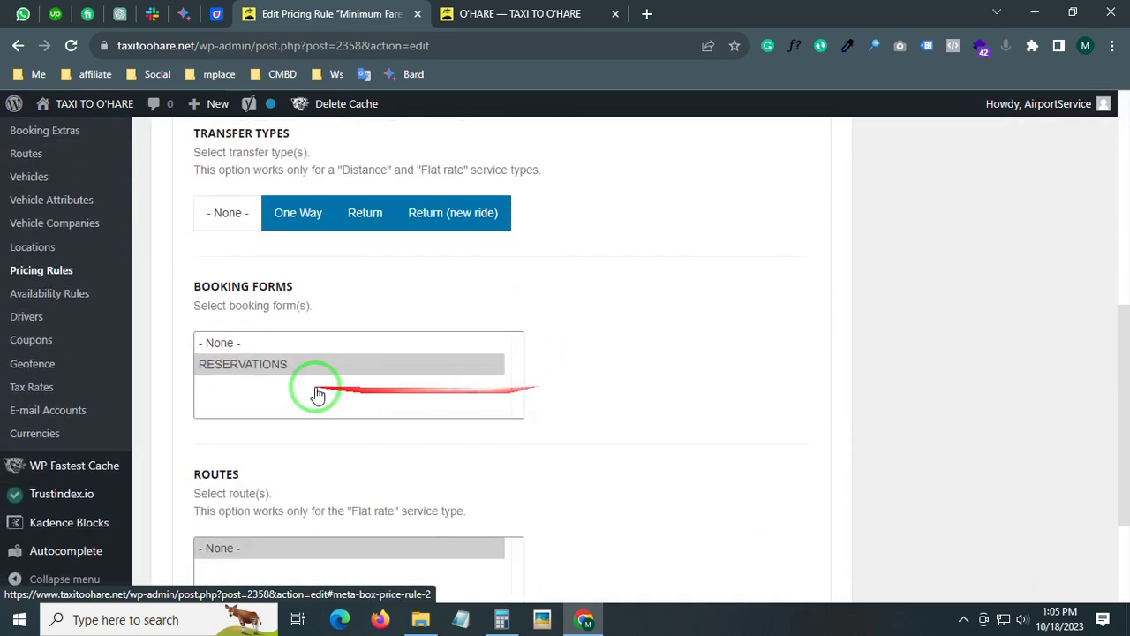
click(265, 373)
scroll(256, 375, down, 2)
click(224, 375)
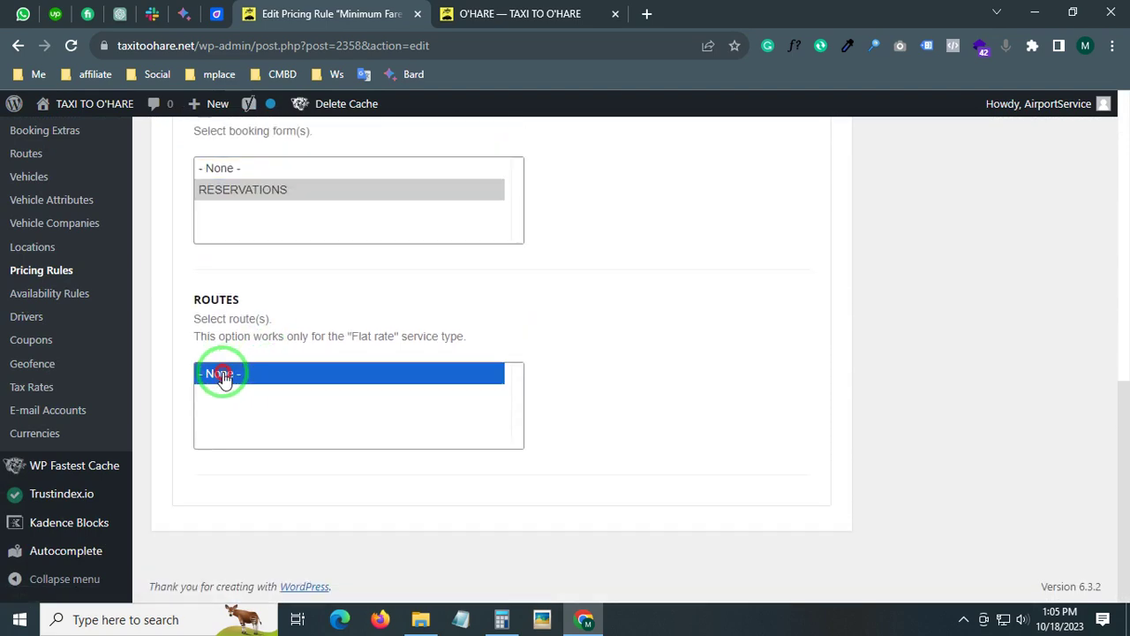
- Check the vehicles and vehicle companies selected in the Minimum Fare rule's conditions
scroll(358, 330, up, 8)
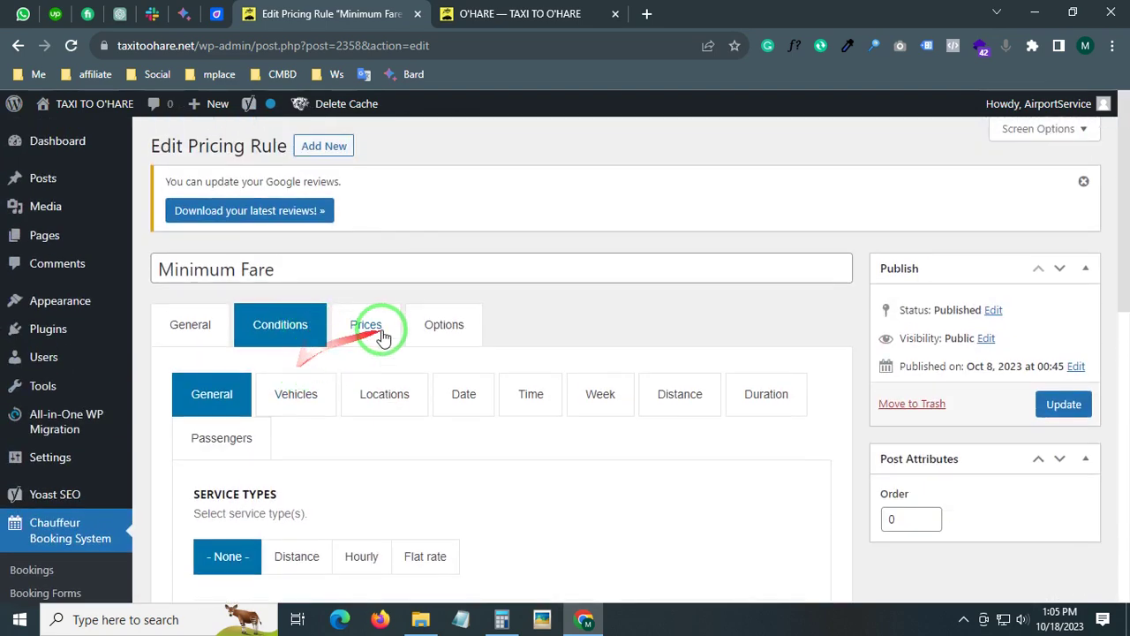
click(305, 392)
scroll(265, 336, down, 4)
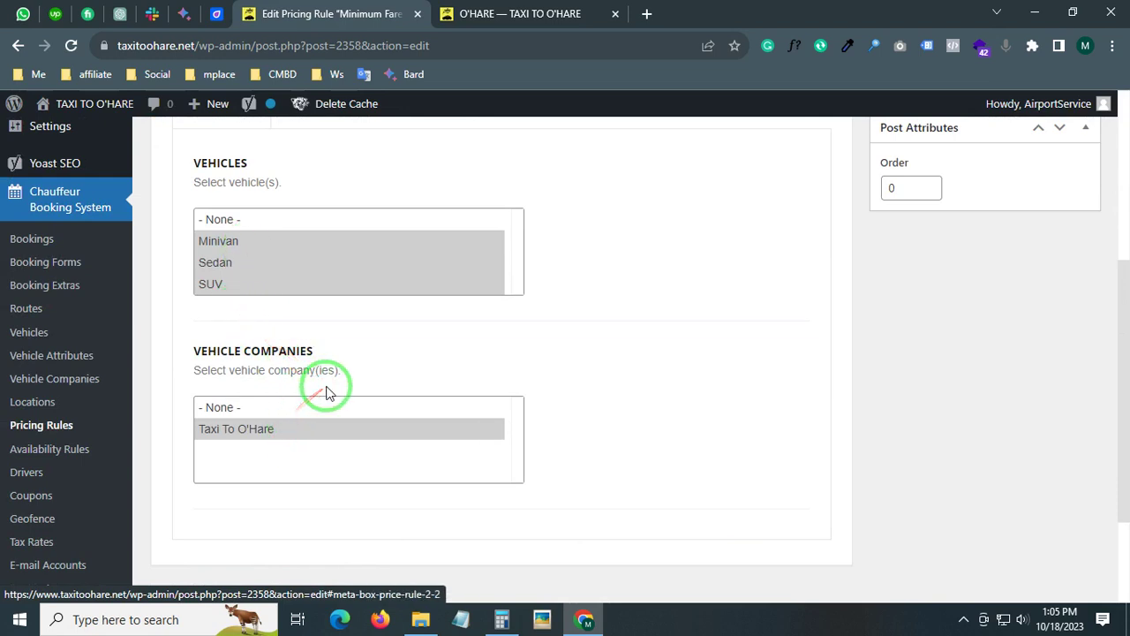
scroll(251, 442, down, 1)
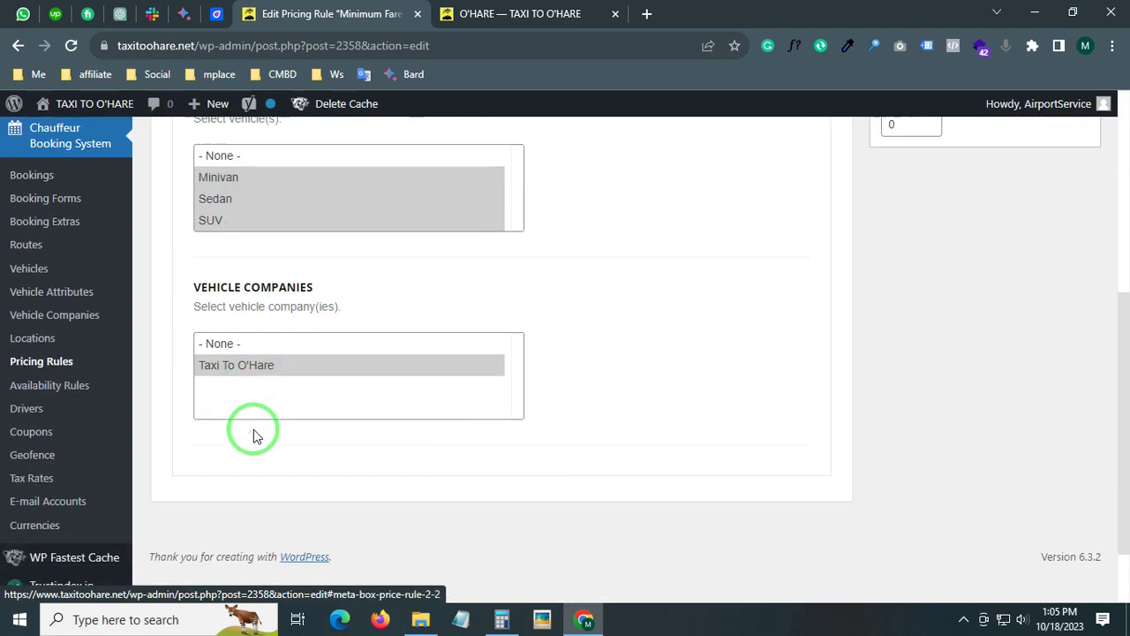
click(284, 351)
- Check the Minimum Fare rule's location conditions for fixed locations and for pickup and drop-off geofence areas
scroll(285, 365, up, 4)
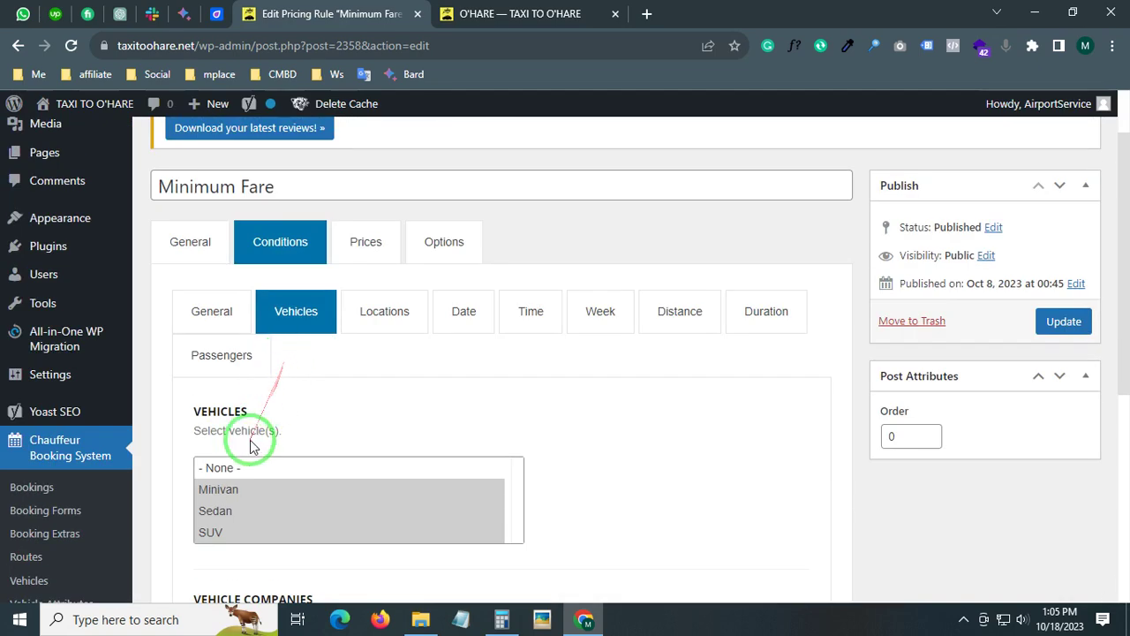
scroll(309, 437, up, 1)
click(389, 393)
scroll(369, 392, down, 5)
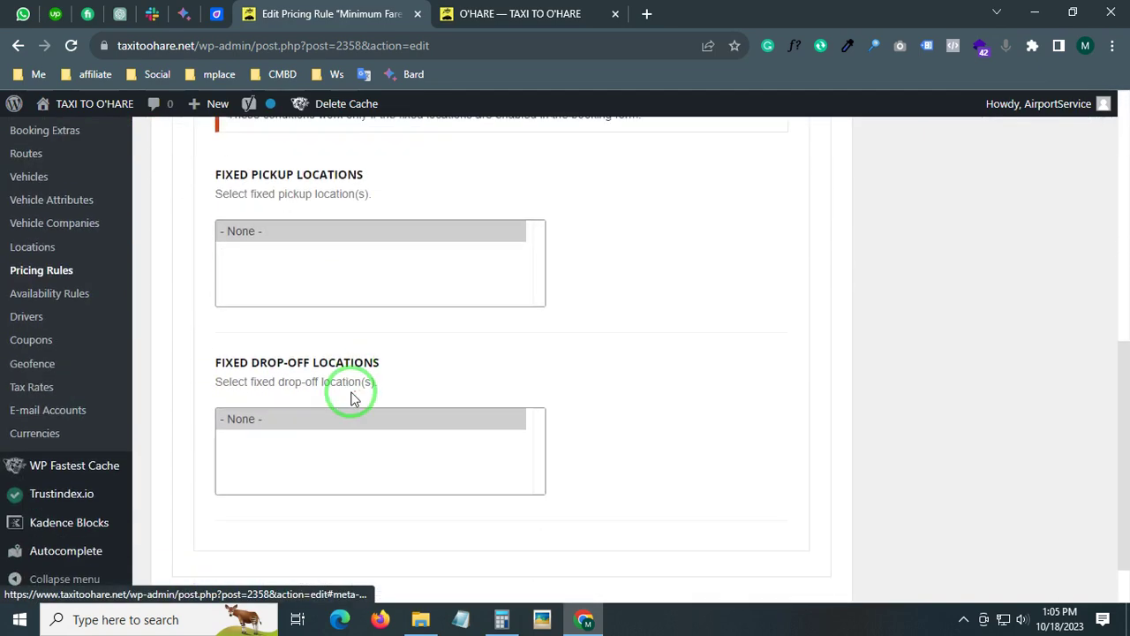
scroll(345, 397, up, 5)
click(327, 448)
scroll(315, 447, down, 3)
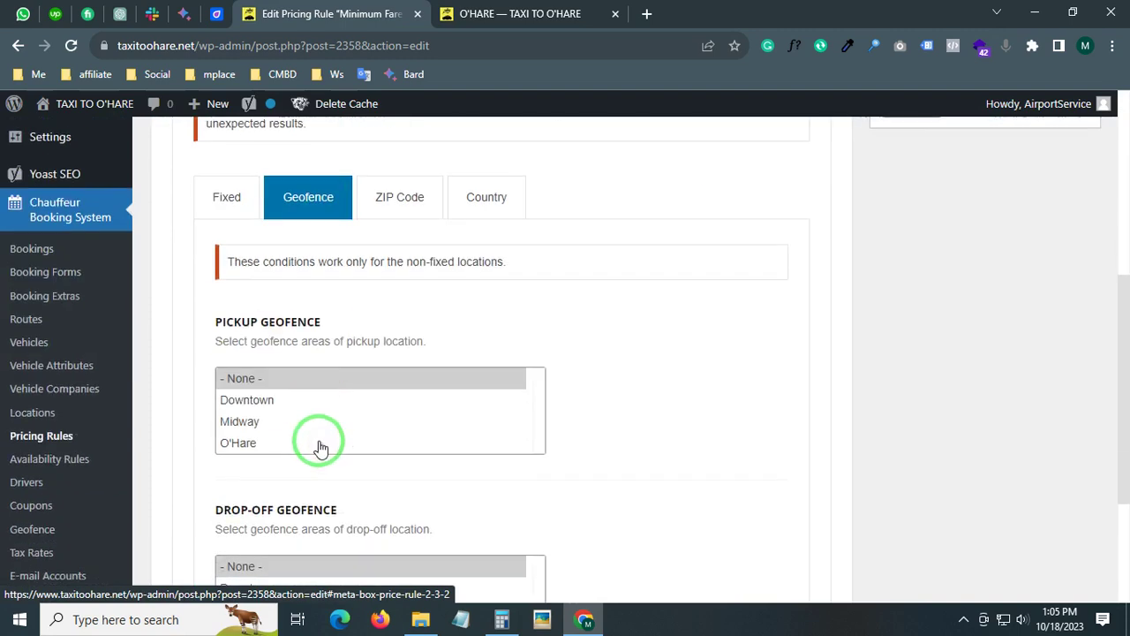
scroll(289, 389, down, 1)
scroll(272, 412, up, 6)
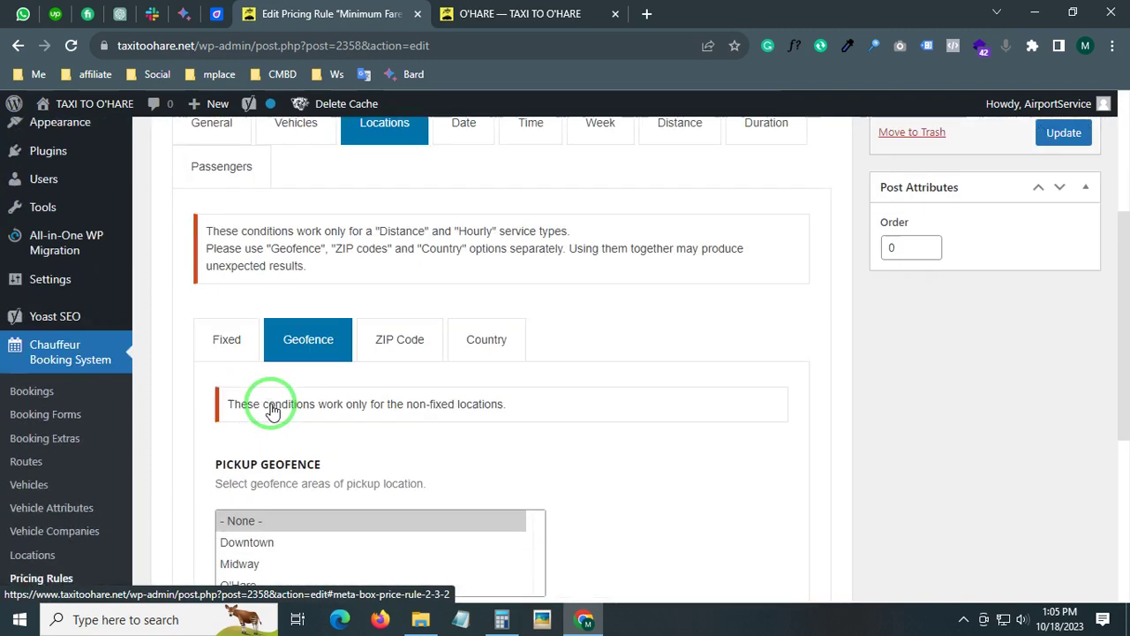
scroll(390, 341, up, 2)
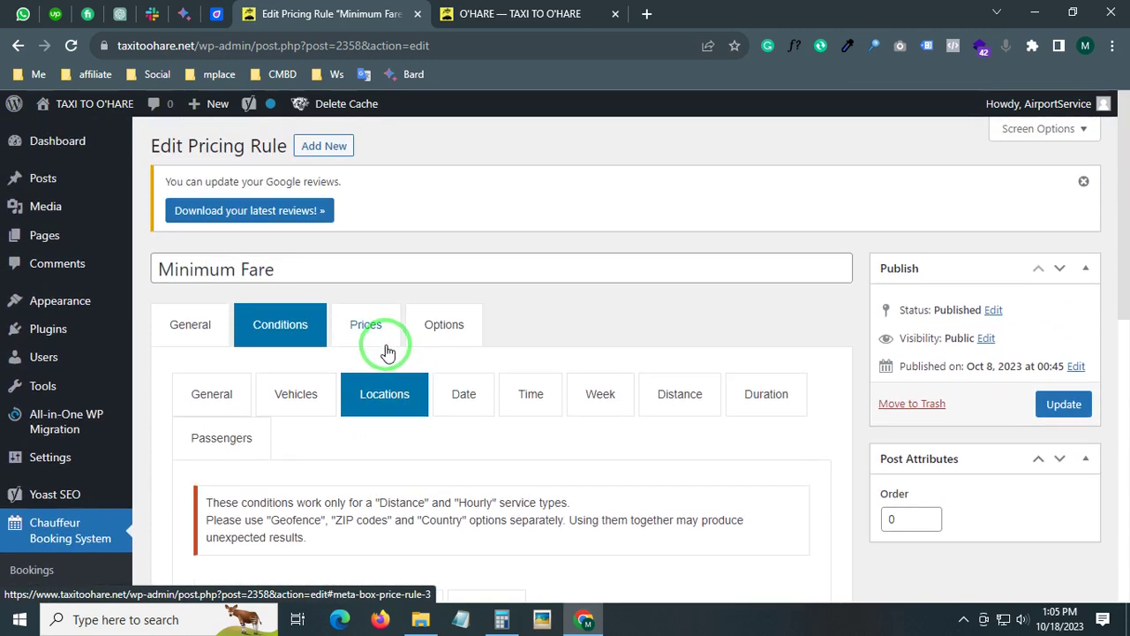
- Check the Minimum Fare rule's geofence location settings and its date, time and week conditions
drag(294, 272, 114, 264)
scroll(455, 370, down, 3)
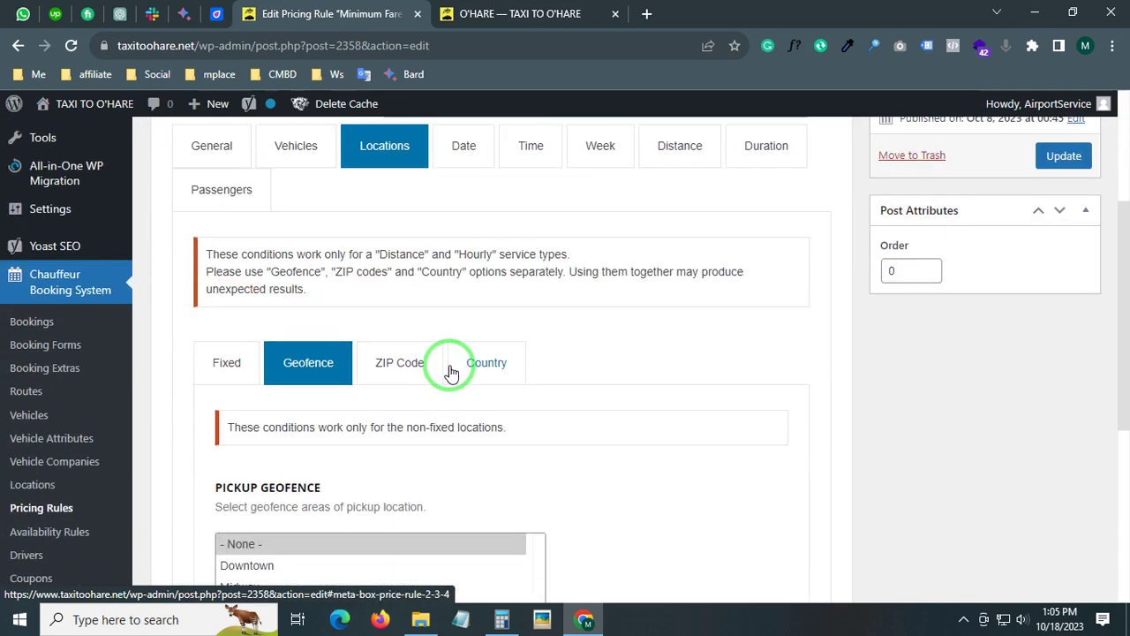
scroll(451, 371, up, 2)
click(464, 307)
click(514, 311)
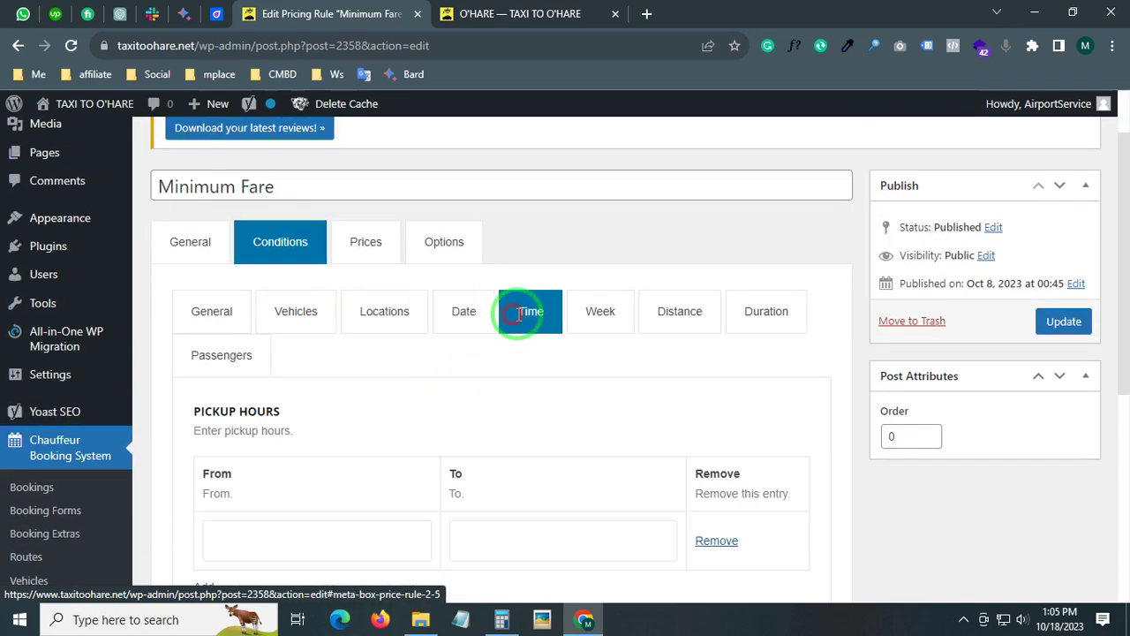
click(590, 323)
- Check the Minimum Fare rule's distance, duration and passenger-number conditions
click(689, 148)
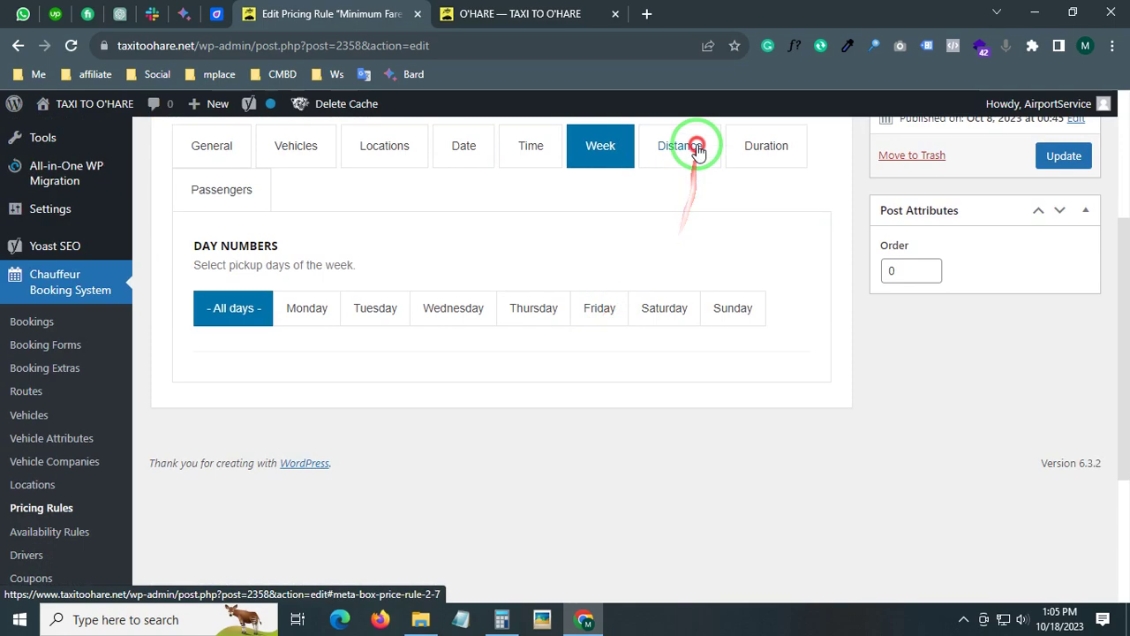
scroll(669, 184, down, 3)
scroll(668, 189, up, 4)
click(739, 246)
scroll(714, 252, down, 3)
scroll(715, 253, up, 4)
click(216, 353)
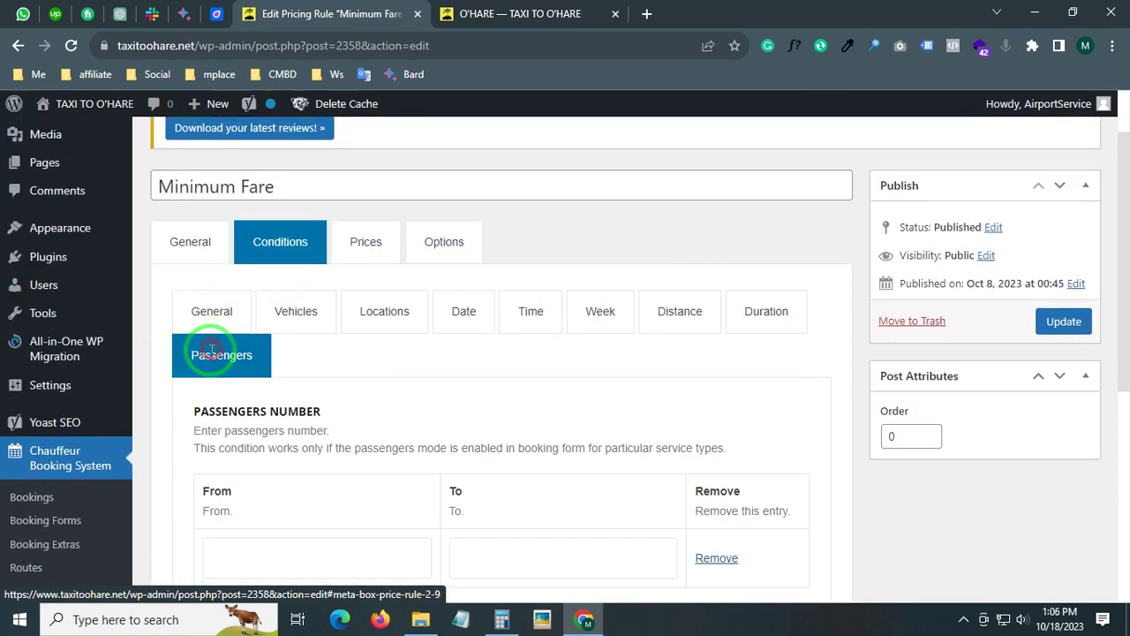
scroll(326, 363, down, 3)
- View the Minimum Fare rule's prices, examining the fixed prices and the initial fee description
scroll(325, 363, up, 6)
click(375, 241)
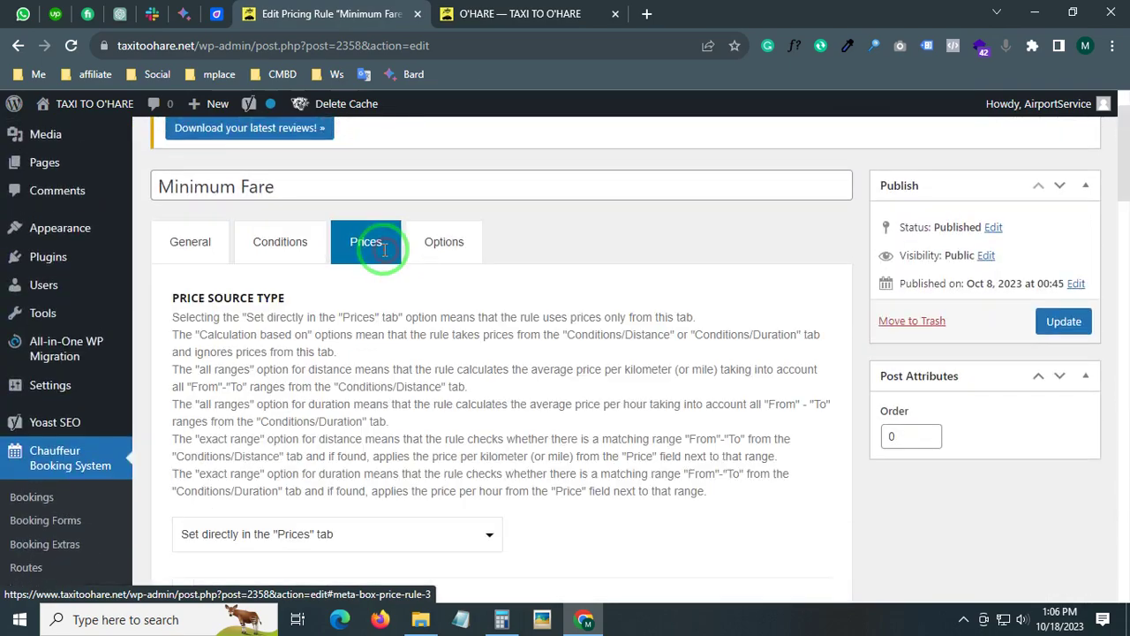
scroll(375, 265, down, 4)
scroll(256, 304, down, 3)
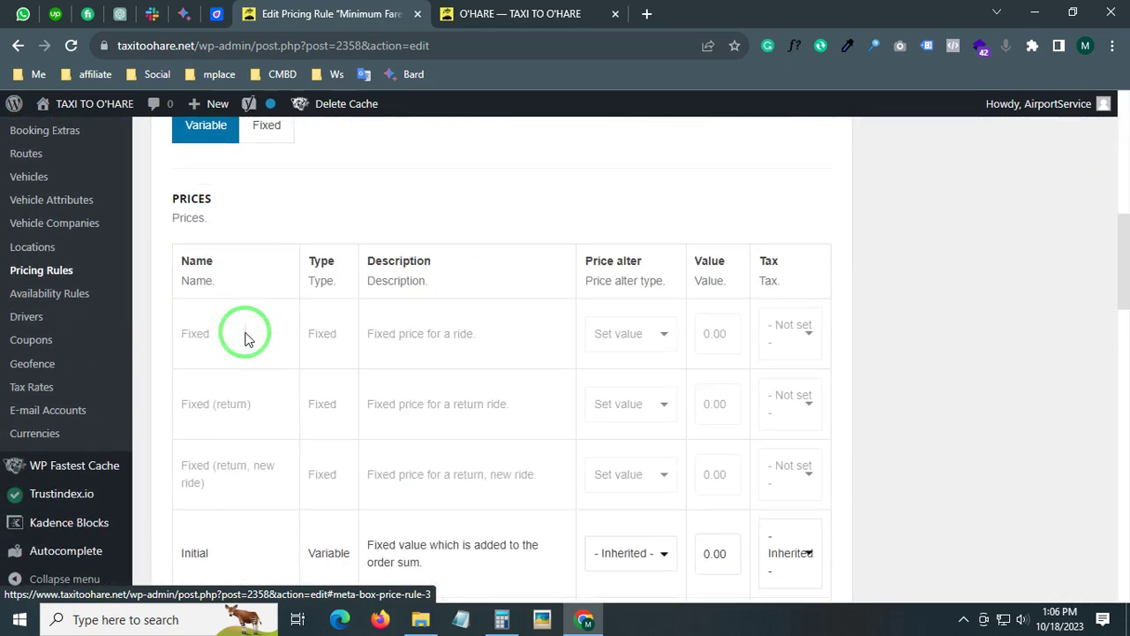
scroll(512, 396, down, 3)
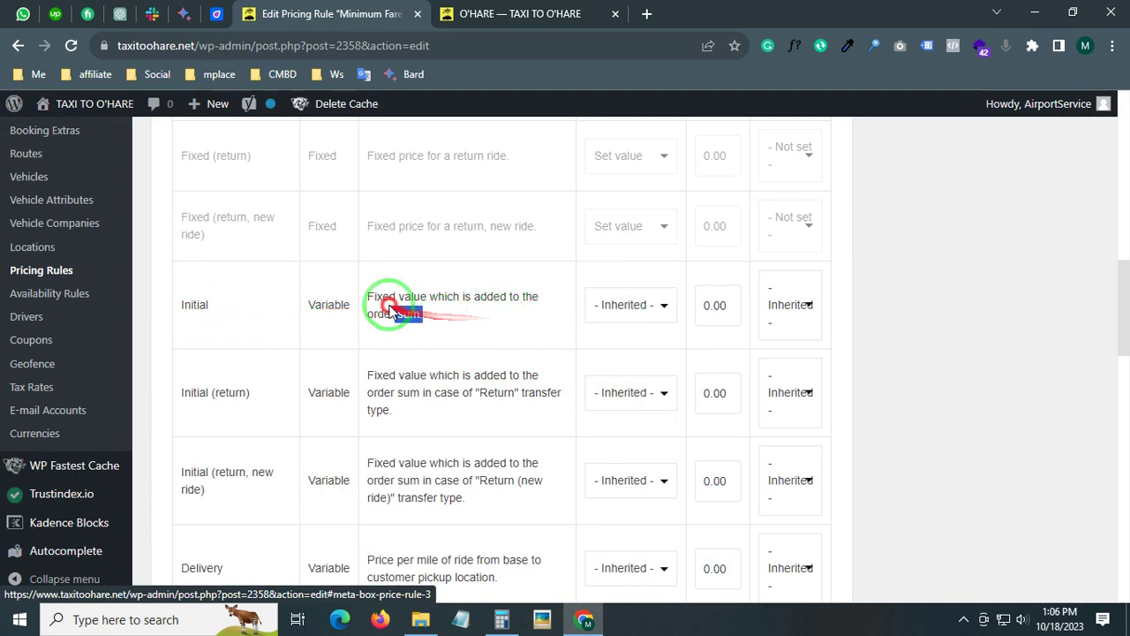
drag(395, 309, 378, 303)
scroll(378, 297, up, 5)
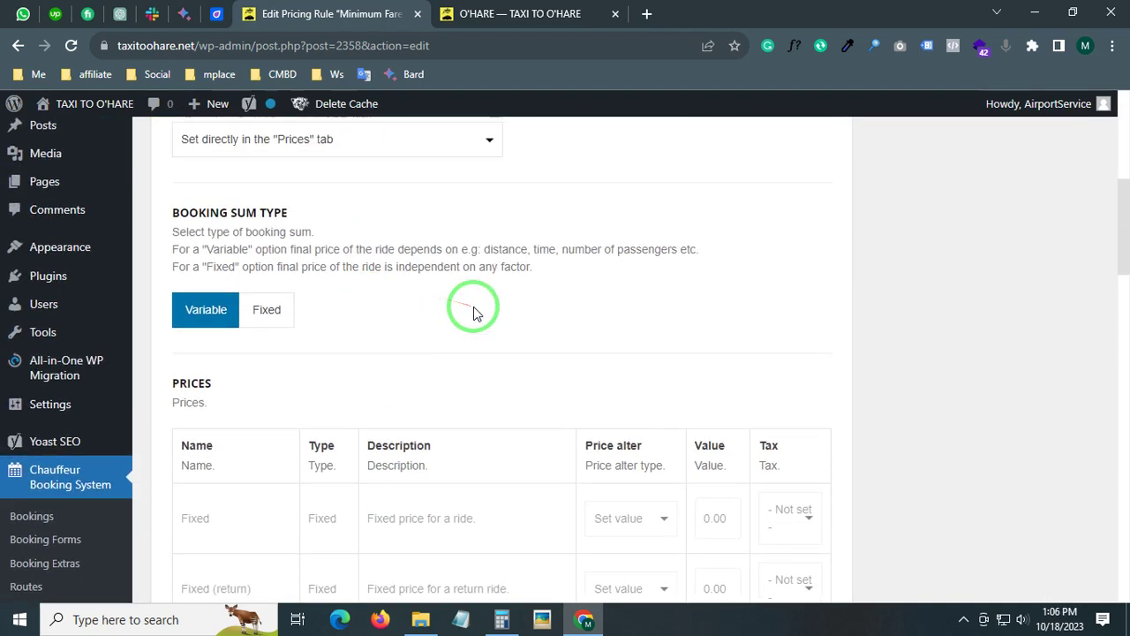
- Review the Minimum Fare rule's price source type choices and its booking sum type
scroll(251, 301, up, 2)
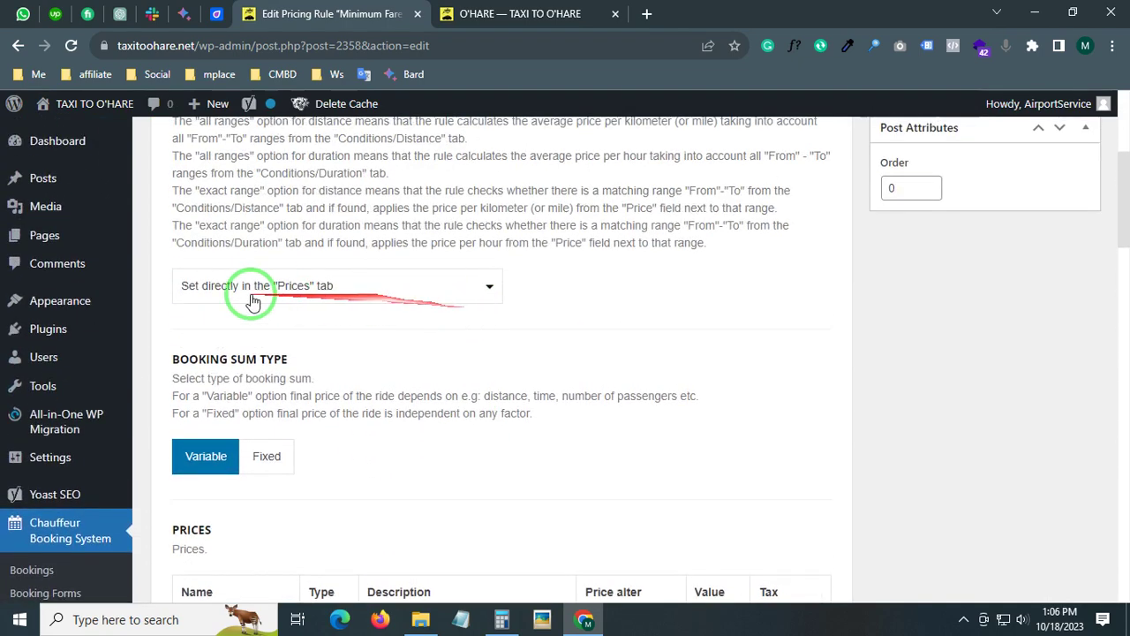
click(345, 291)
click(345, 292)
scroll(419, 297, down, 2)
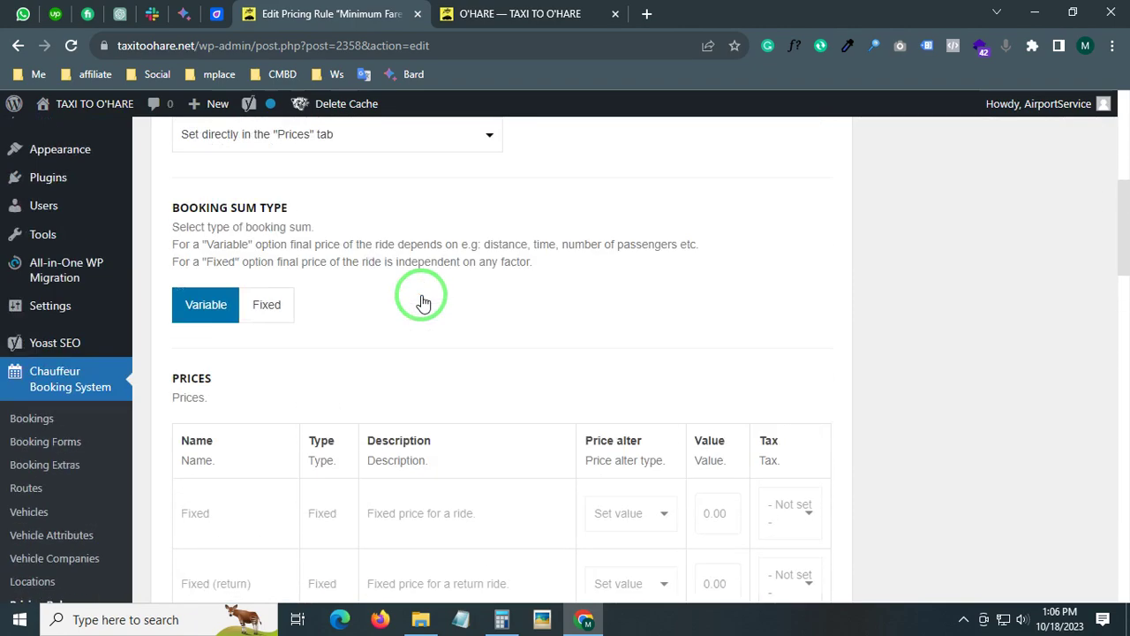
scroll(418, 298, up, 4)
- Examine the Minimum Fare rule's full price table, from the ride prices to the PayPal and Stripe fees
scroll(422, 300, down, 10)
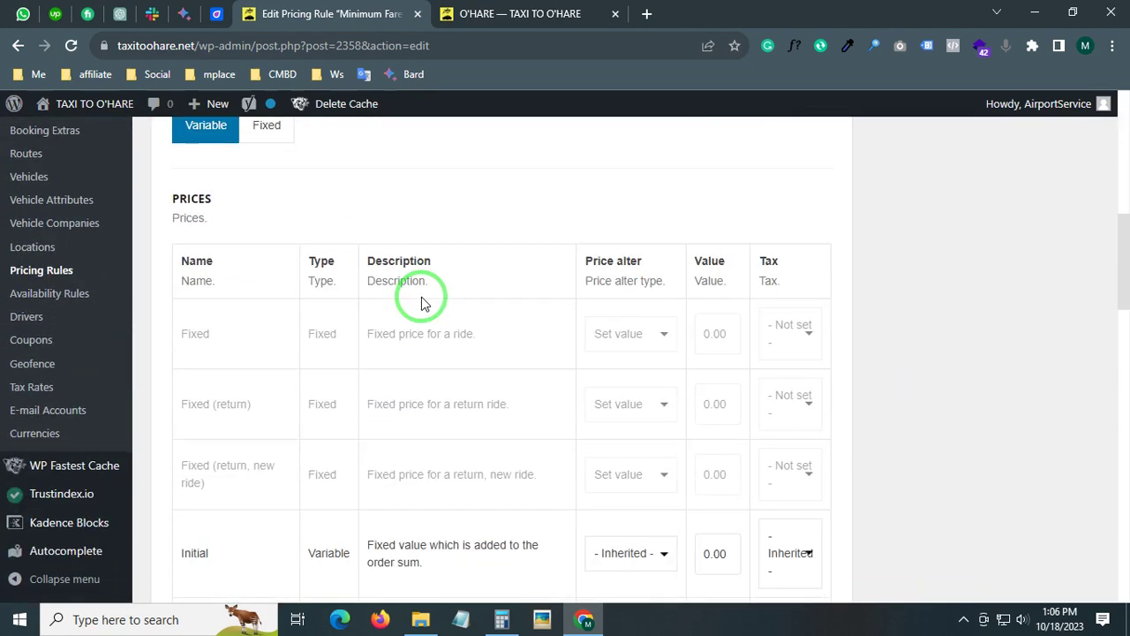
scroll(658, 358, down, 5)
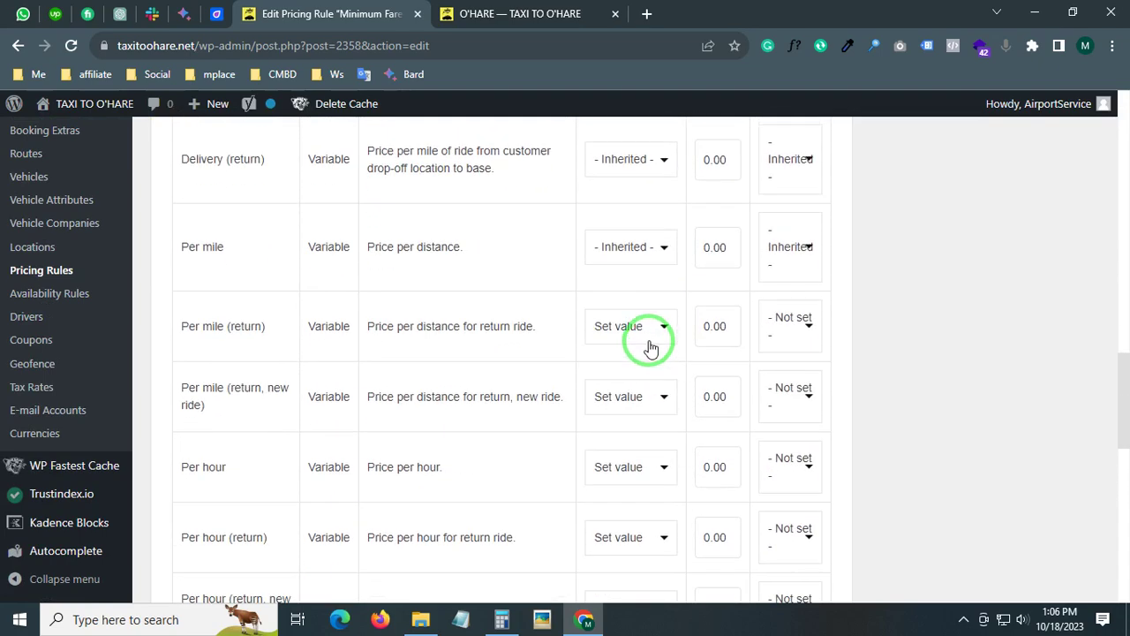
scroll(650, 349, down, 4)
scroll(649, 346, up, 4)
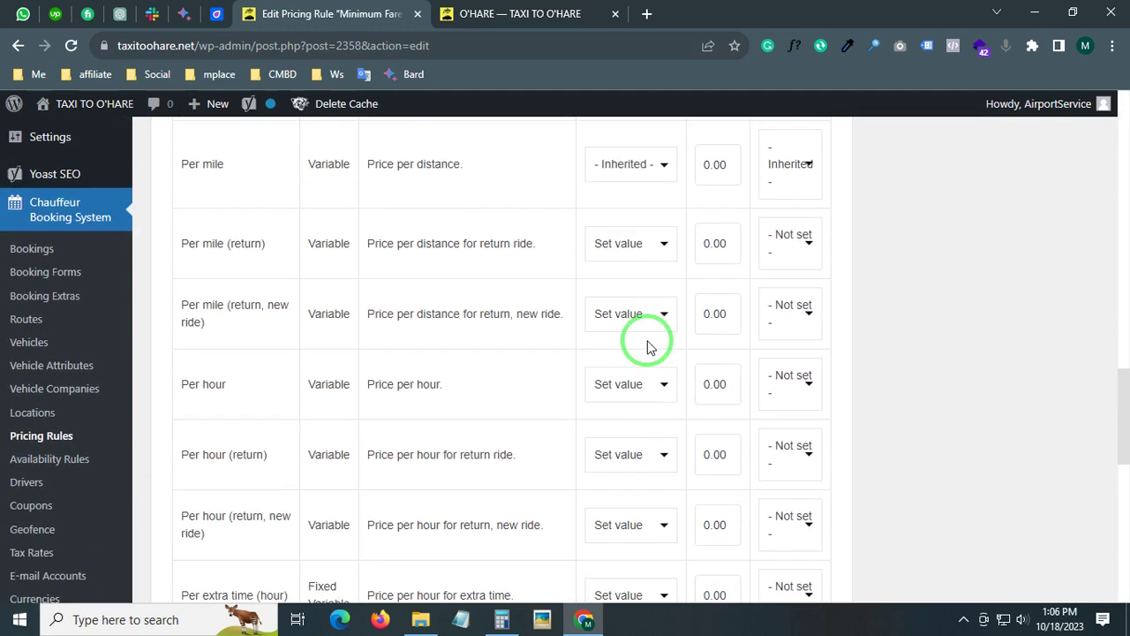
scroll(641, 340, down, 10)
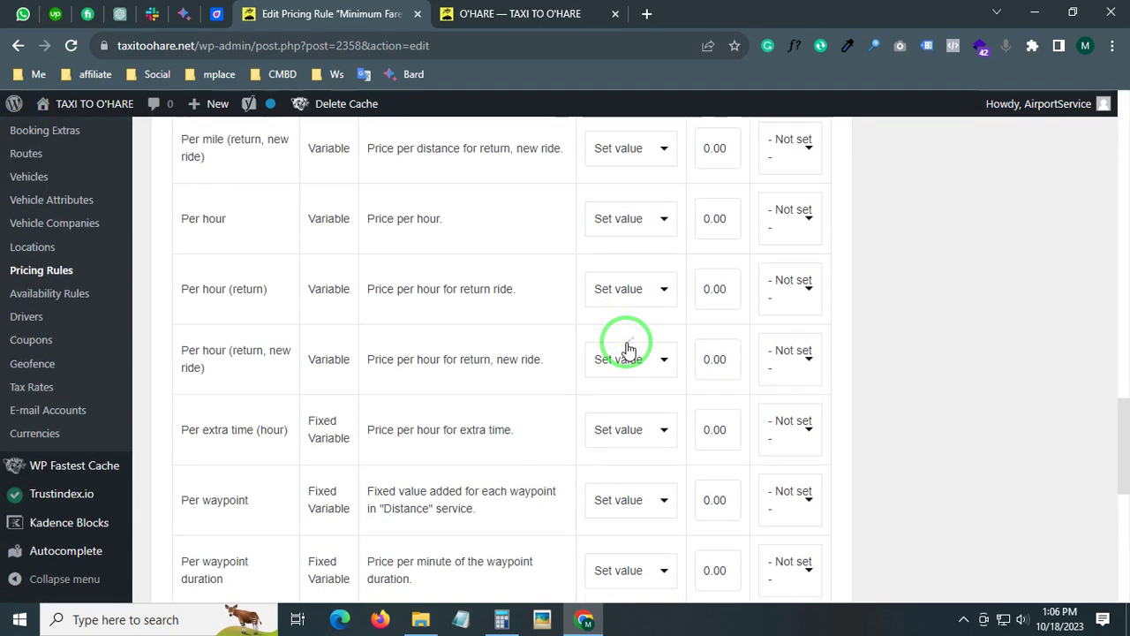
scroll(621, 354, down, 1)
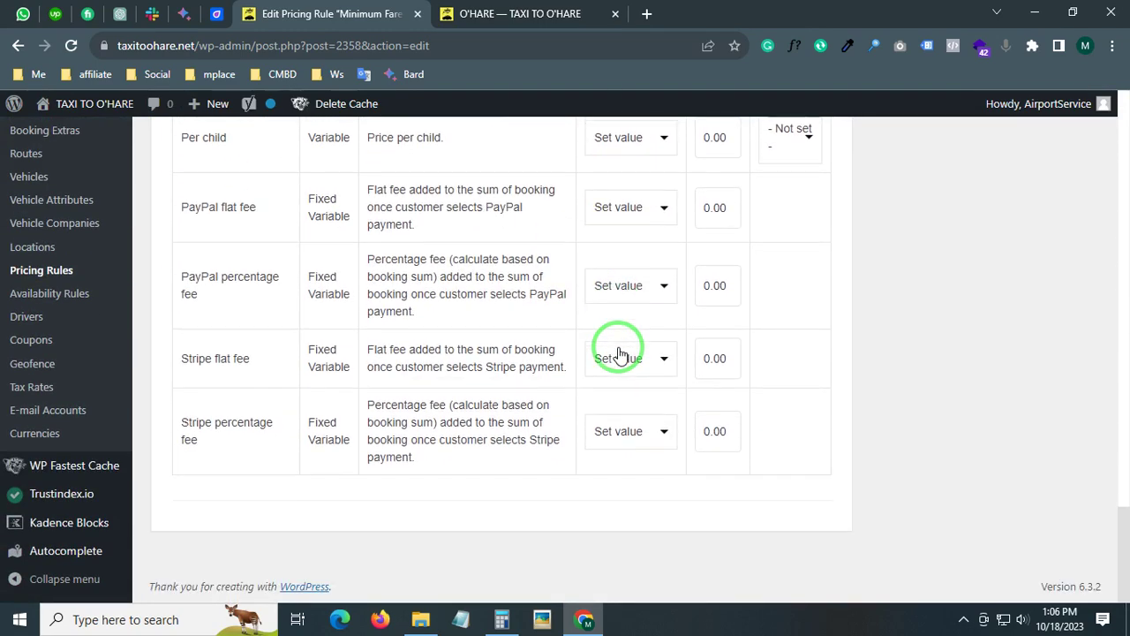
scroll(621, 354, up, 13)
scroll(618, 354, up, 4)
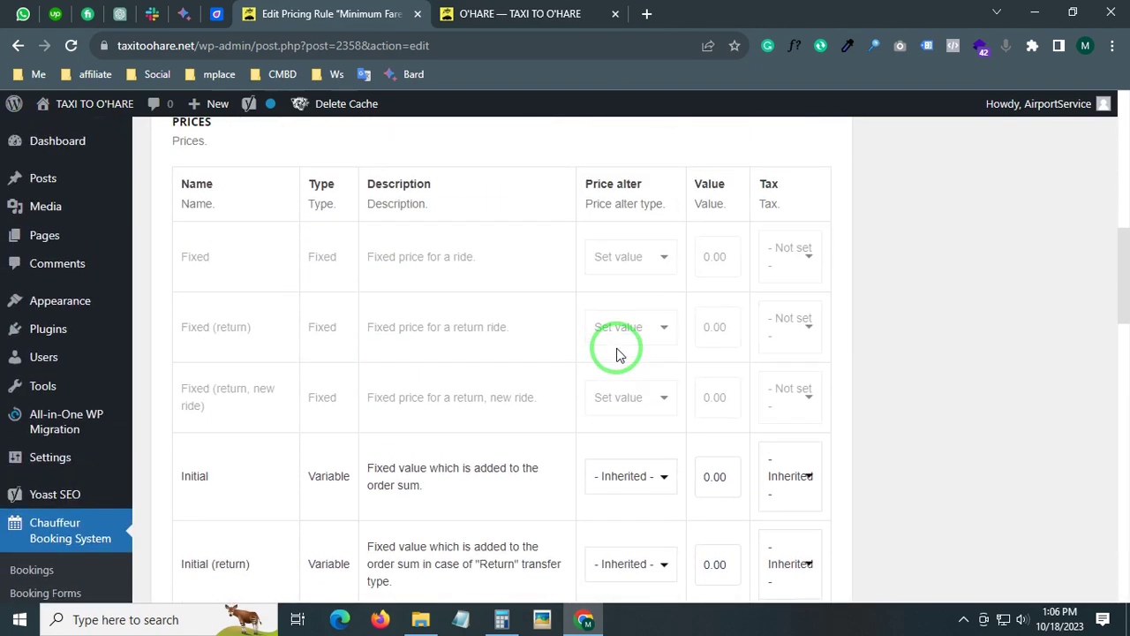
- Review the Minimum Fare rule's options: next rule processing, rule level, minimum order value and custom vehicle selection
scroll(612, 353, up, 10)
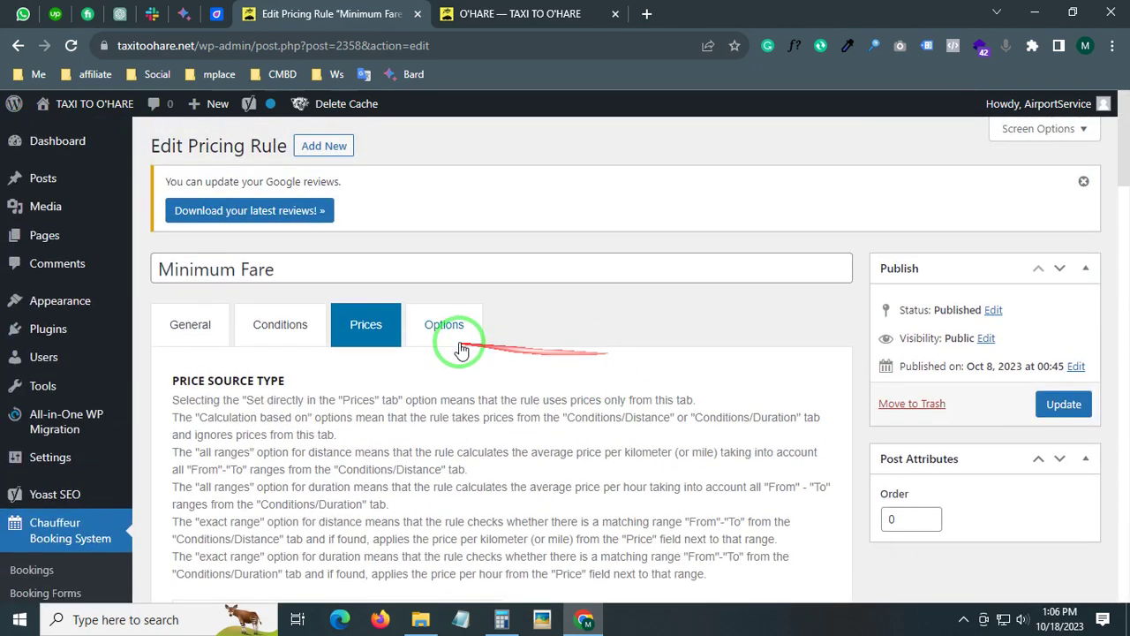
click(457, 332)
scroll(312, 335, down, 4)
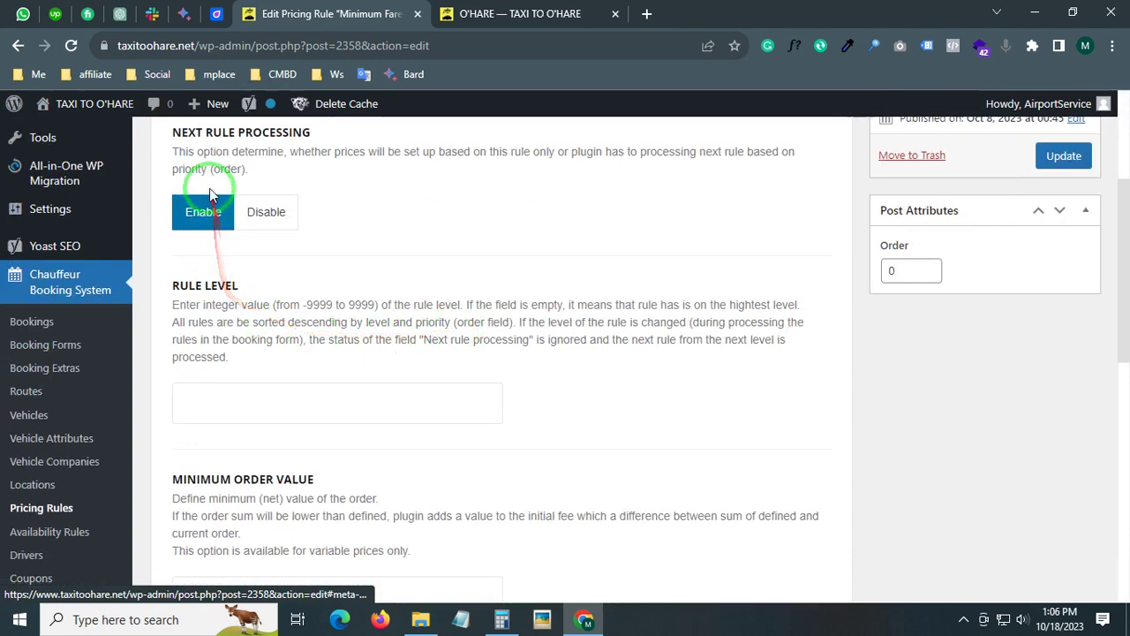
scroll(189, 290, down, 3)
scroll(198, 299, up, 1)
drag(242, 430, 157, 426)
scroll(168, 437, down, 3)
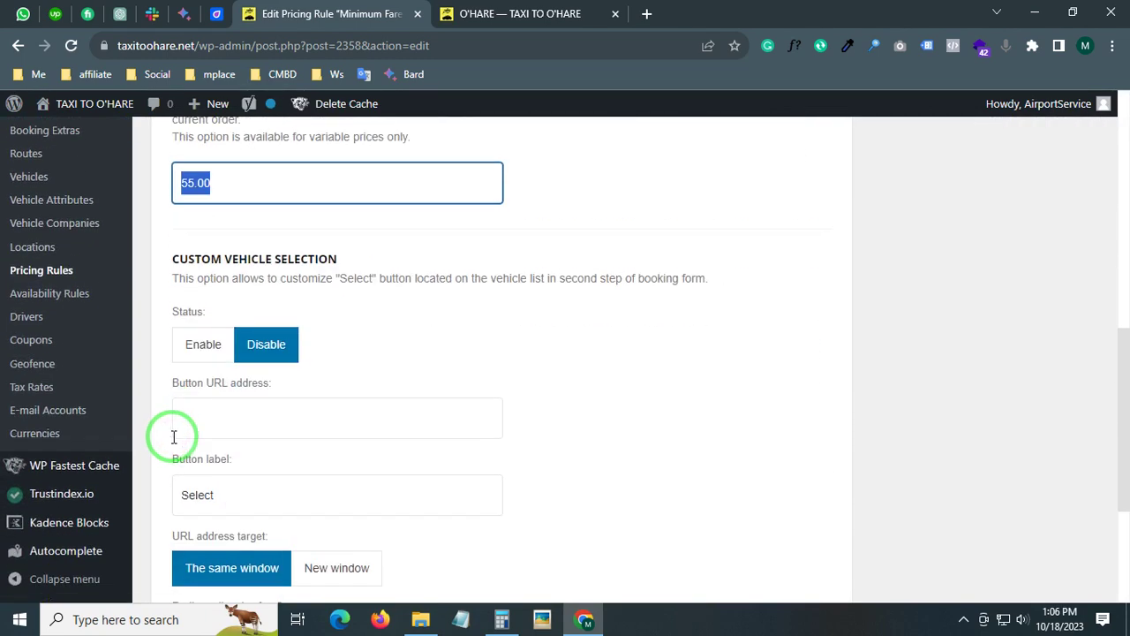
scroll(168, 437, down, 3)
scroll(203, 399, up, 4)
scroll(89, 494, down, 2)
- Return to the pricing rules list and examine the Downtown Rides rule's geofence areas, per-mile prices and minimum order value
click(48, 443)
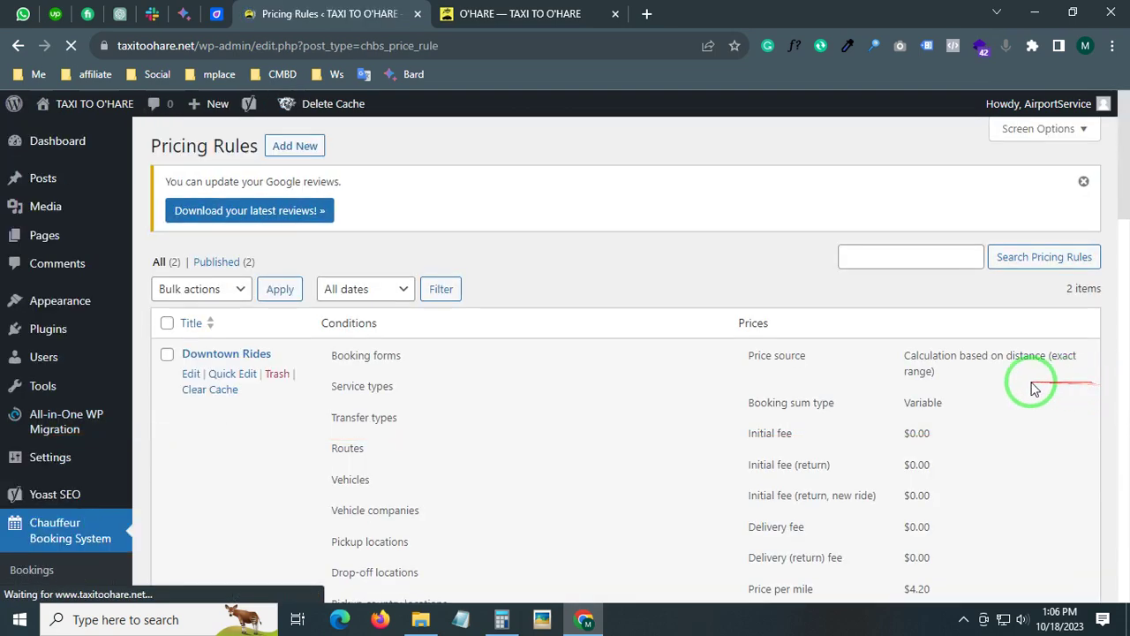
scroll(1015, 389, down, 2)
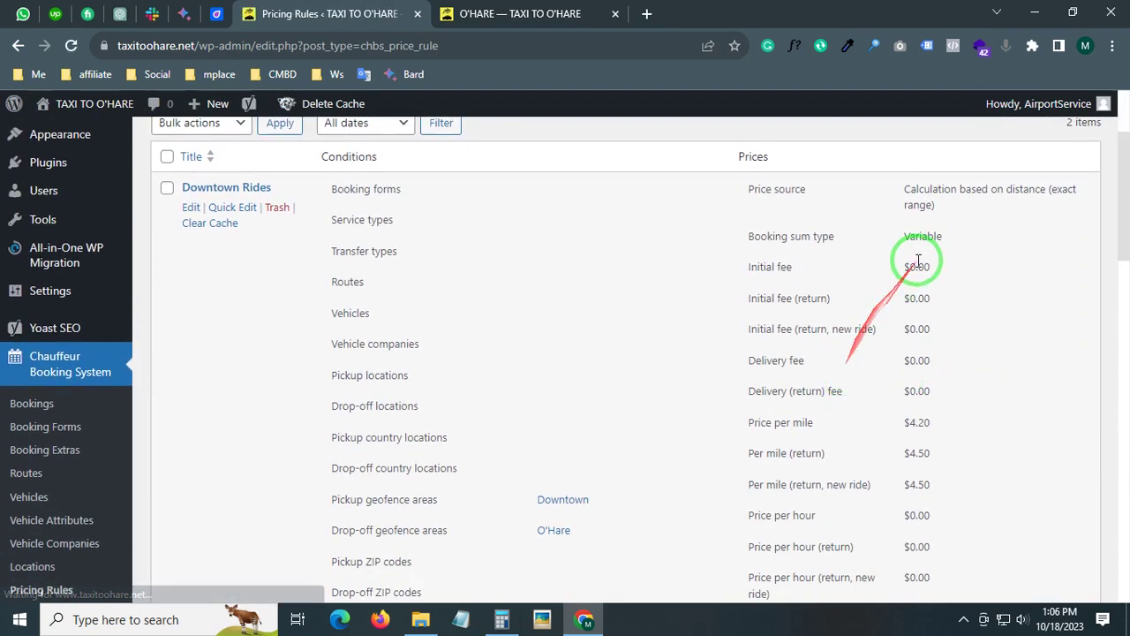
scroll(919, 257, down, 2)
scroll(918, 261, down, 1)
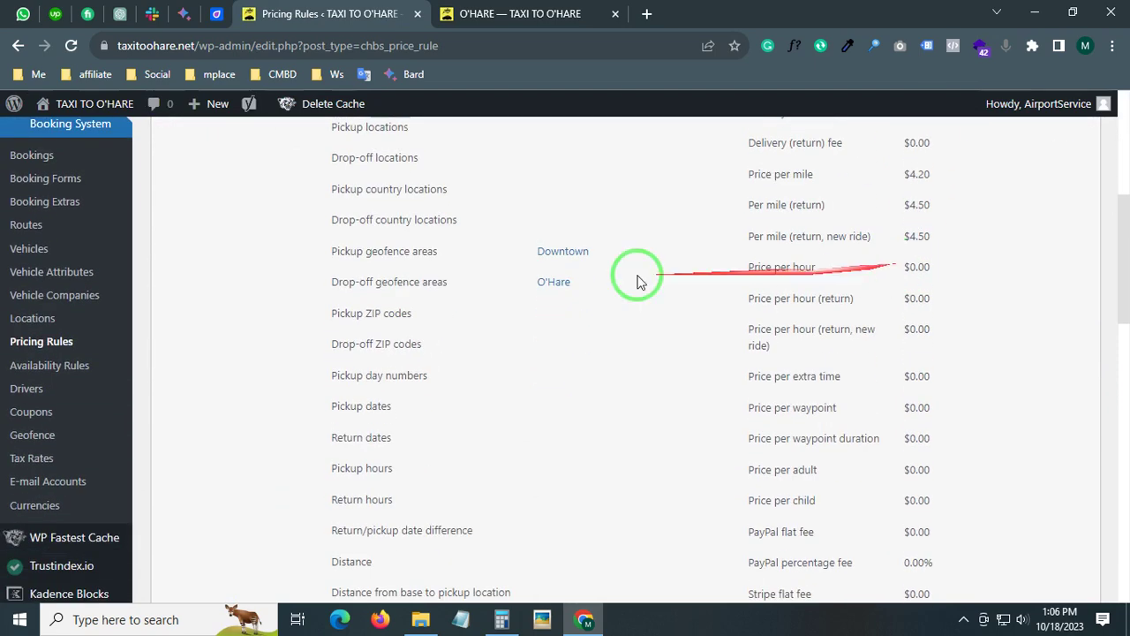
drag(375, 281, 444, 292)
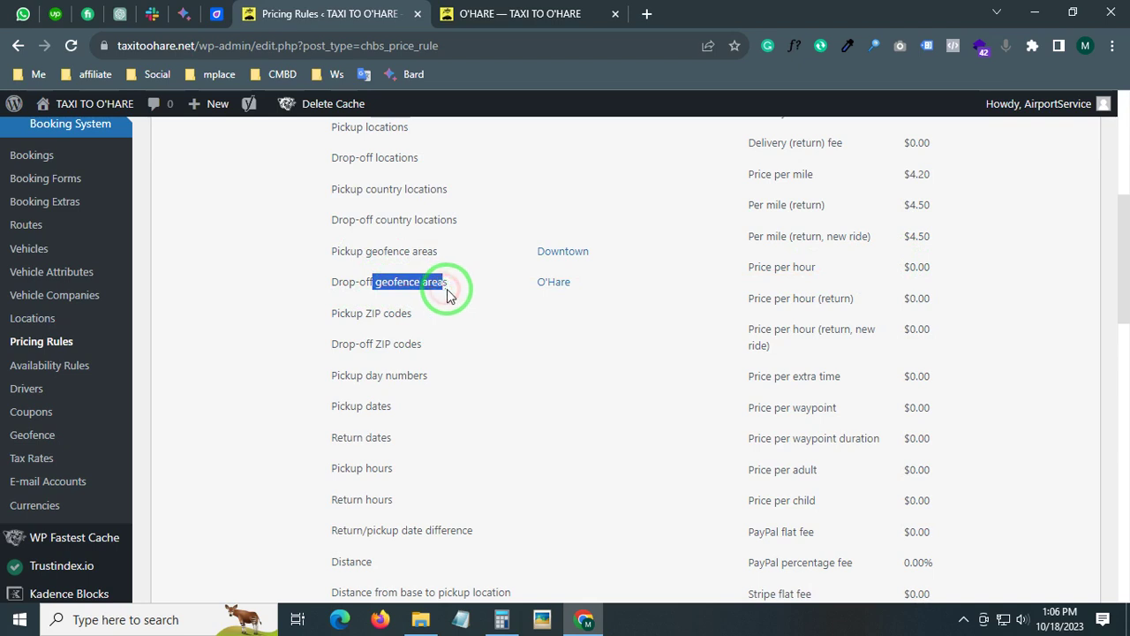
drag(904, 236, 931, 172)
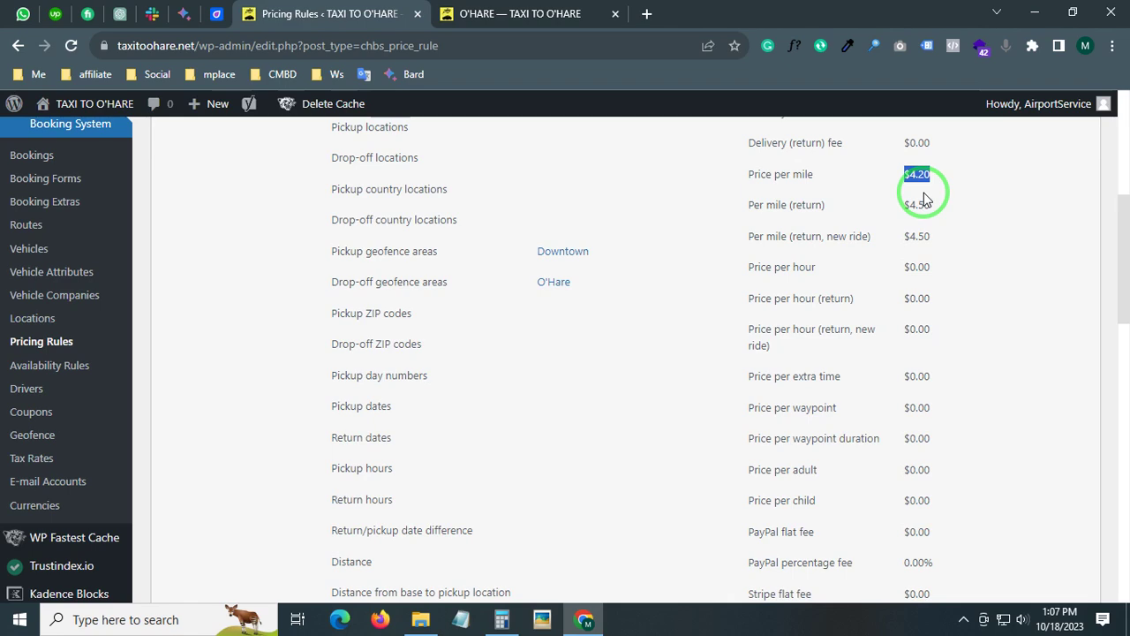
scroll(918, 230, down, 4)
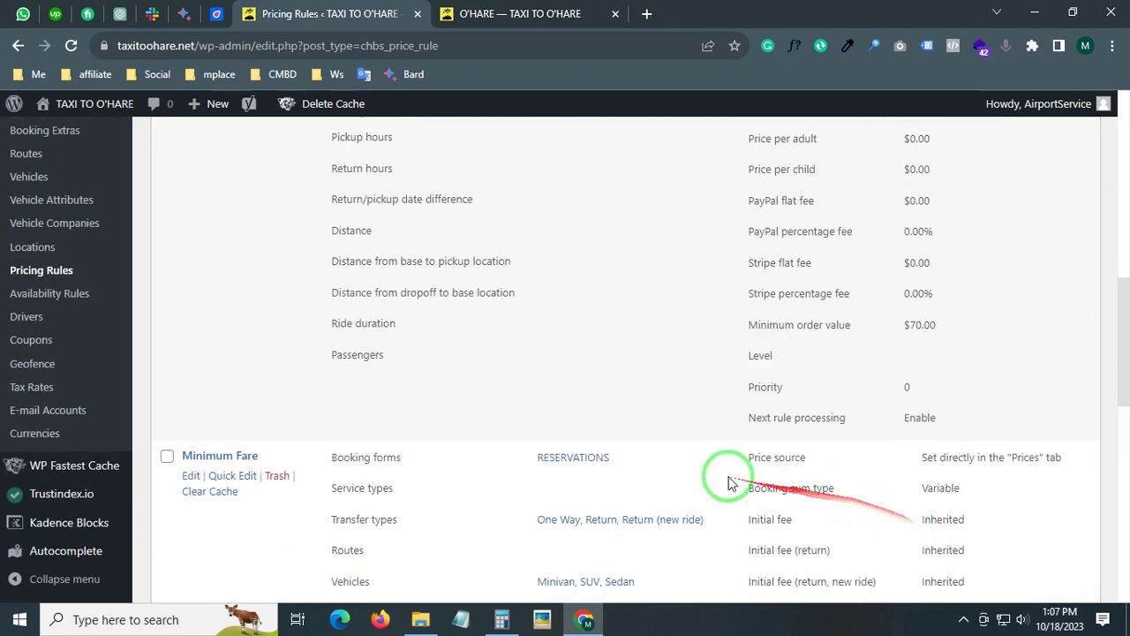
scroll(618, 459, down, 6)
- View the booking system's availability rules list and its drivers list
click(38, 301)
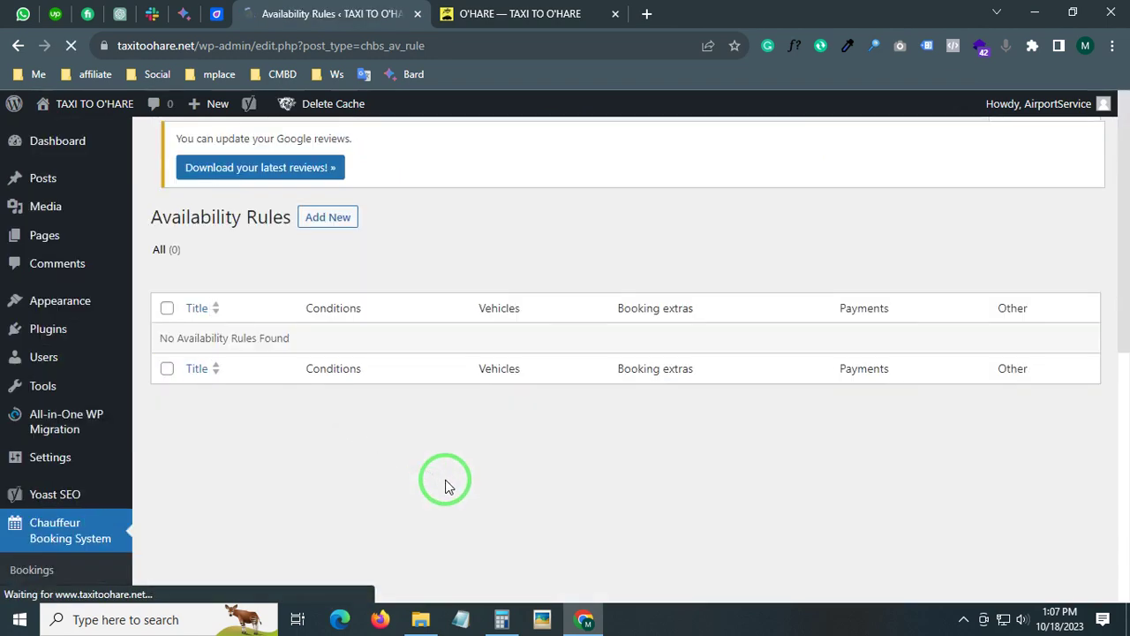
scroll(27, 538, down, 5)
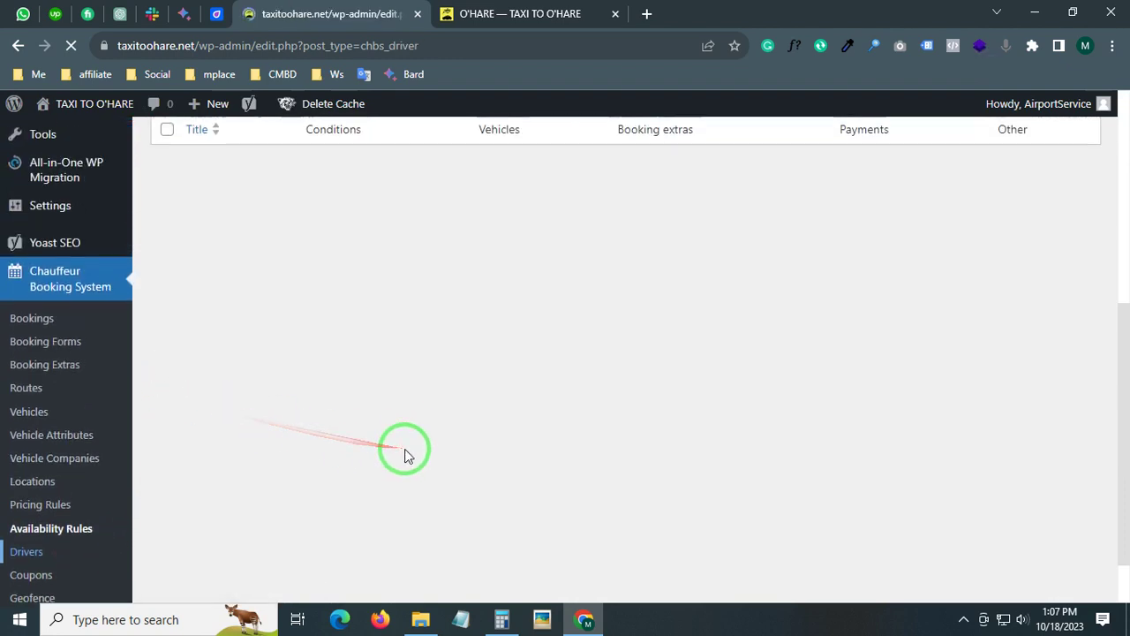
scroll(265, 460, down, 1)
scroll(104, 511, down, 3)
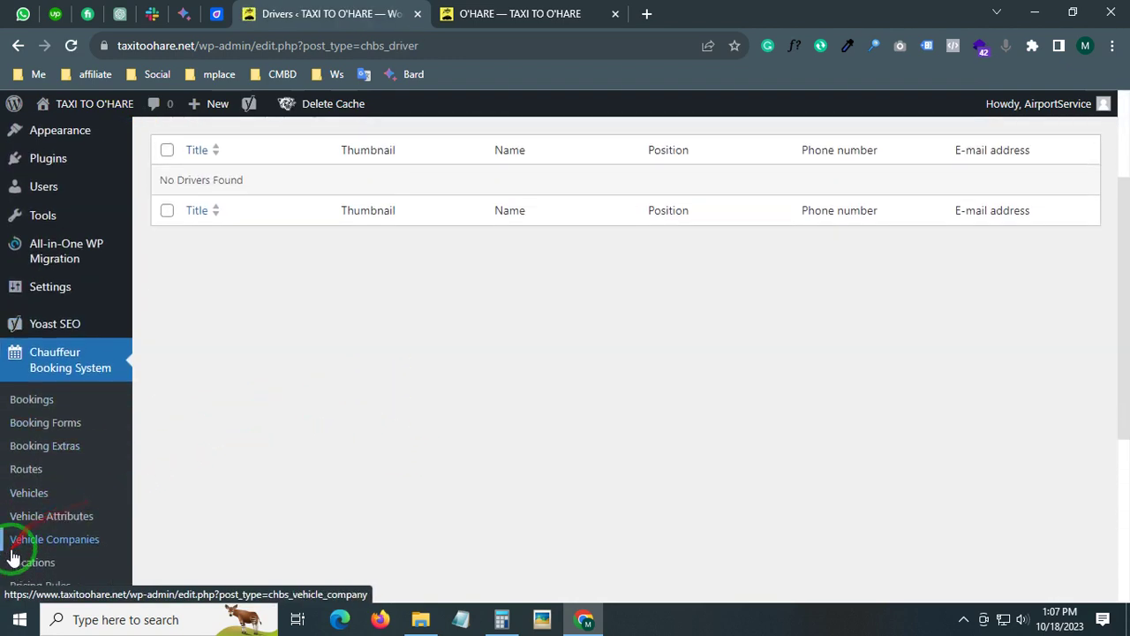
- View the booking system's coupons list and its geofence list
click(51, 495)
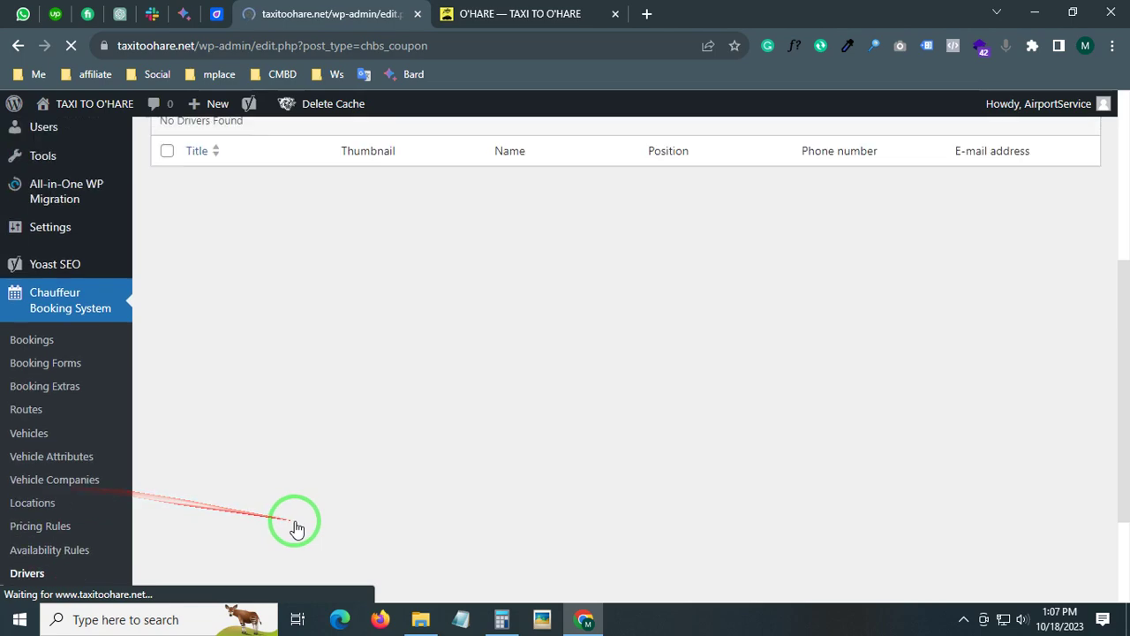
scroll(62, 527, down, 5)
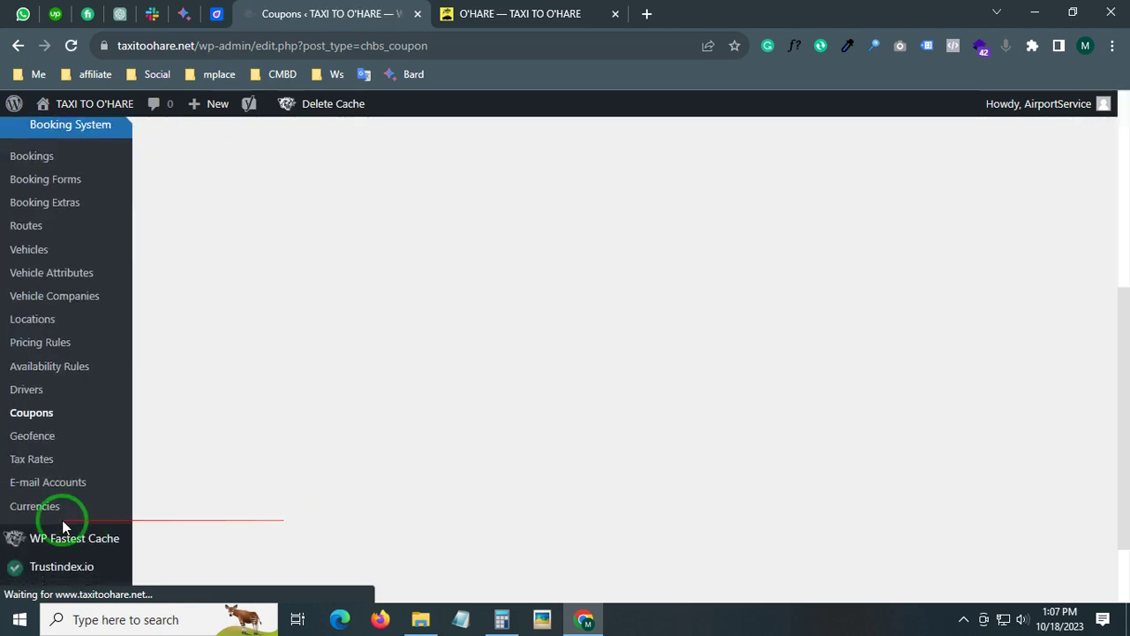
click(33, 438)
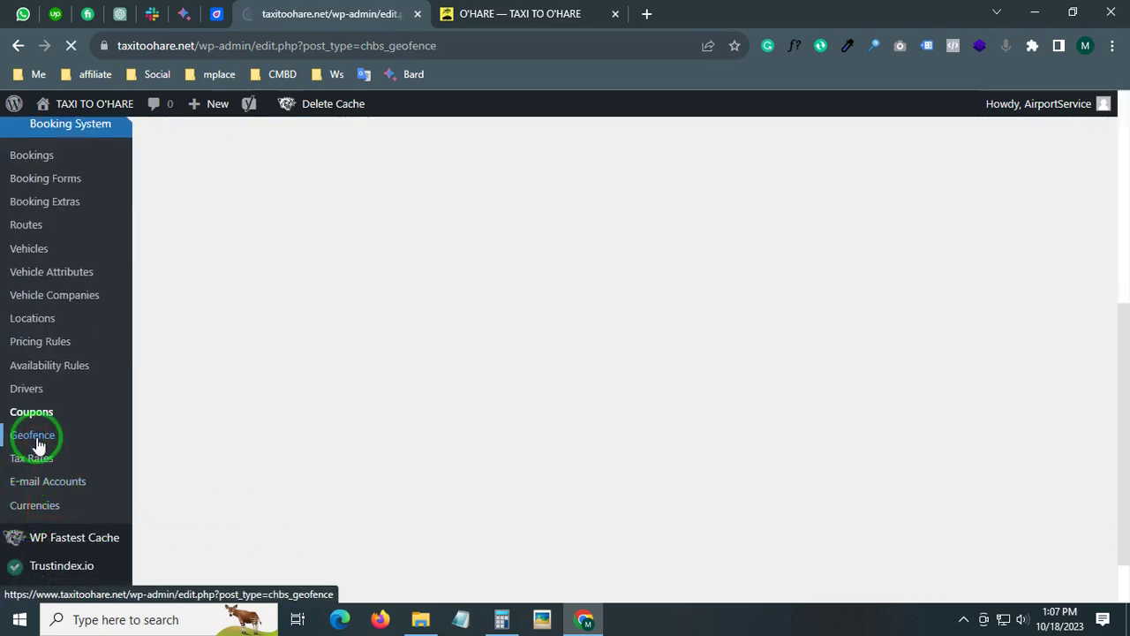
scroll(235, 373, down, 5)
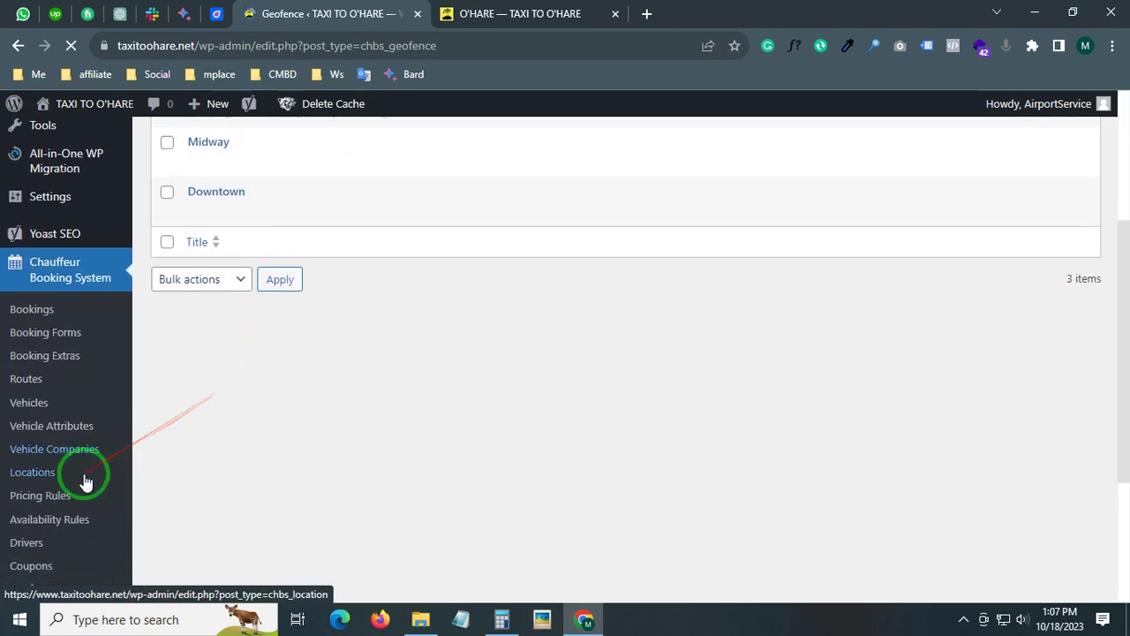
- View the booking system's tax rates list and open its currencies page
click(34, 390)
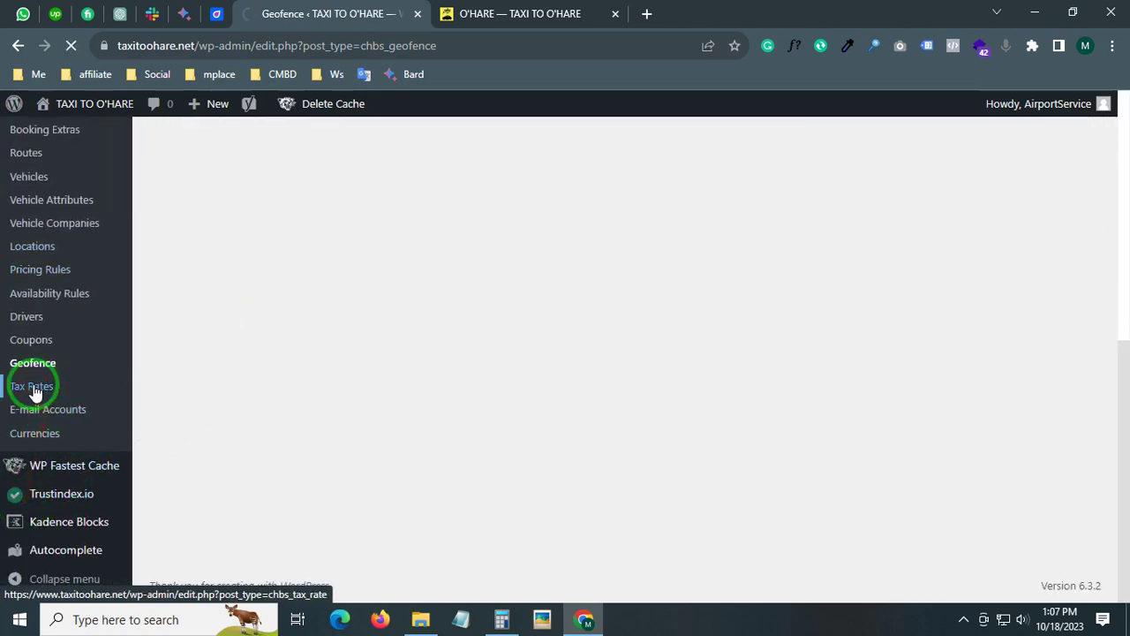
scroll(221, 357, down, 5)
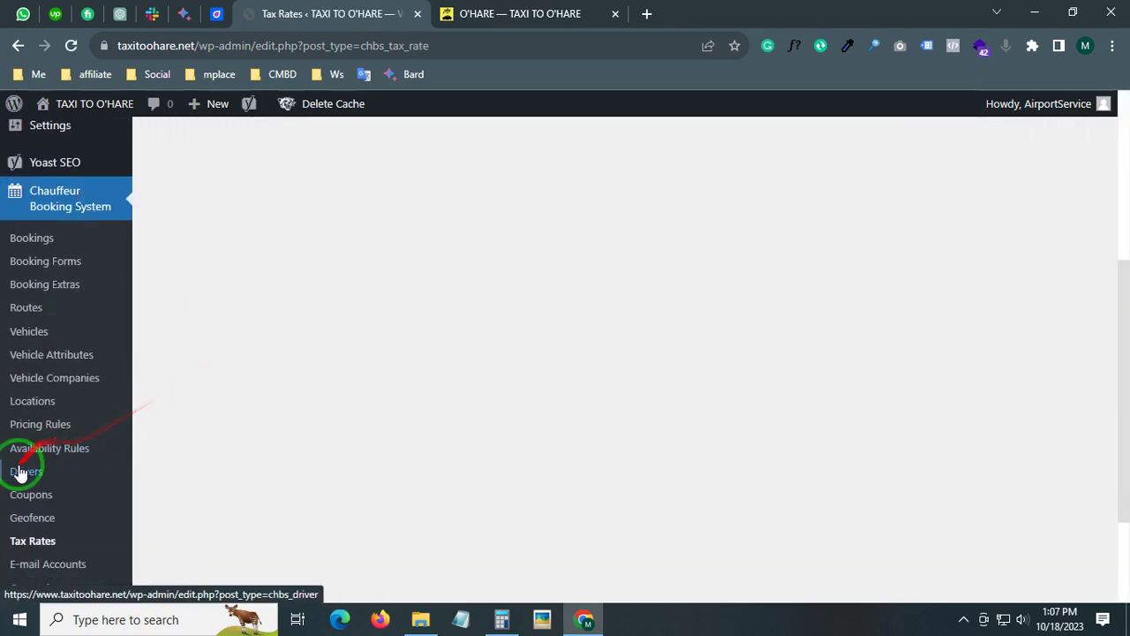
scroll(36, 552, down, 1)
click(36, 502)
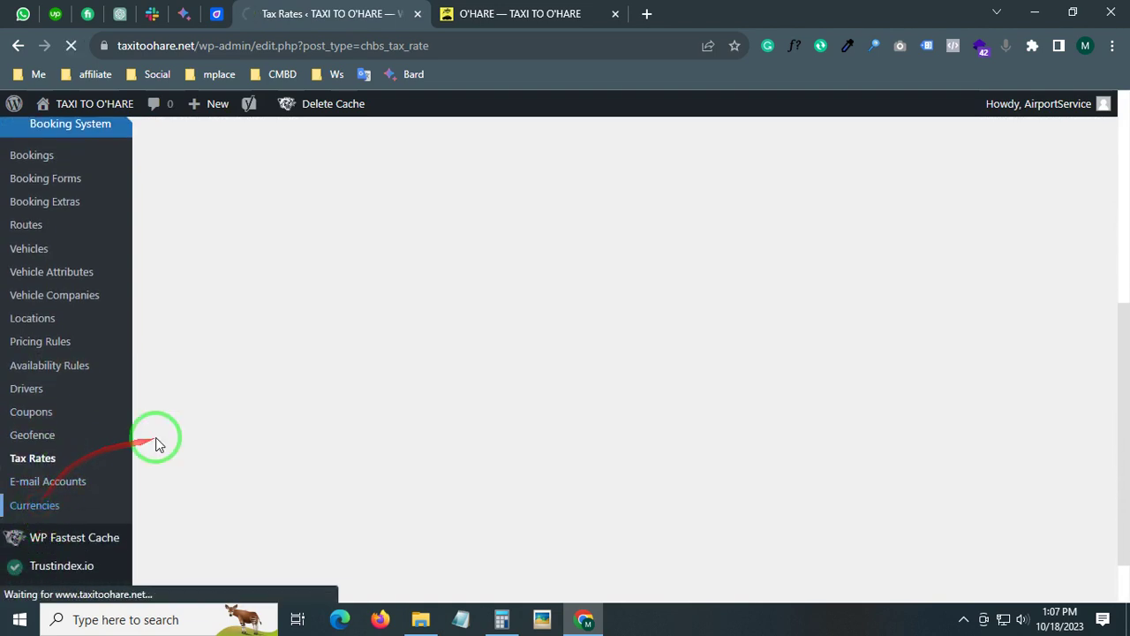
- Reopen the pricing rules list and review the Downtown Rides rule's per-mile prices, geofence areas, minimum order value and next rule processing
scroll(218, 450, down, 3)
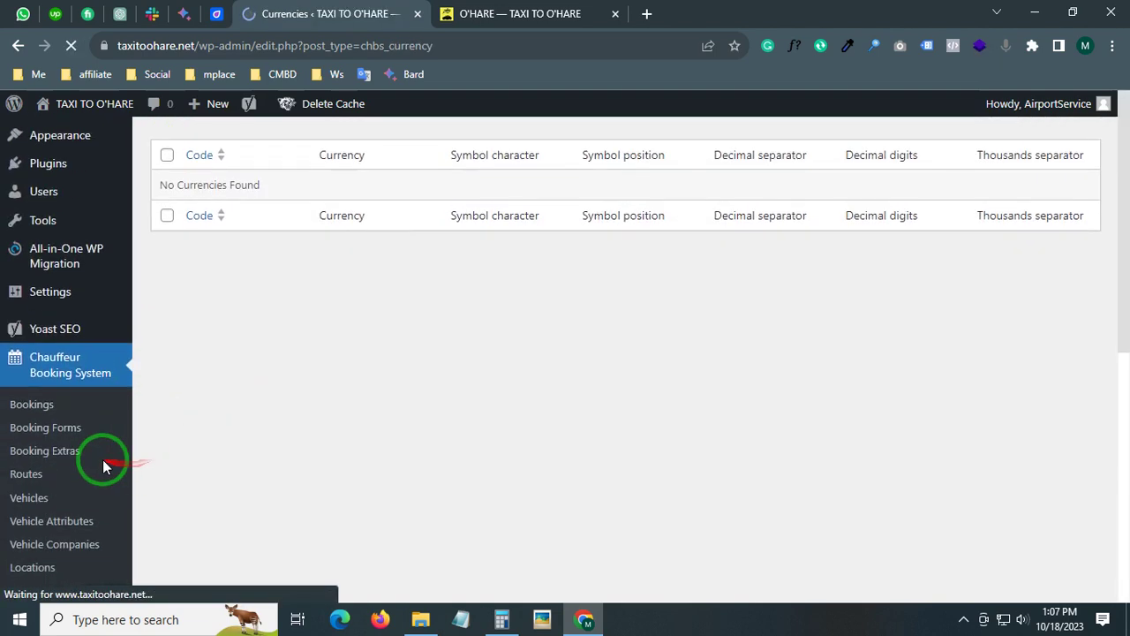
scroll(55, 475, down, 1)
click(49, 433)
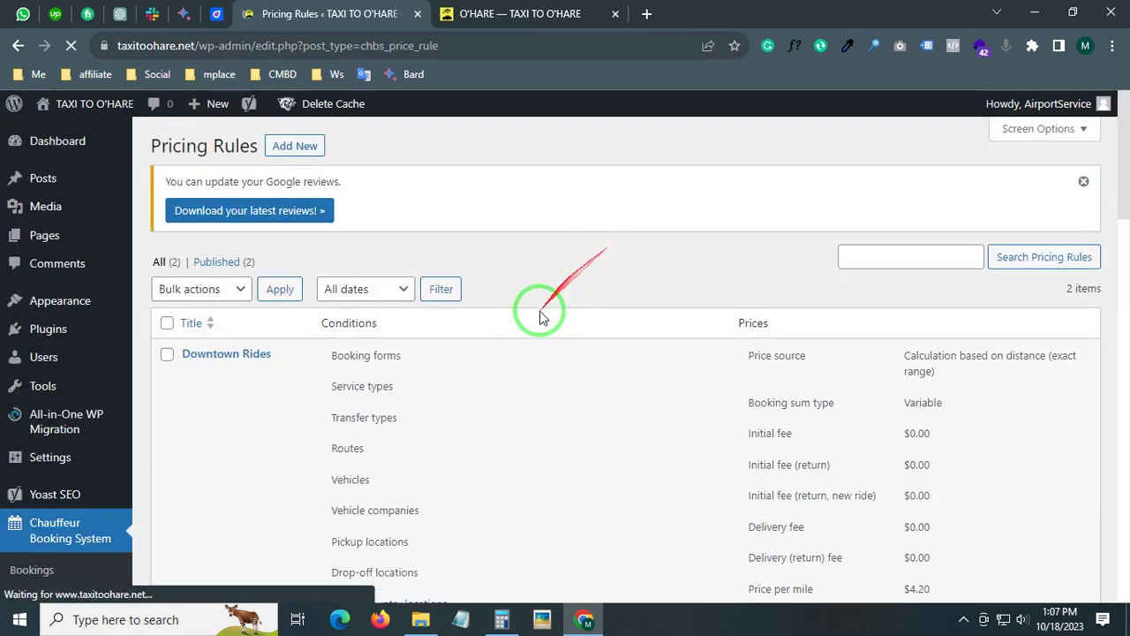
scroll(889, 433, down, 3)
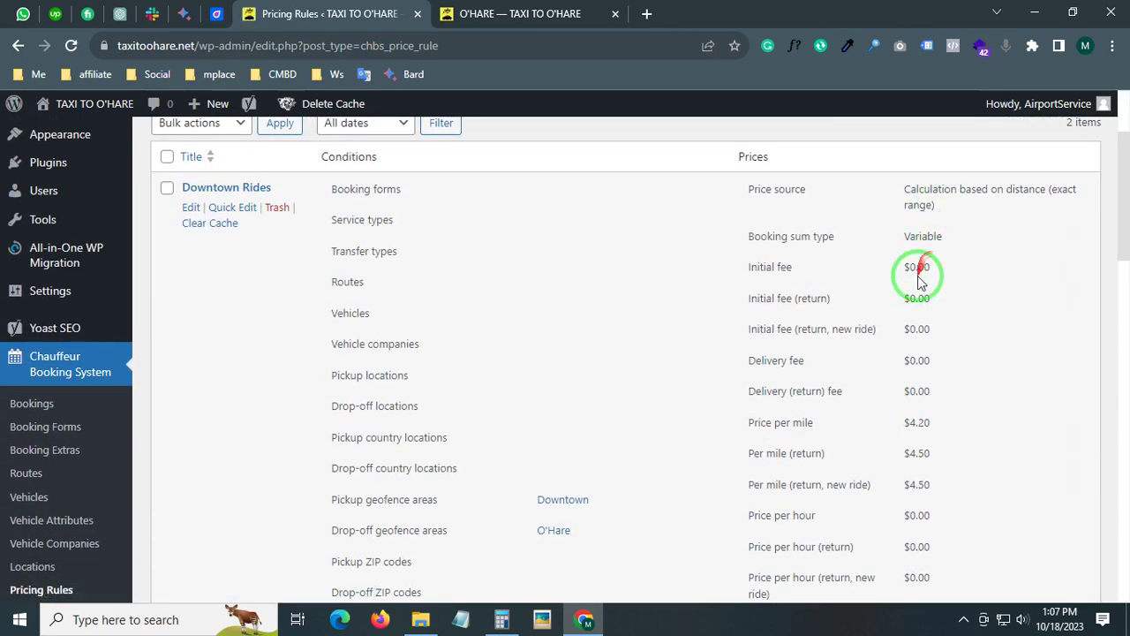
scroll(918, 269, down, 1)
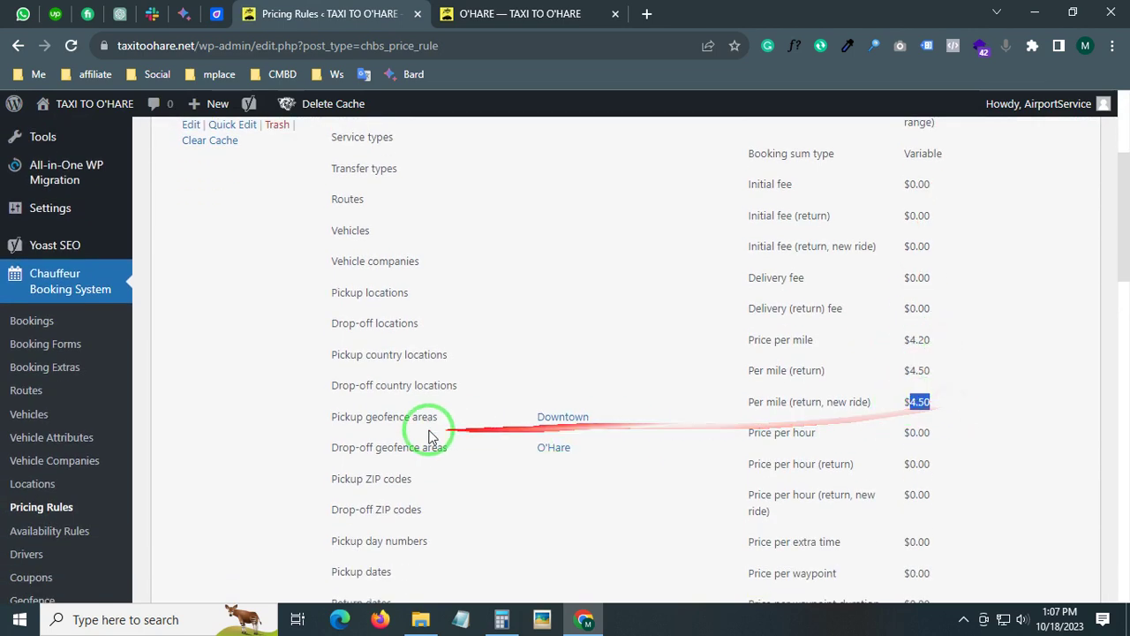
drag(366, 416, 490, 447)
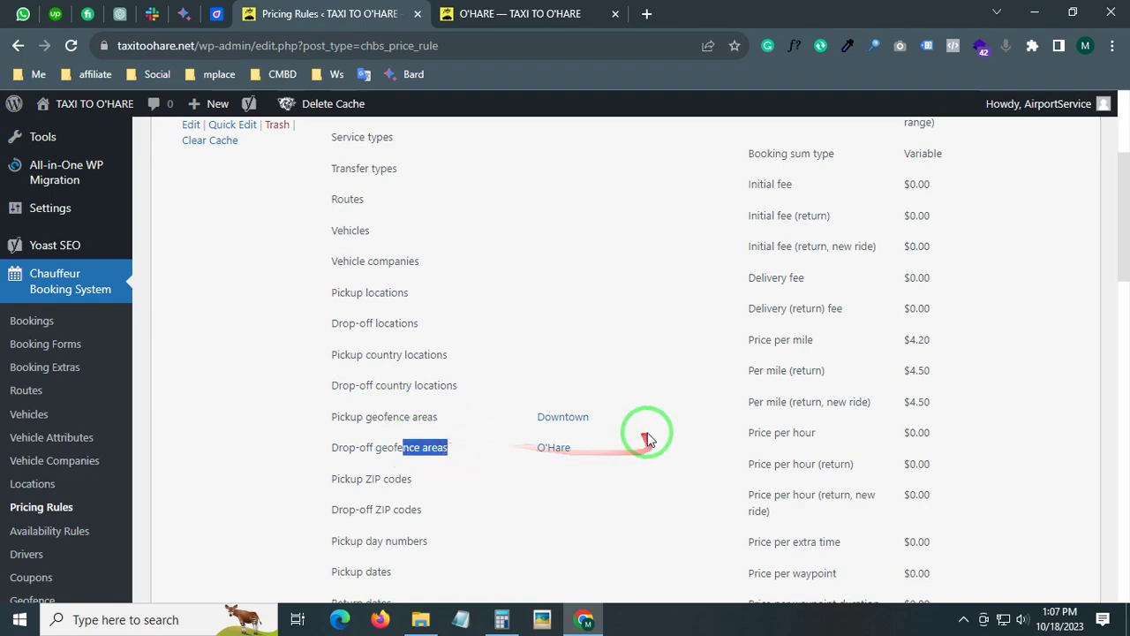
scroll(958, 446, down, 4)
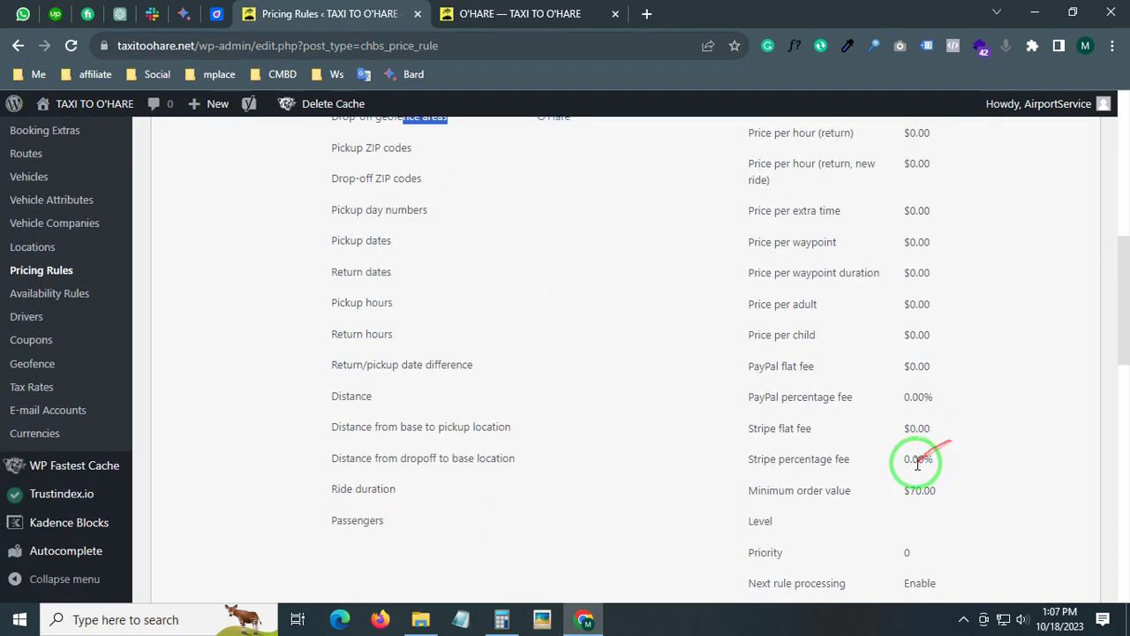
drag(929, 483, 976, 491)
scroll(926, 447, down, 2)
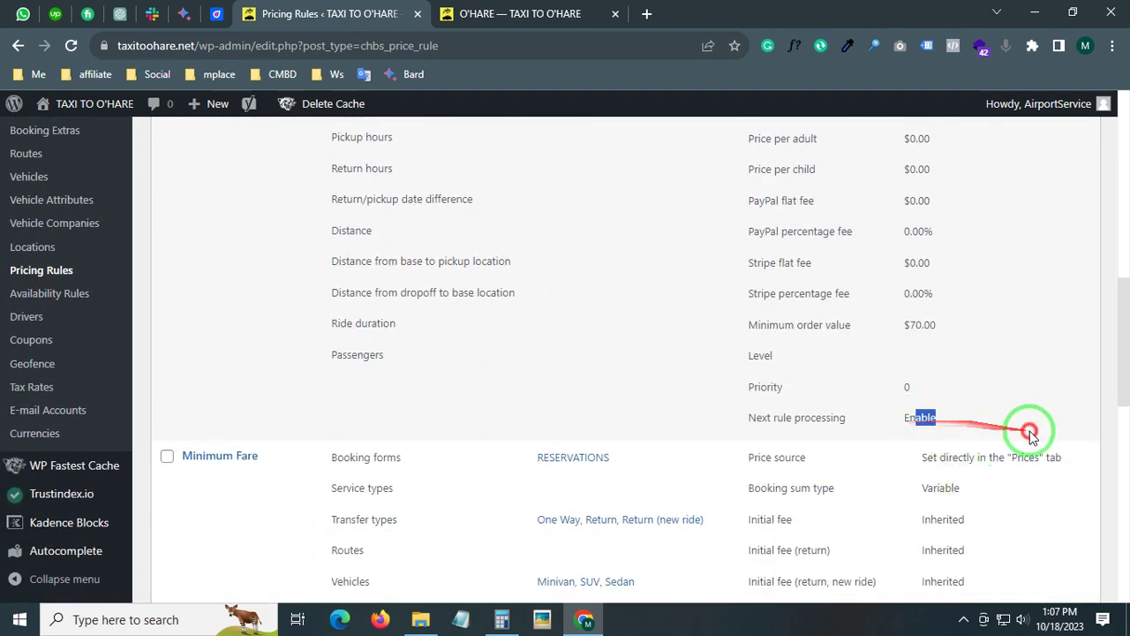
drag(914, 430, 953, 433)
- Examine the Minimum Fare pricing rule's conditions, prices, minimum order value and next rule processing setting
scroll(971, 433, down, 1)
scroll(1010, 433, down, 1)
scroll(951, 406, down, 6)
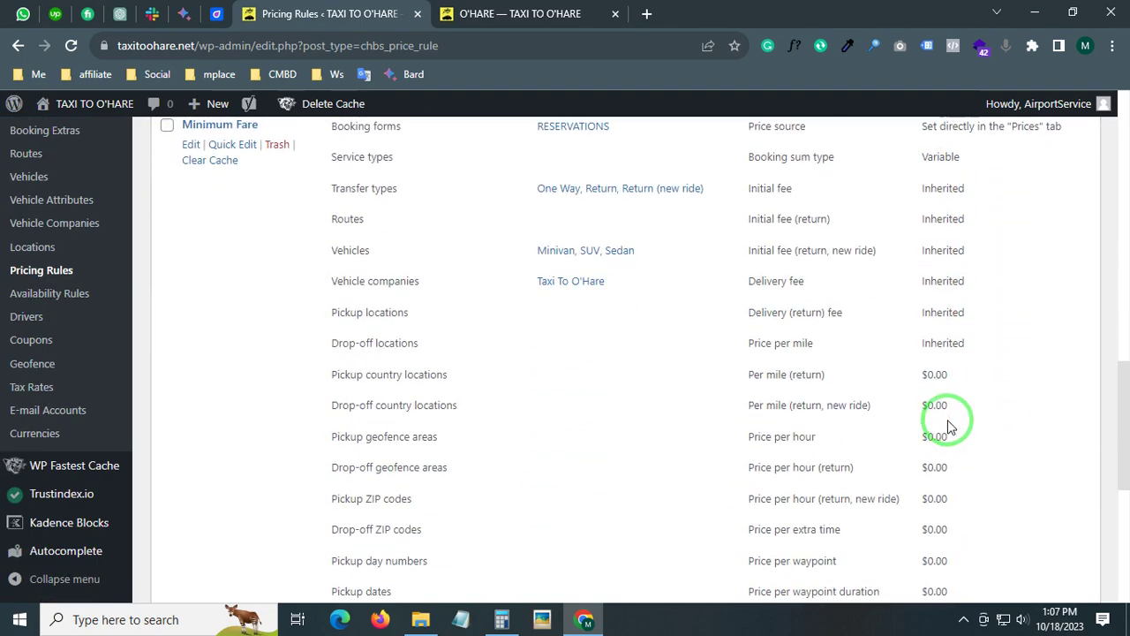
scroll(934, 494, down, 3)
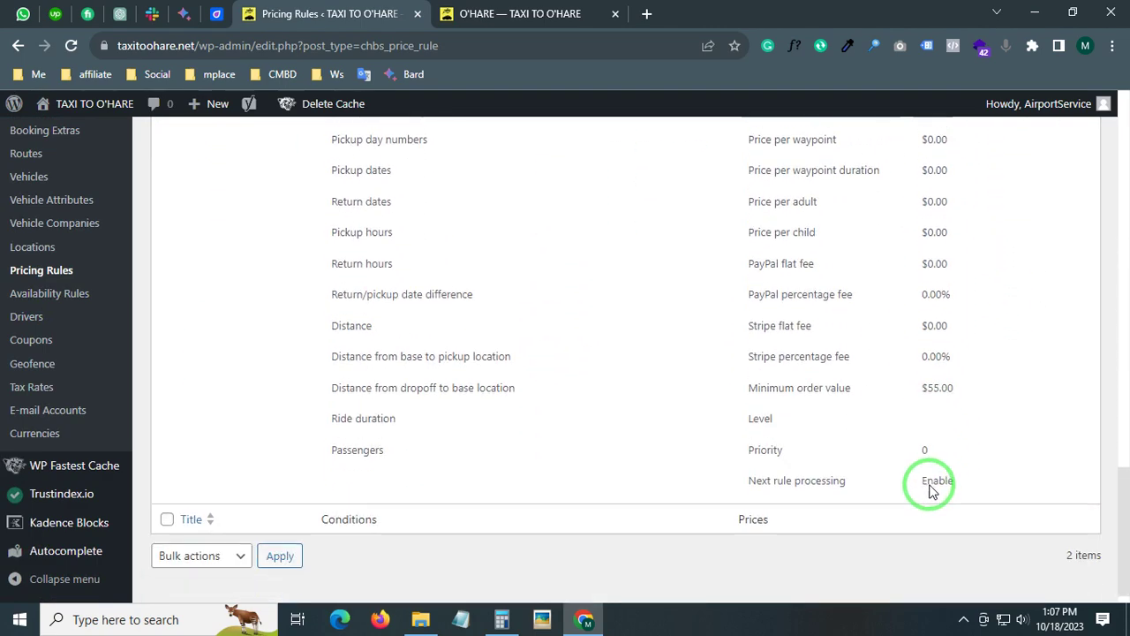